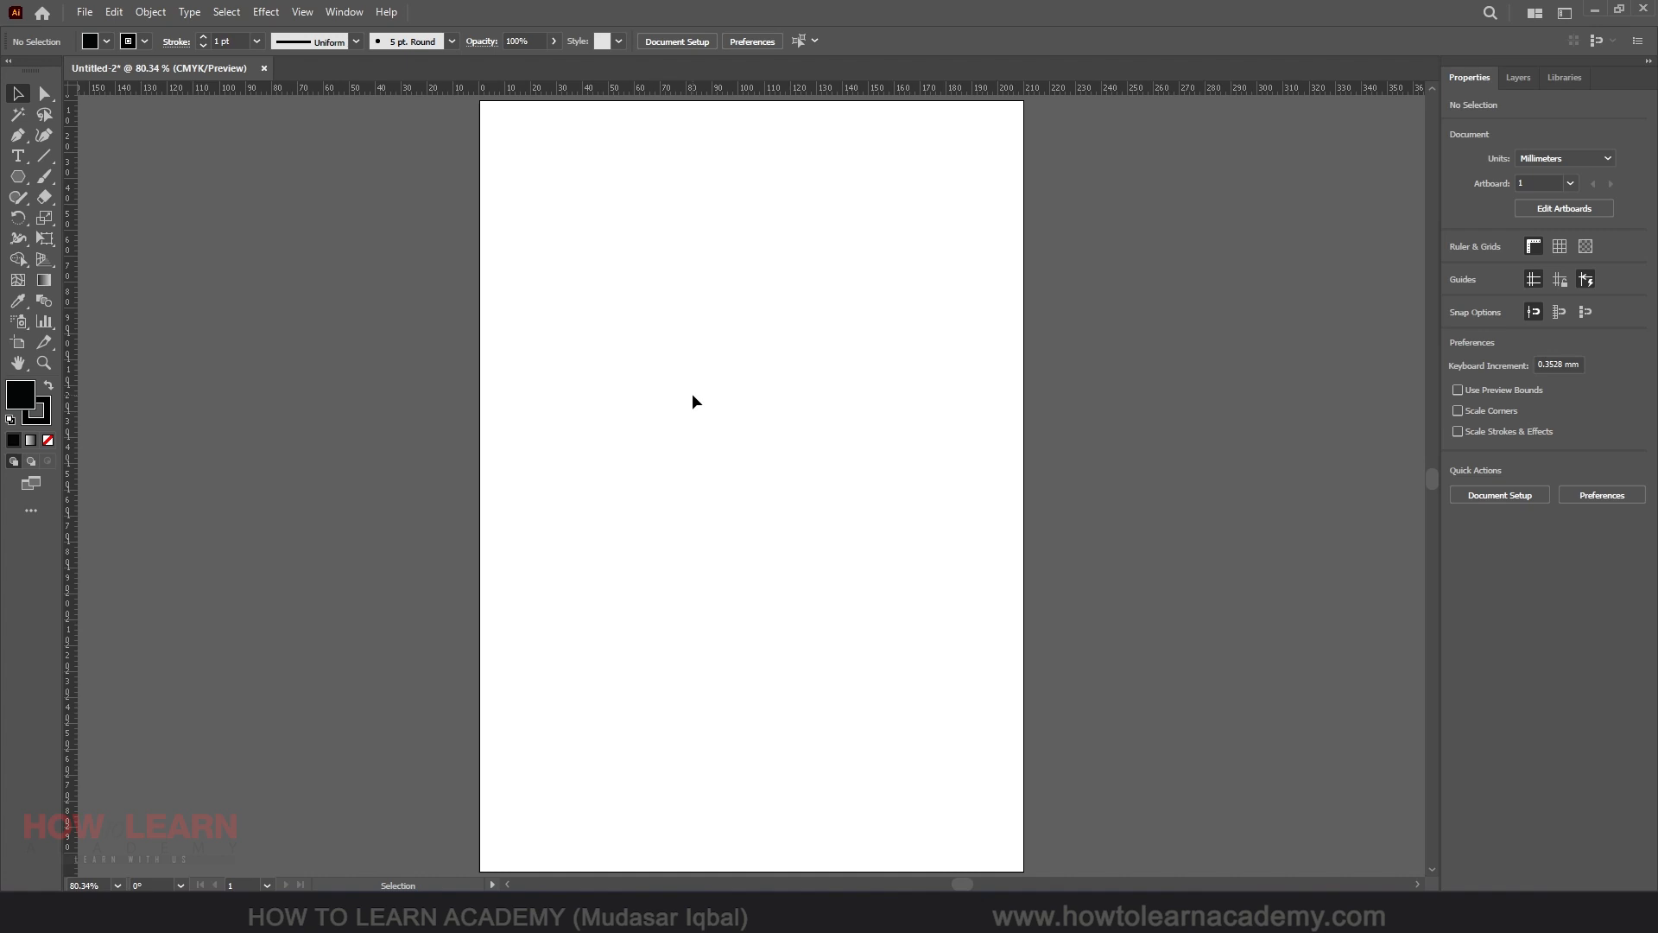
Tear off the shape tool group as a floating palette and park it in the empty space beside the artboard.
{"action": "left_click", "coordinate": [17, 176]}
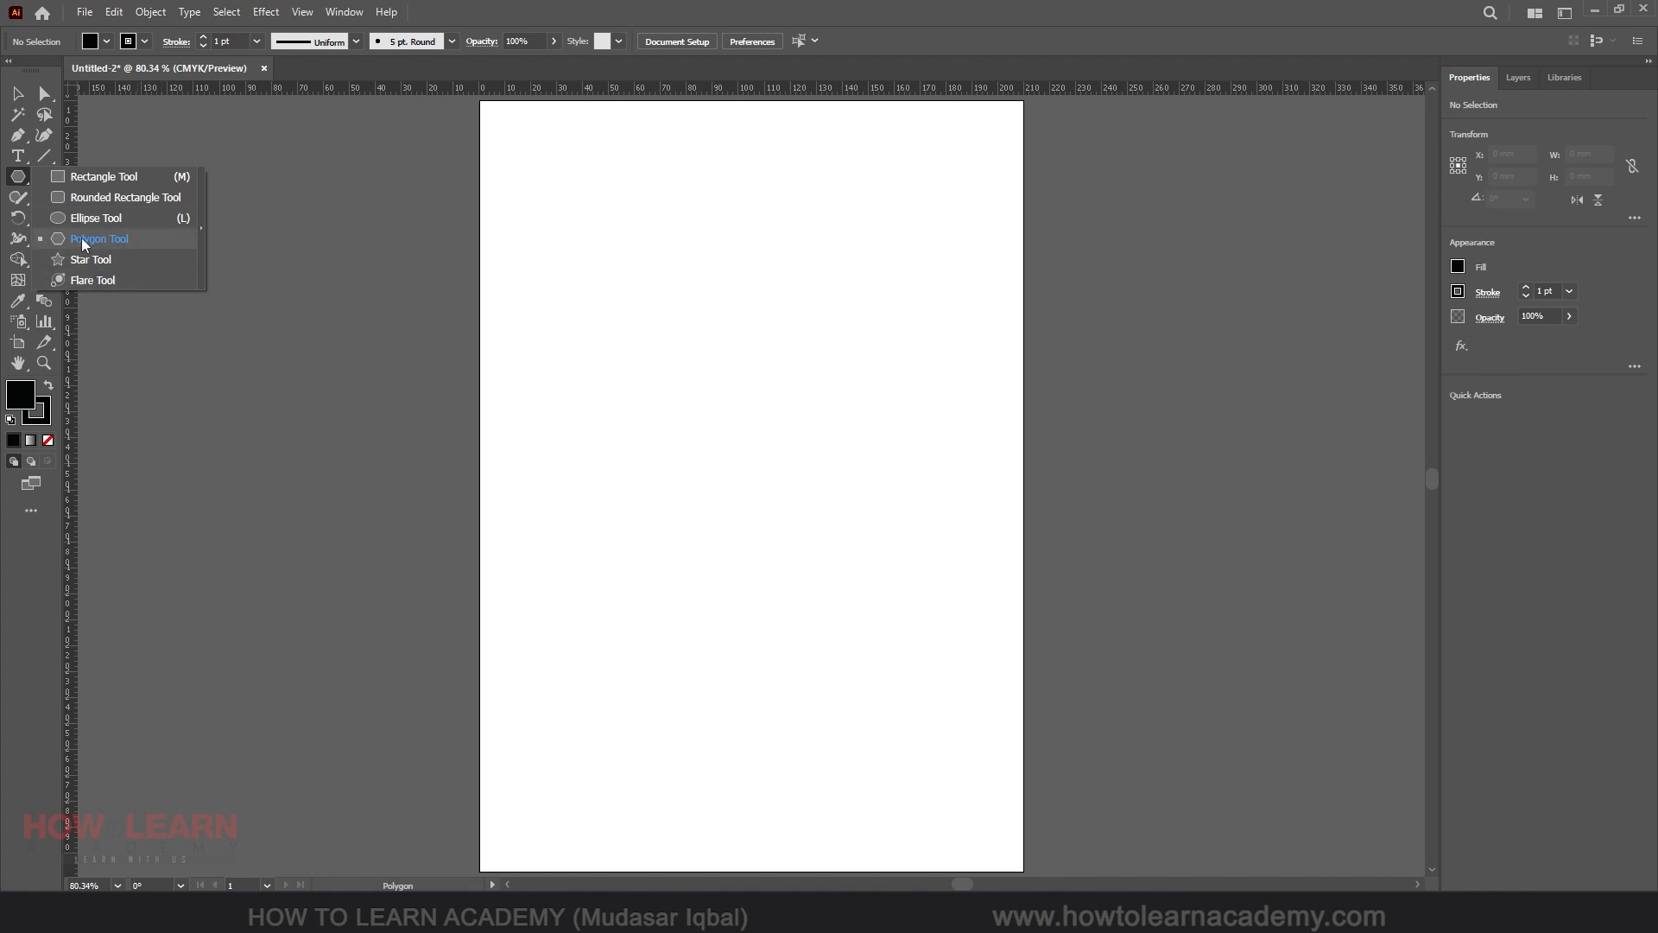
{"action": "left_click", "coordinate": [203, 235]}
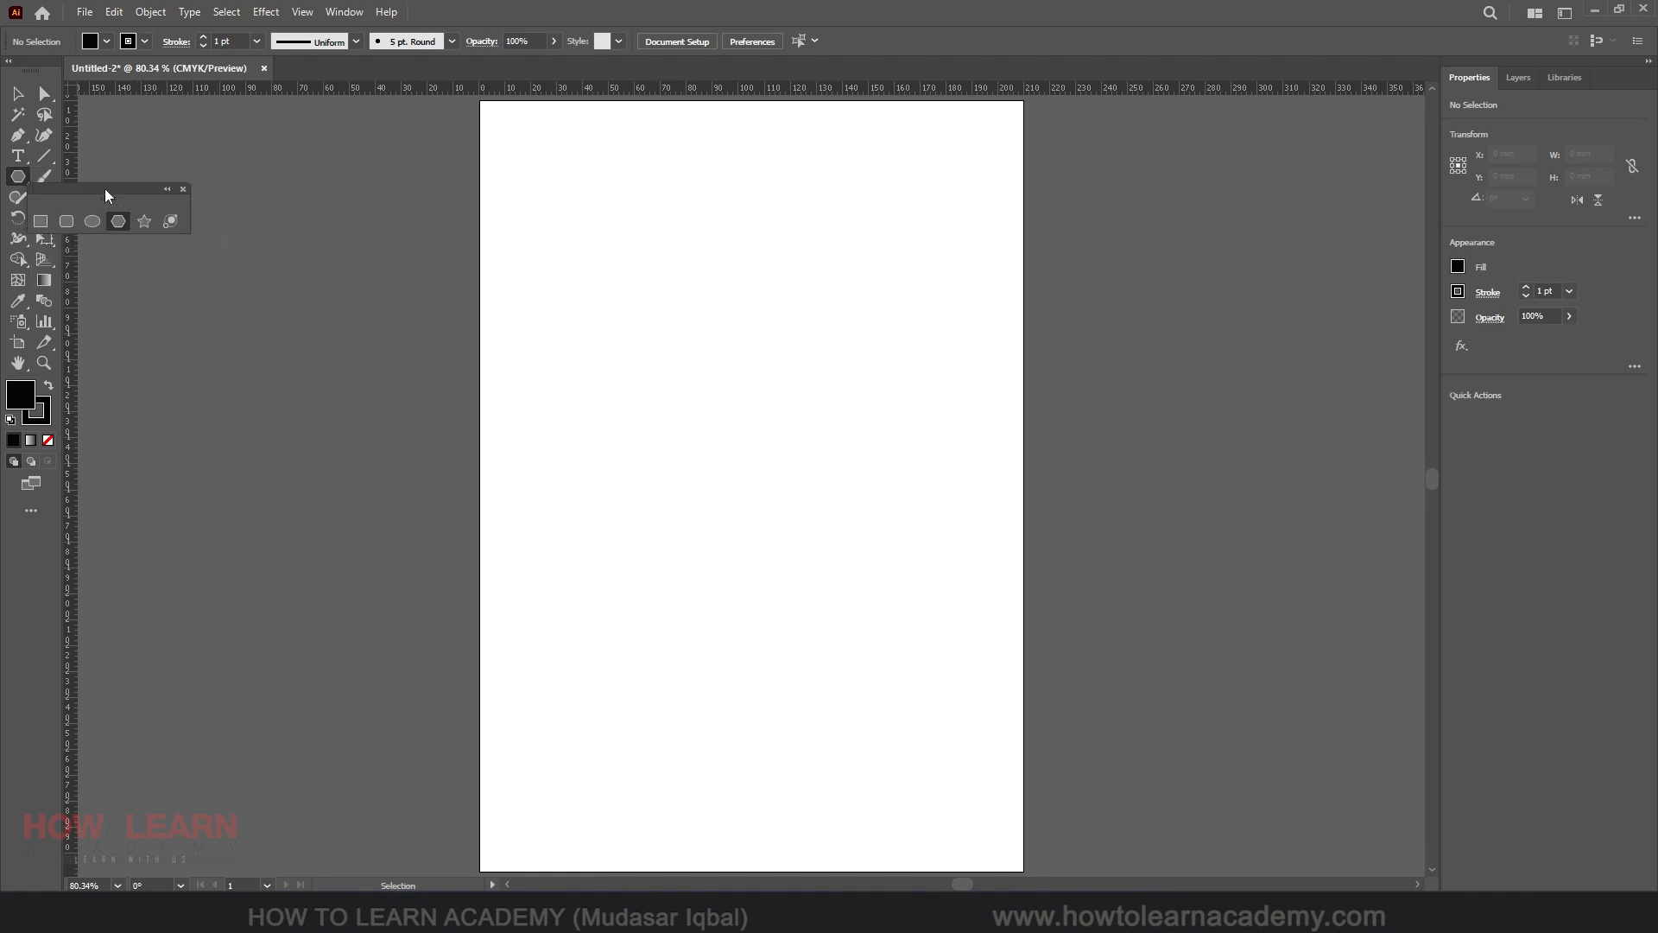
{"action": "left_click_drag", "start_coordinate": [106, 188], "coordinate": [209, 118]}
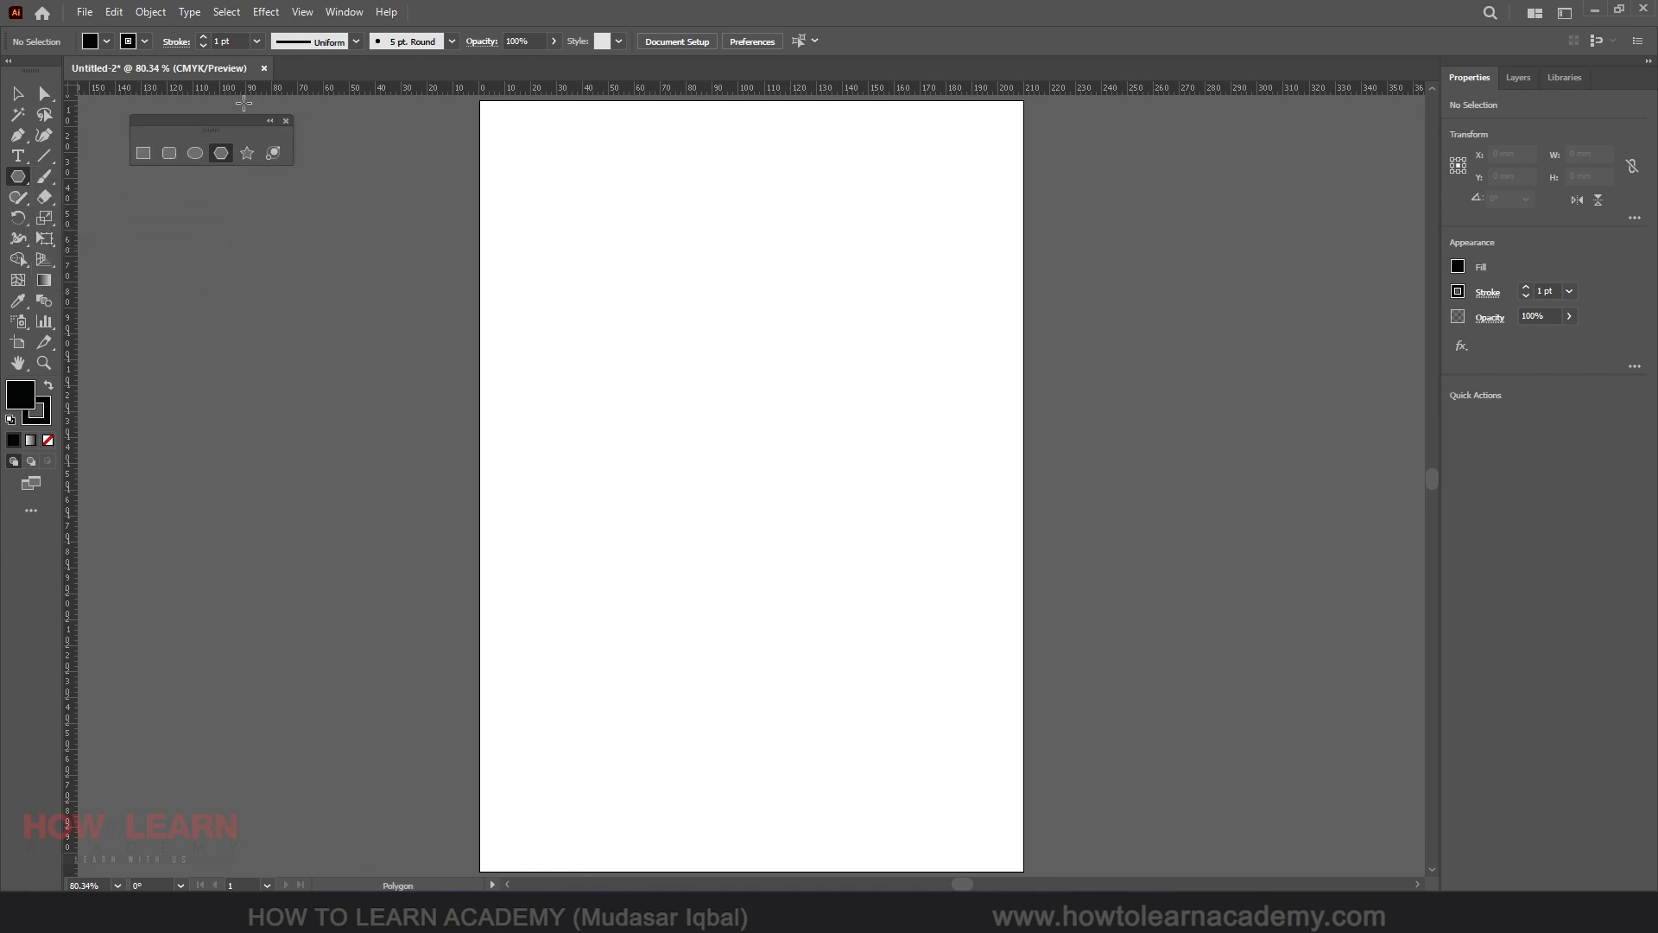
Draw a rectangle about 68 × 57 mm near the artboard's upper-left corner, and try a second one below it before undoing it.
{"action": "left_click", "coordinate": [144, 156]}
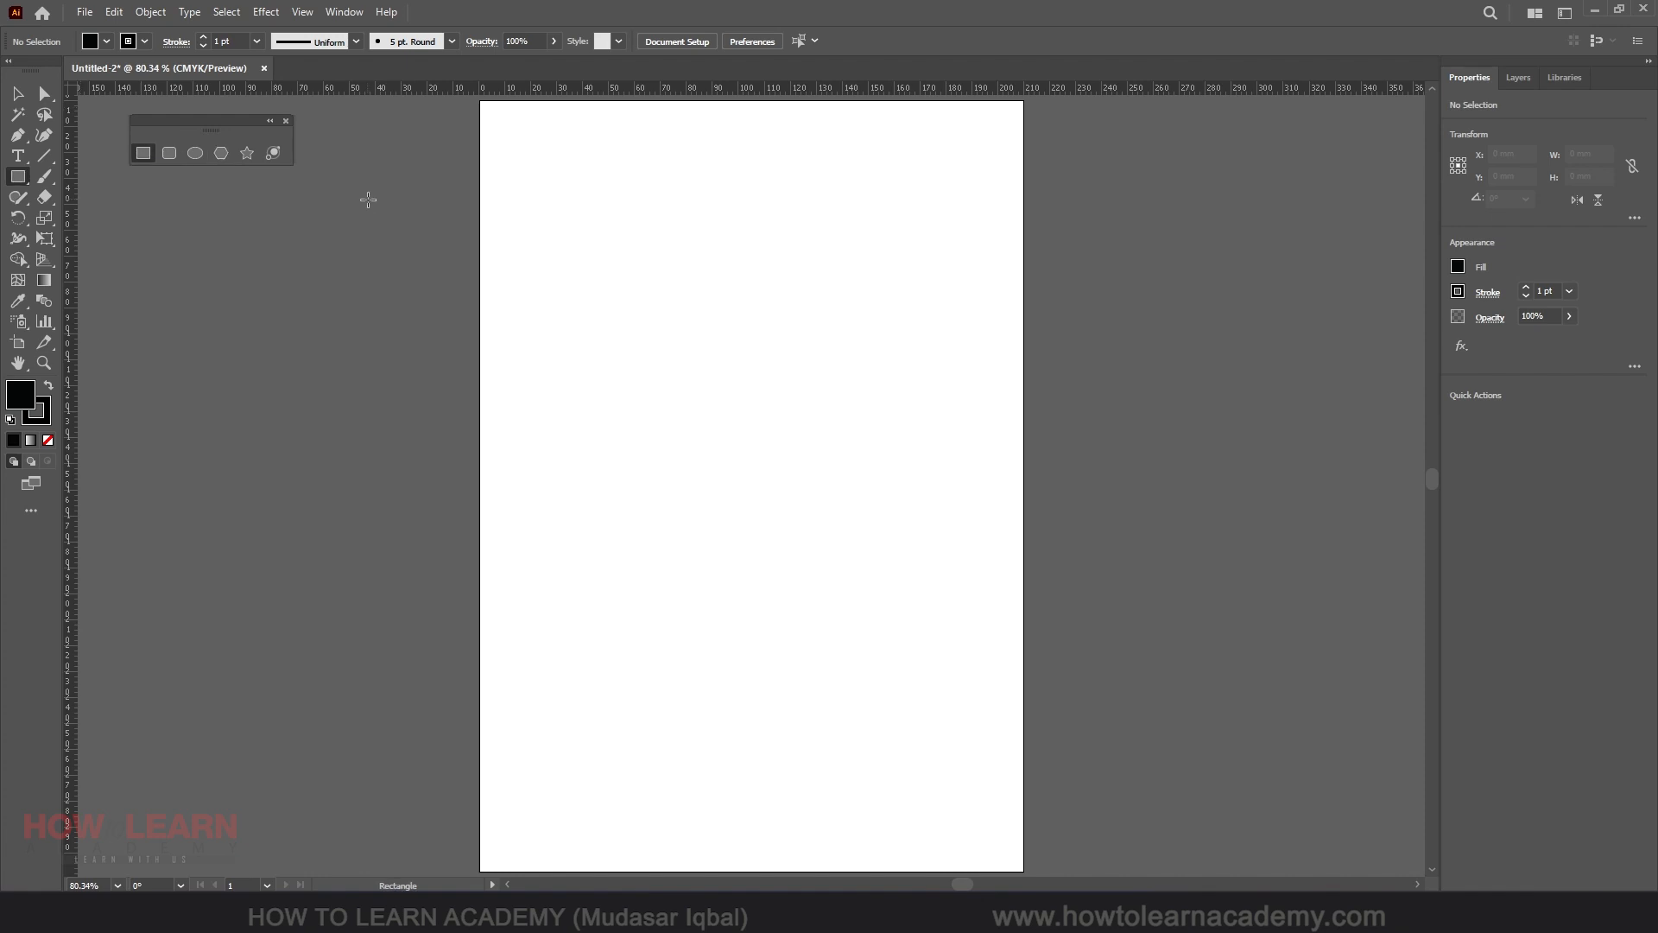
{"action": "left_click_drag", "start_coordinate": [509, 147], "coordinate": [685, 293]}
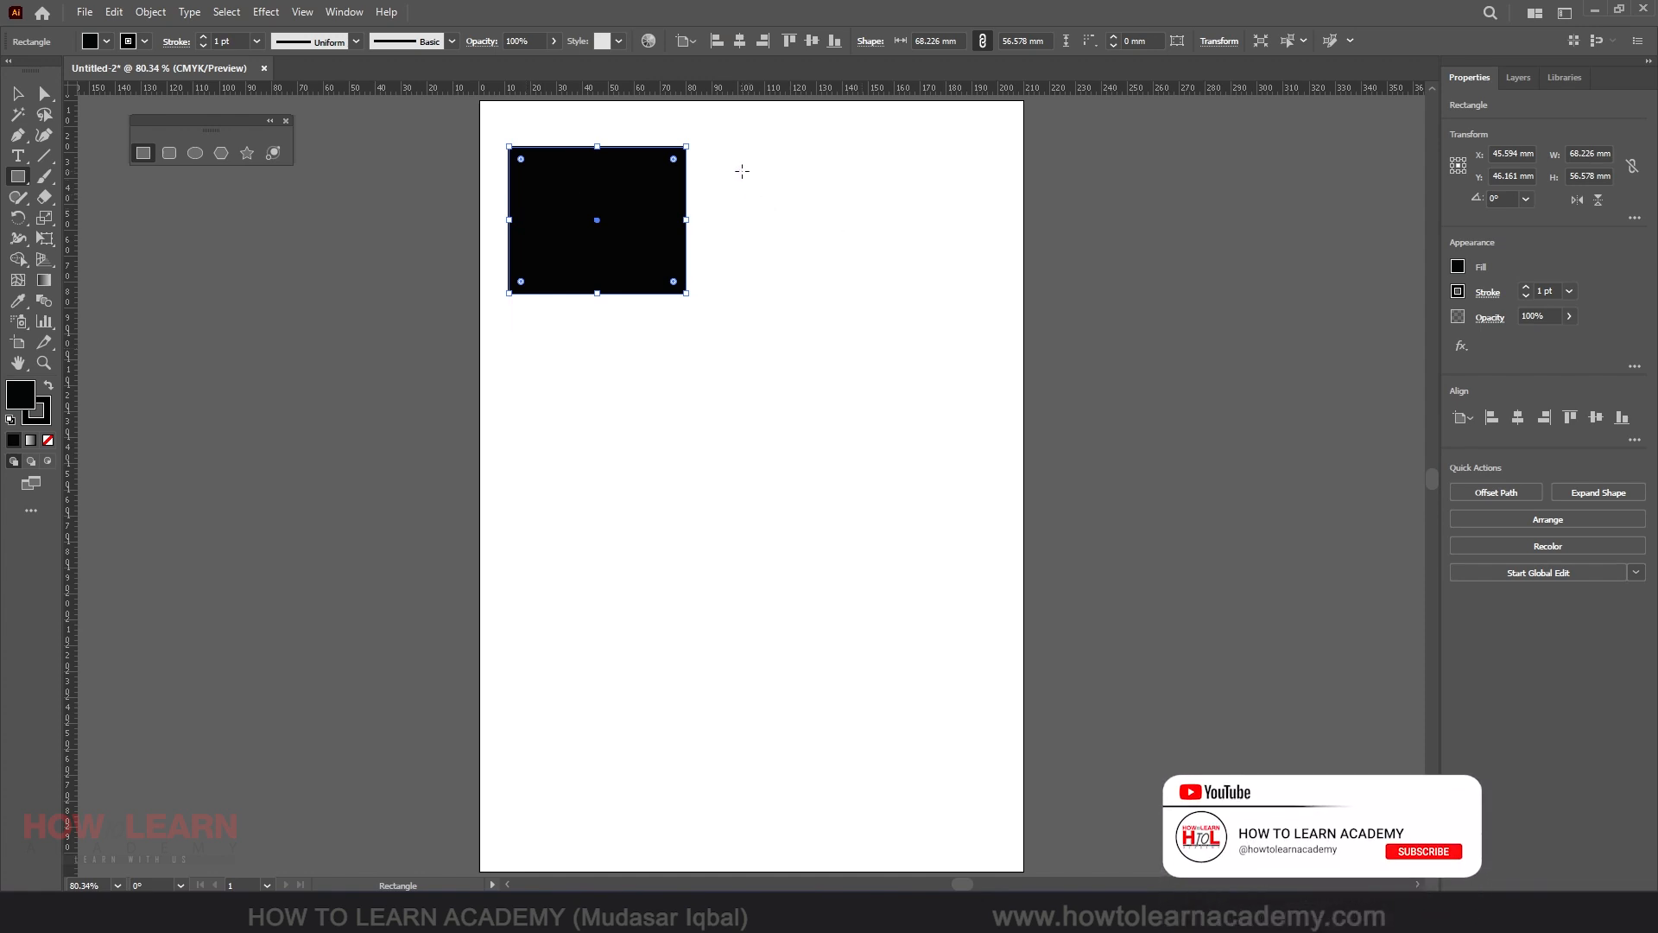
{"action": "left_click_drag", "start_coordinate": [531, 328], "coordinate": [643, 441]}
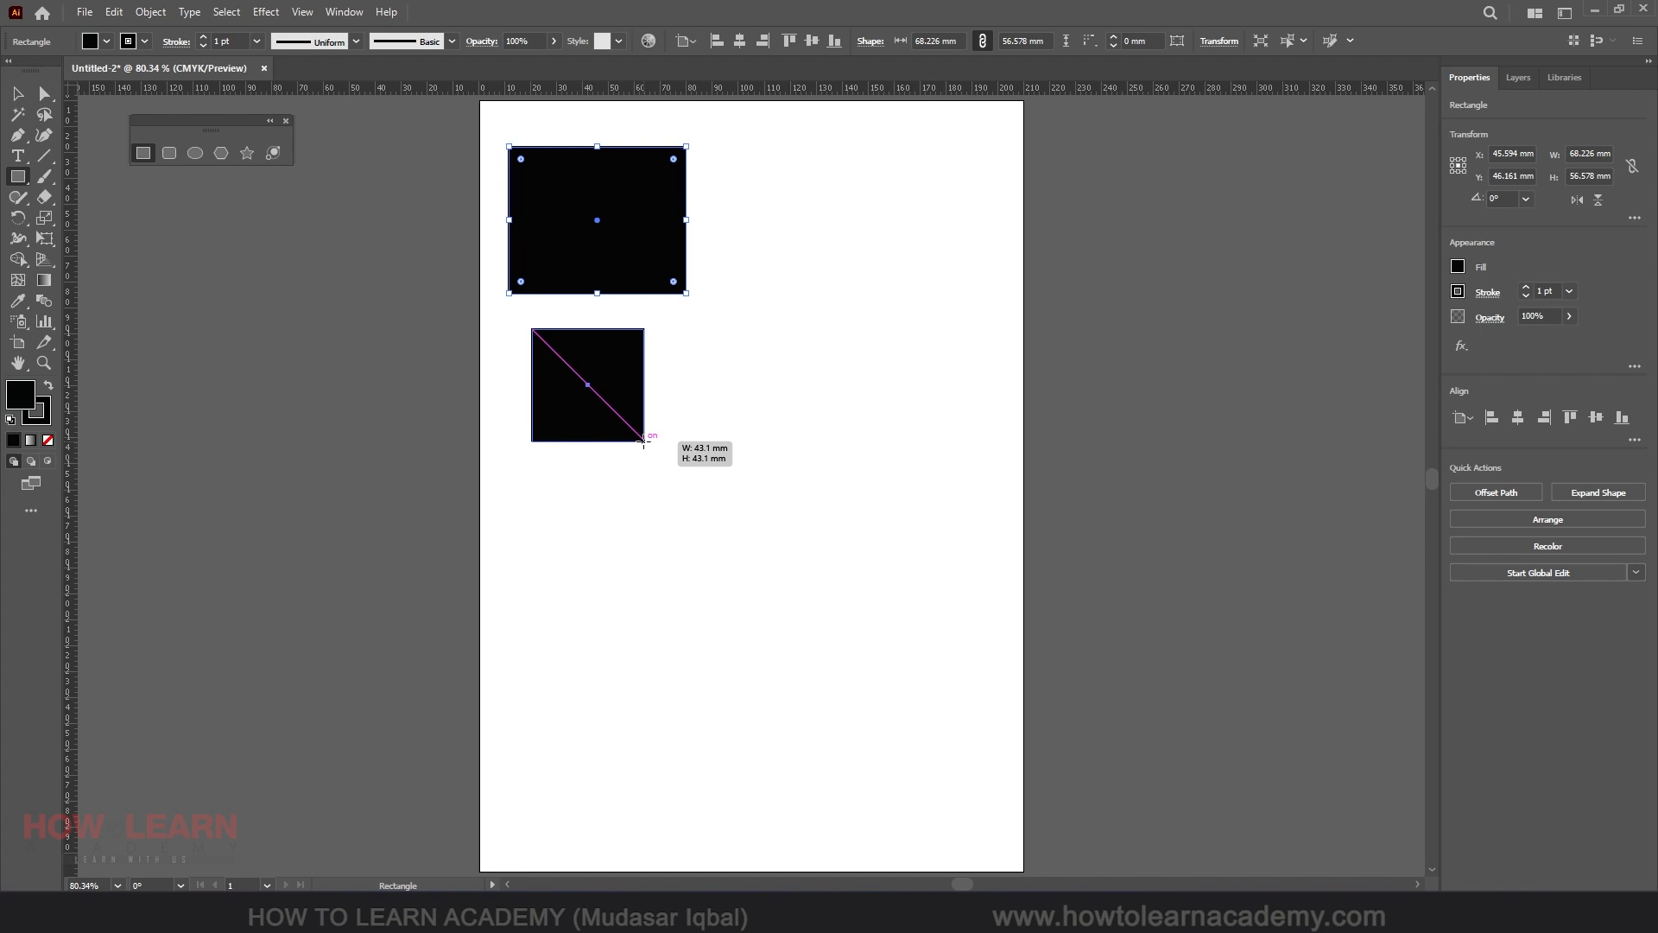
{"action": "mouse_move", "coordinate": [643, 441]}
{"action": "left_mouse_down"}
{"action": "mouse_move", "coordinate": [725, 437]}
{"action": "mouse_move", "coordinate": [725, 466]}
{"action": "mouse_move", "coordinate": [722, 437]}
{"action": "mouse_move", "coordinate": [718, 463]}
{"action": "mouse_move", "coordinate": [710, 448]}
{"action": "left_mouse_up"}
{"action": "key", "text": "ctrl+z"}
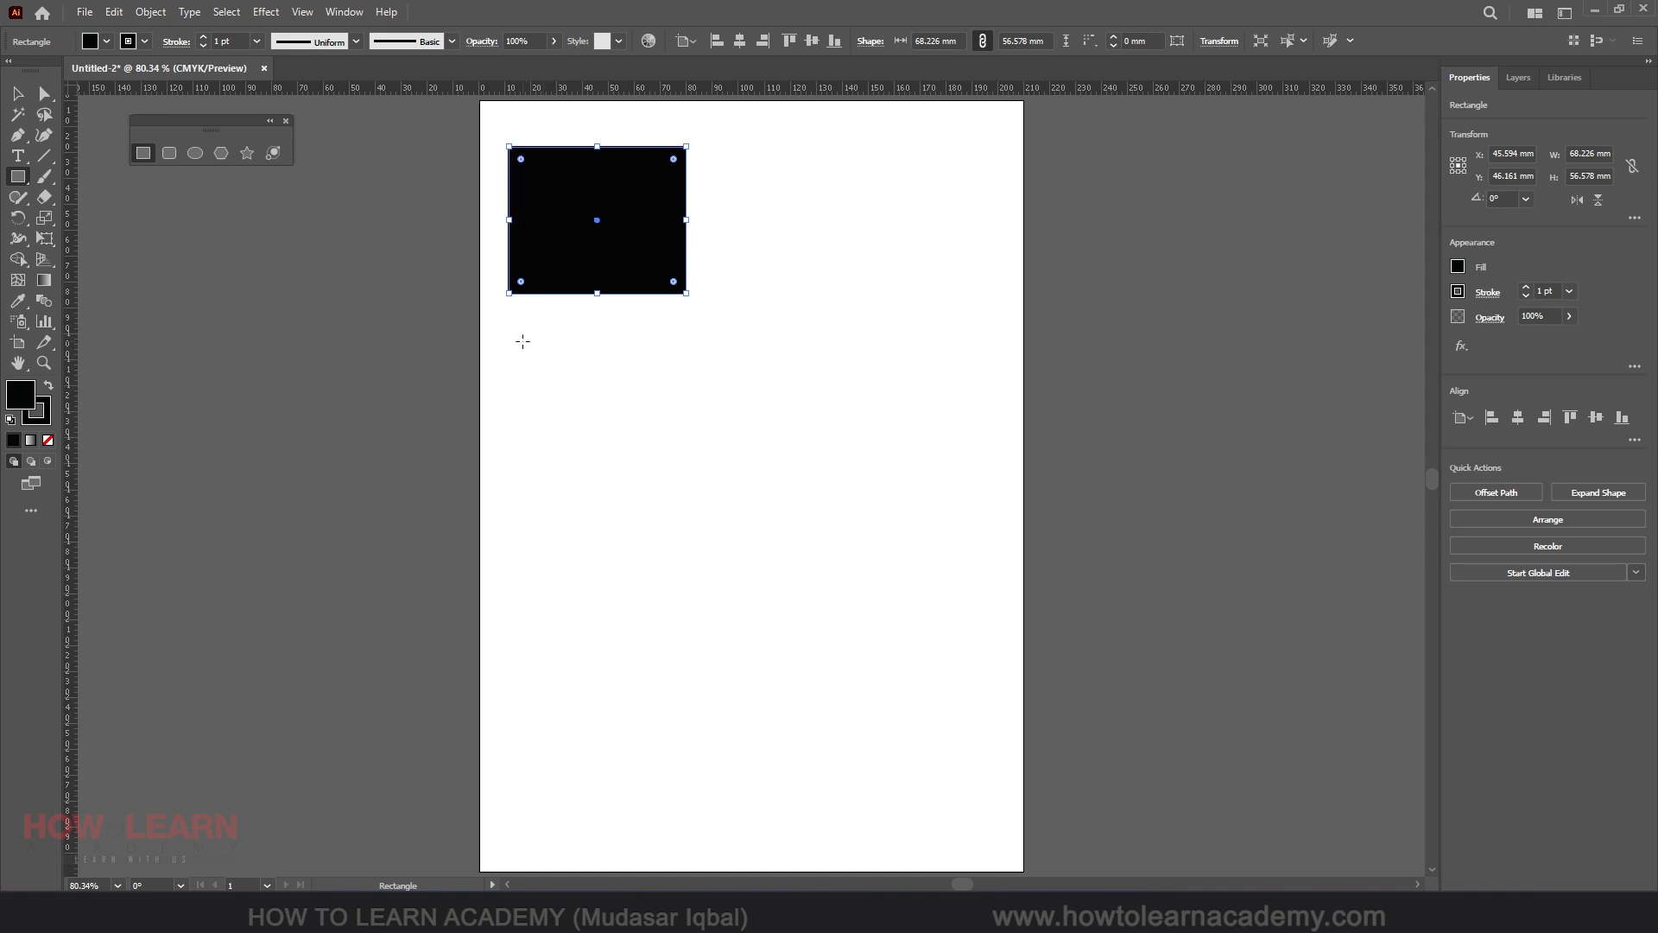
Draw four squares: about 59 mm below the rectangle, 61 mm beside that, 56 mm above the second, and 67 mm at the artboard's lower left.
{"action": "left_click_drag", "start_coordinate": [523, 341], "coordinate": [678, 445]}
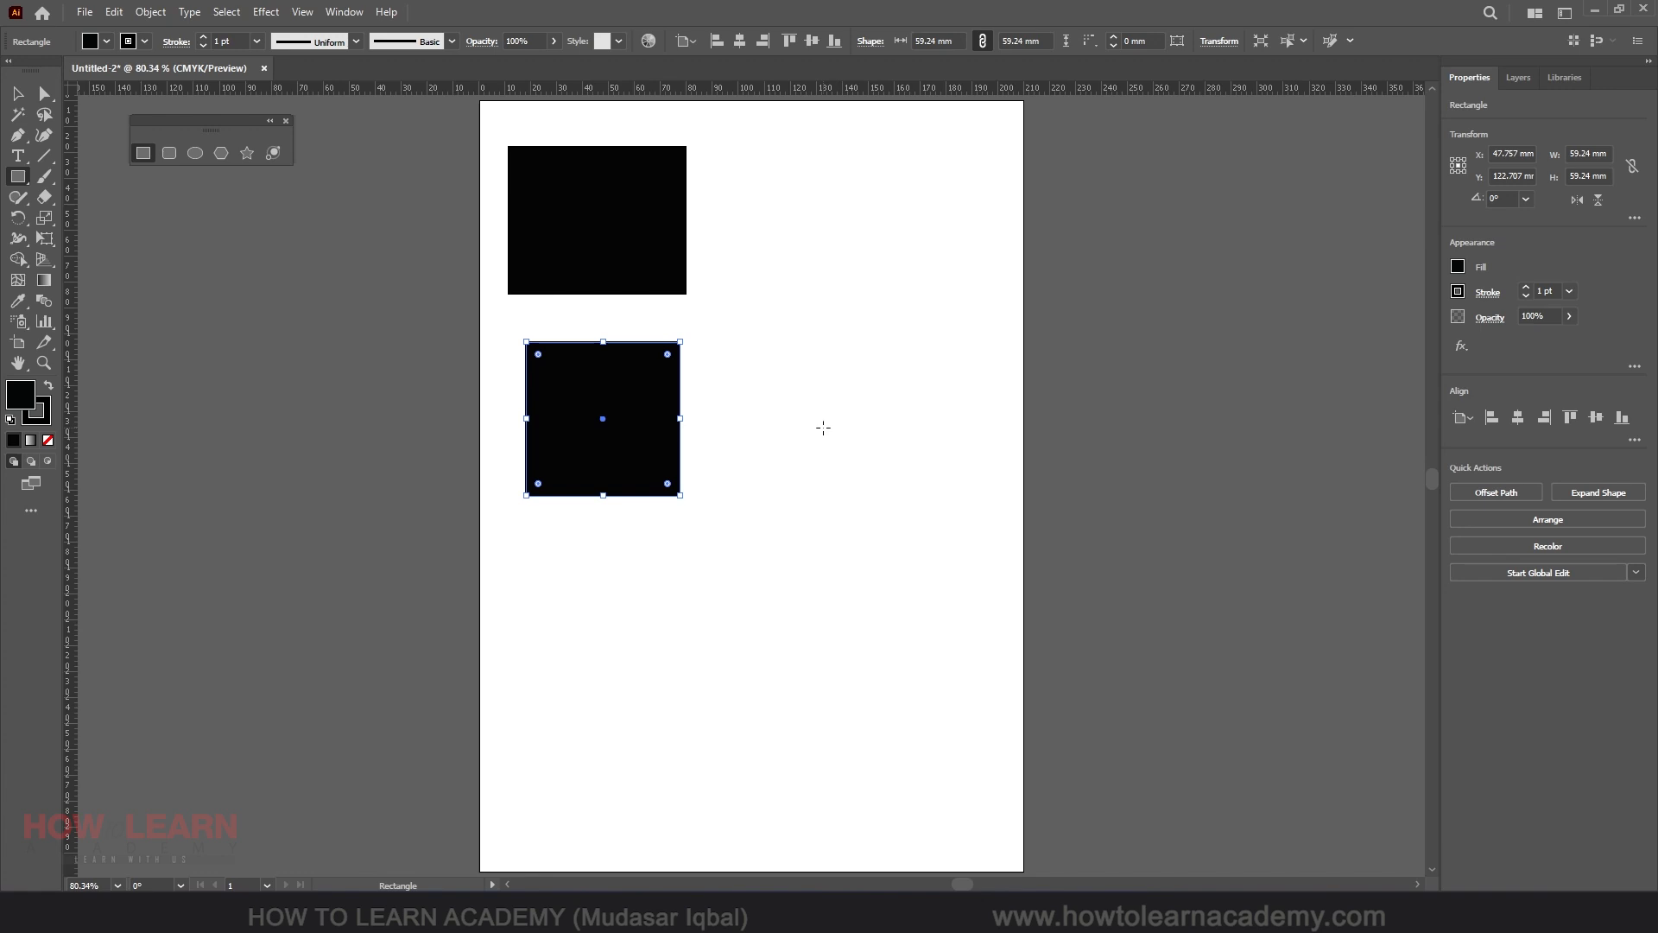
{"action": "mouse_move", "coordinate": [825, 428]}
{"action": "left_mouse_down"}
{"action": "mouse_move", "coordinate": [872, 354]}
{"action": "mouse_move", "coordinate": [887, 362]}
{"action": "mouse_move", "coordinate": [872, 370]}
{"action": "mouse_move", "coordinate": [892, 354]}
{"action": "mouse_move", "coordinate": [880, 311]}
{"action": "mouse_move", "coordinate": [903, 333]}
{"action": "mouse_move", "coordinate": [892, 346]}
{"action": "left_mouse_up"}
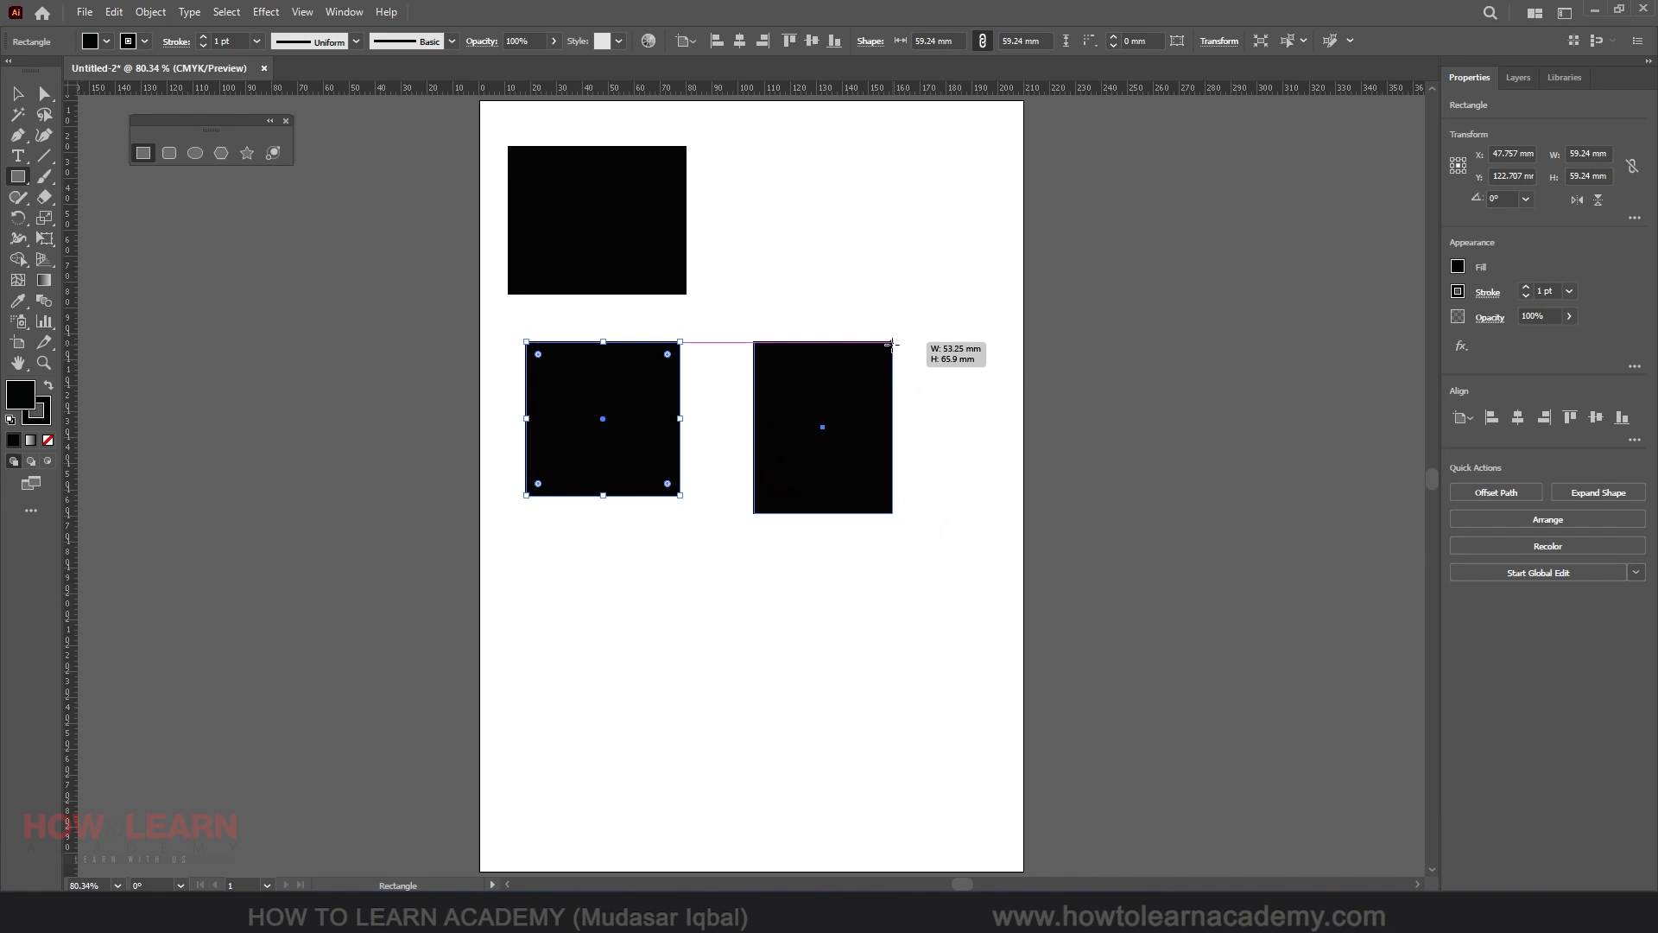
{"action": "mouse_move", "coordinate": [892, 346]}
{"action": "left_mouse_down"}
{"action": "mouse_move", "coordinate": [906, 341]}
{"action": "mouse_move", "coordinate": [891, 361]}
{"action": "mouse_move", "coordinate": [908, 341]}
{"action": "mouse_move", "coordinate": [881, 363]}
{"action": "mouse_move", "coordinate": [902, 347]}
{"action": "left_mouse_up"}
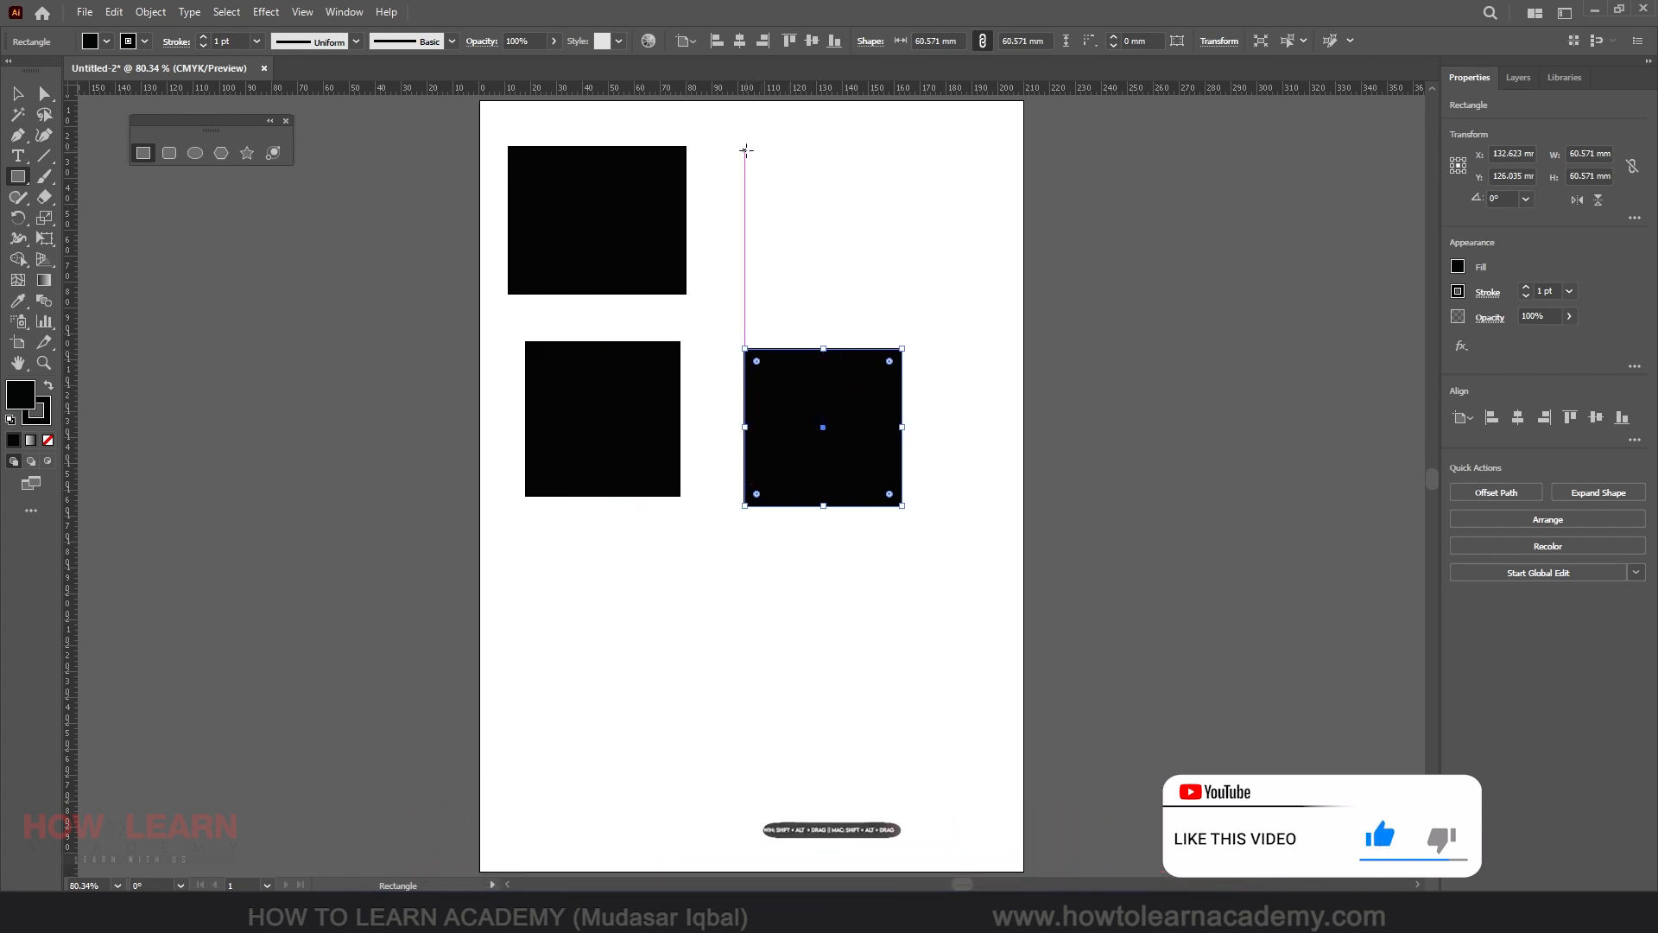
{"action": "left_click_drag", "start_coordinate": [746, 150], "coordinate": [889, 295]}
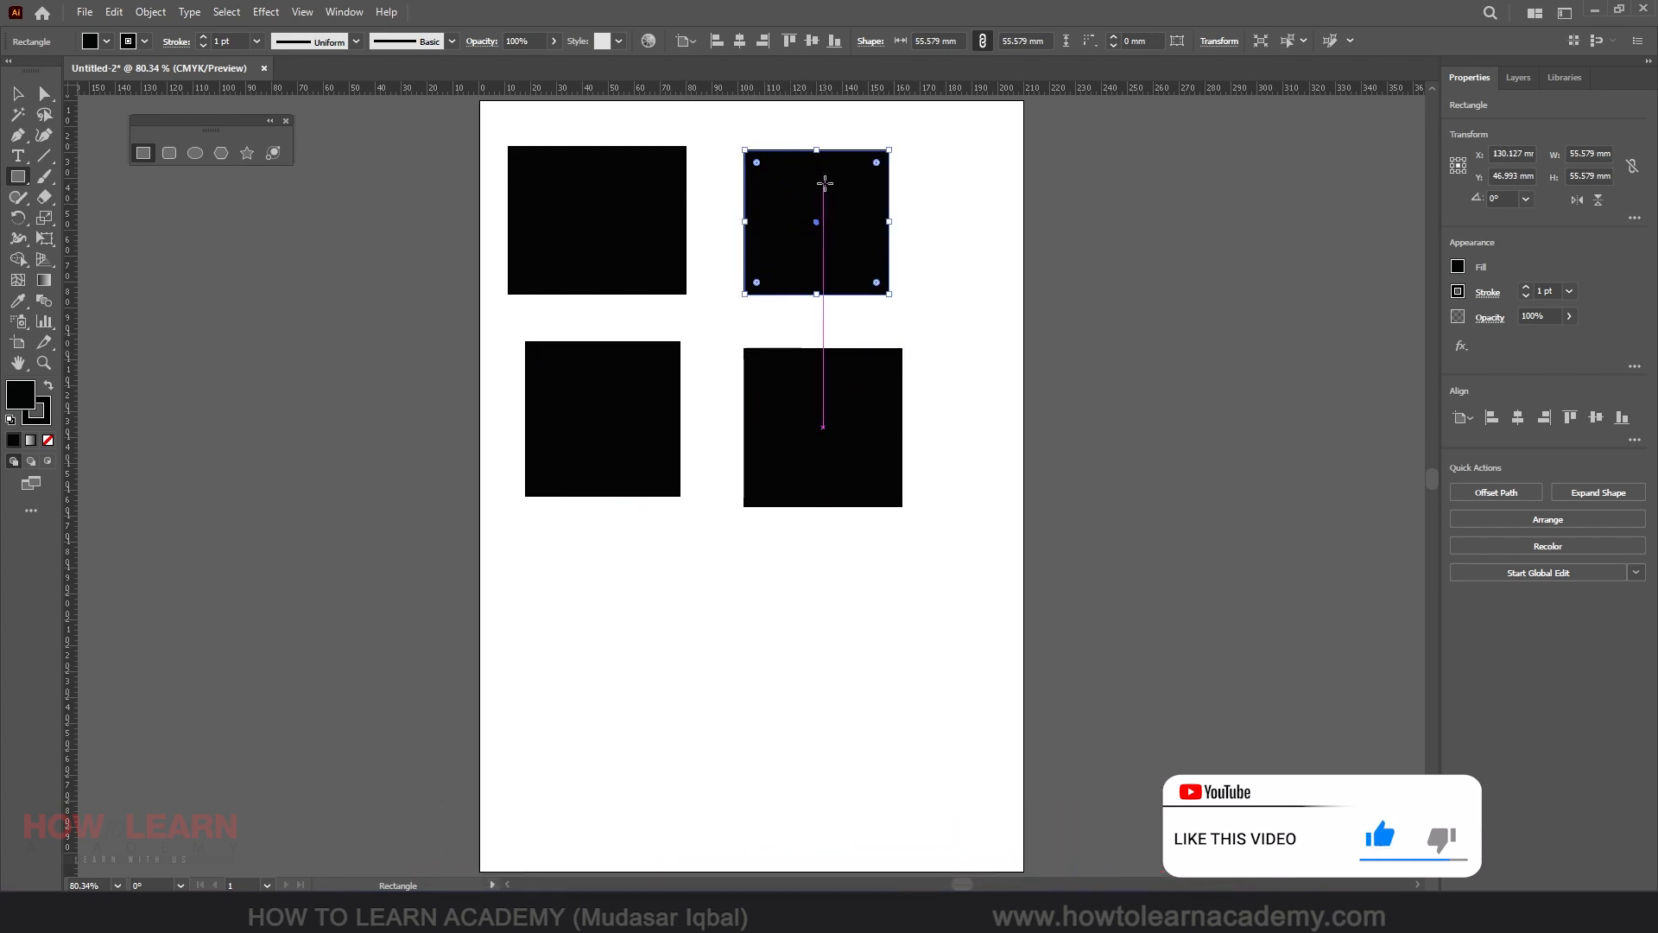
{"action": "mouse_move", "coordinate": [586, 629]}
{"action": "left_mouse_down"}
{"action": "mouse_move", "coordinate": [714, 529]}
{"action": "mouse_move", "coordinate": [651, 565]}
{"action": "mouse_move", "coordinate": [714, 505]}
{"action": "mouse_move", "coordinate": [651, 565]}
{"action": "mouse_move", "coordinate": [682, 533]}
{"action": "mouse_move", "coordinate": [655, 563]}
{"action": "mouse_move", "coordinate": [674, 555]}
{"action": "left_mouse_up"}
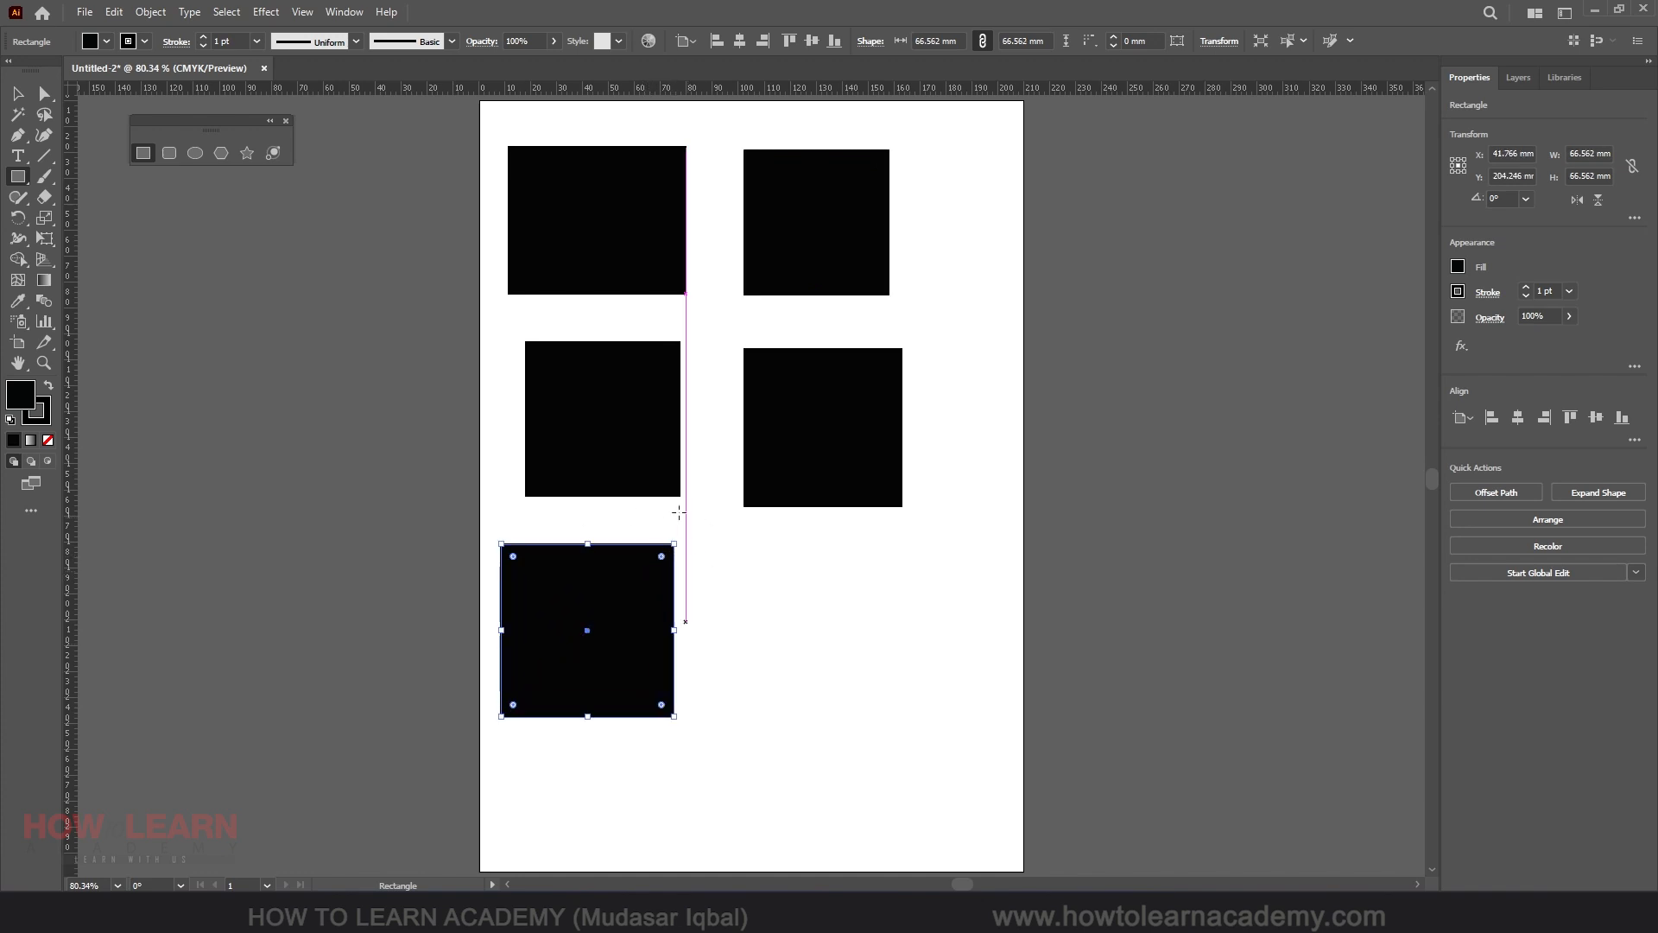
Delete the rectangle and the three squares in the artboard's upper part, keeping only the lowest square.
{"action": "left_click", "coordinate": [16, 95]}
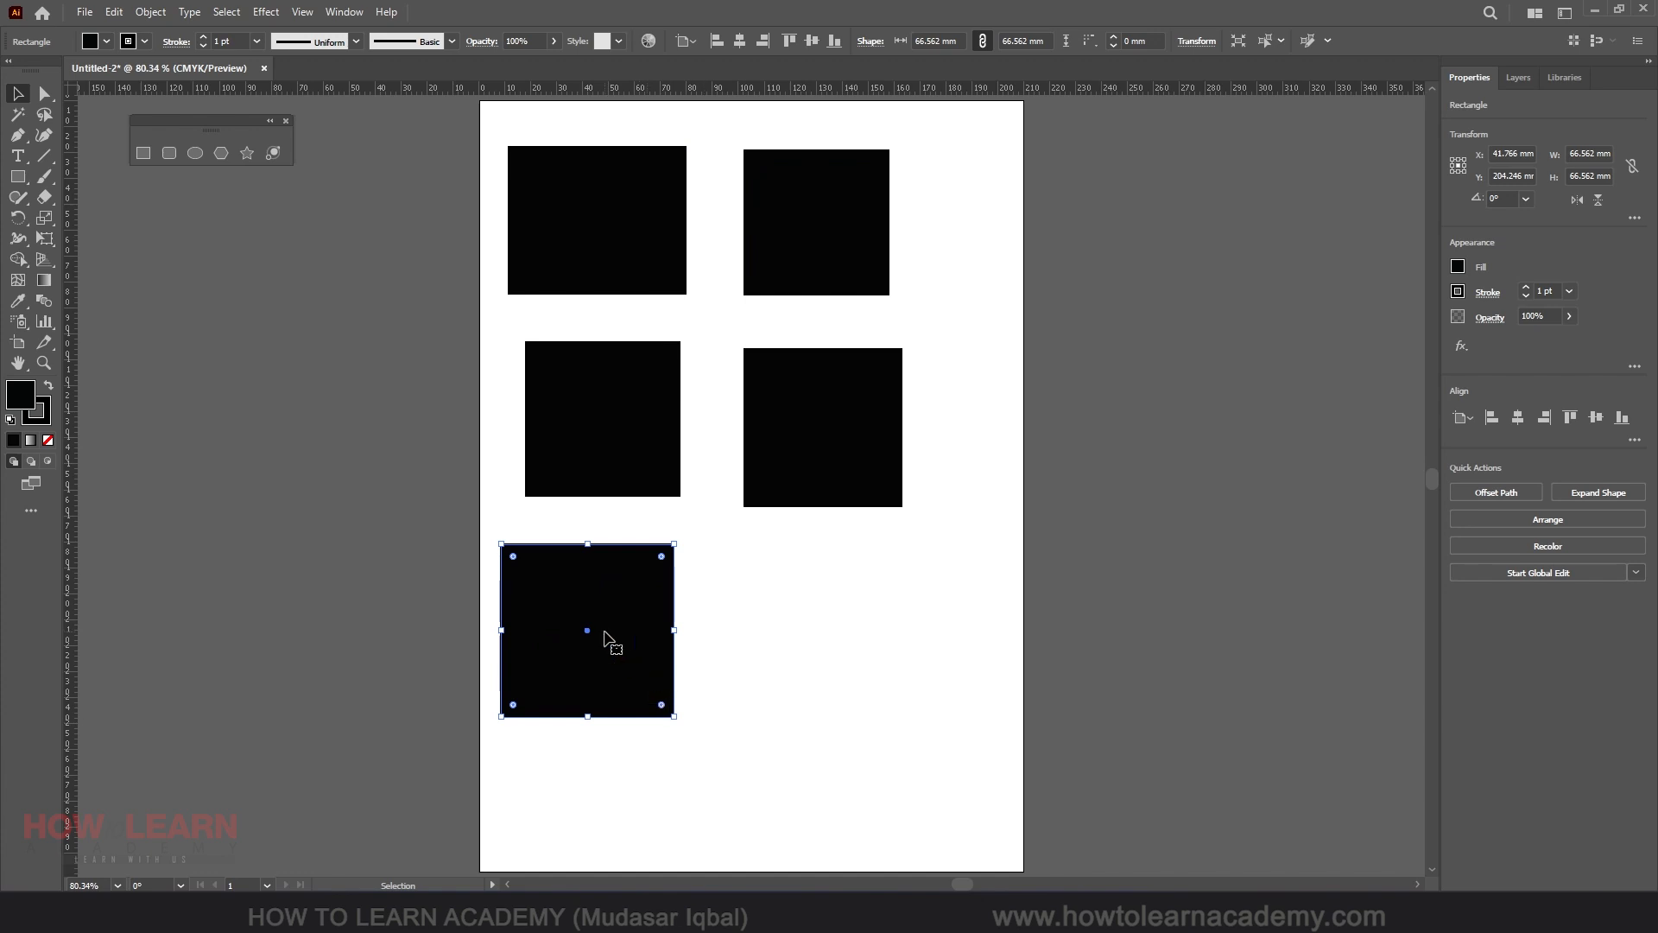
{"action": "left_click_drag", "start_coordinate": [474, 188], "coordinate": [1022, 515]}
{"action": "key", "text": "Delete"}
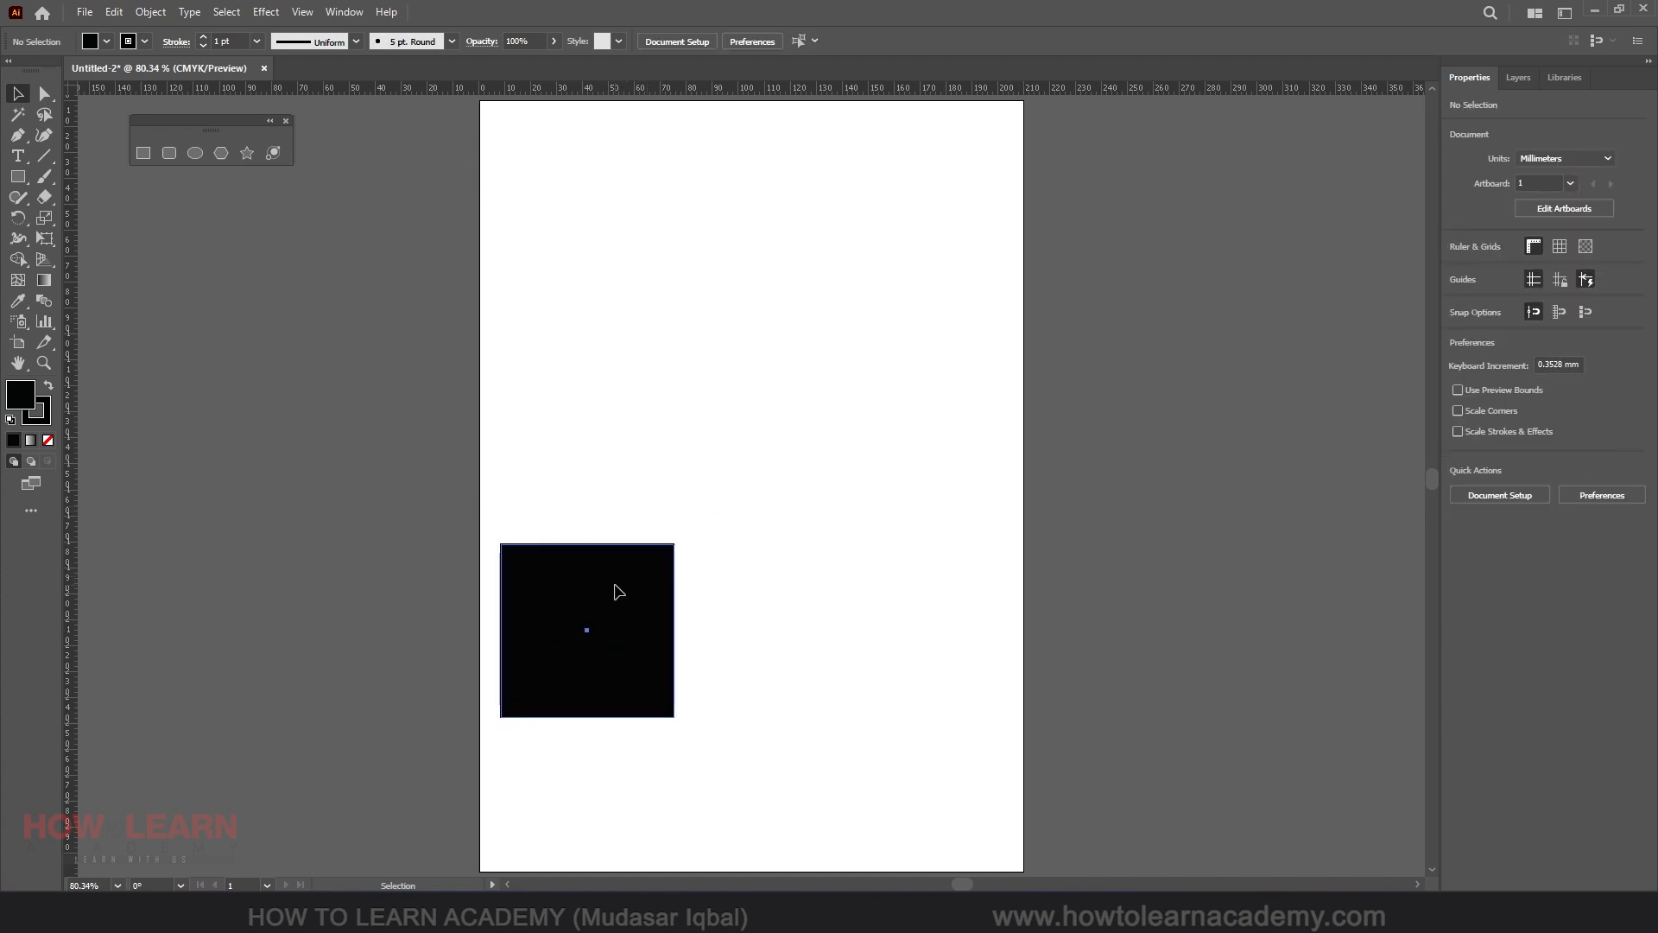
Move the remaining square to the artboard's upper-left corner and draw a rounded rectangle about 88 × 57 mm beside it.
{"action": "left_click_drag", "start_coordinate": [619, 590], "coordinate": [620, 184]}
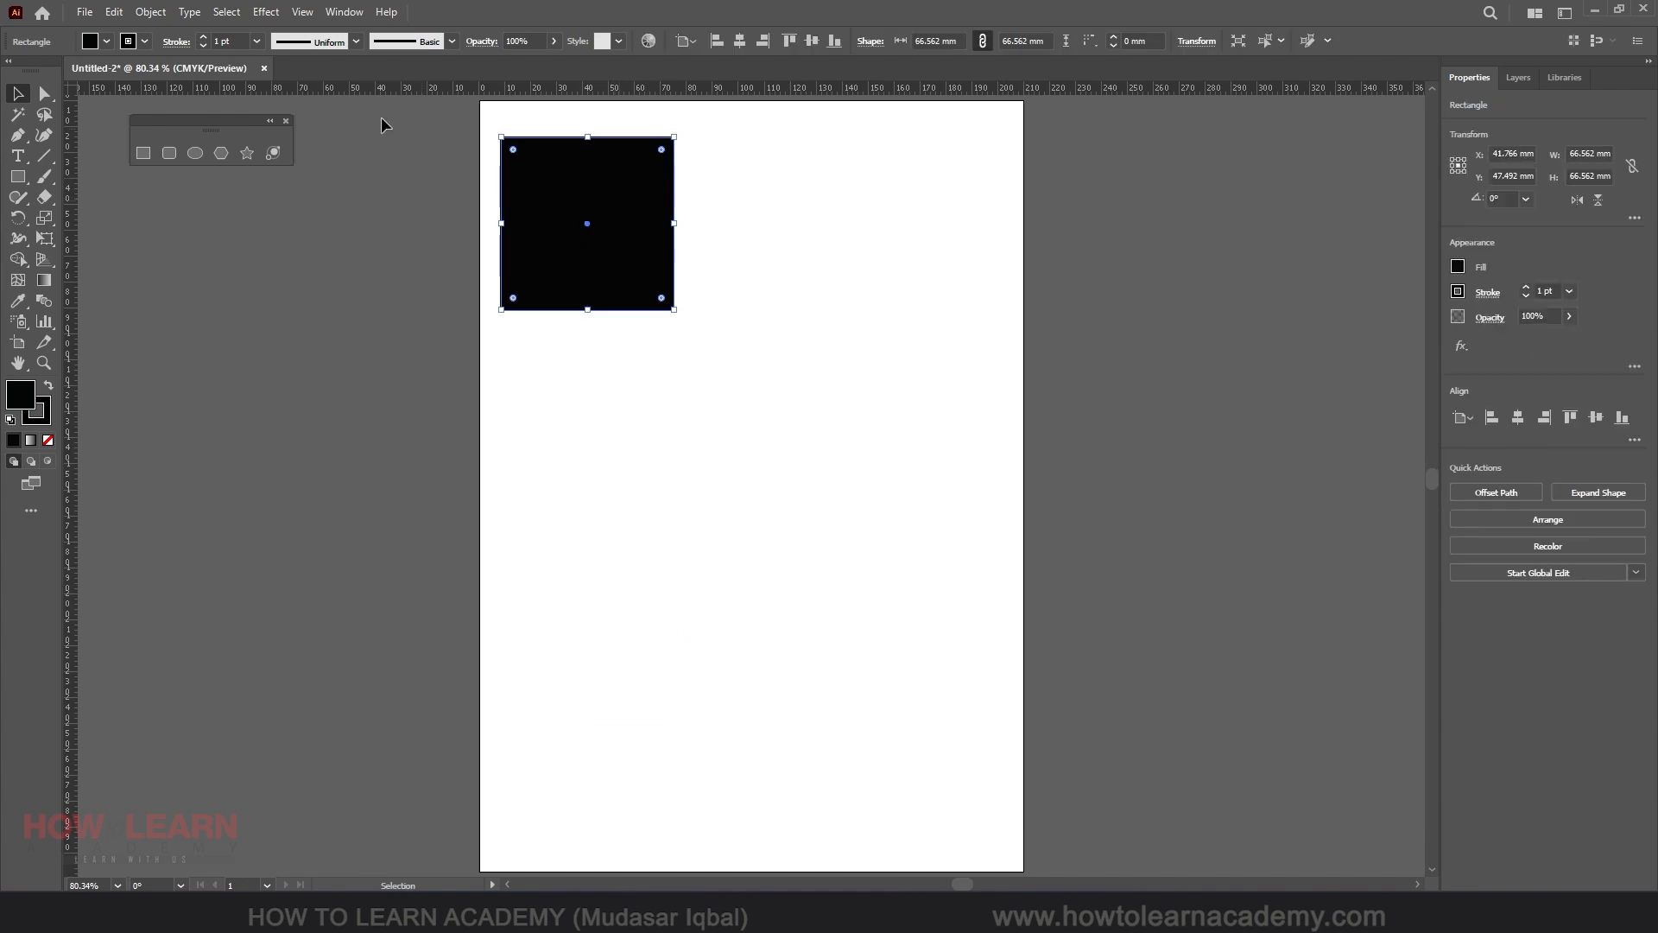
{"action": "left_click", "coordinate": [170, 154]}
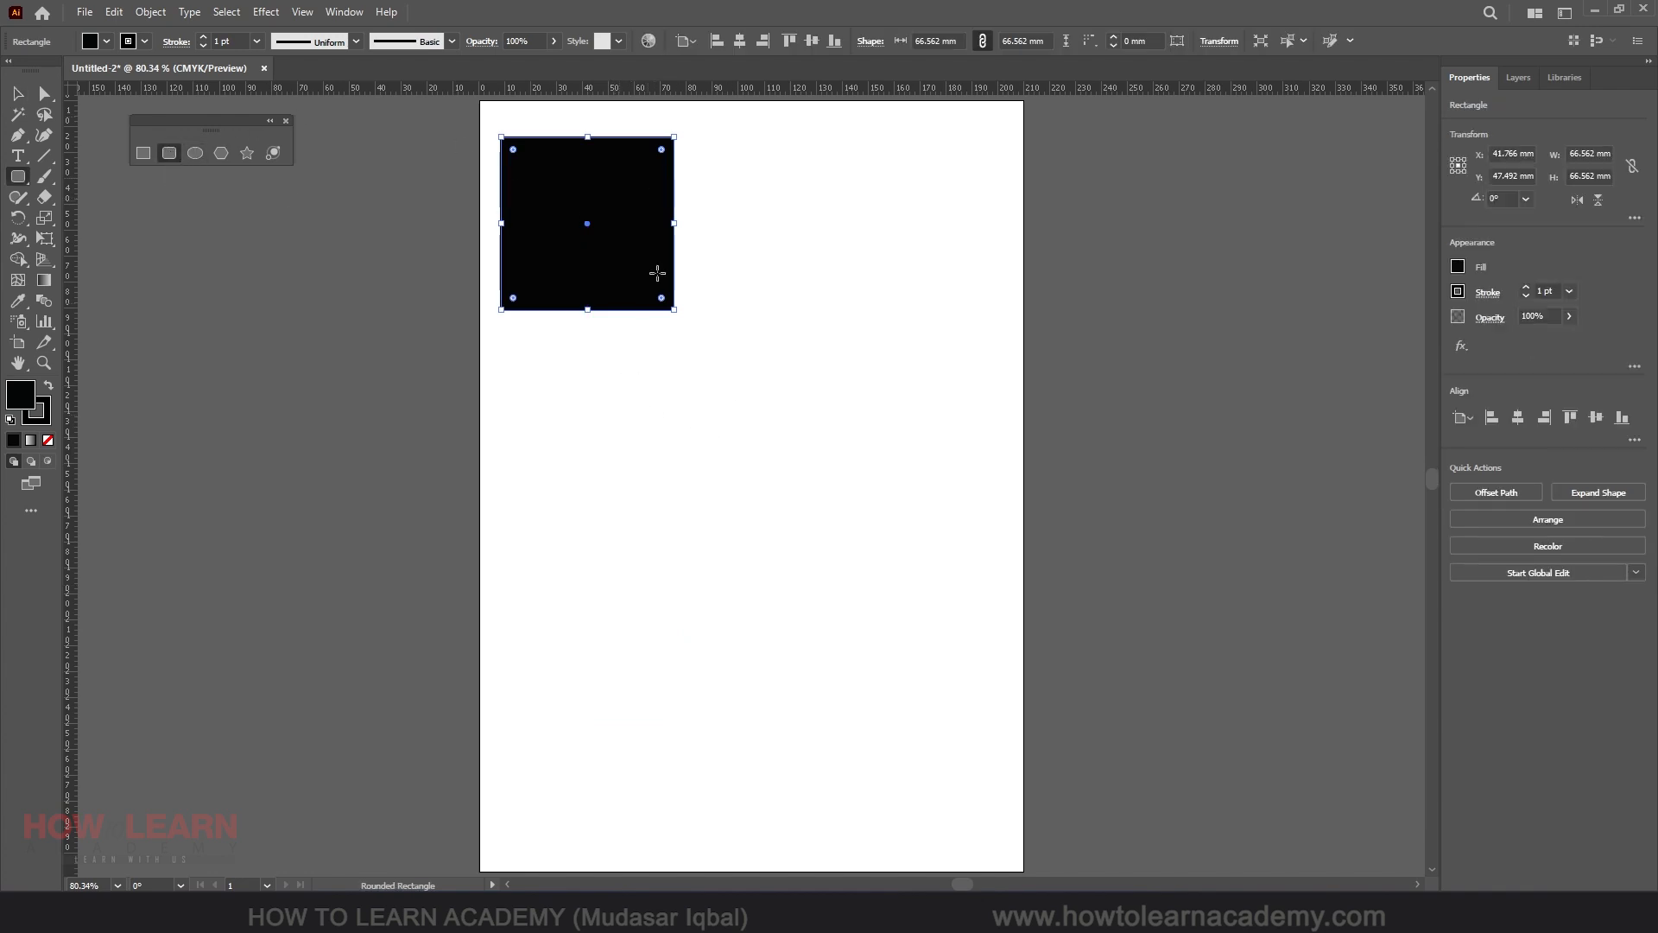
{"action": "left_click_drag", "start_coordinate": [709, 146], "coordinate": [940, 294]}
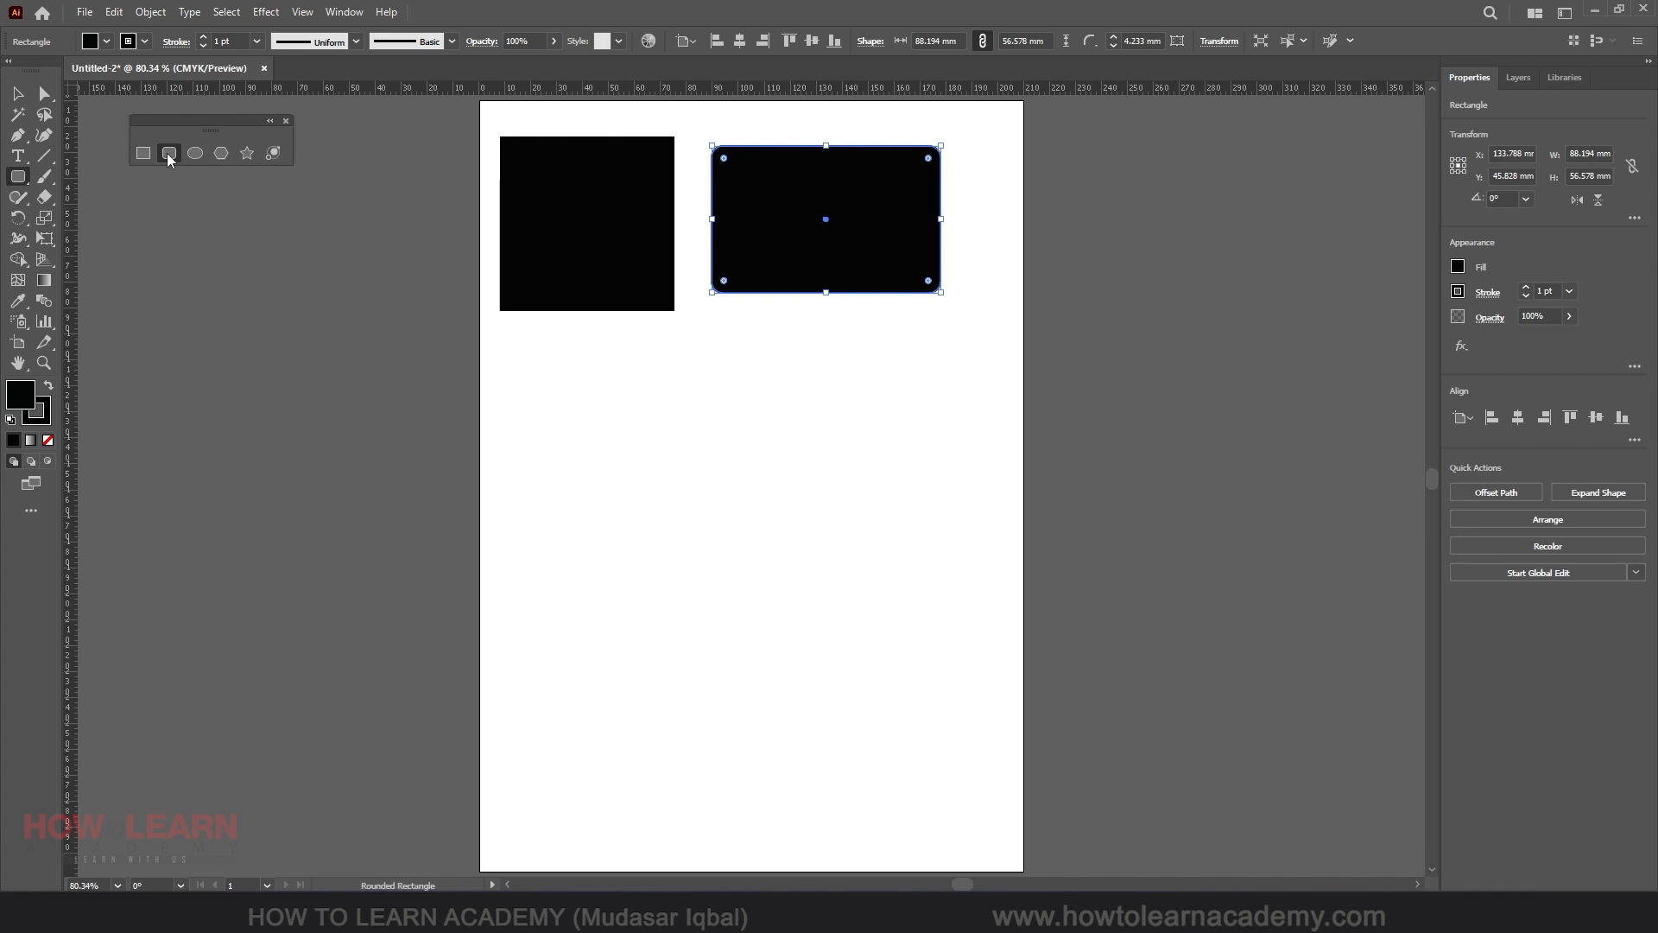
Draw a circle about 70 mm across placed below the square, and an ellipse about 72 × 44 mm to its right.
{"action": "left_click", "coordinate": [195, 153]}
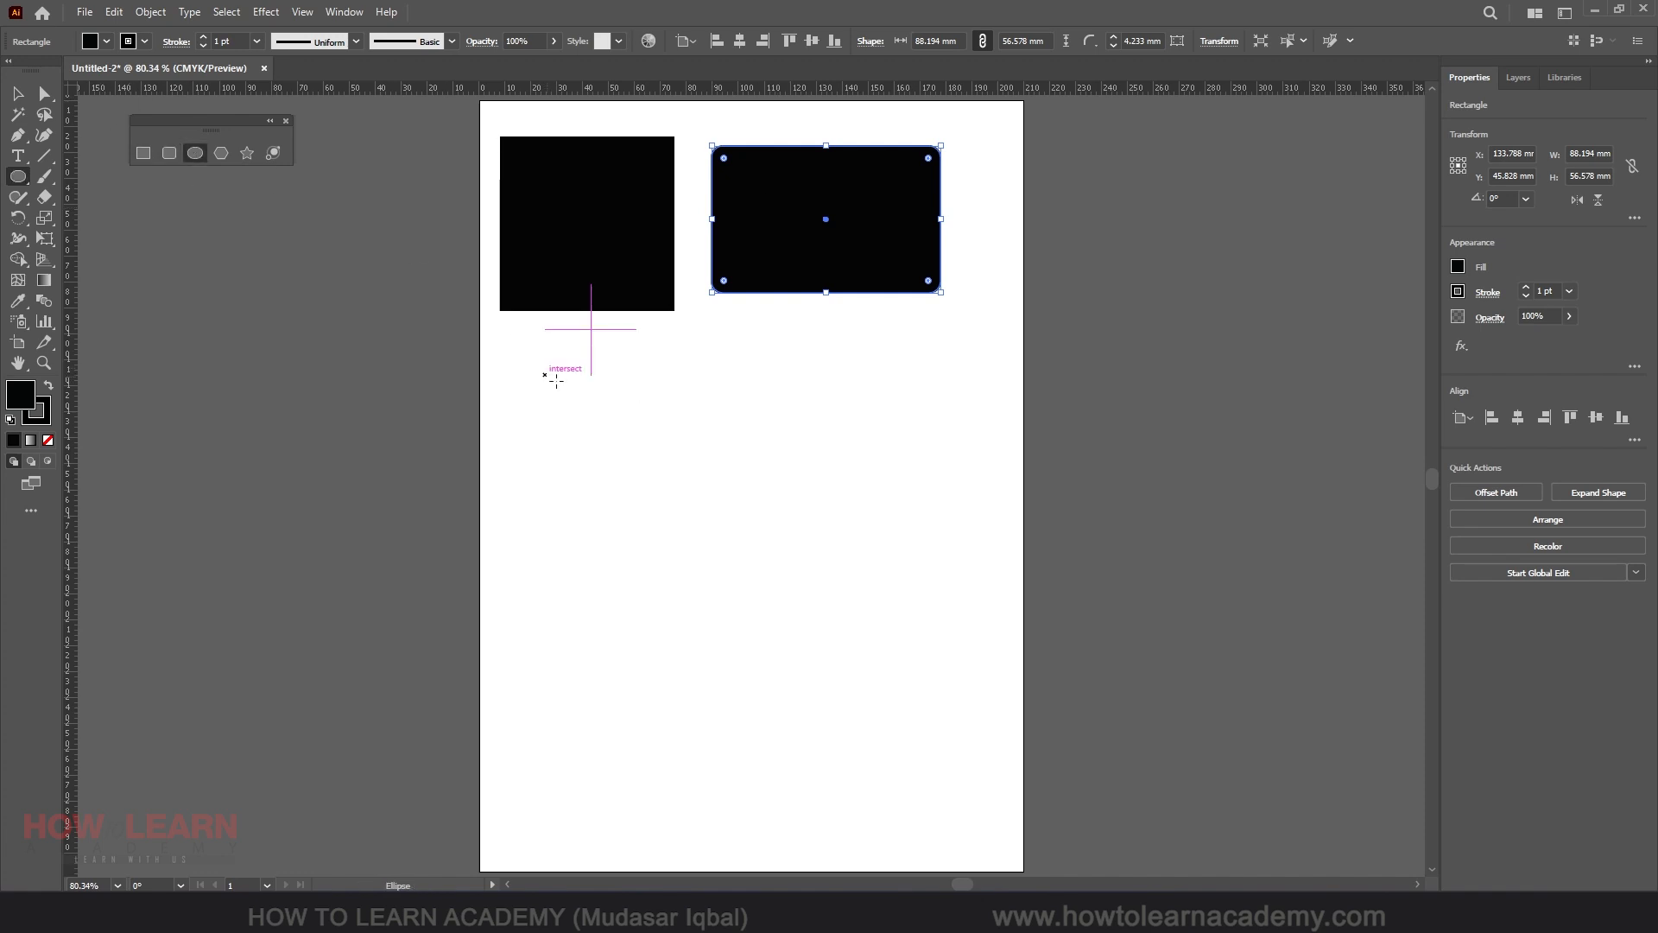
{"action": "left_click_drag", "start_coordinate": [544, 374], "coordinate": [725, 554]}
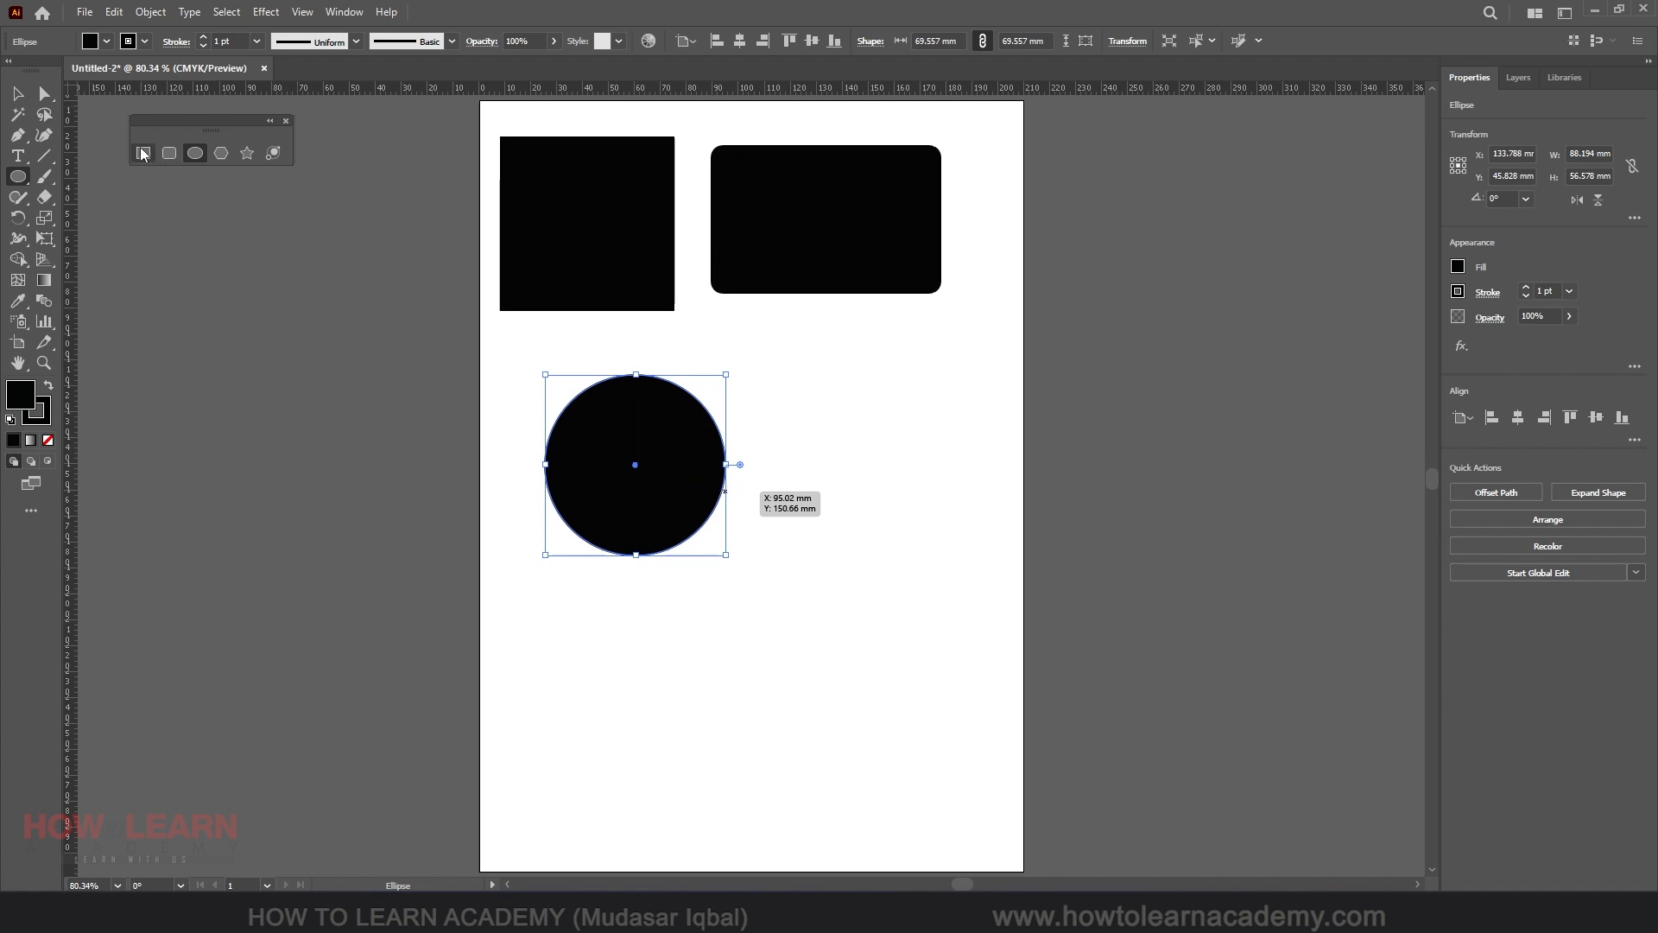
{"action": "key", "text": "v"}
{"action": "left_click_drag", "start_coordinate": [685, 434], "coordinate": [647, 394]}
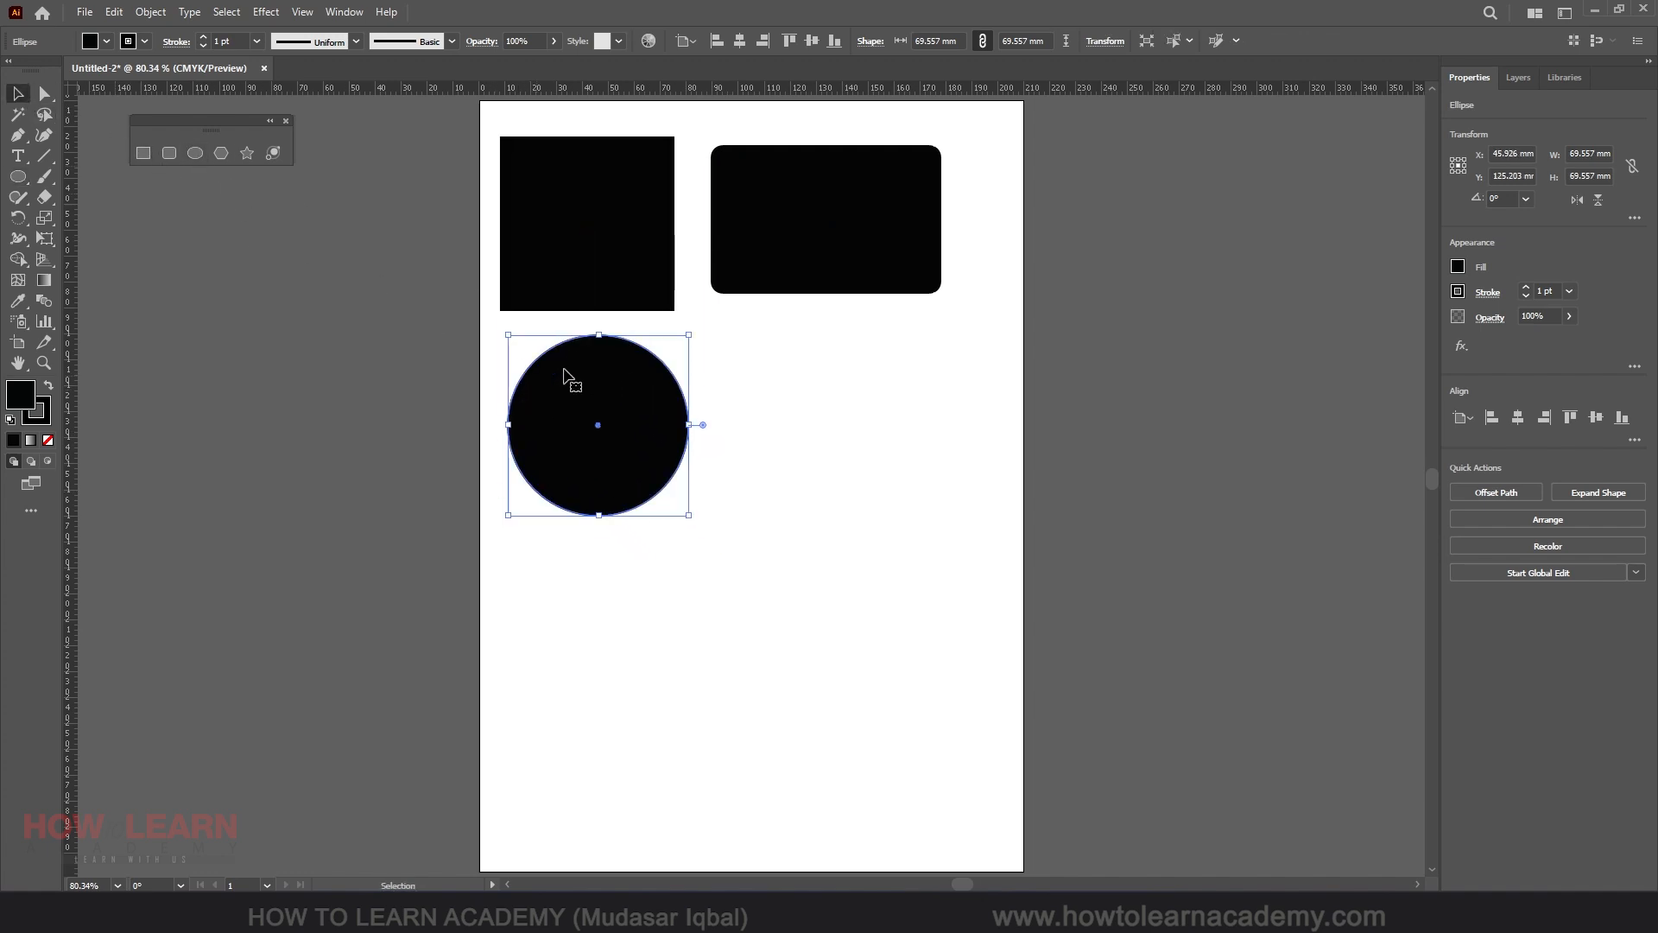
{"action": "left_click", "coordinate": [196, 154]}
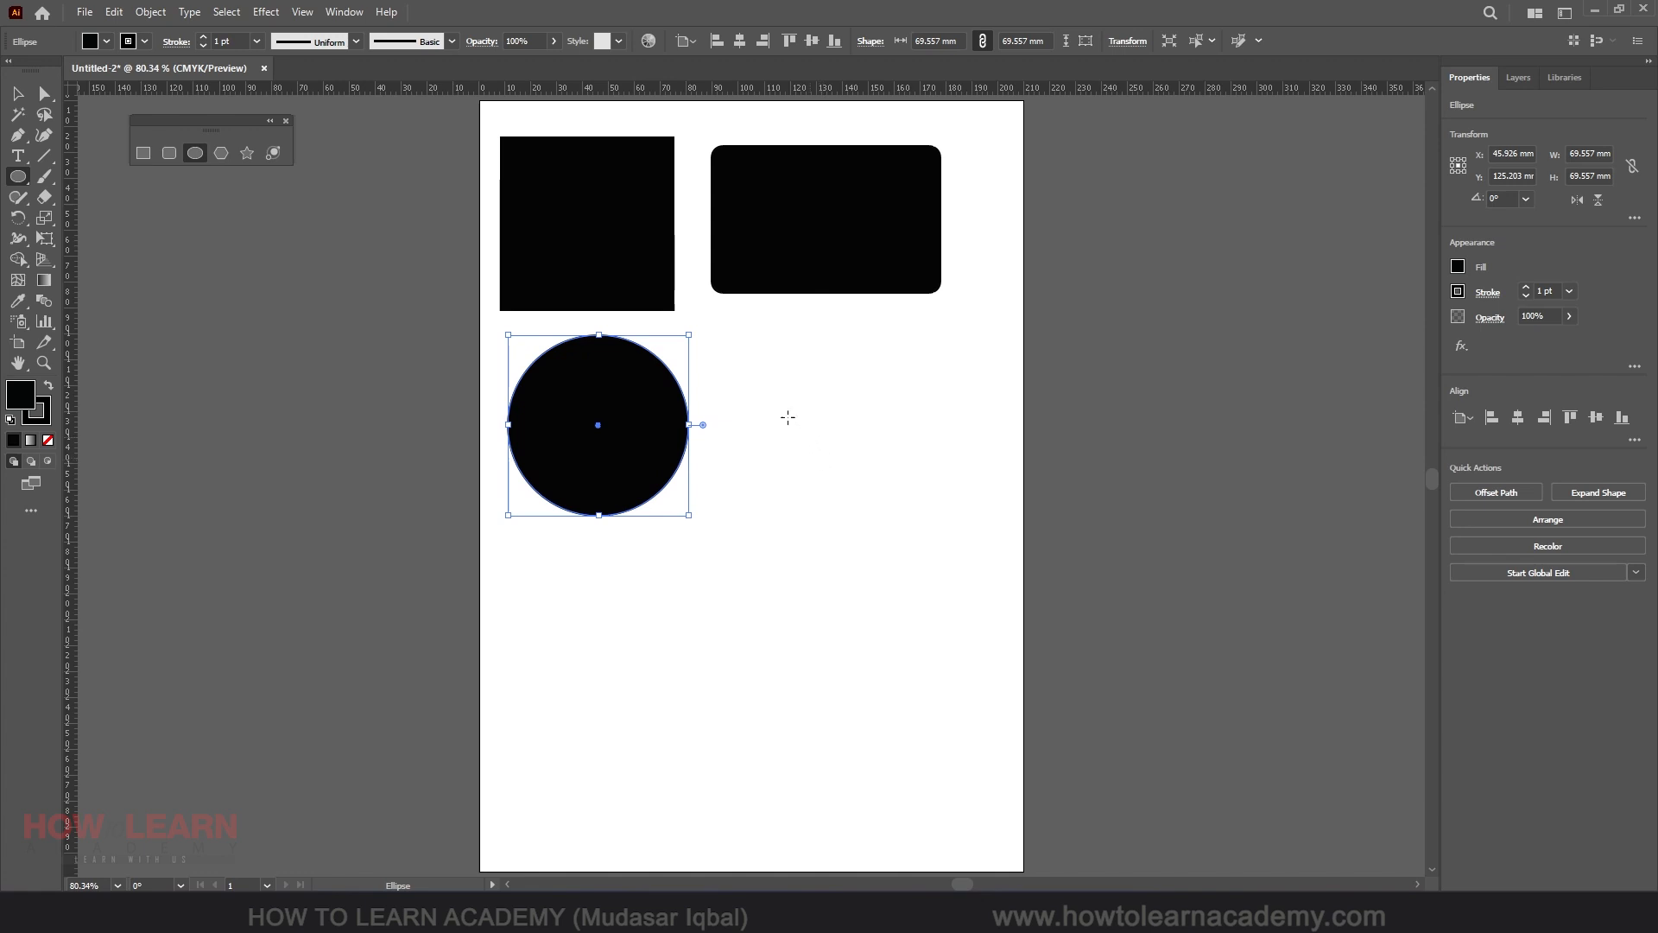
{"action": "left_click_drag", "start_coordinate": [751, 367], "coordinate": [938, 480]}
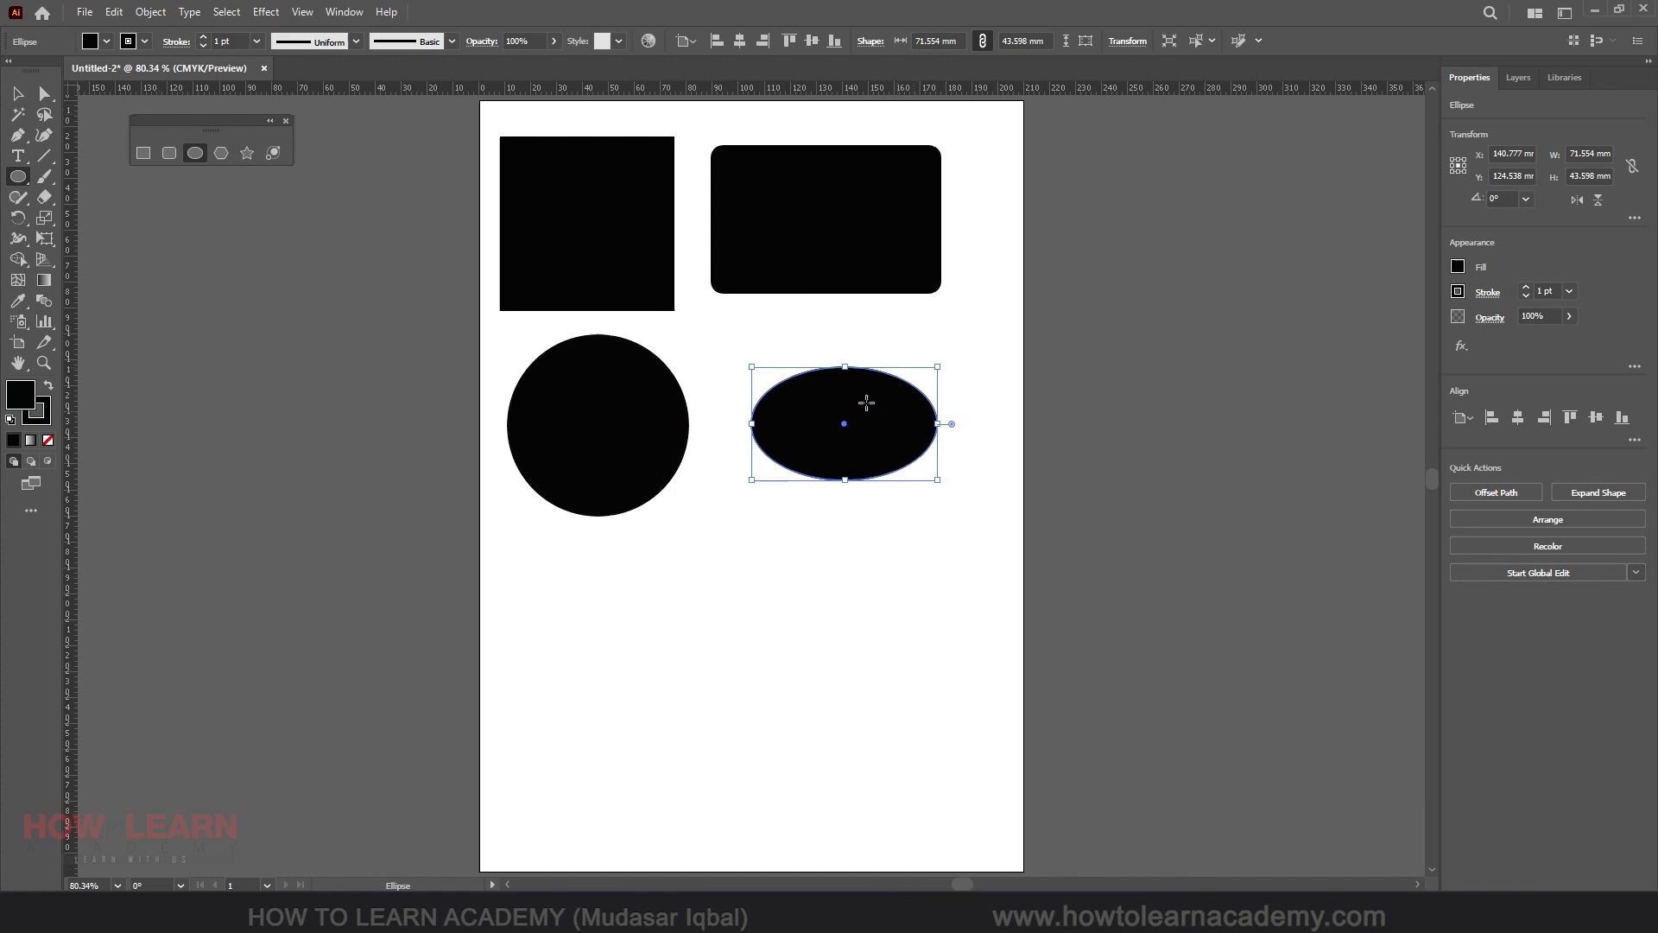
Draw a hexagon about 67 × 58 mm and place it below the circle.
{"action": "left_click", "coordinate": [220, 153]}
{"action": "left_click_drag", "start_coordinate": [561, 559], "coordinate": [634, 608]}
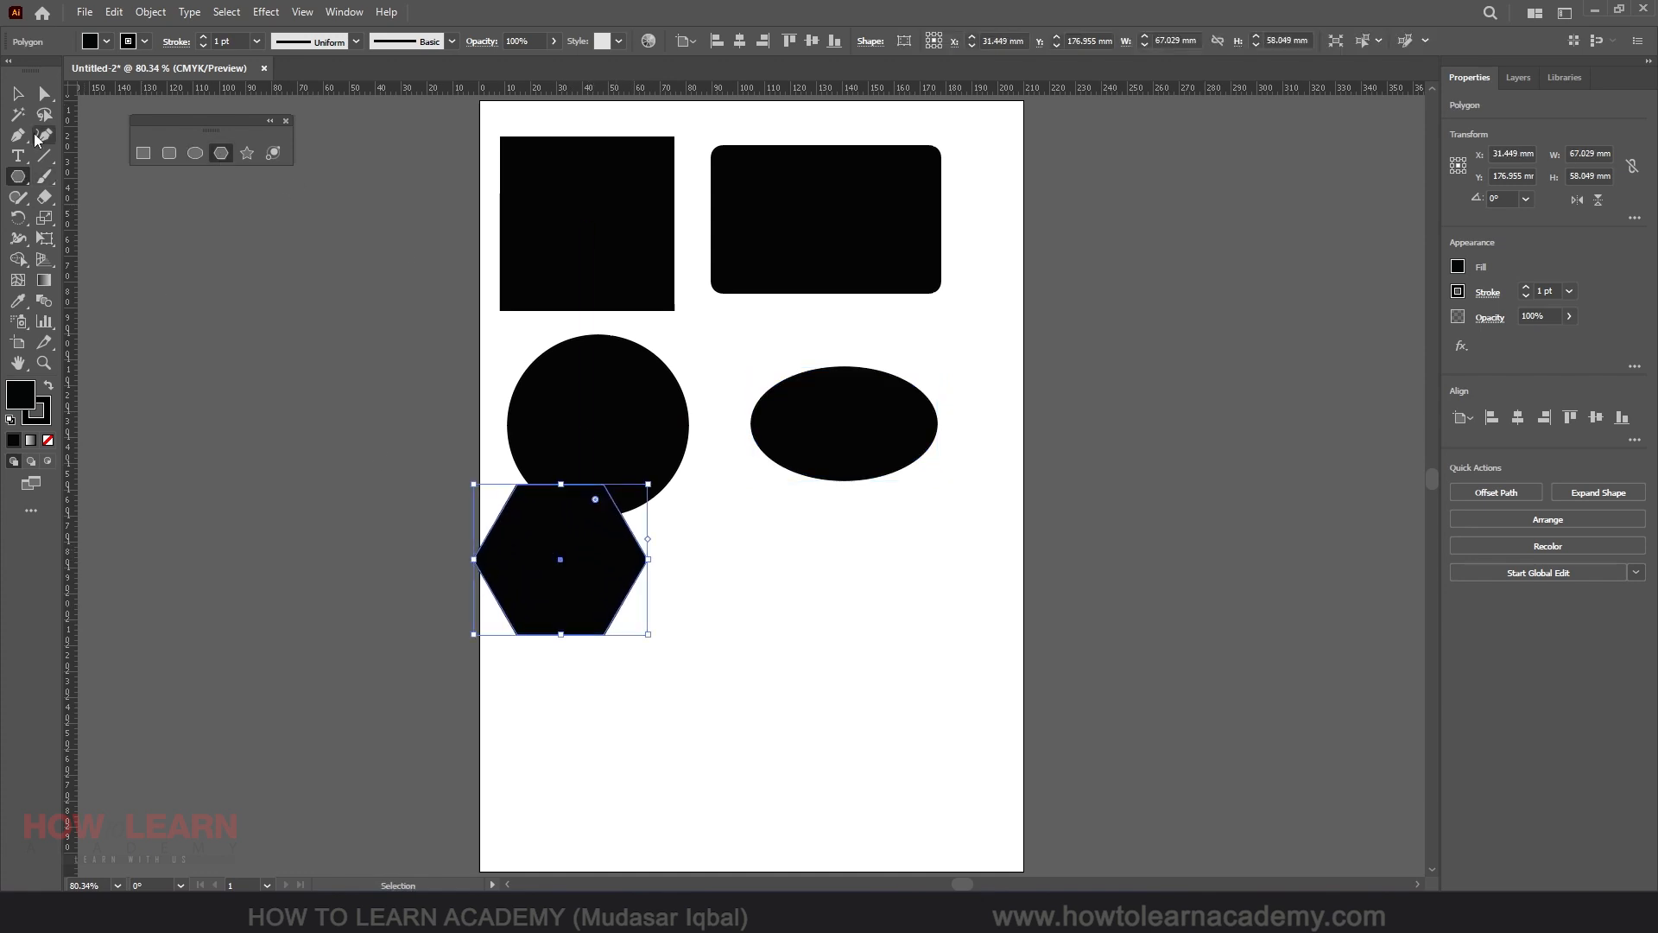
{"action": "key", "text": "v"}
{"action": "left_click_drag", "start_coordinate": [602, 550], "coordinate": [635, 613]}
Draw a five-pointed star about 74 × 70 mm and place it below the ellipse.
{"action": "left_click", "coordinate": [247, 154]}
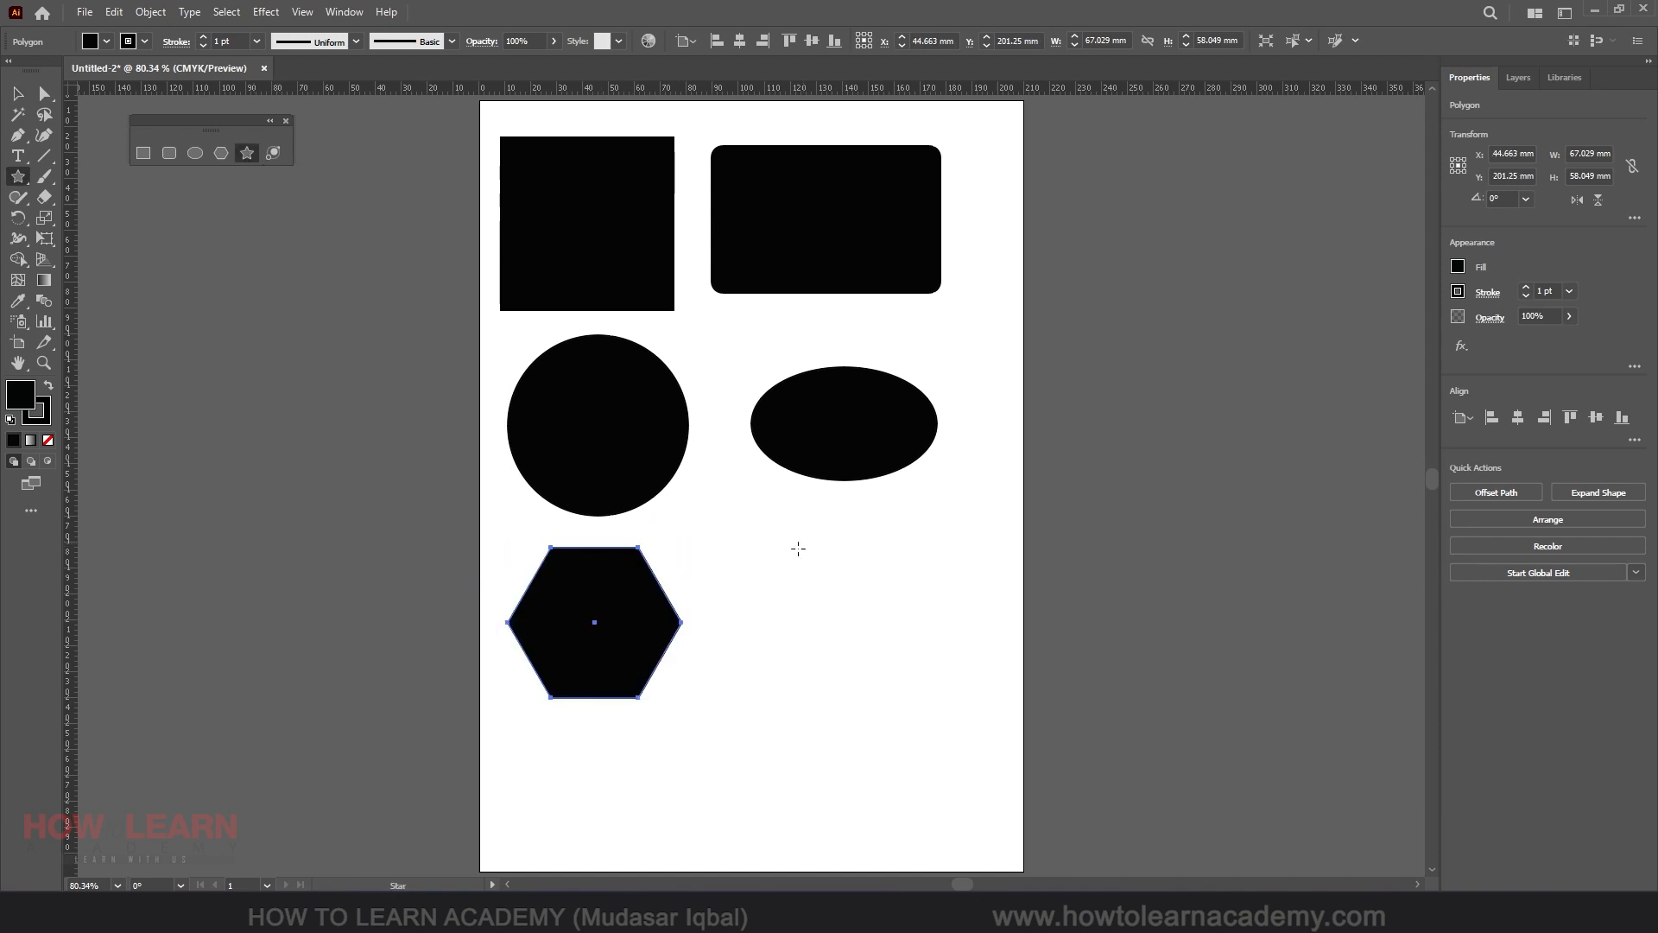
{"action": "left_click_drag", "start_coordinate": [811, 570], "coordinate": [876, 623]}
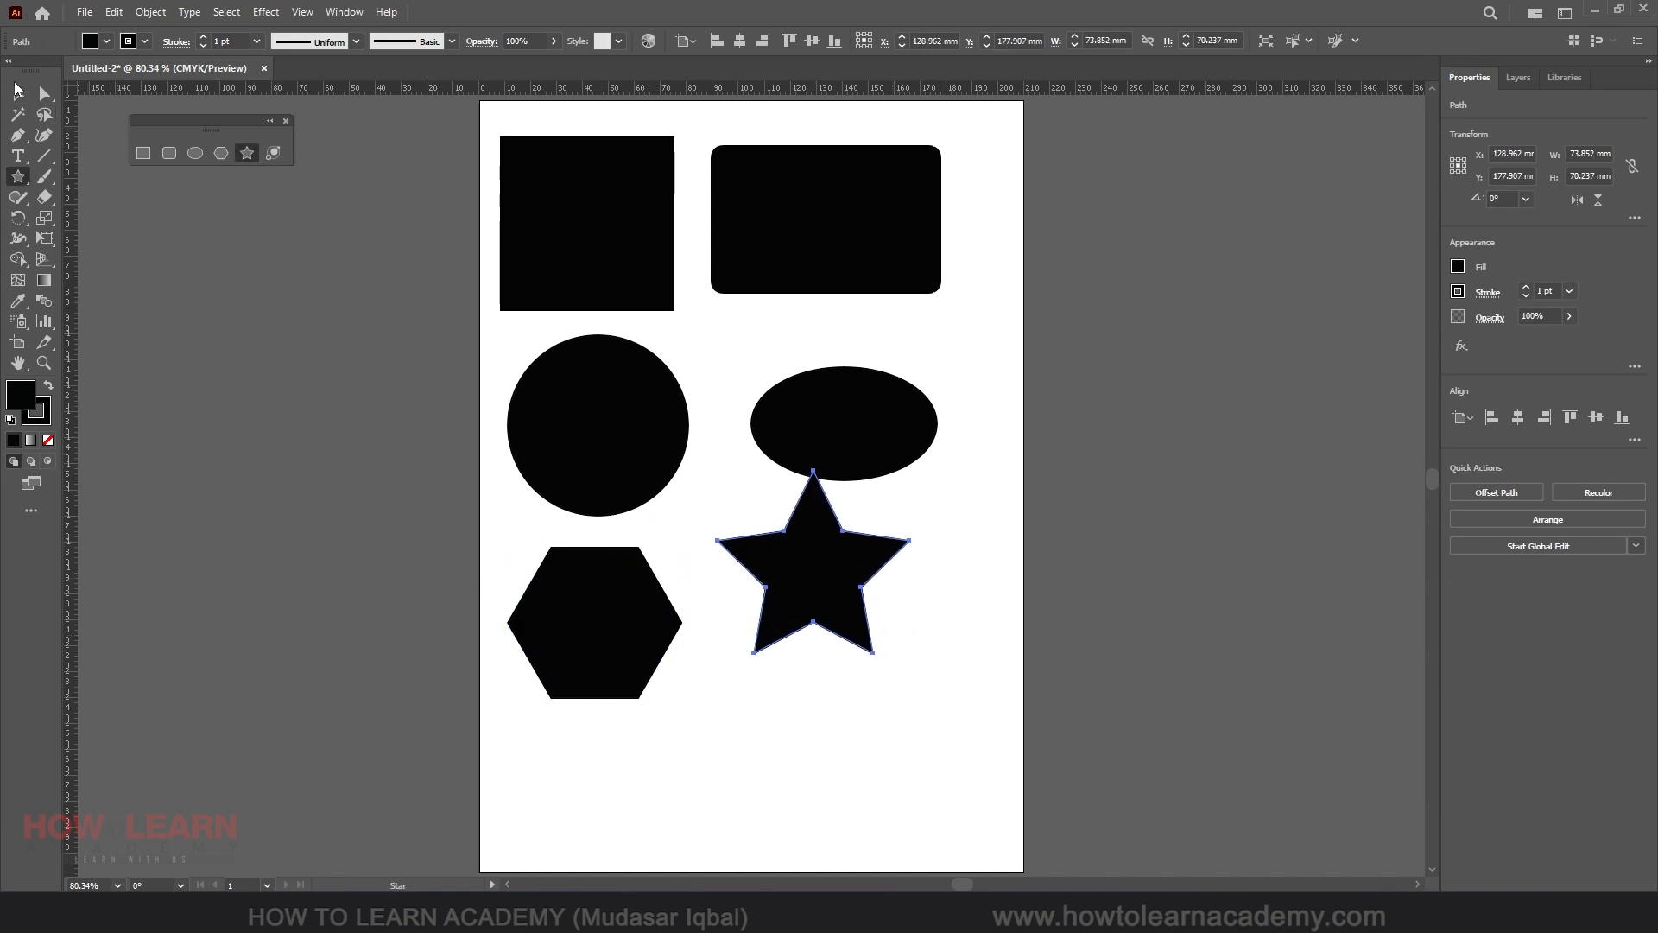
{"action": "key", "text": "v"}
{"action": "left_click", "coordinate": [661, 489]}
View the shapes at 100% and examine the live corner widgets of the square.
{"action": "key", "text": "ctrl+1"}
{"action": "scroll", "coordinate": [685, 544], "scroll_direction": "down", "scroll_amount": 3}
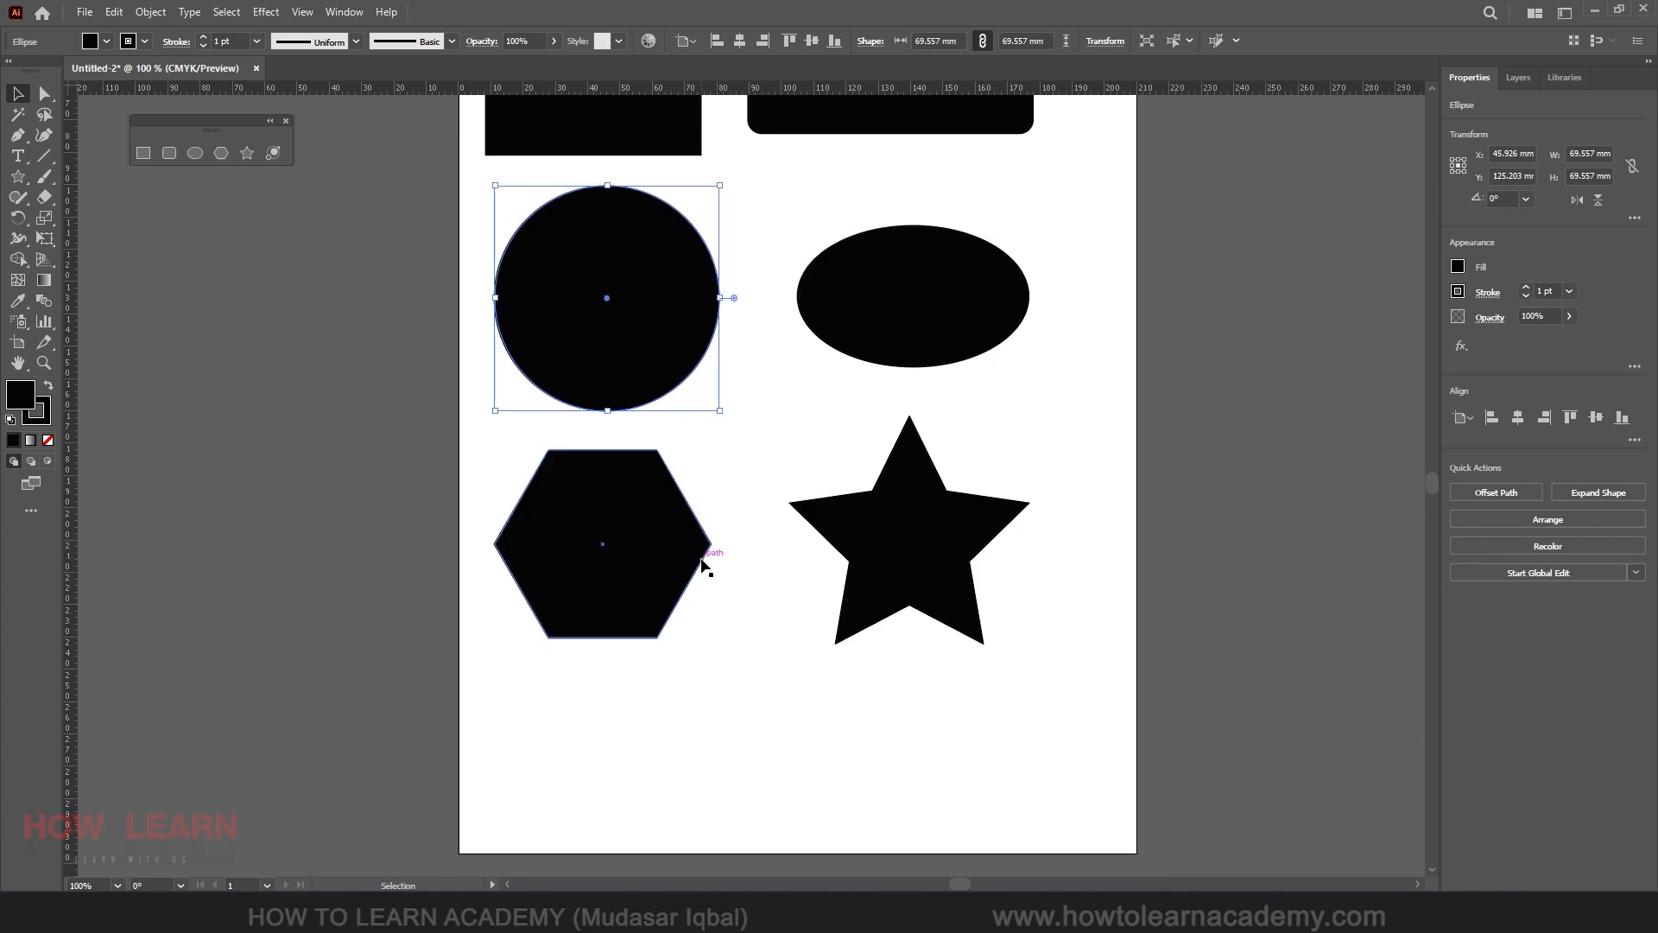
{"action": "scroll", "coordinate": [702, 562], "scroll_direction": "up", "scroll_amount": 4}
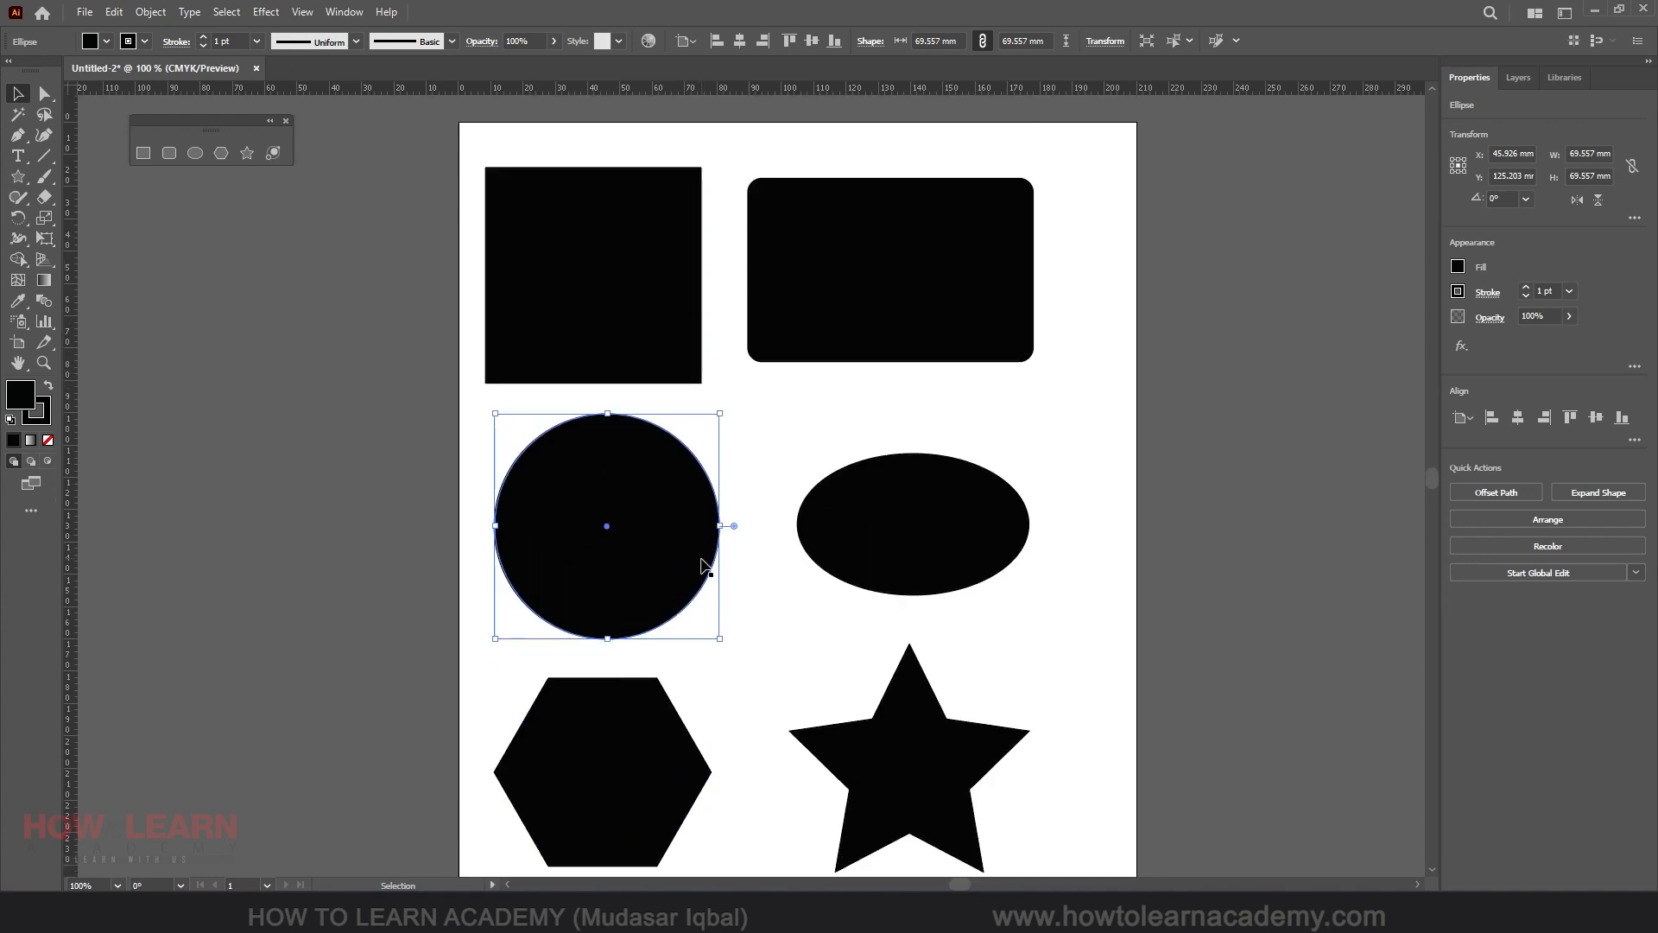
{"action": "left_click", "coordinate": [569, 245]}
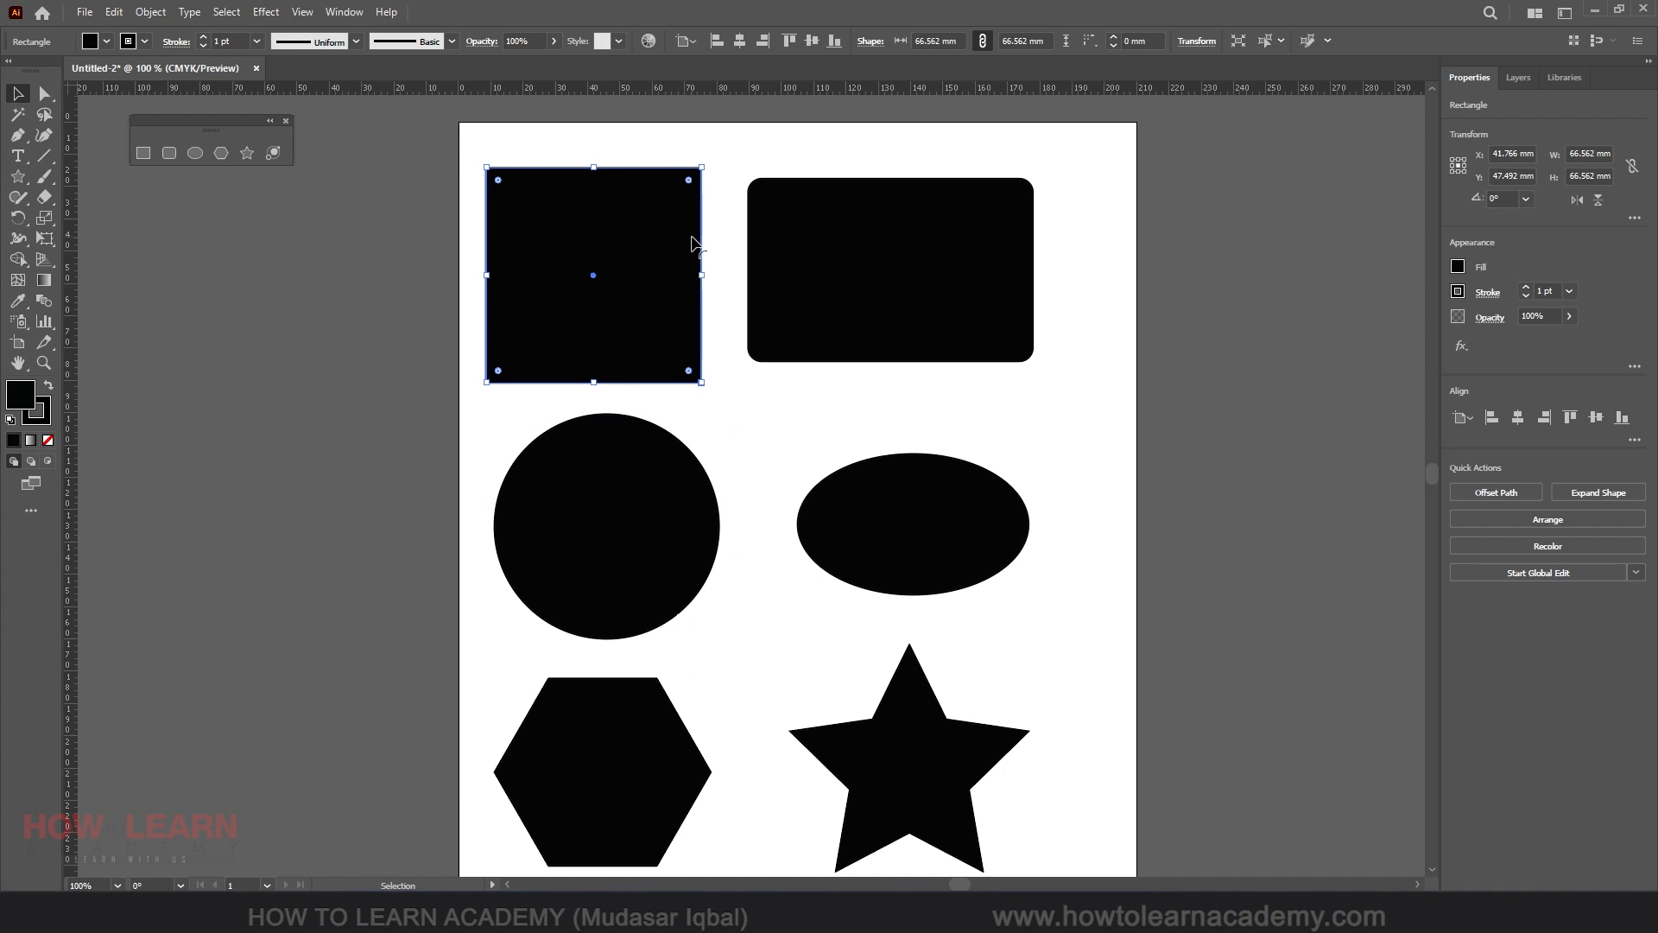
{"action": "scroll", "coordinate": [561, 335], "scroll_direction": "down", "scroll_amount": 1}
Cut a wedge out of the circle with its pie angle widgets, and try the same widget on the ellipse.
{"action": "left_click", "coordinate": [619, 473]}
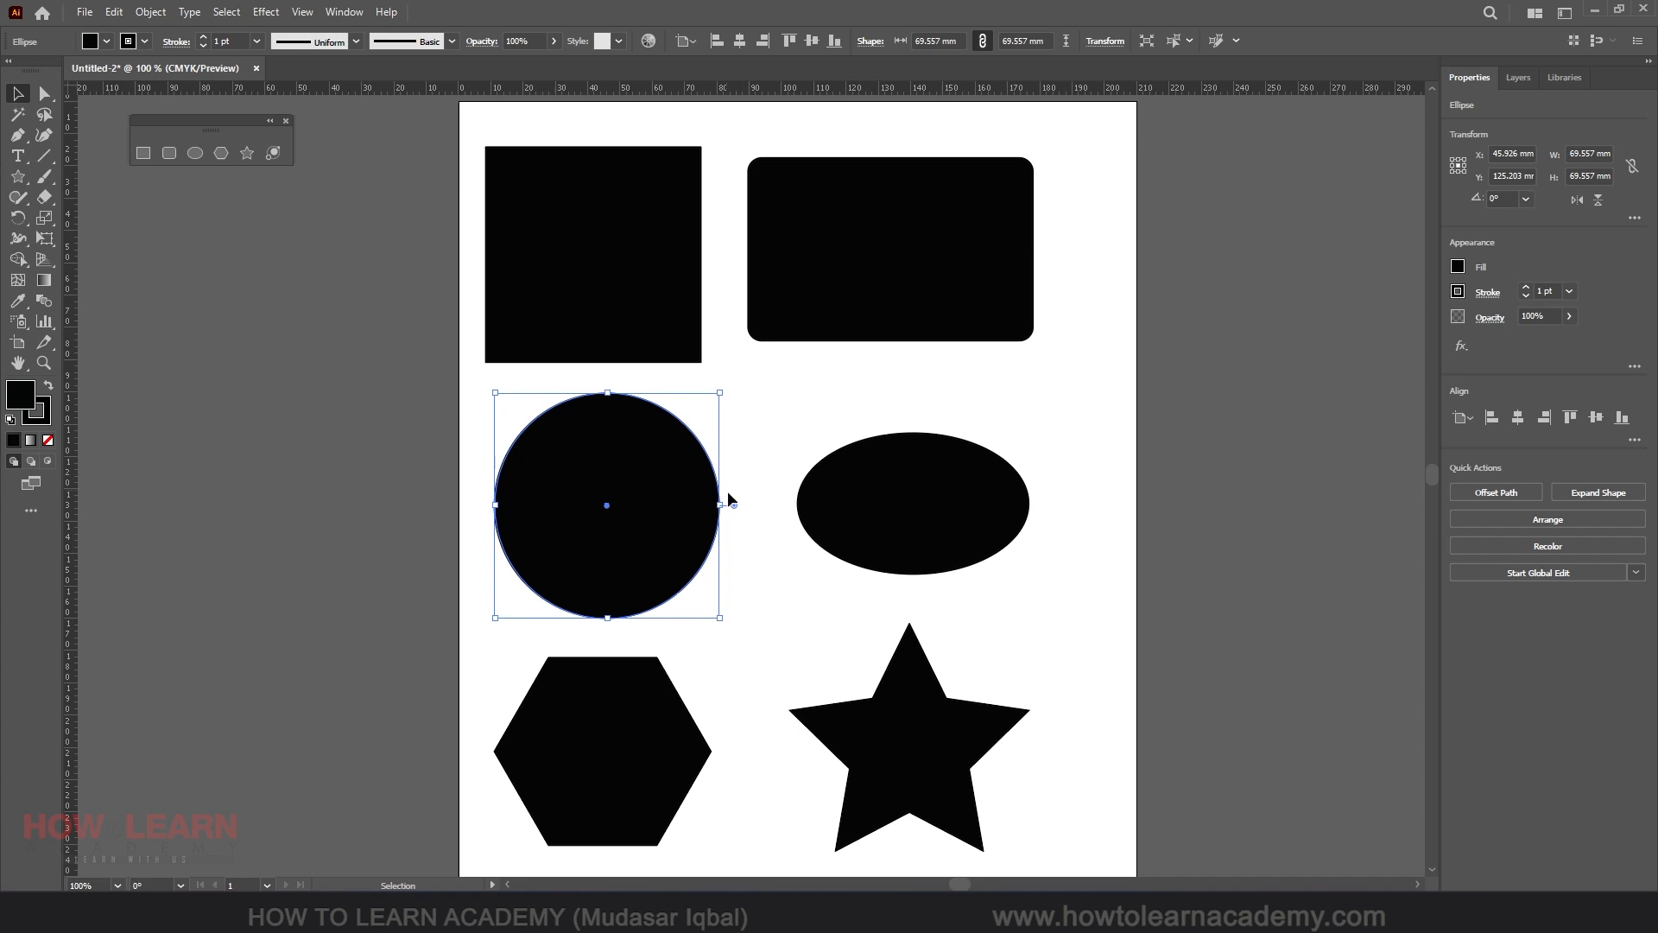
{"action": "left_click_drag", "start_coordinate": [735, 506], "coordinate": [620, 567]}
{"action": "left_click_drag", "start_coordinate": [519, 516], "coordinate": [561, 566]}
{"action": "left_click", "coordinate": [967, 485]}
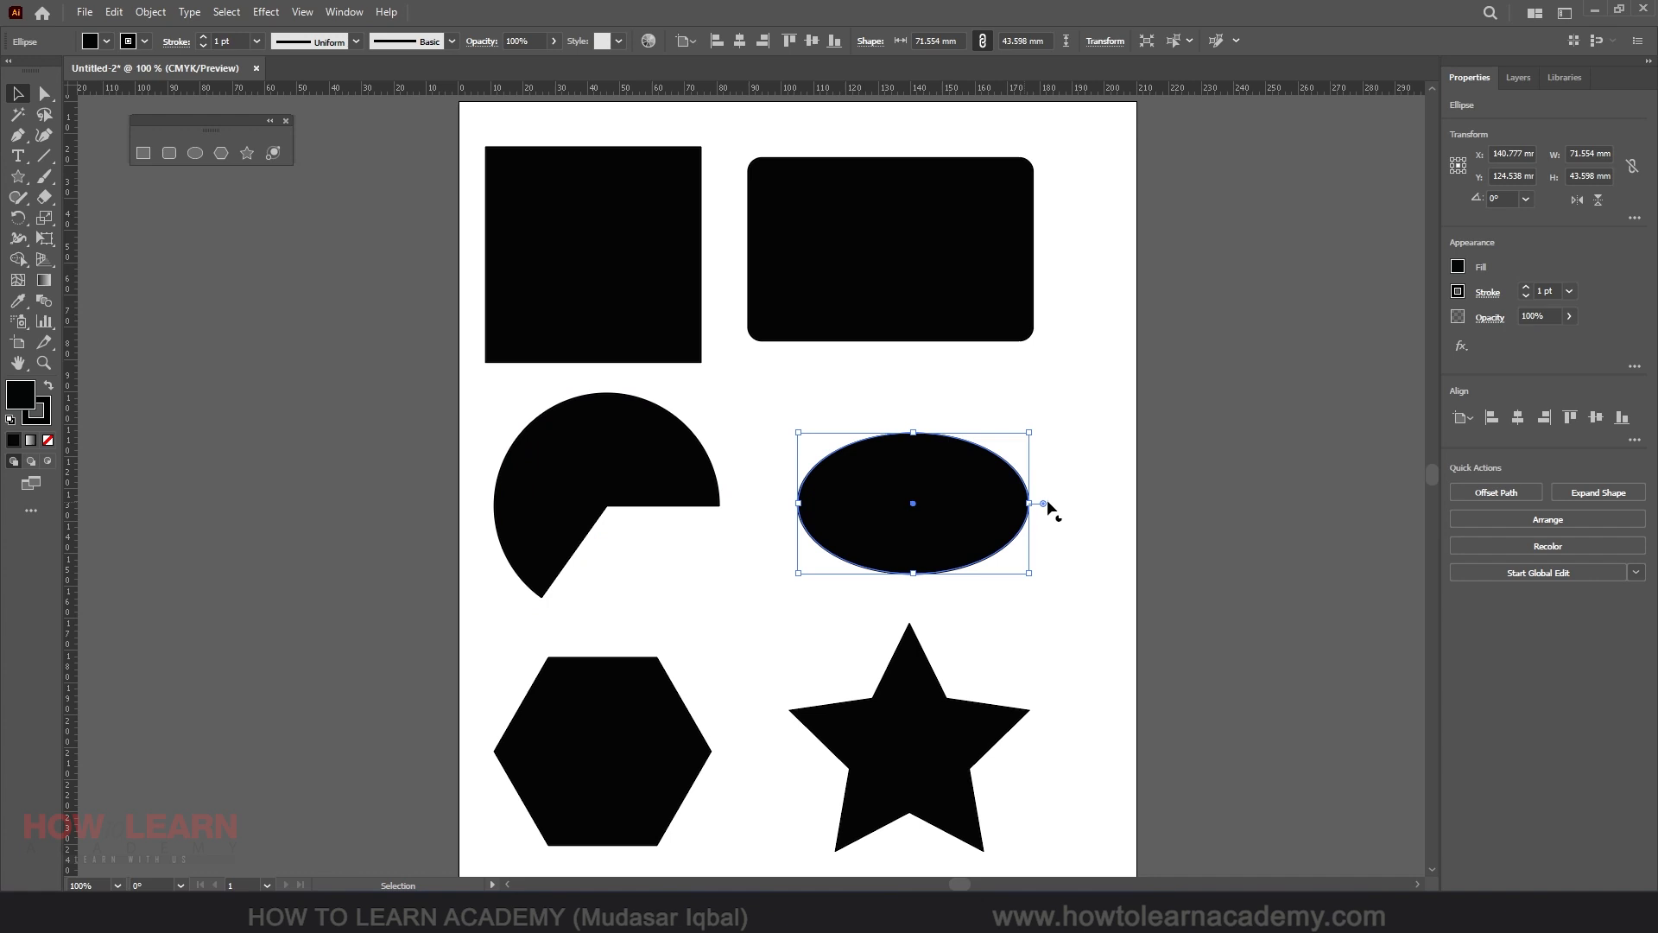
{"action": "left_click_drag", "start_coordinate": [1045, 504], "coordinate": [1012, 510]}
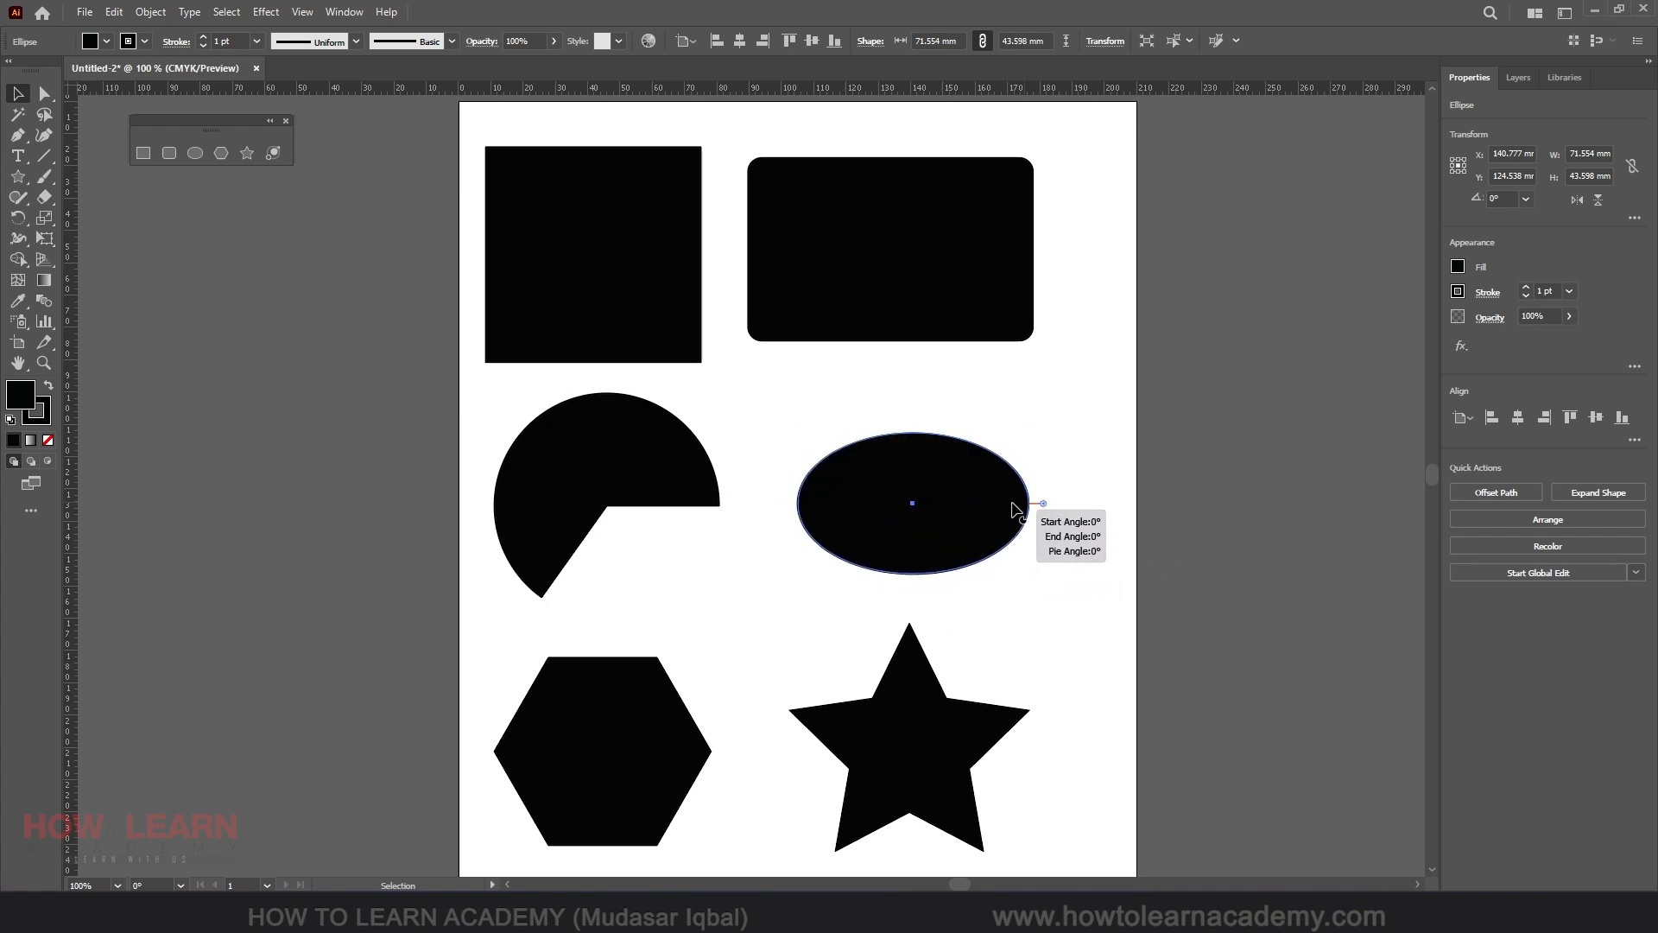
Close the wedge in the pie shape to restore the full circle.
{"action": "left_click", "coordinate": [672, 468]}
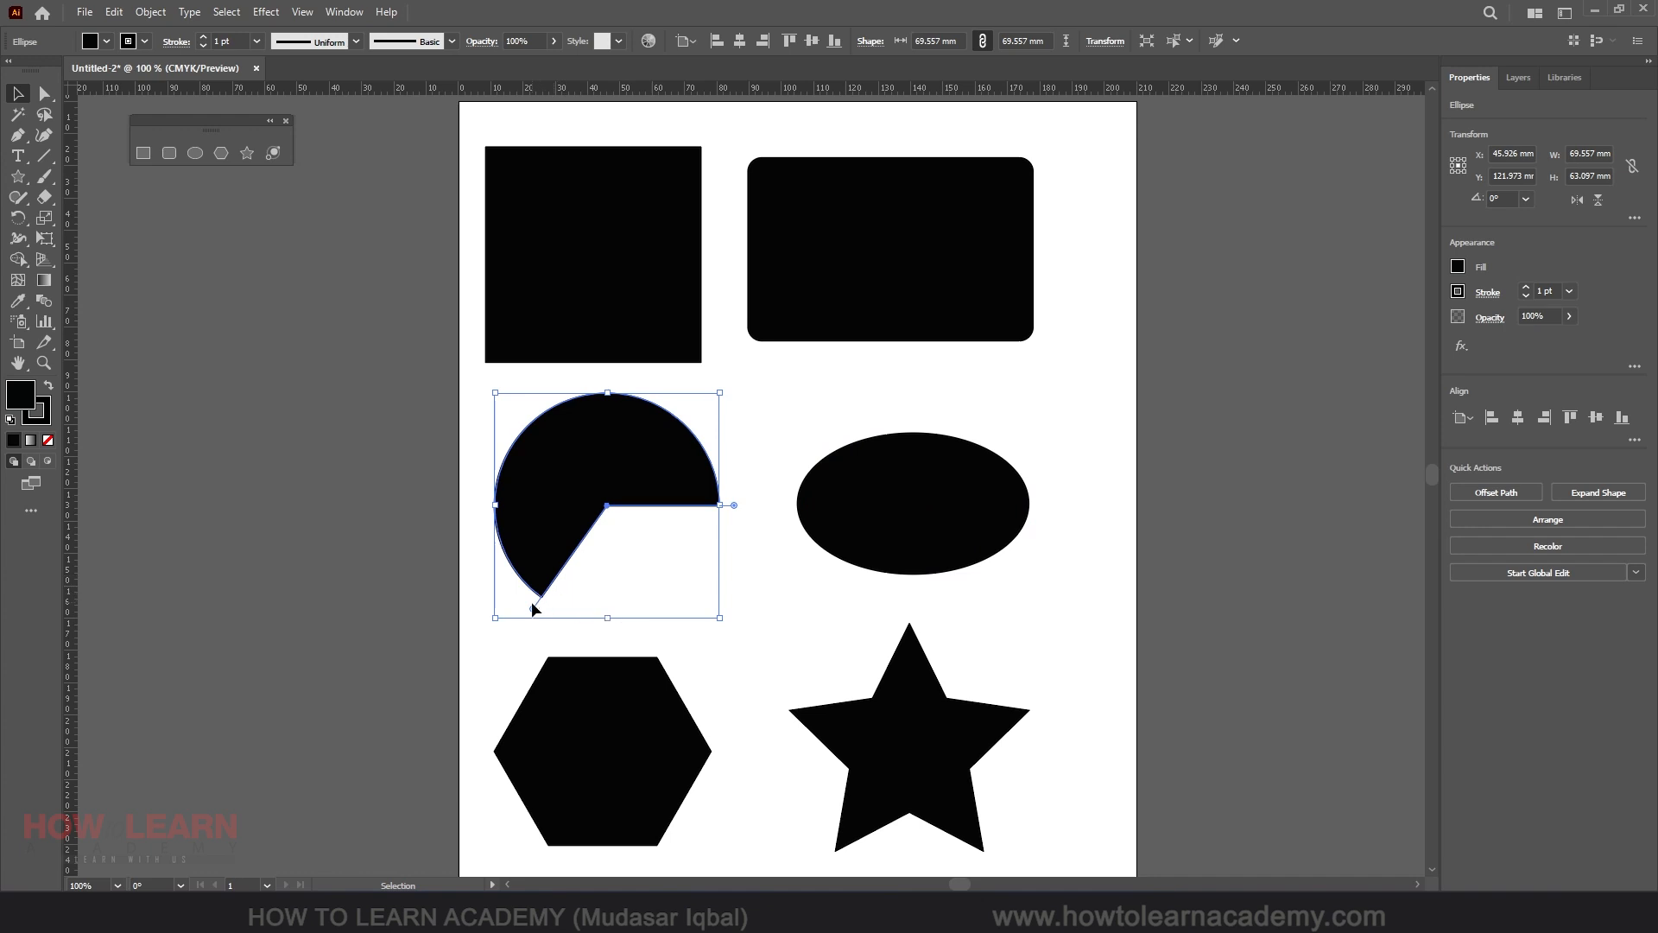
{"action": "left_click_drag", "start_coordinate": [532, 610], "coordinate": [769, 504]}
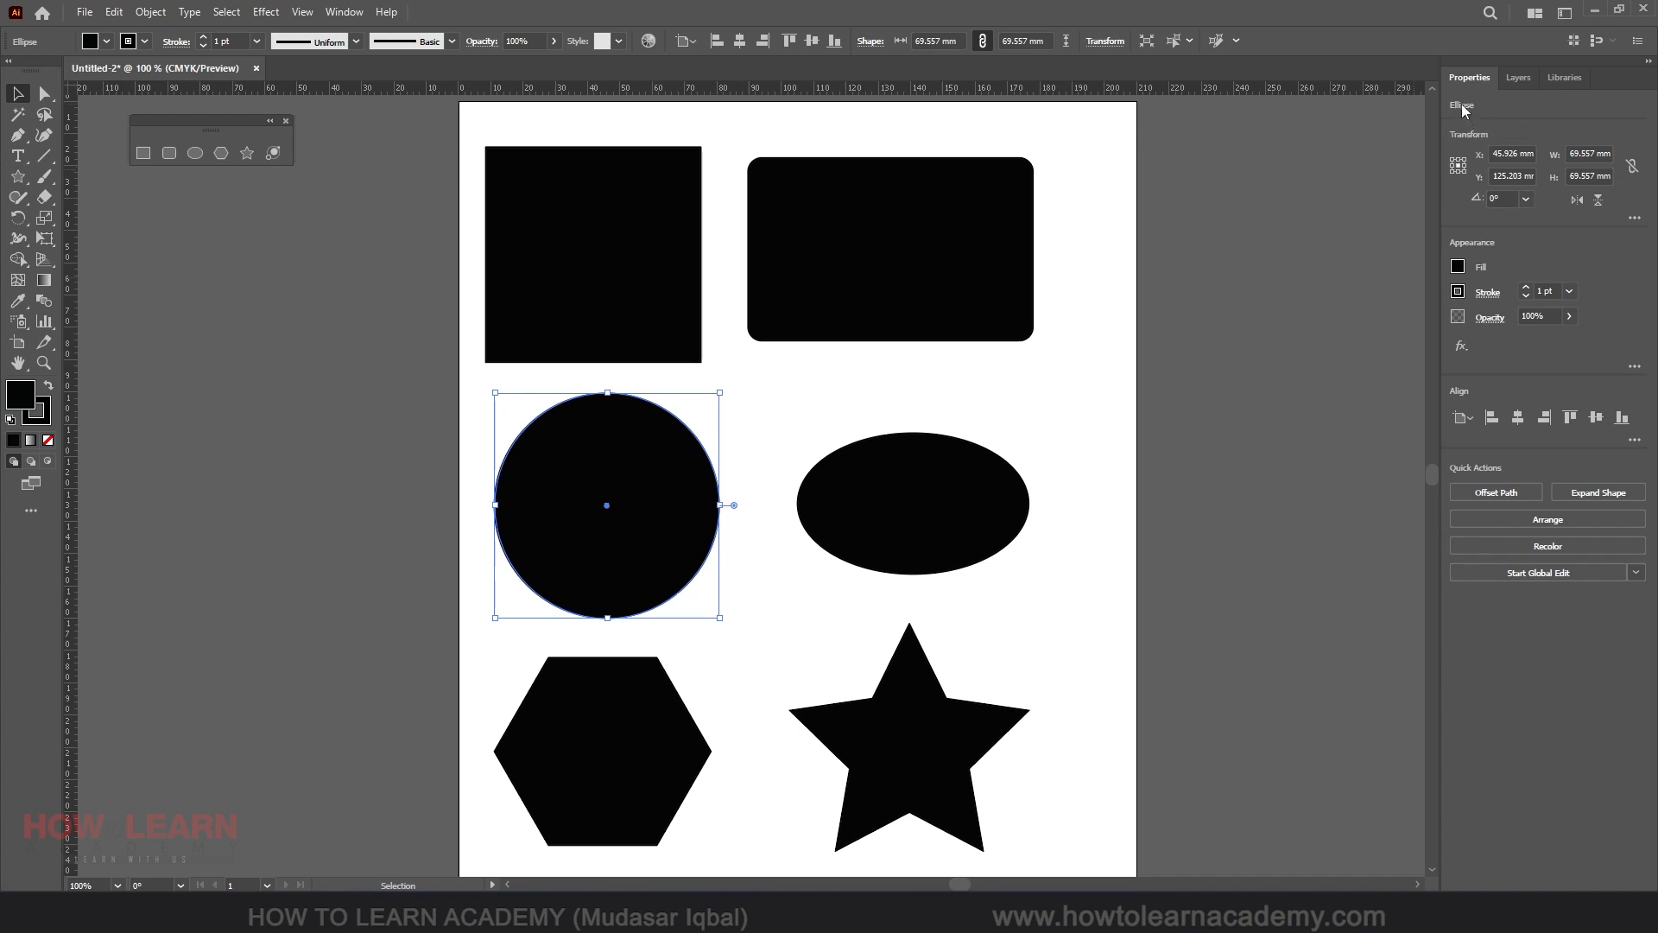
Compare the object types listed in the properties of the square and the circle.
{"action": "left_click", "coordinate": [601, 244]}
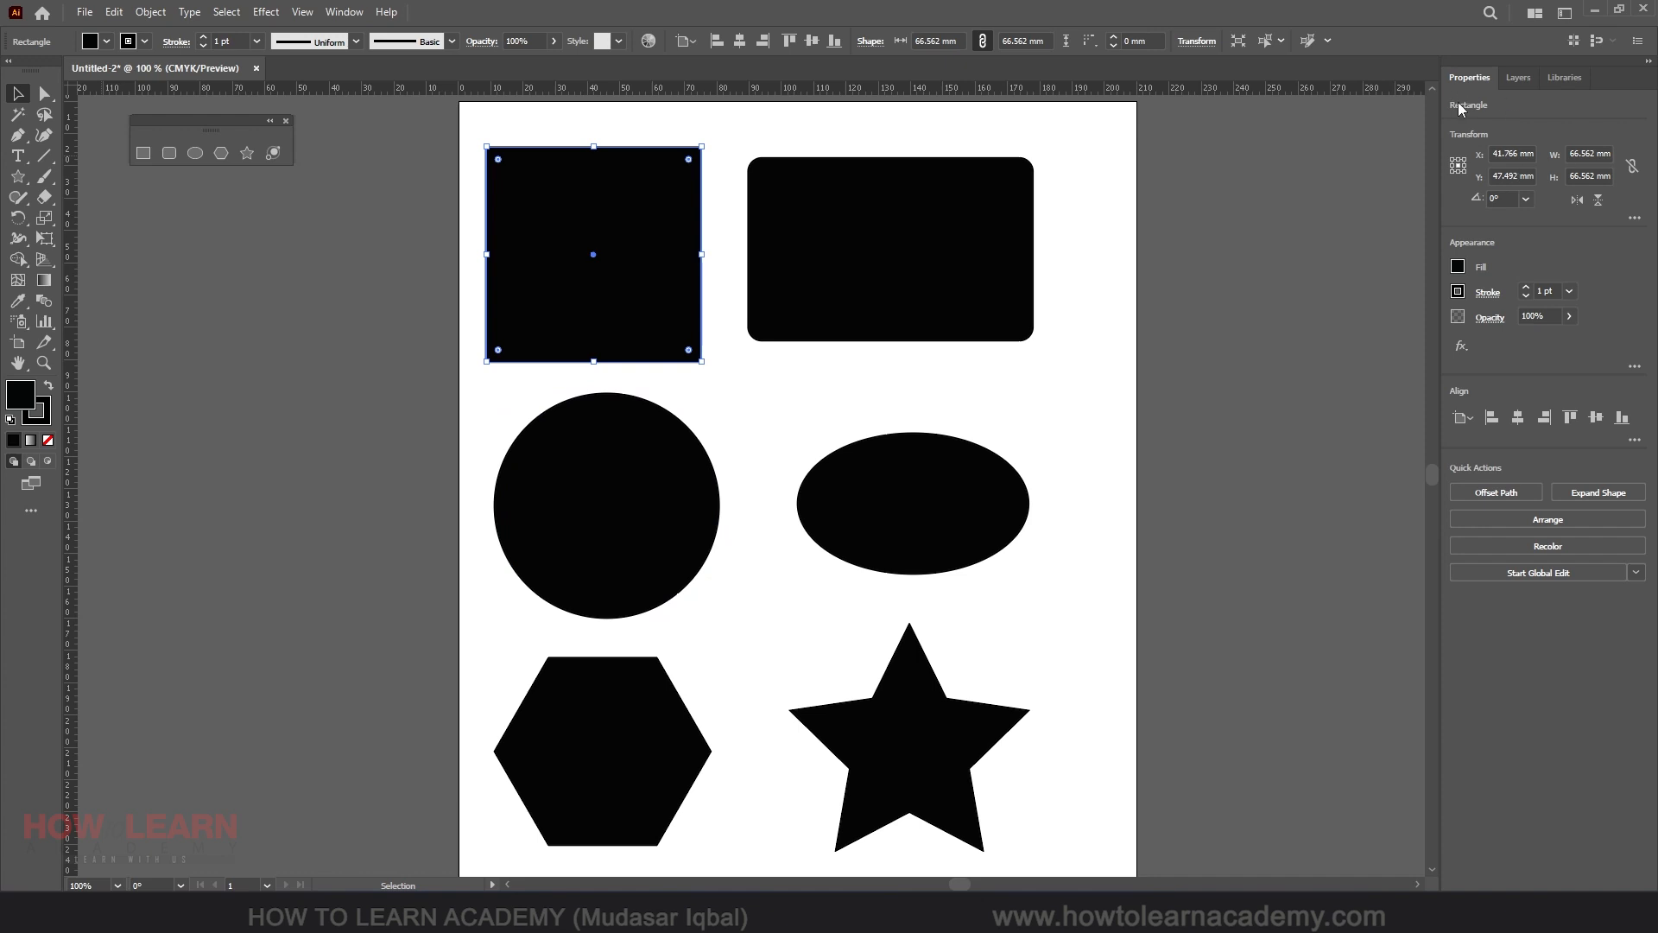
{"action": "left_click", "coordinate": [604, 493]}
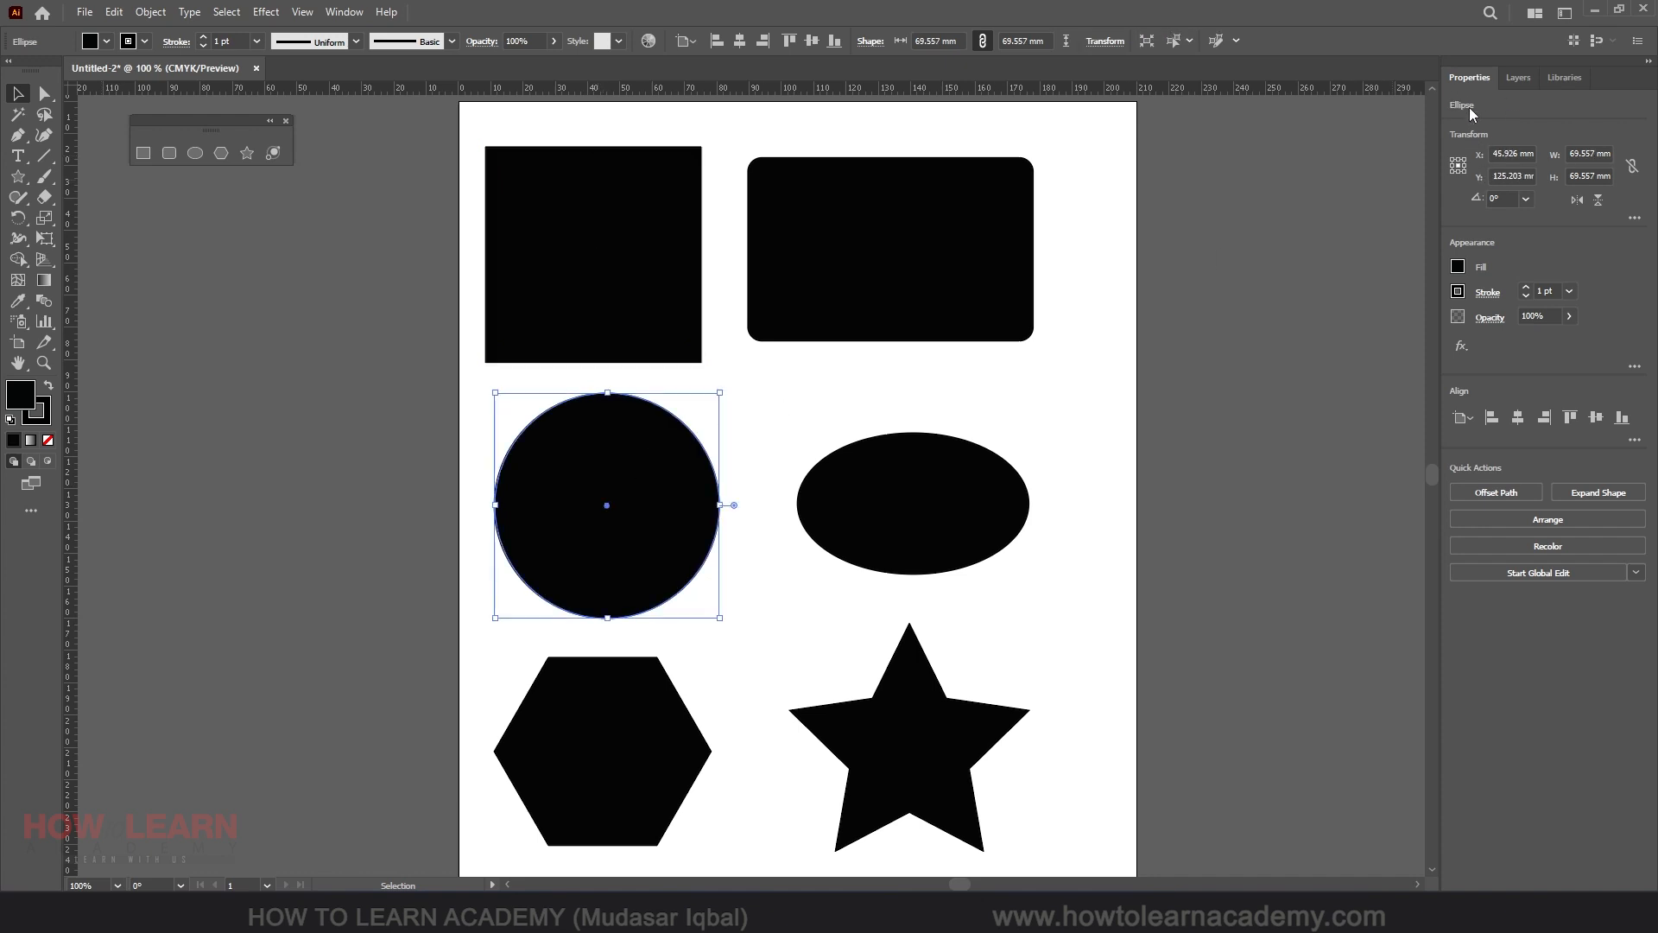
Compare the object types listed in the properties of the hexagon, the star and the circle.
{"action": "left_click", "coordinate": [594, 708]}
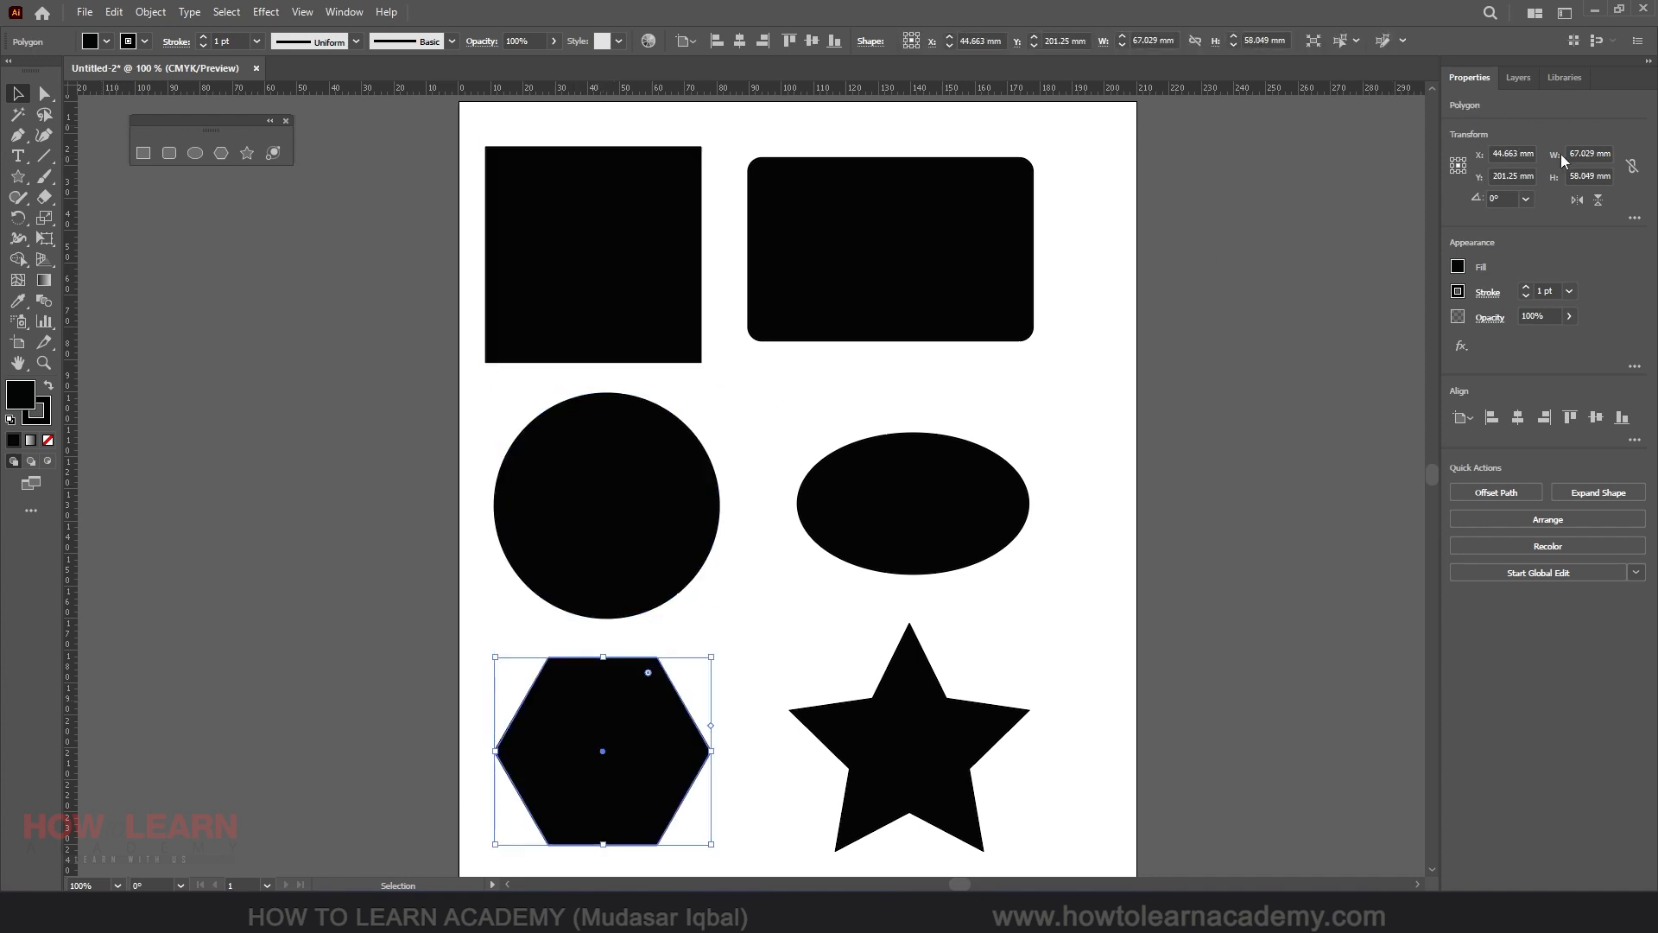
{"action": "left_click", "coordinate": [910, 721]}
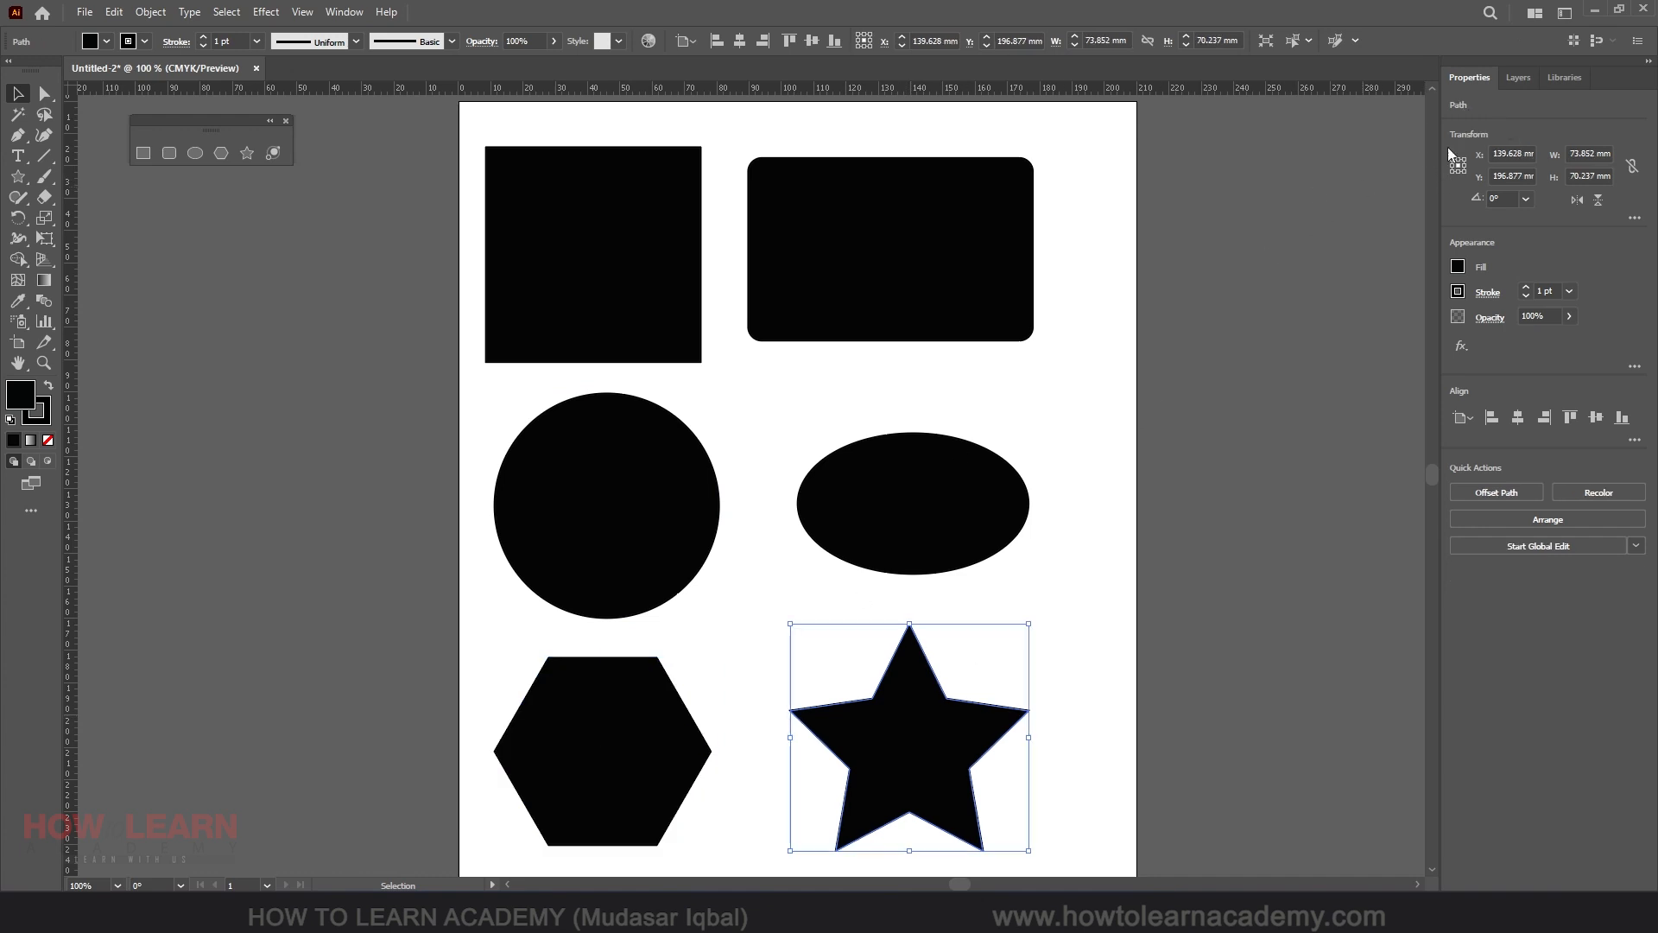
{"action": "left_click", "coordinate": [646, 484]}
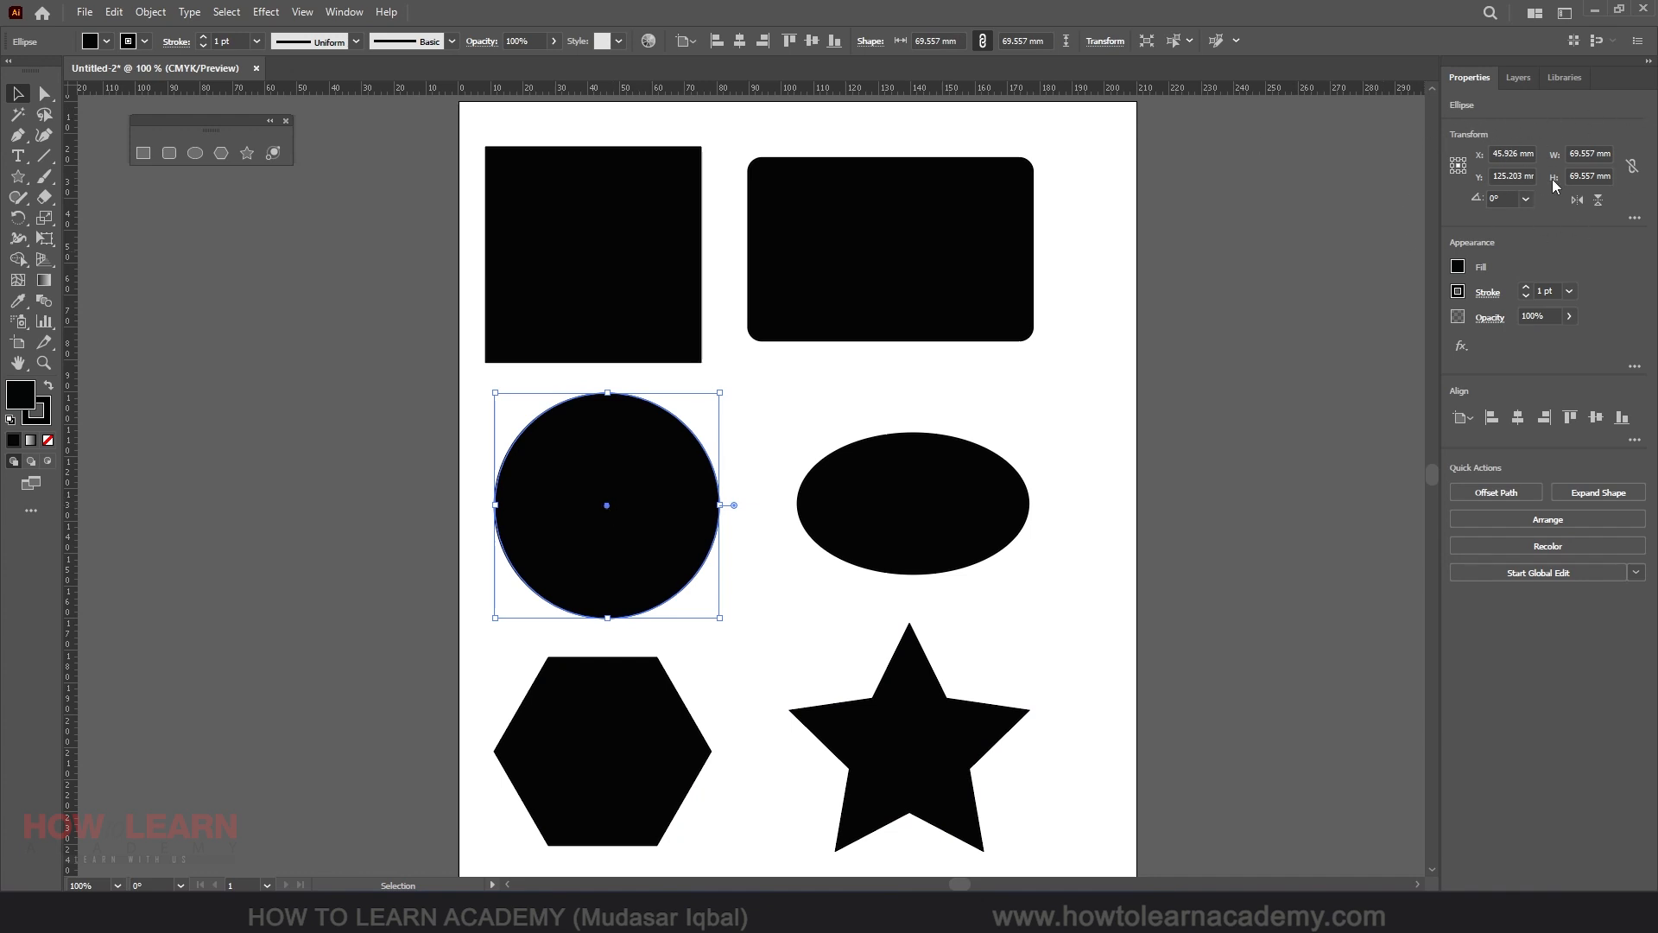
Try pie start angles of 60° and 180° on the circle in its extended transform options.
{"action": "left_click", "coordinate": [1634, 219]}
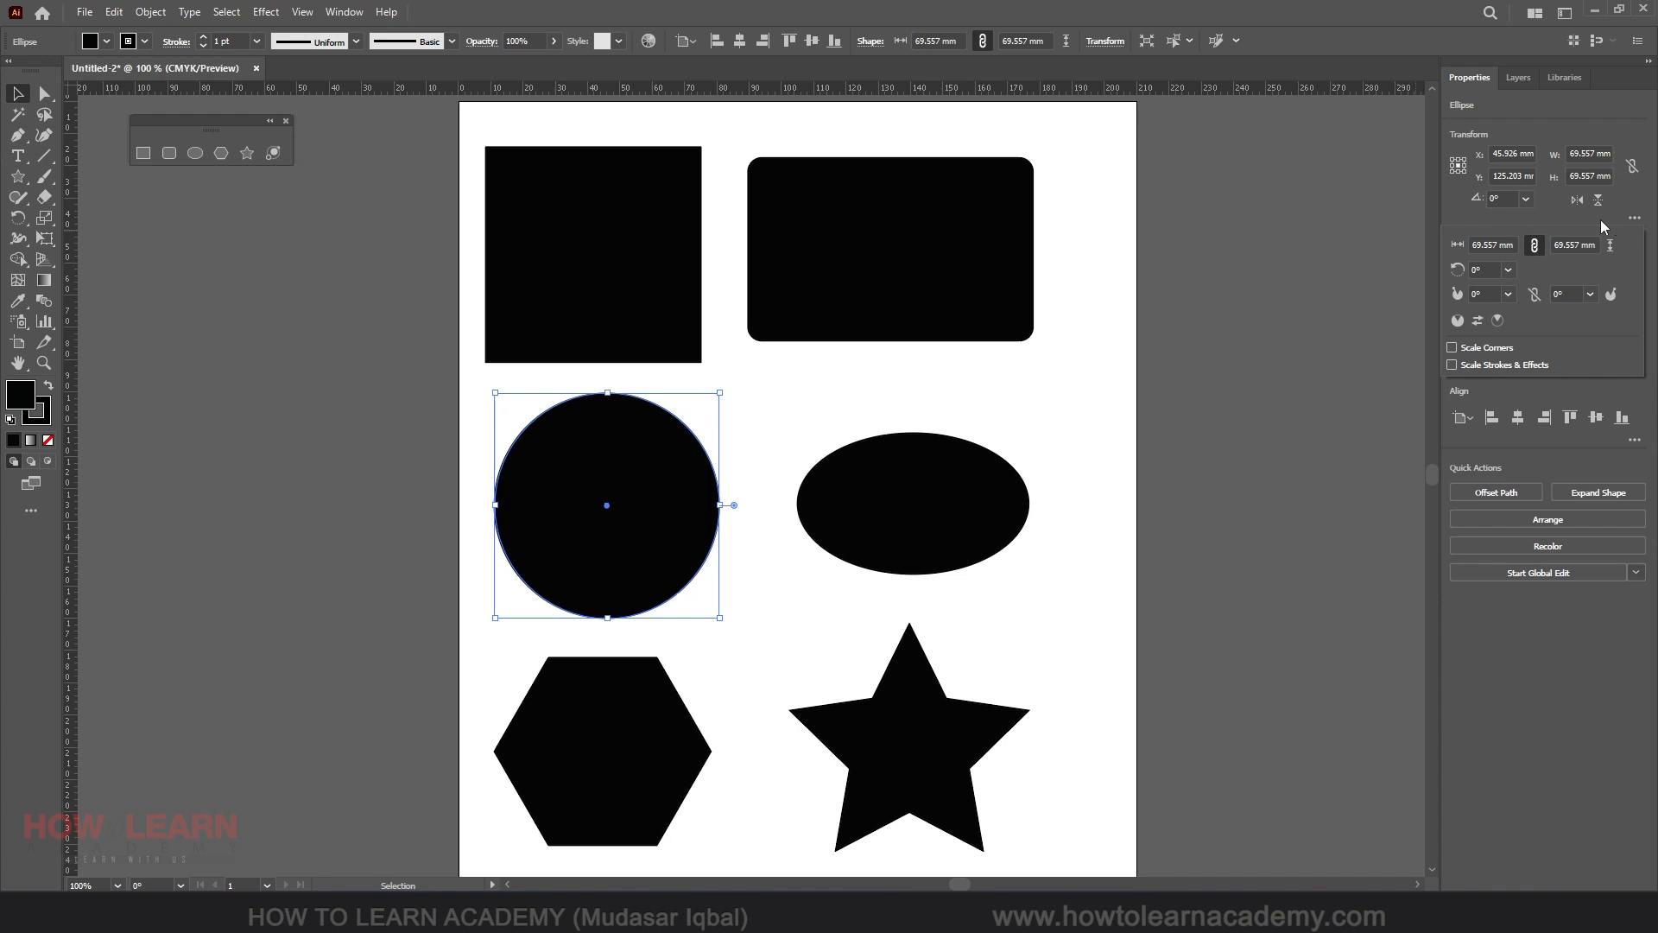
{"action": "left_click", "coordinate": [1506, 295]}
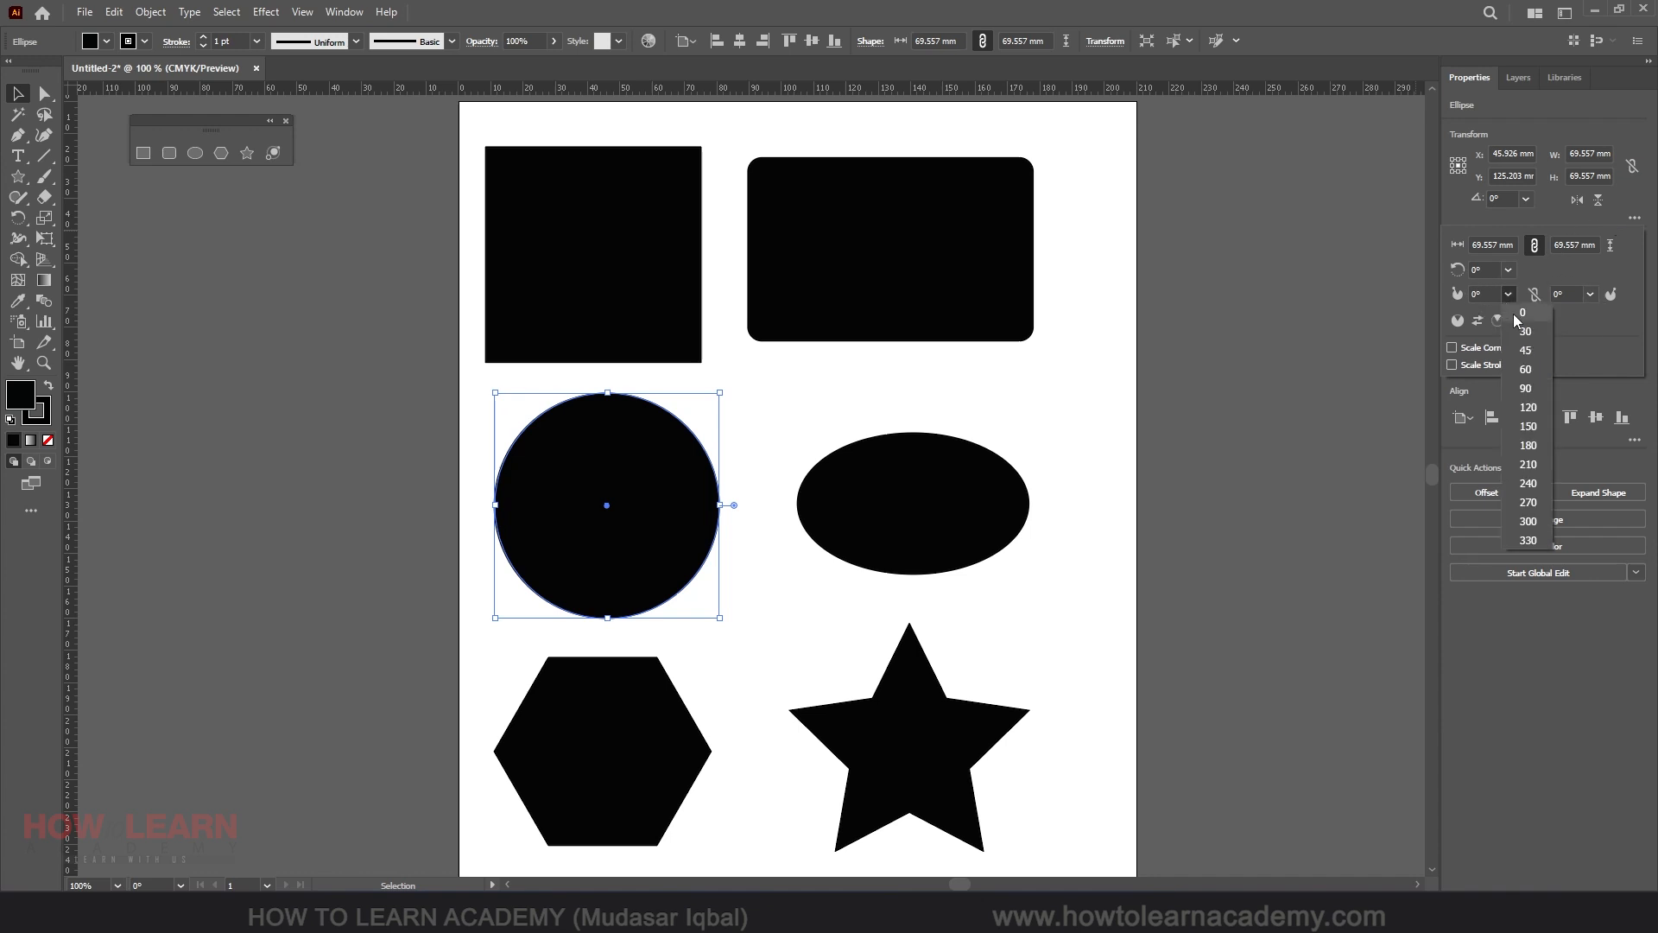
{"action": "left_click", "coordinate": [1526, 370]}
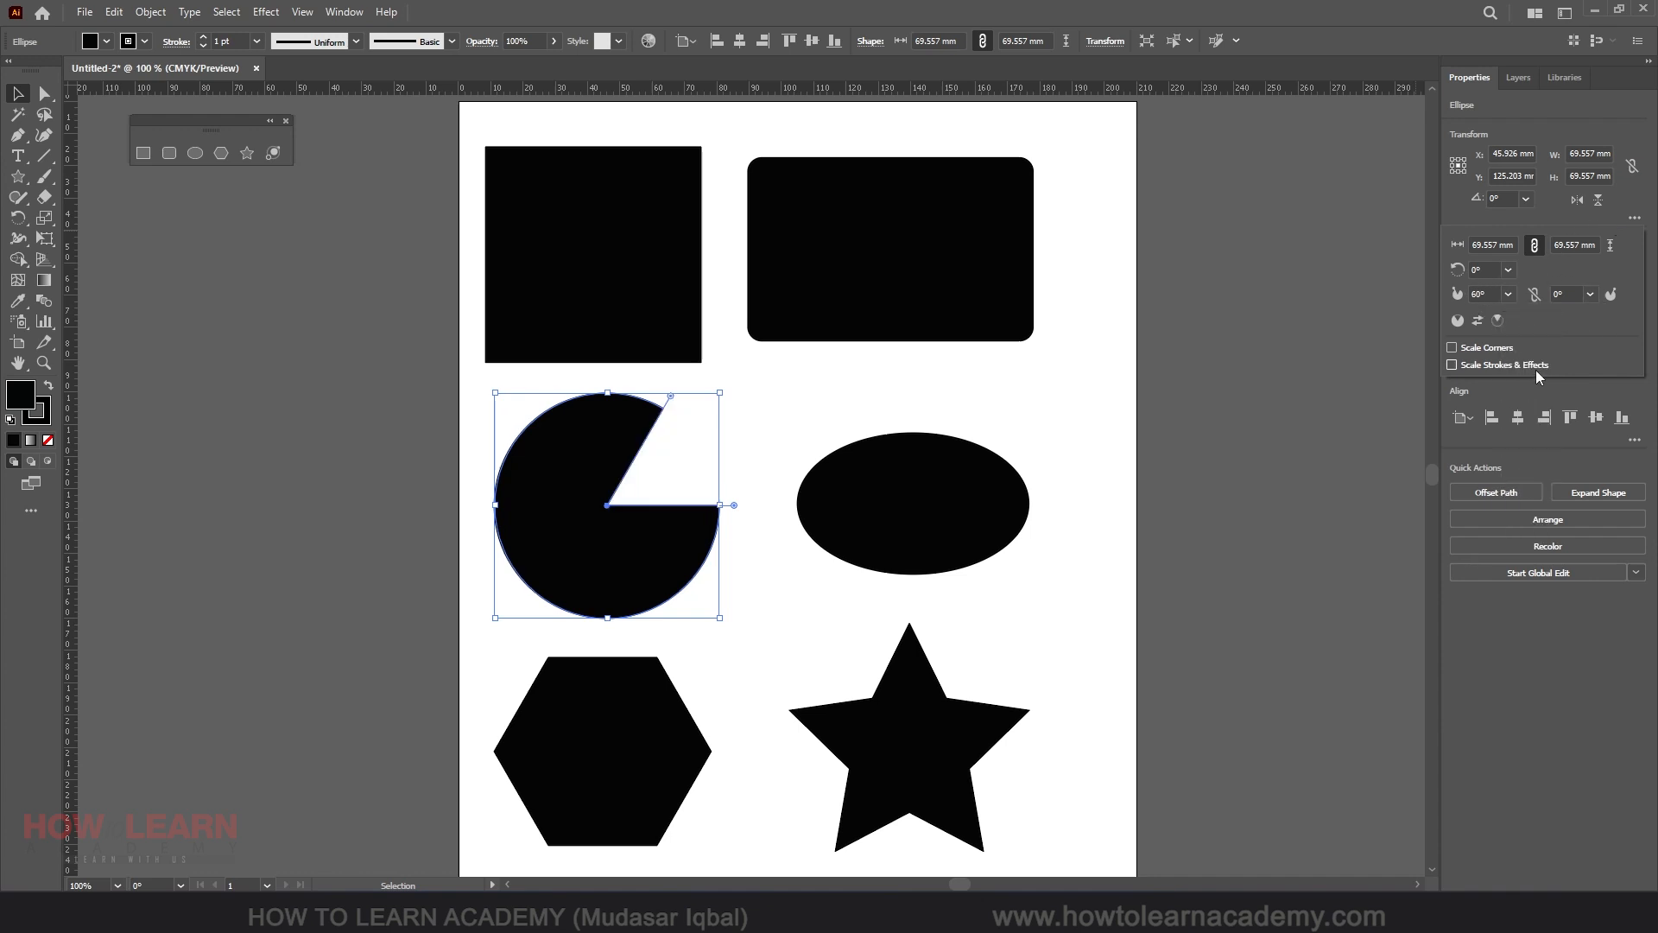
{"action": "left_click", "coordinate": [1509, 293]}
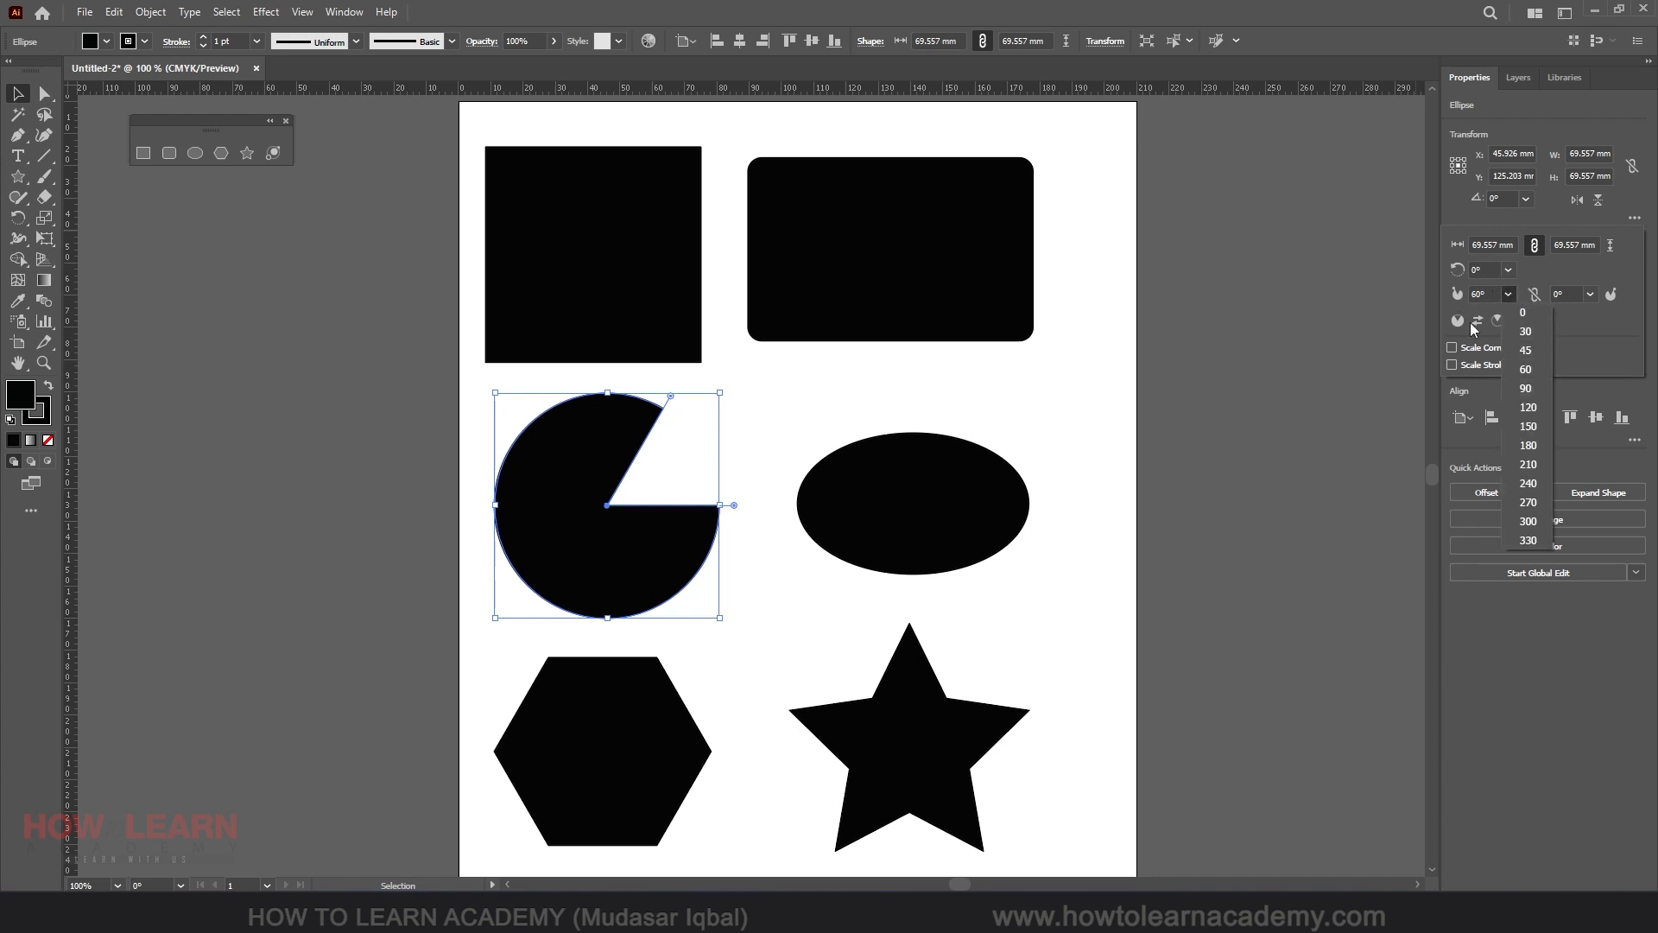
{"action": "left_click", "coordinate": [1528, 445]}
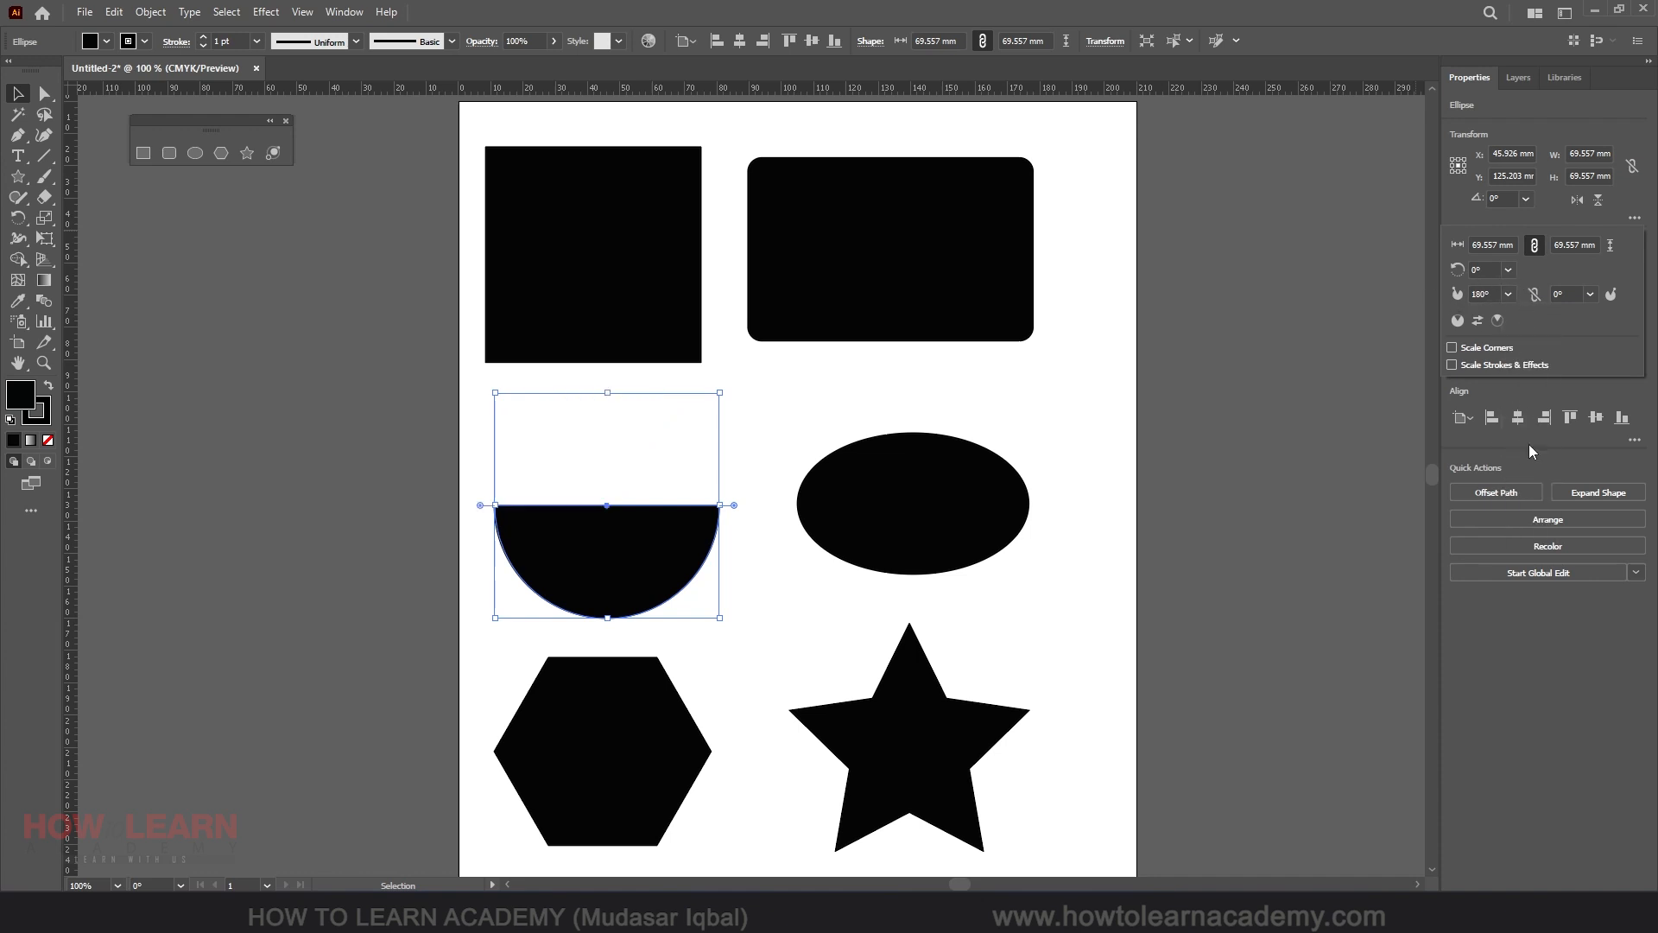
Try pie end angles of 180° and 30° on the circle.
{"action": "left_click", "coordinate": [1590, 294]}
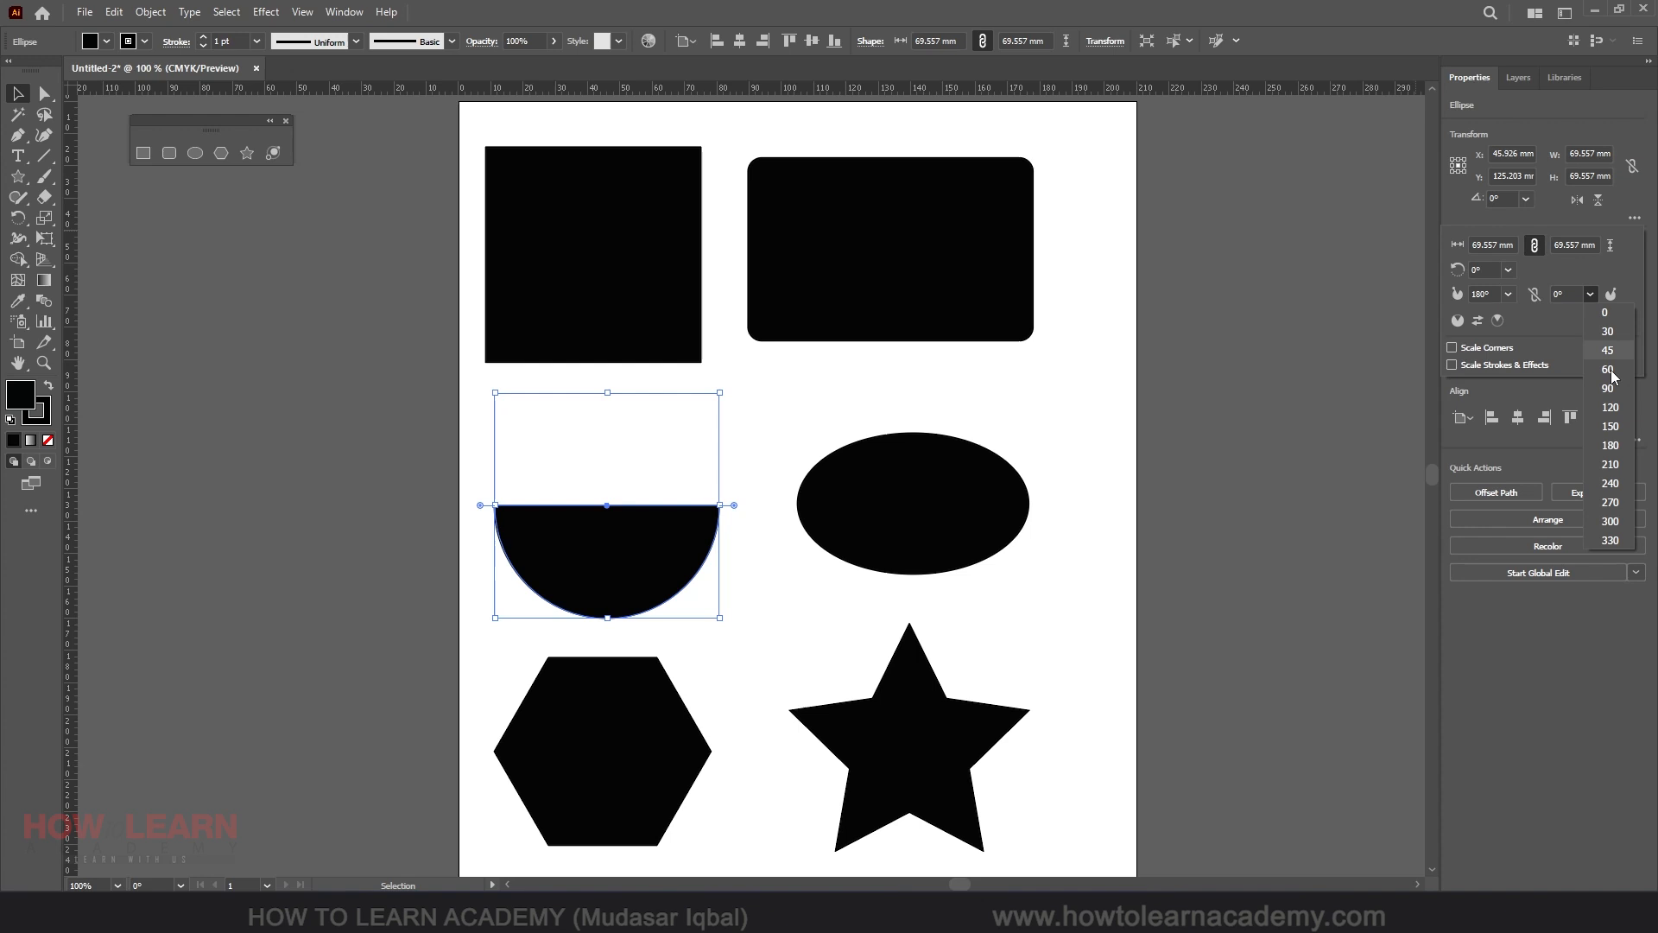
{"action": "left_click", "coordinate": [1611, 444]}
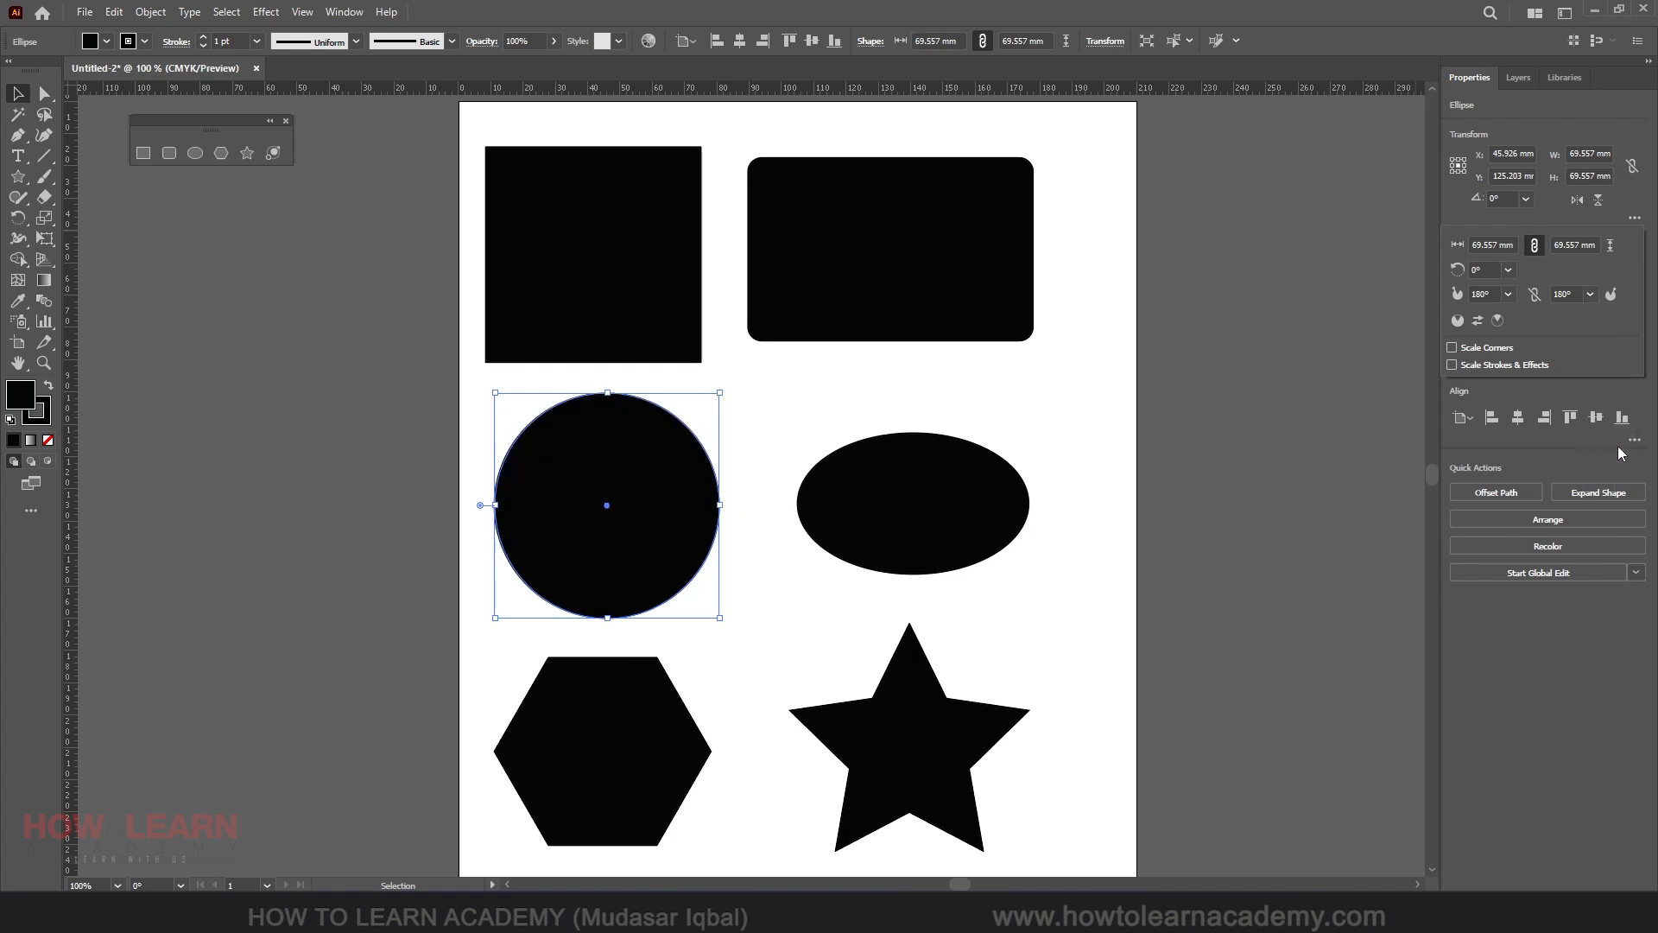
{"action": "left_click", "coordinate": [1589, 294]}
{"action": "left_click", "coordinate": [1607, 332]}
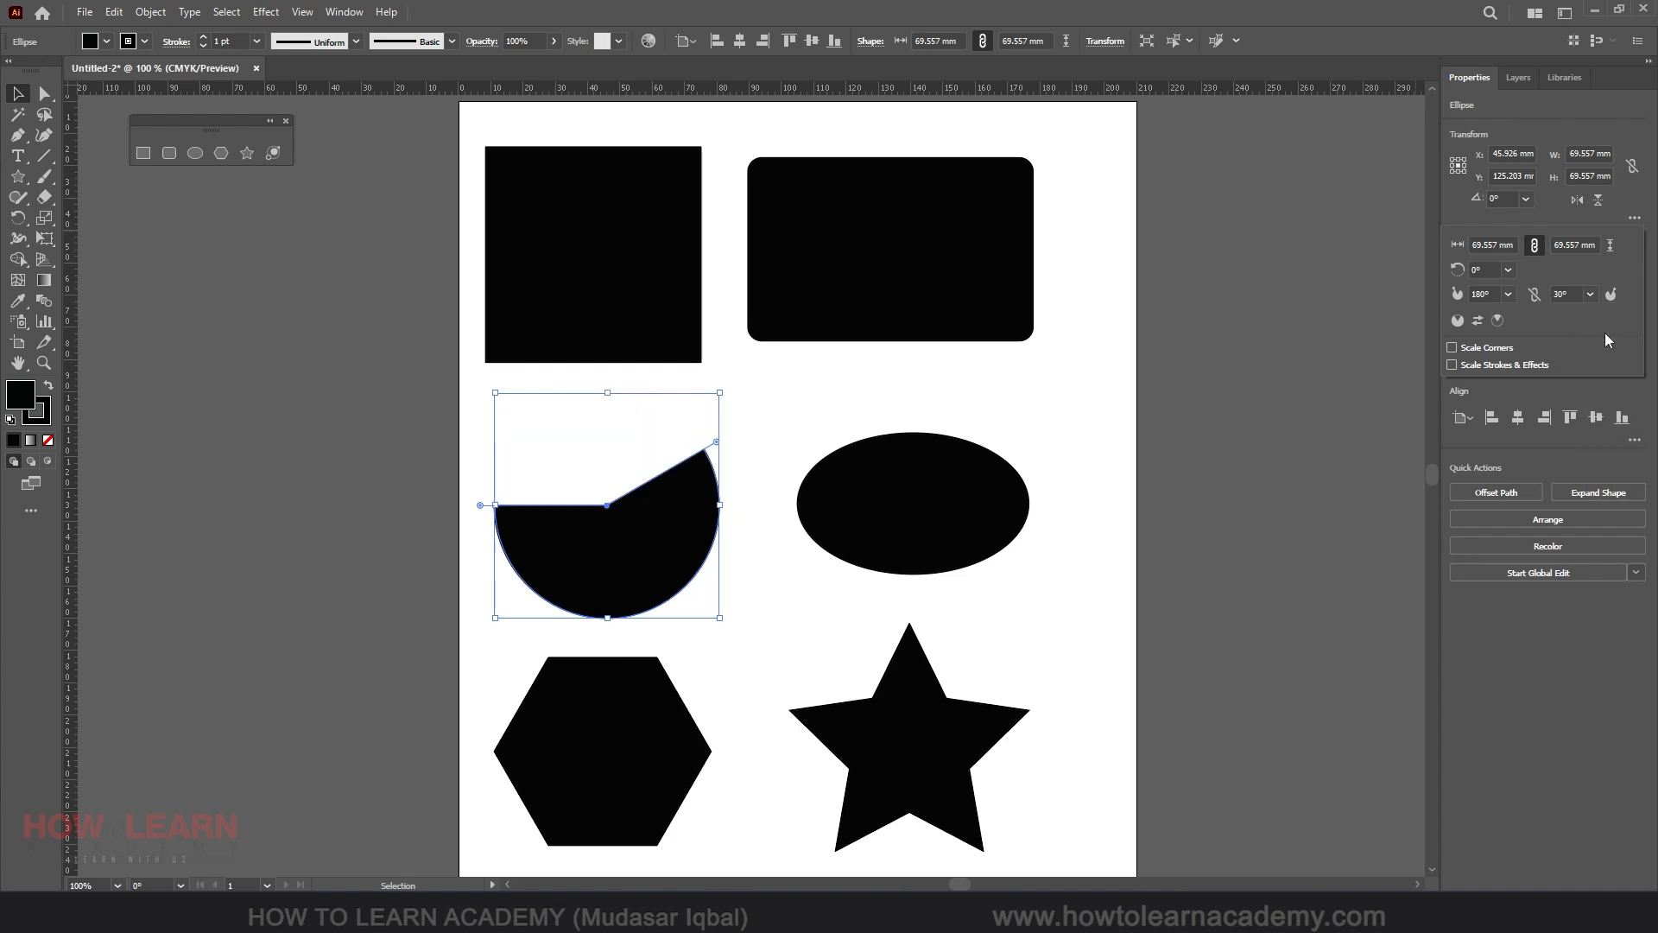
Reset the circle's pie start and end angles to 0°.
{"action": "left_click", "coordinate": [1506, 294]}
{"action": "left_click", "coordinate": [1533, 309]}
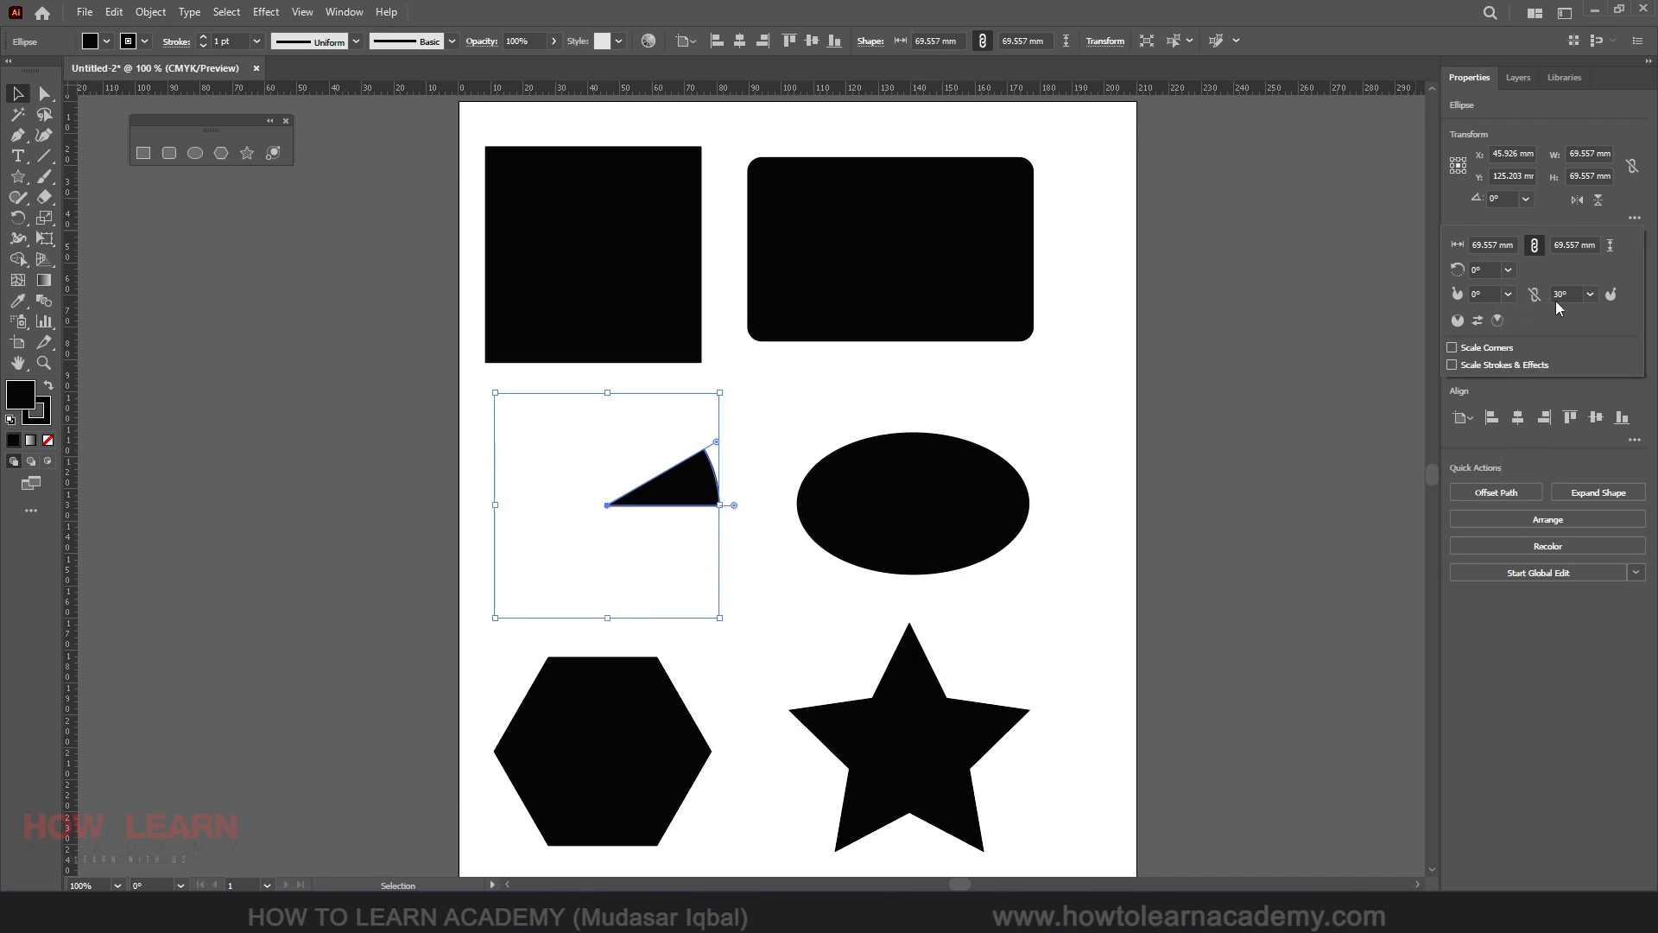
{"action": "left_click", "coordinate": [1591, 294]}
{"action": "left_click", "coordinate": [1611, 318]}
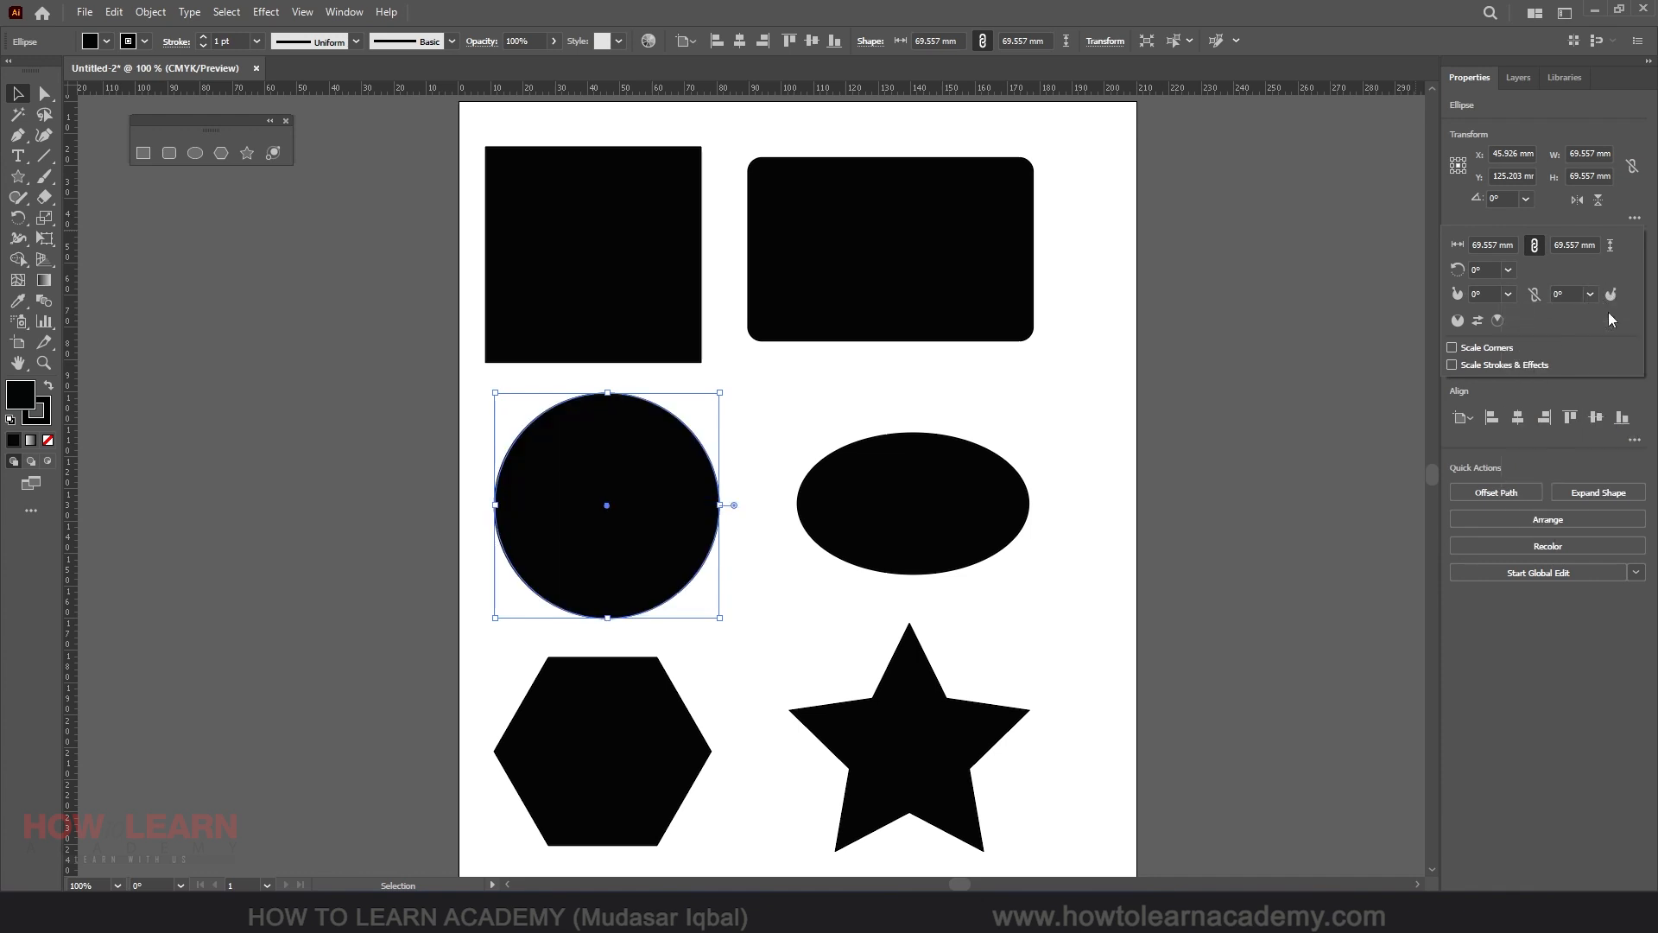
Set the circle's pie start angle to 120° and invert the pie.
{"action": "left_click", "coordinate": [1507, 293]}
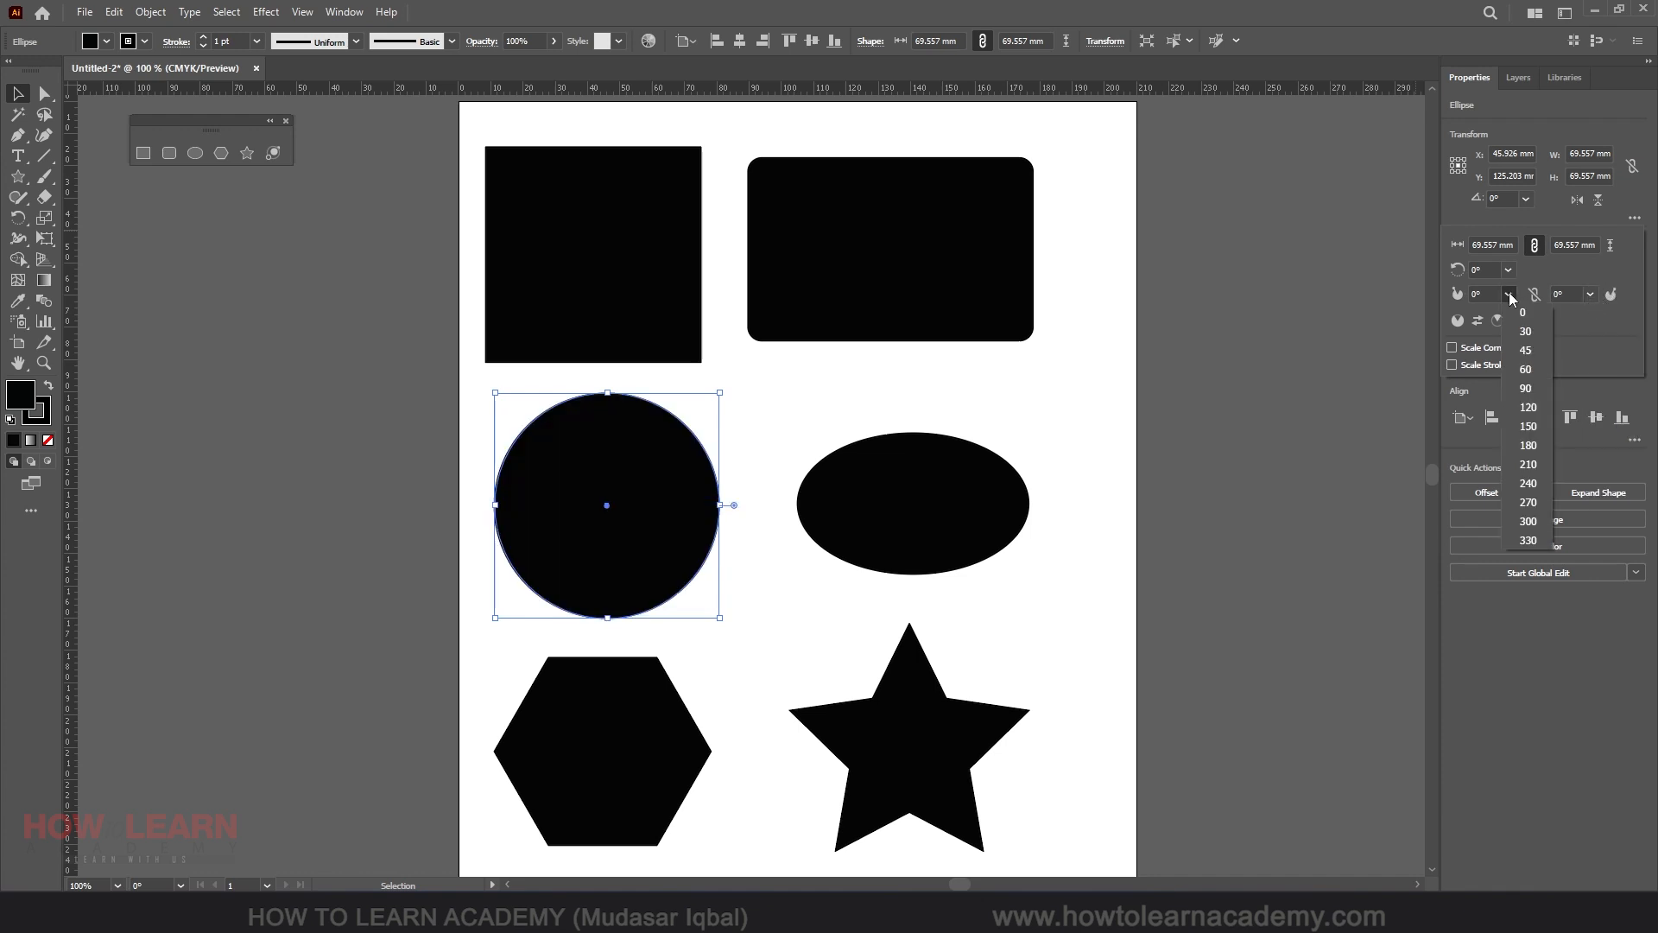
{"action": "left_click", "coordinate": [1528, 407]}
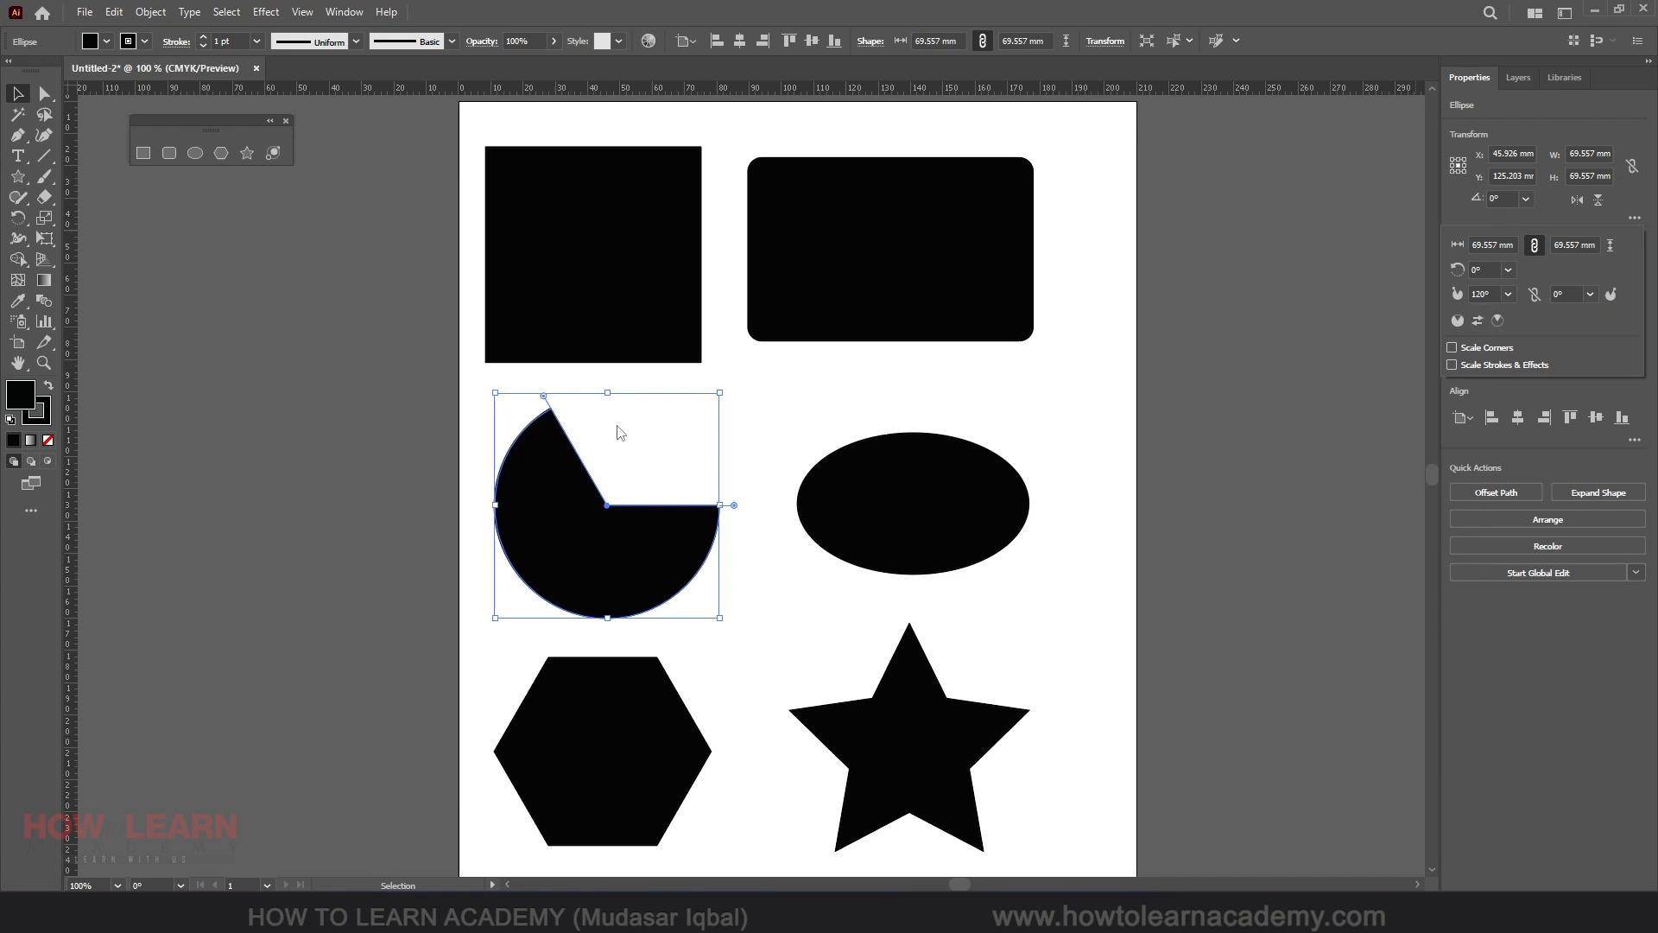
{"action": "left_click", "coordinate": [1478, 321]}
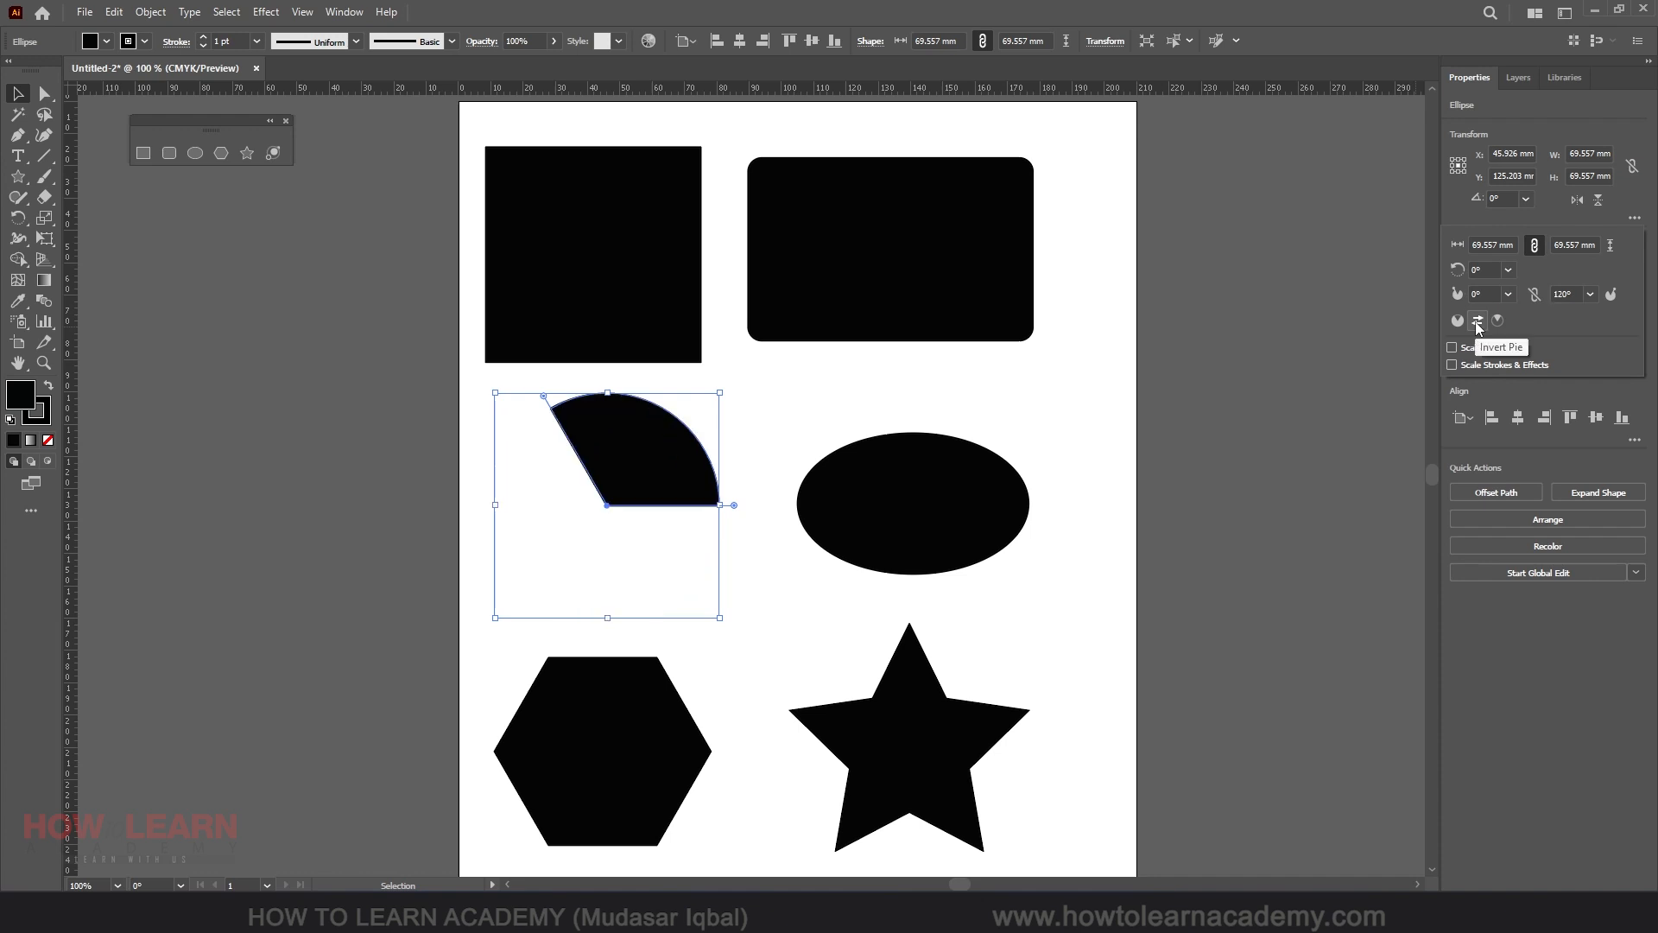
Invert the circle's pie back and forth several times, and close the wedge with the pie angle widget.
{"action": "left_click", "coordinate": [1477, 321]}
{"action": "left_click", "coordinate": [1478, 321]}
{"action": "left_click", "coordinate": [1478, 321]}
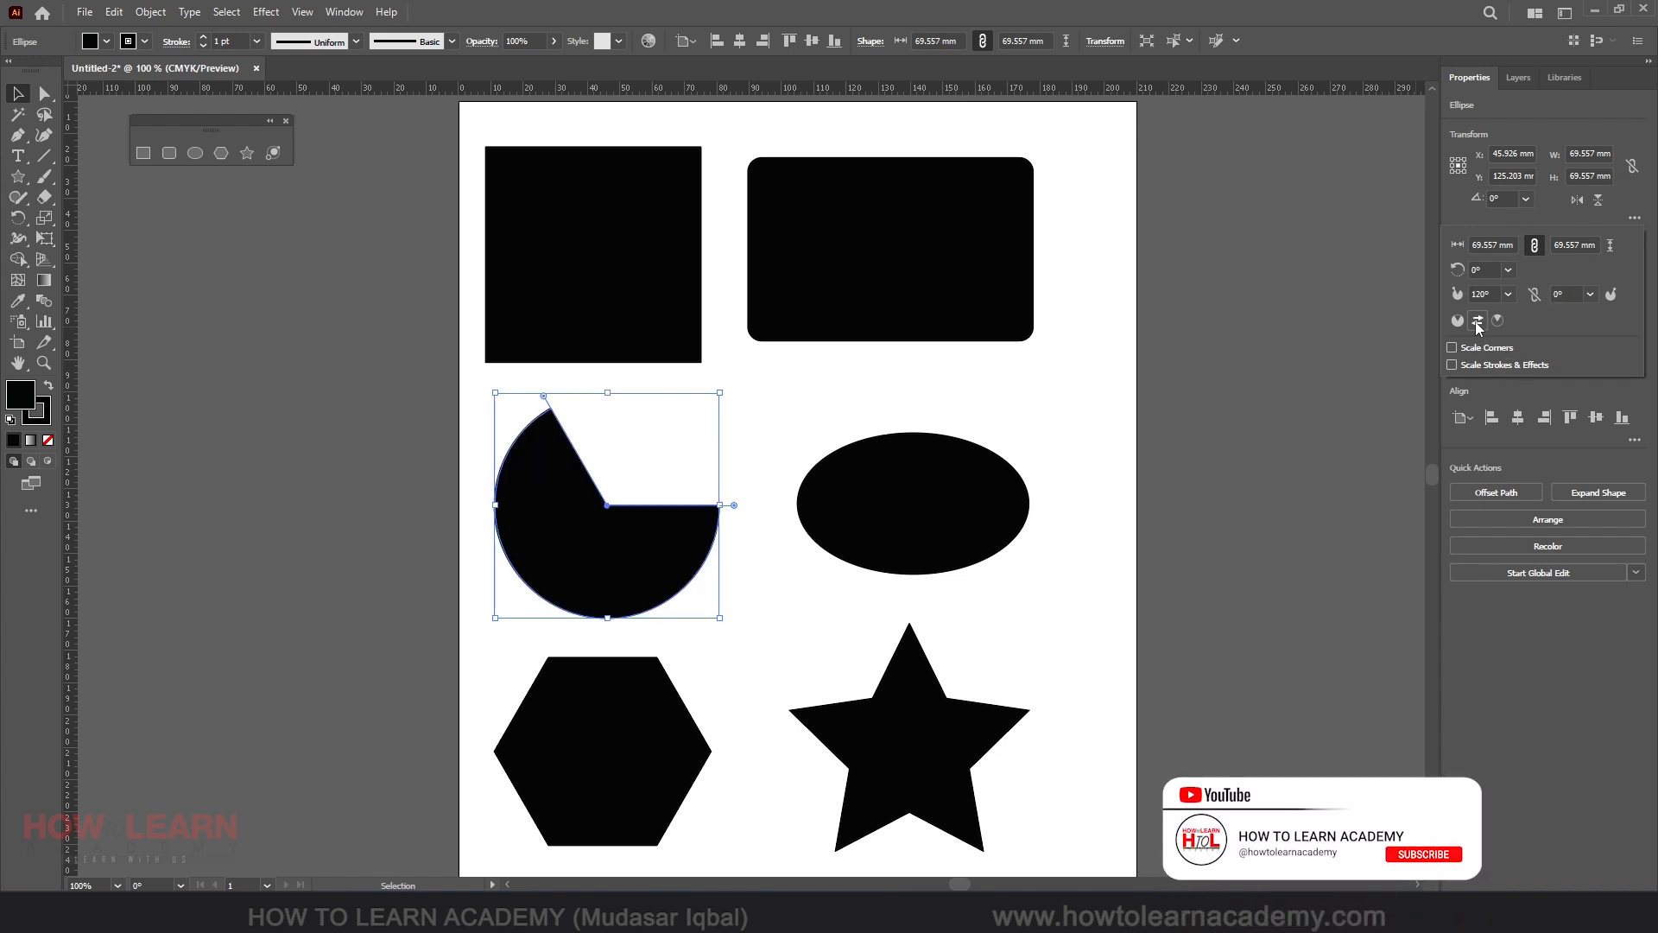
{"action": "left_click", "coordinate": [1477, 321]}
{"action": "left_click", "coordinate": [1477, 321]}
{"action": "left_click", "coordinate": [1477, 322]}
{"action": "left_click", "coordinate": [1477, 321]}
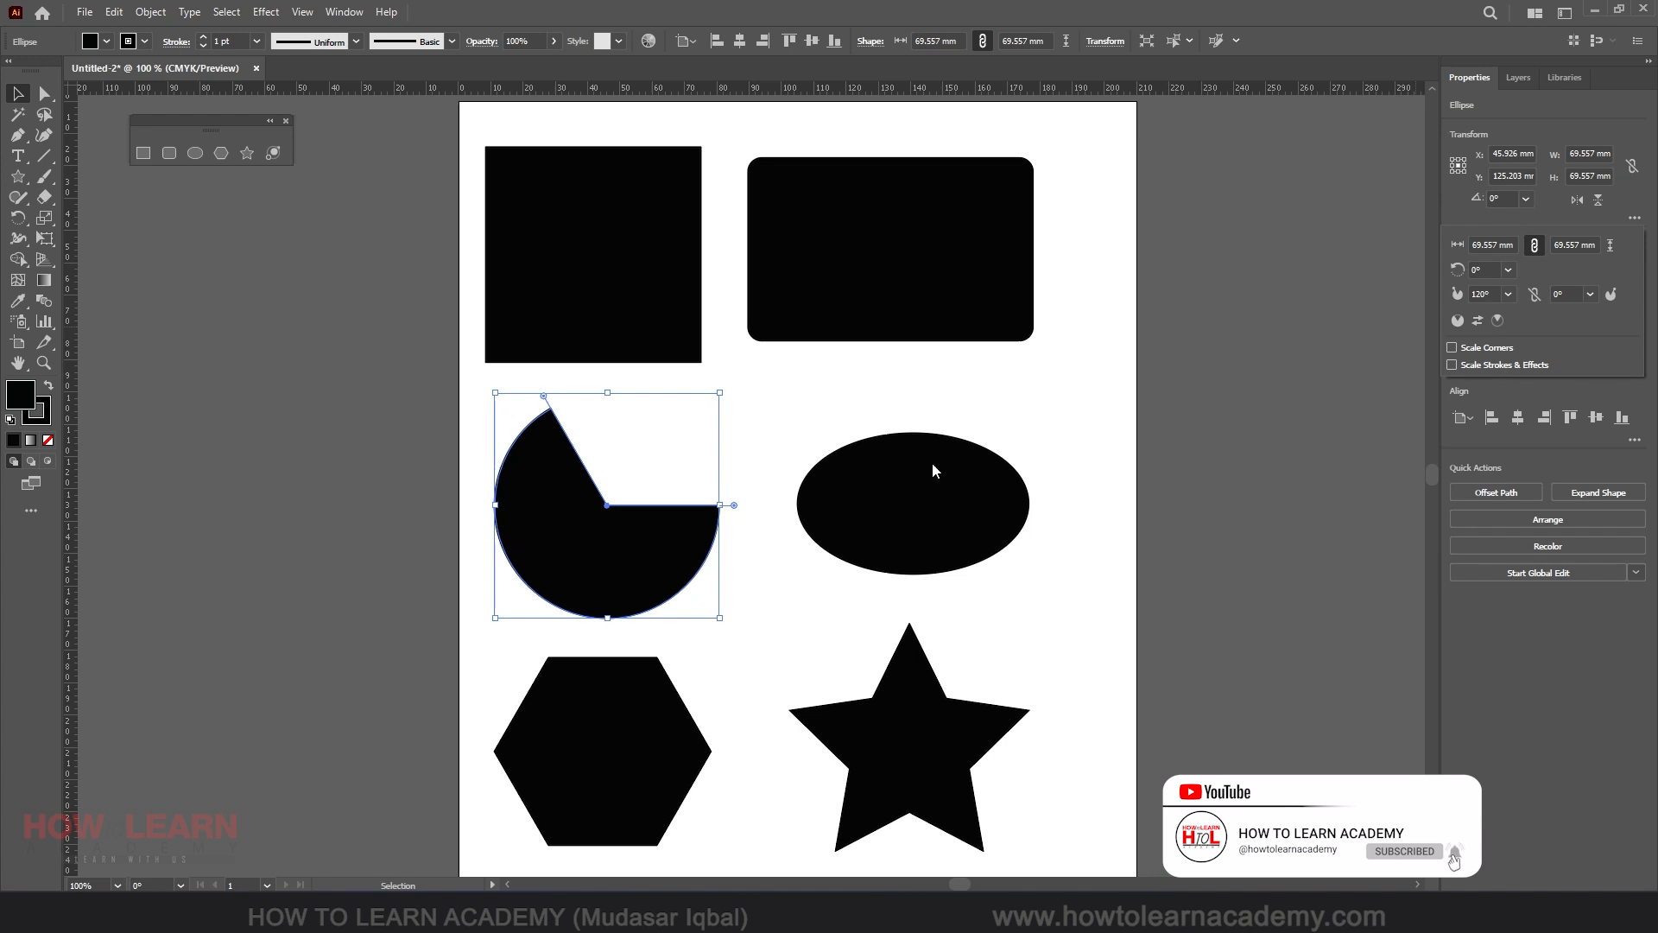
{"action": "left_click_drag", "start_coordinate": [545, 395], "coordinate": [724, 507]}
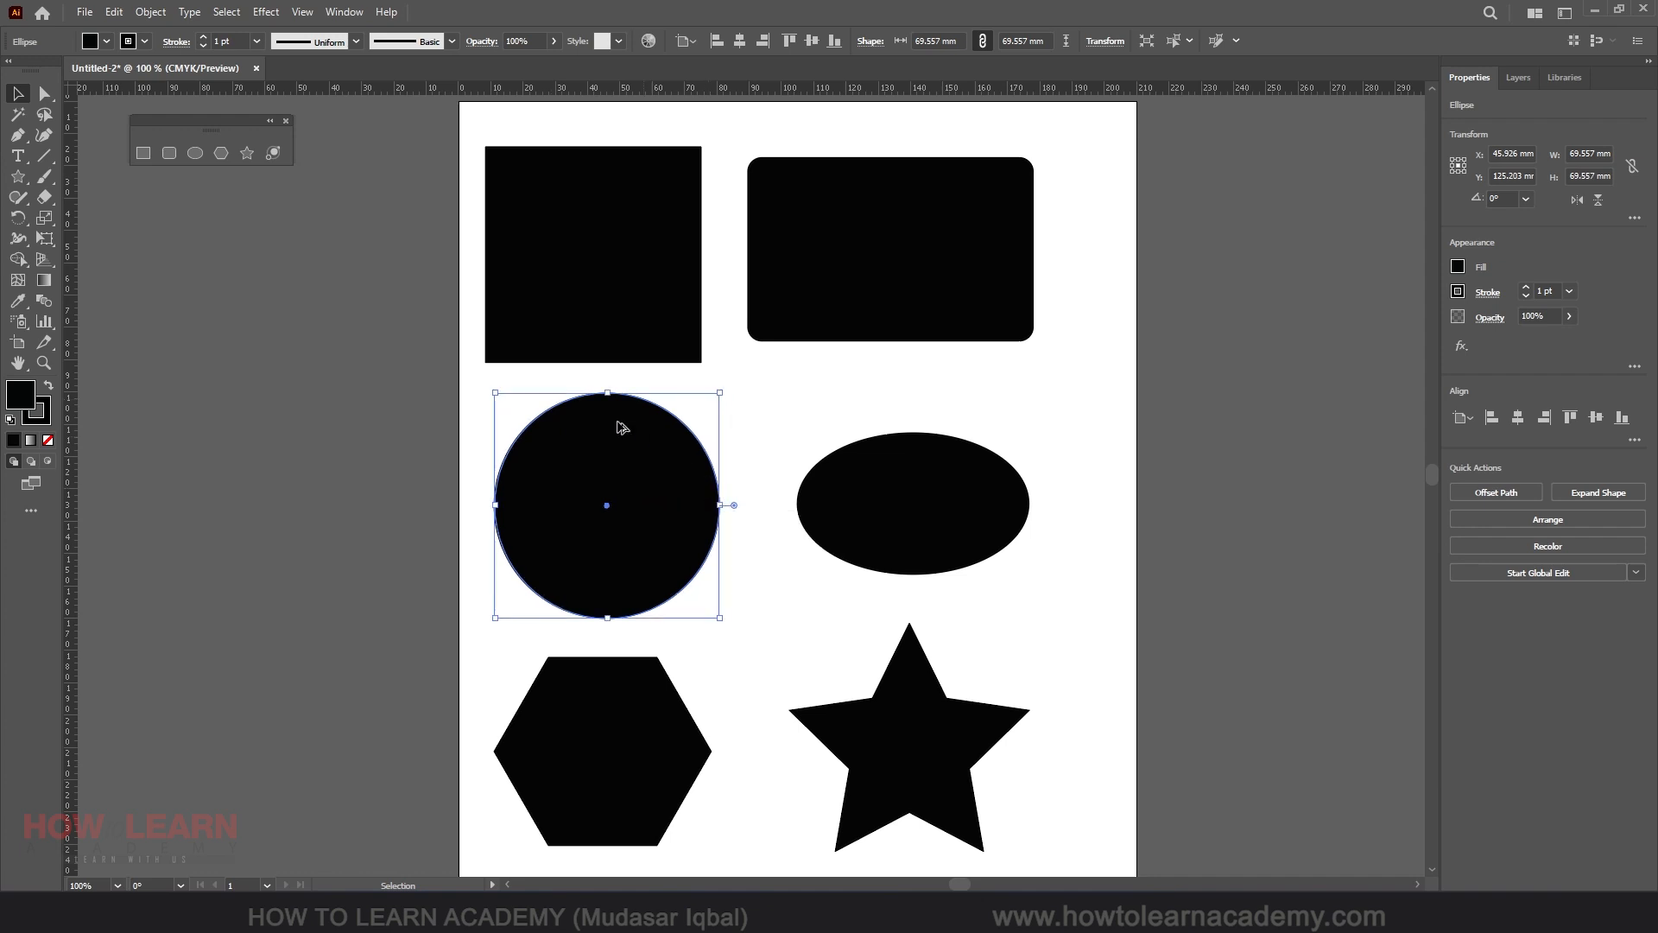
Turn the hexagon into an octagon with its side widget, and reduce its side count to 7 in the extended transform options.
{"action": "scroll", "coordinate": [622, 426], "scroll_direction": "down", "scroll_amount": 2}
{"action": "scroll", "coordinate": [614, 536], "scroll_direction": "up", "scroll_amount": 1}
{"action": "left_click", "coordinate": [620, 528]}
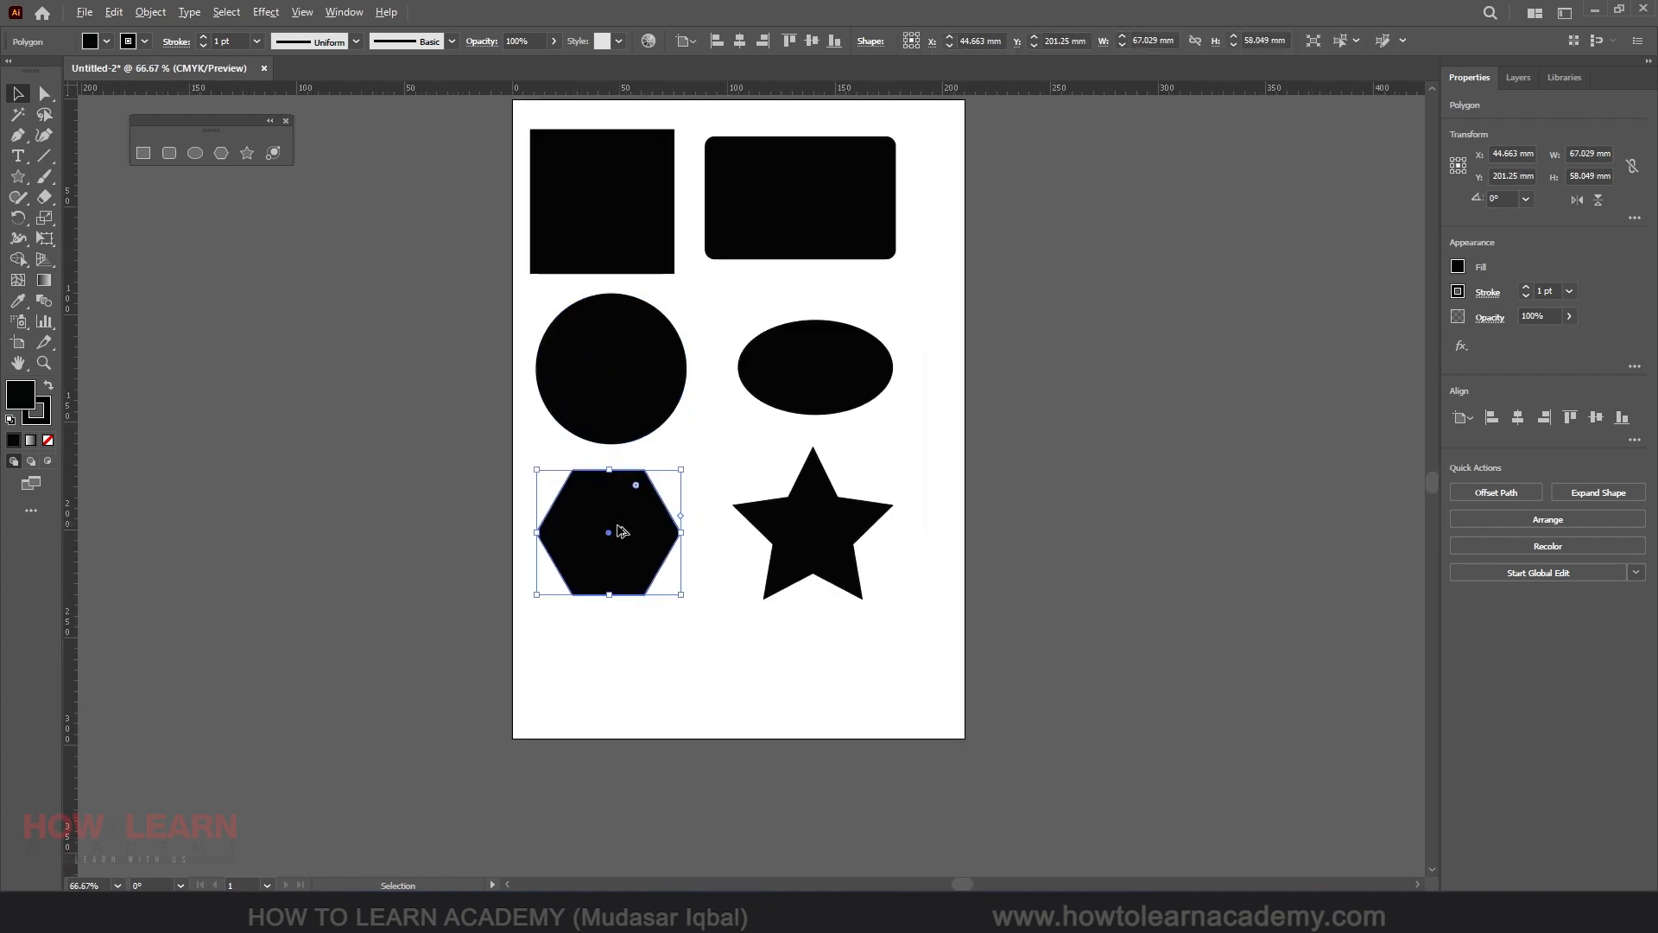
{"action": "scroll", "coordinate": [622, 530], "scroll_direction": "up", "scroll_amount": 2}
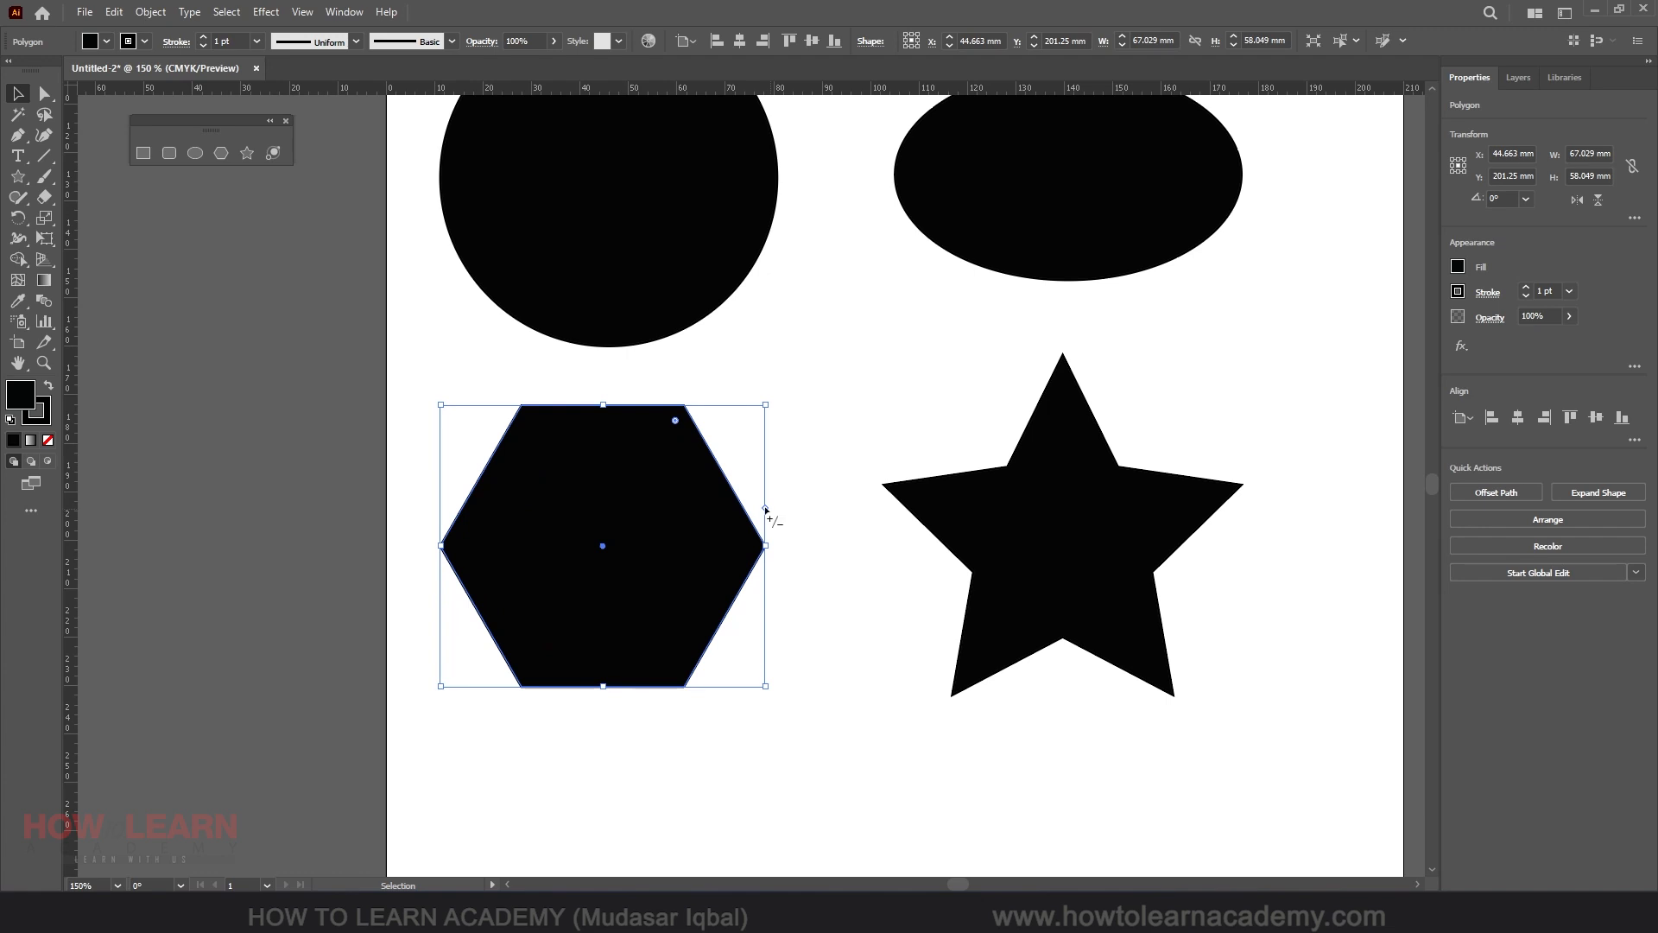
{"action": "left_click_drag", "start_coordinate": [765, 510], "coordinate": [773, 568]}
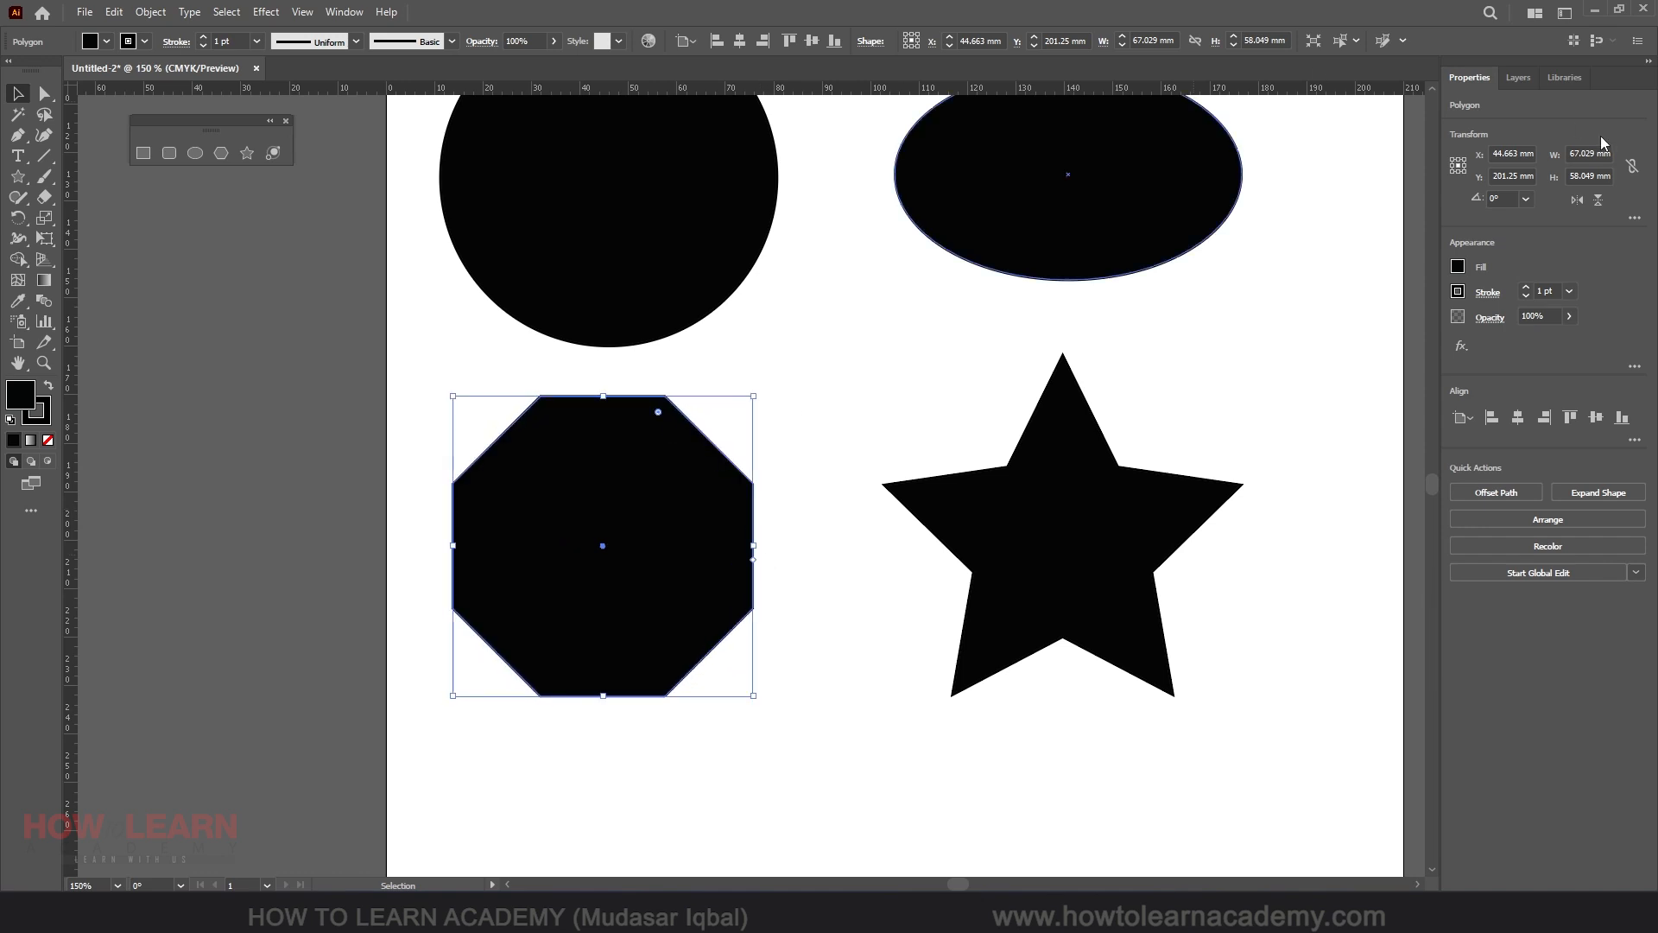
{"action": "left_click", "coordinate": [1635, 218]}
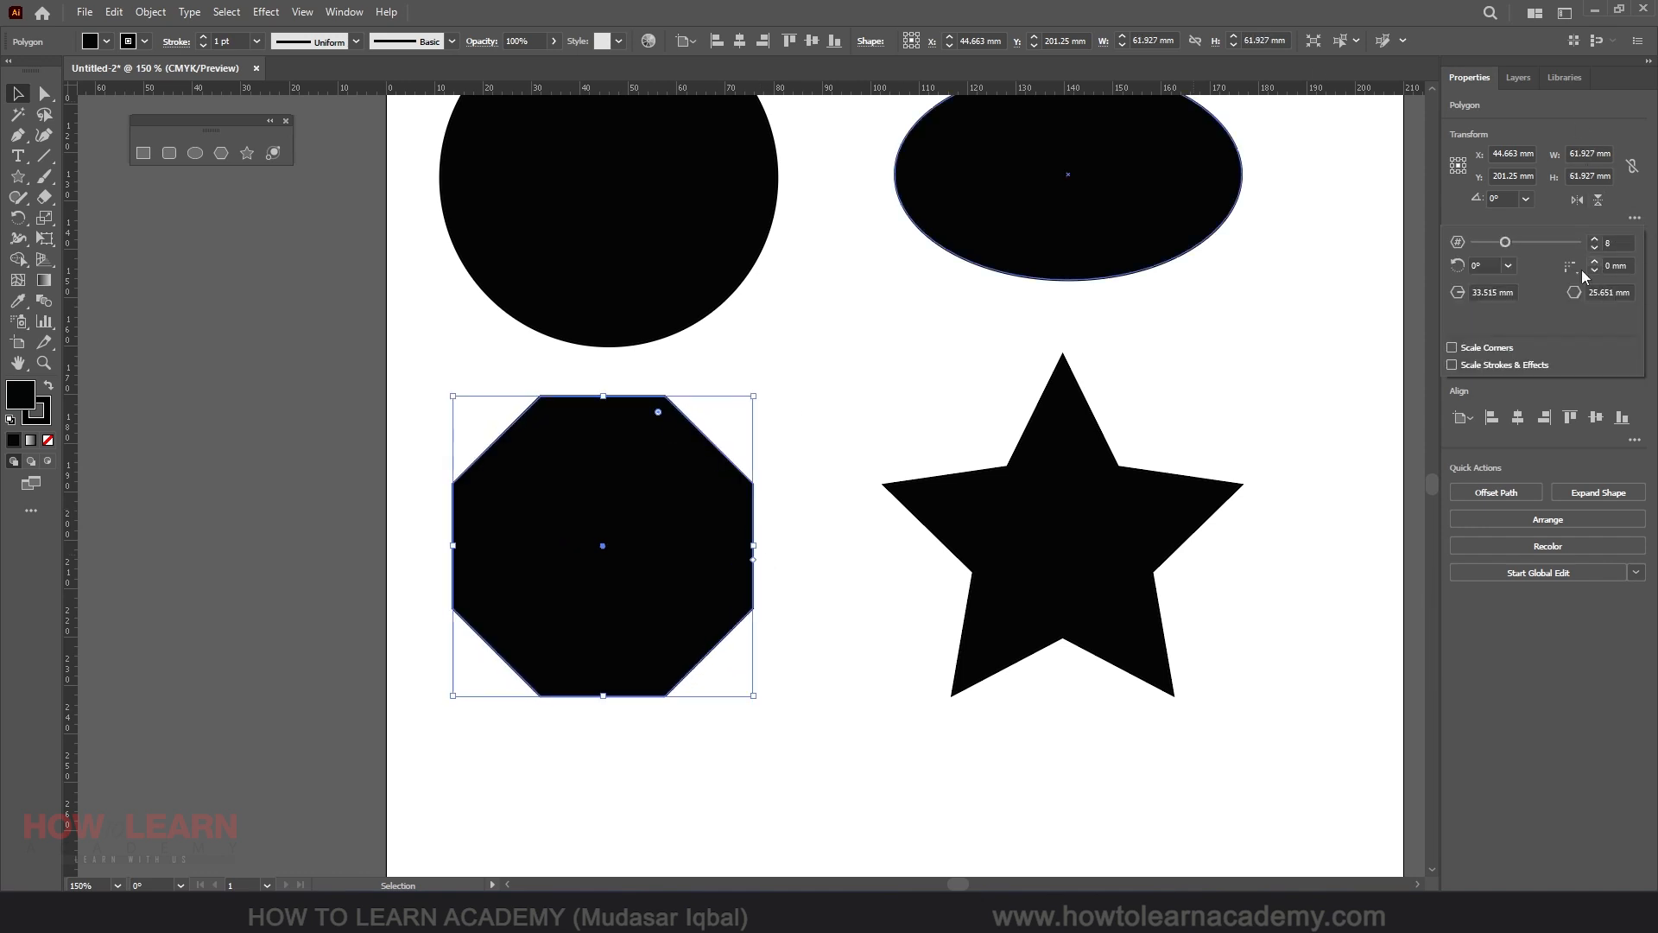
{"action": "mouse_move", "coordinate": [1507, 242]}
{"action": "left_mouse_down"}
{"action": "mouse_move", "coordinate": [1536, 245]}
{"action": "mouse_move", "coordinate": [1474, 250]}
{"action": "mouse_move", "coordinate": [1579, 247]}
{"action": "mouse_move", "coordinate": [1505, 242]}
{"action": "left_mouse_up"}
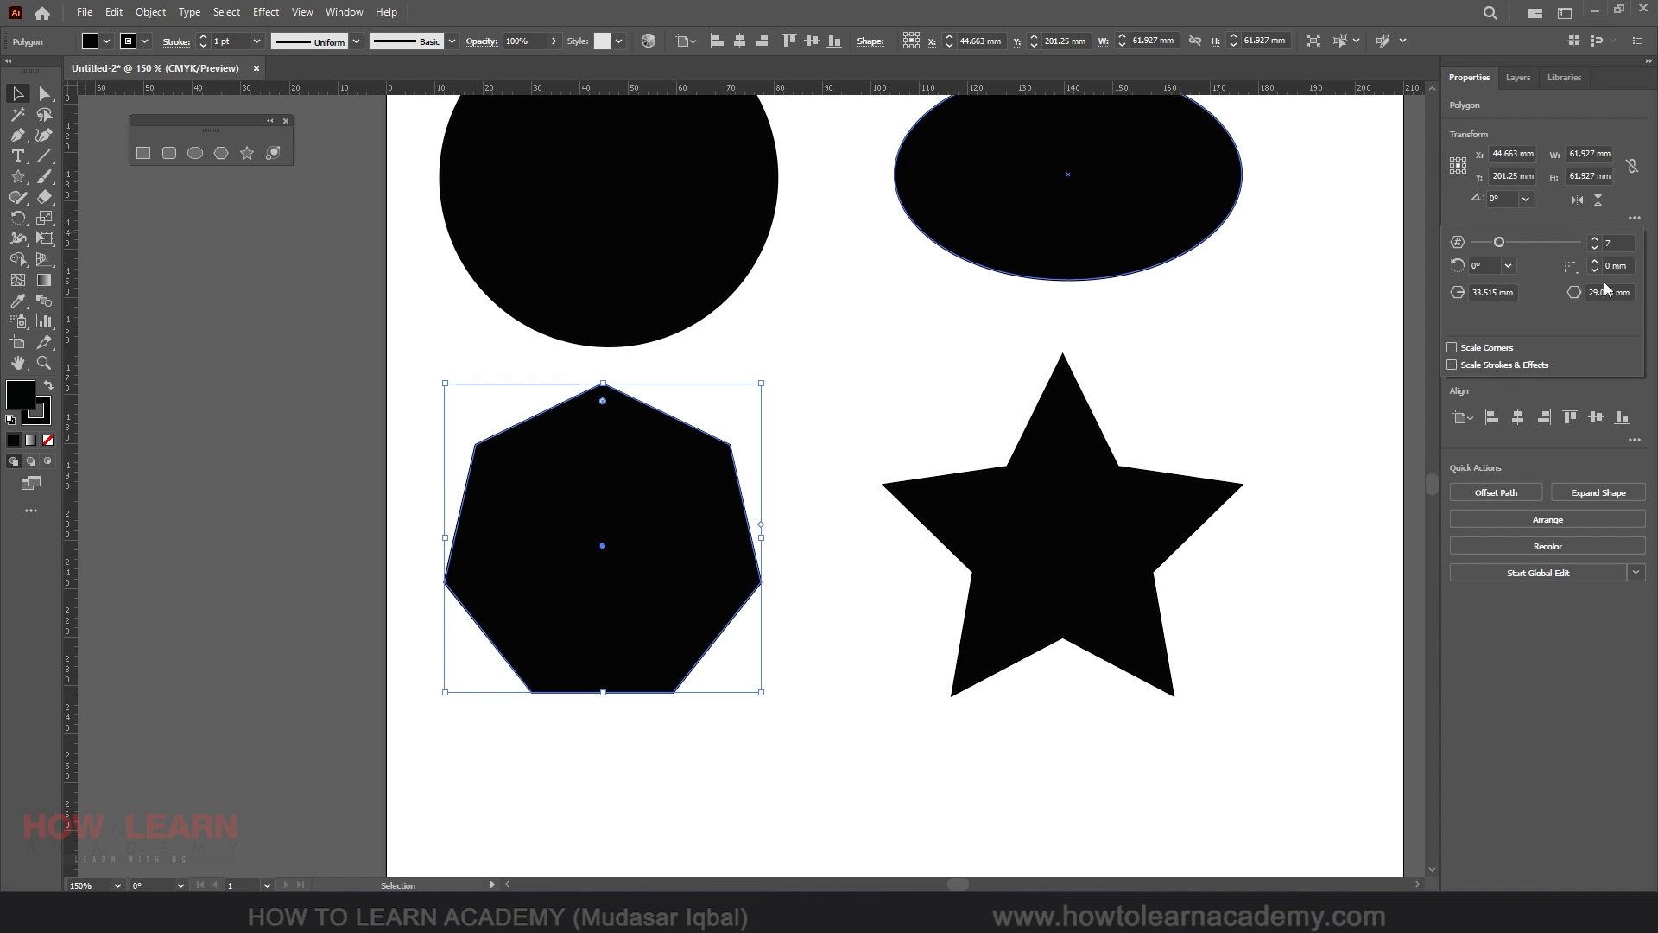
Raise the seven-sided polygon's radius to 52 mm and reduce it again.
{"action": "left_click", "coordinate": [1490, 291]}
{"action": "scroll", "coordinate": [1491, 292], "scroll_direction": "up", "scroll_amount": 13}
{"action": "scroll", "coordinate": [1490, 292], "scroll_direction": "up", "scroll_amount": 10}
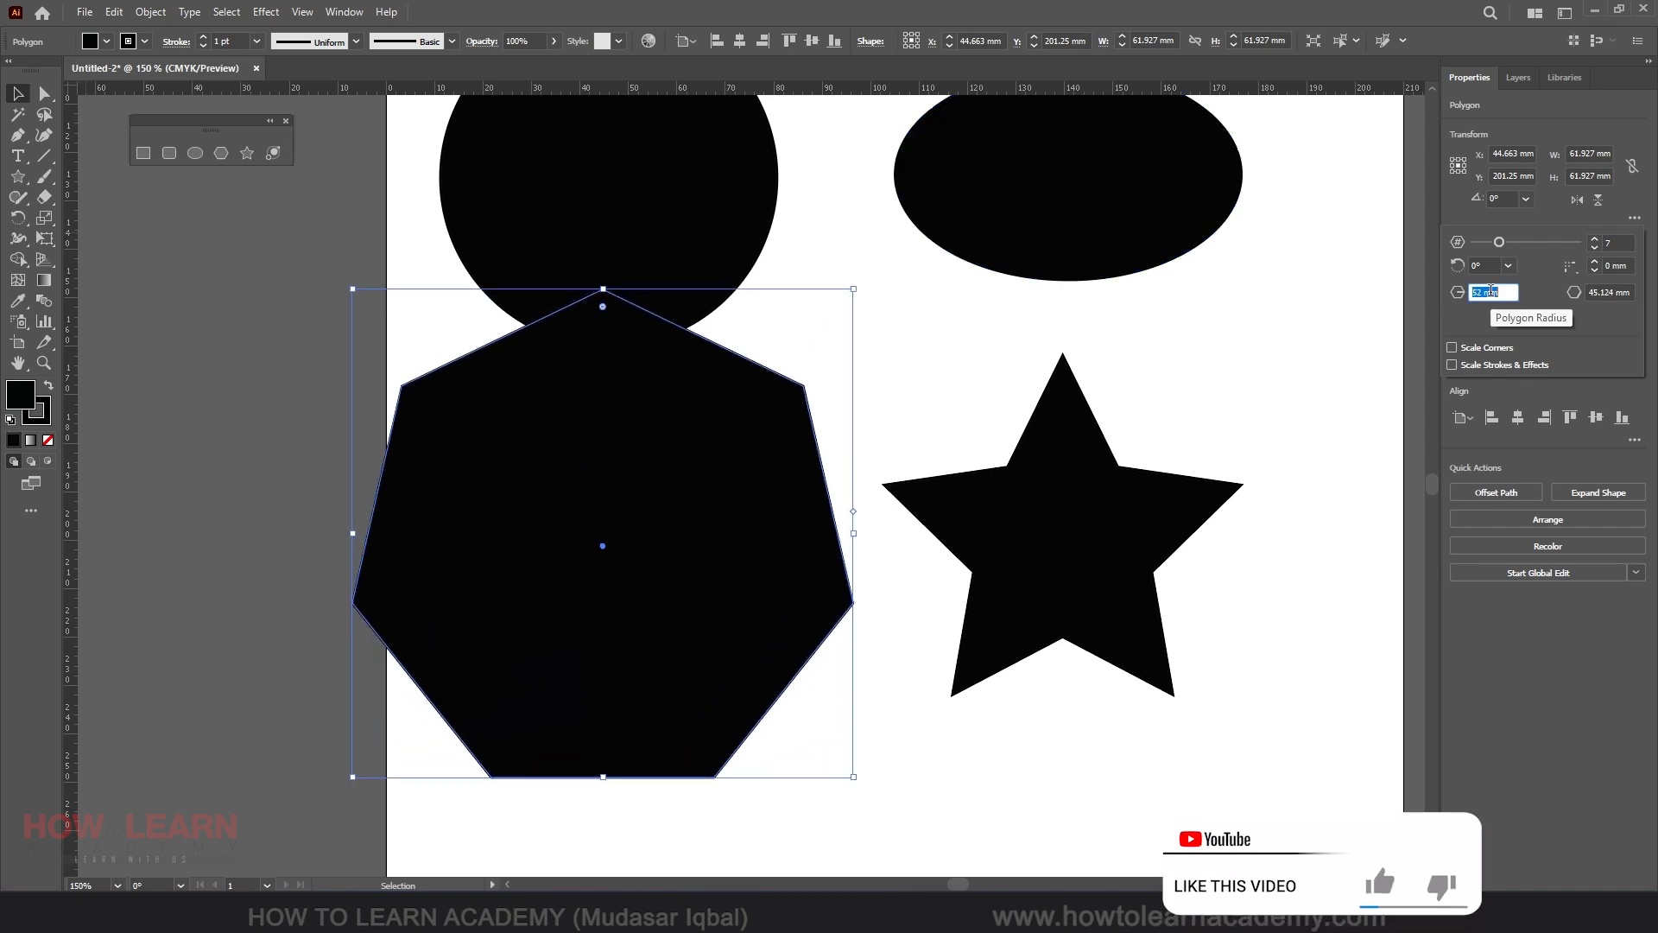
{"action": "scroll", "coordinate": [1490, 292], "scroll_direction": "down", "scroll_amount": 20}
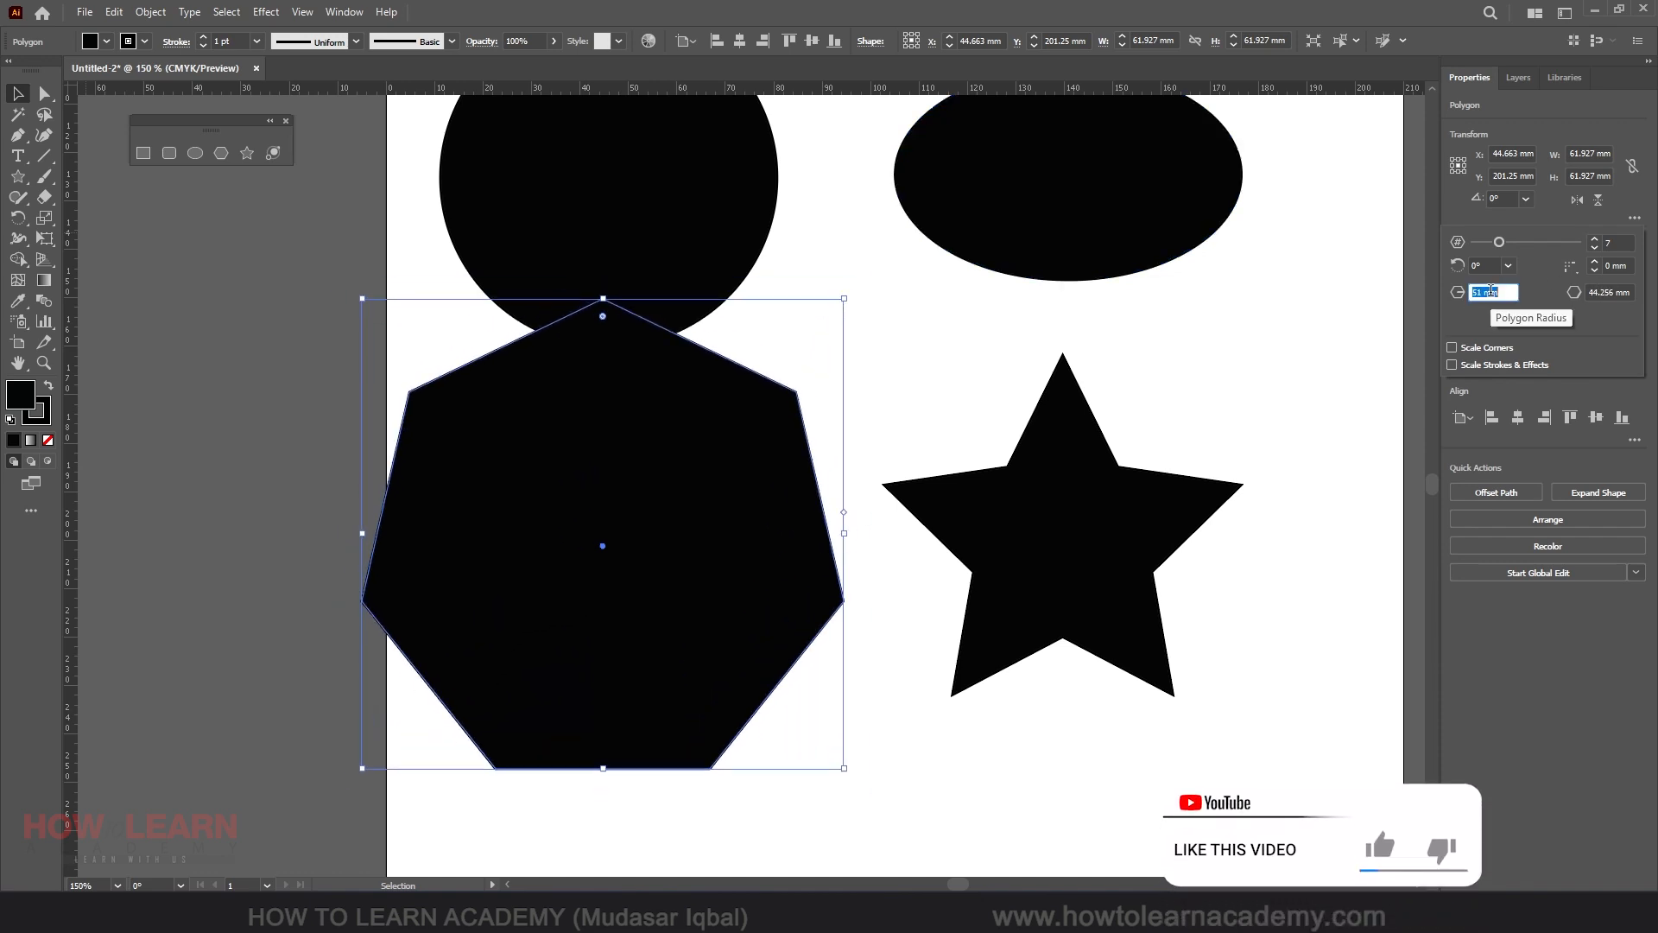
Try smaller and larger side lengths on the seven-sided polygon, including 33 mm, and confirm 41 mm.
{"action": "left_click", "coordinate": [1608, 292]}
{"action": "scroll", "coordinate": [1608, 292], "scroll_direction": "down", "scroll_amount": 4}
{"action": "scroll", "coordinate": [1608, 293], "scroll_direction": "up", "scroll_amount": 5}
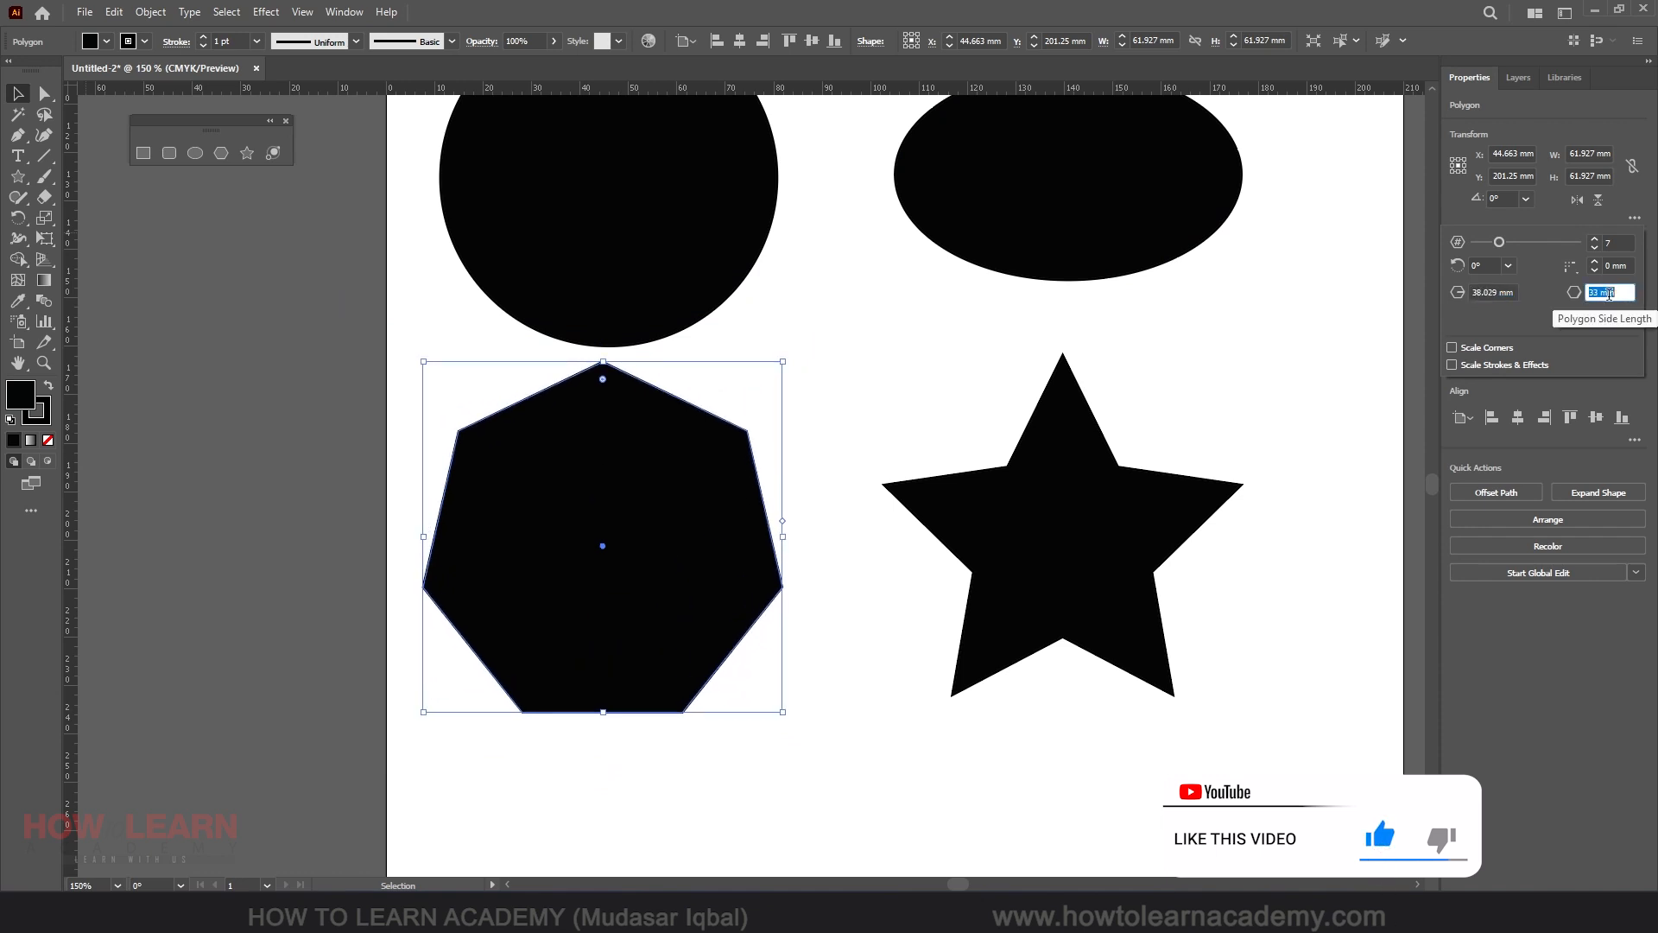
{"action": "scroll", "coordinate": [1608, 293], "scroll_direction": "down", "scroll_amount": 5}
{"action": "scroll", "coordinate": [1608, 293], "scroll_direction": "up", "scroll_amount": 13}
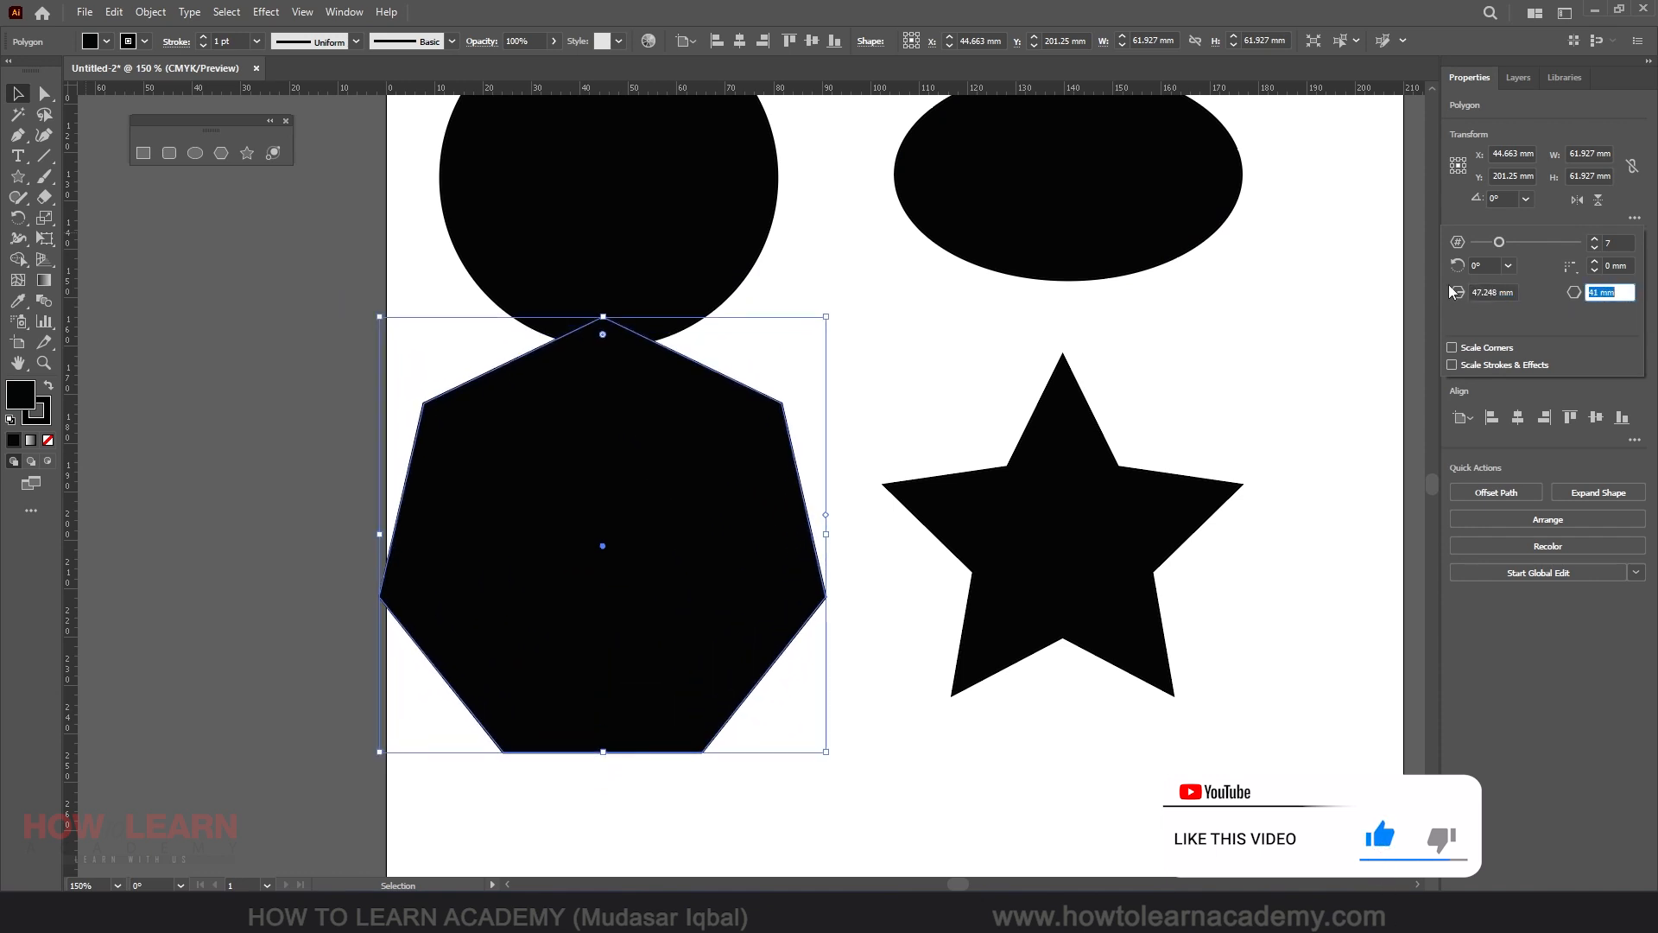
{"action": "left_click", "coordinate": [1620, 291]}
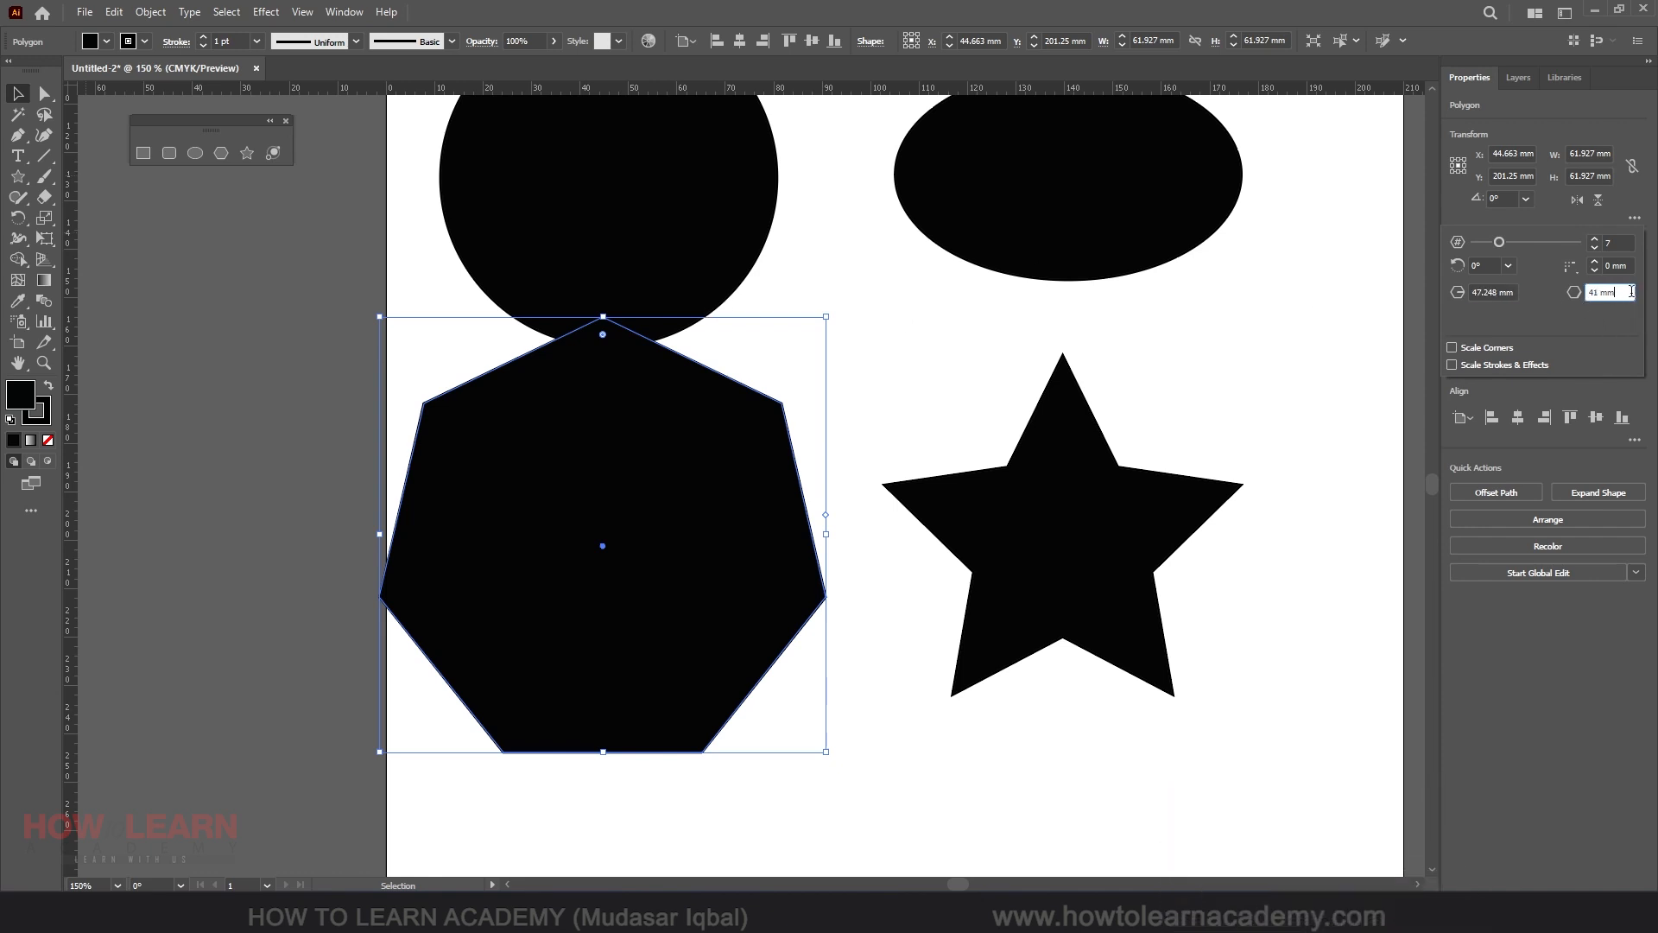
{"action": "key", "text": "Return"}
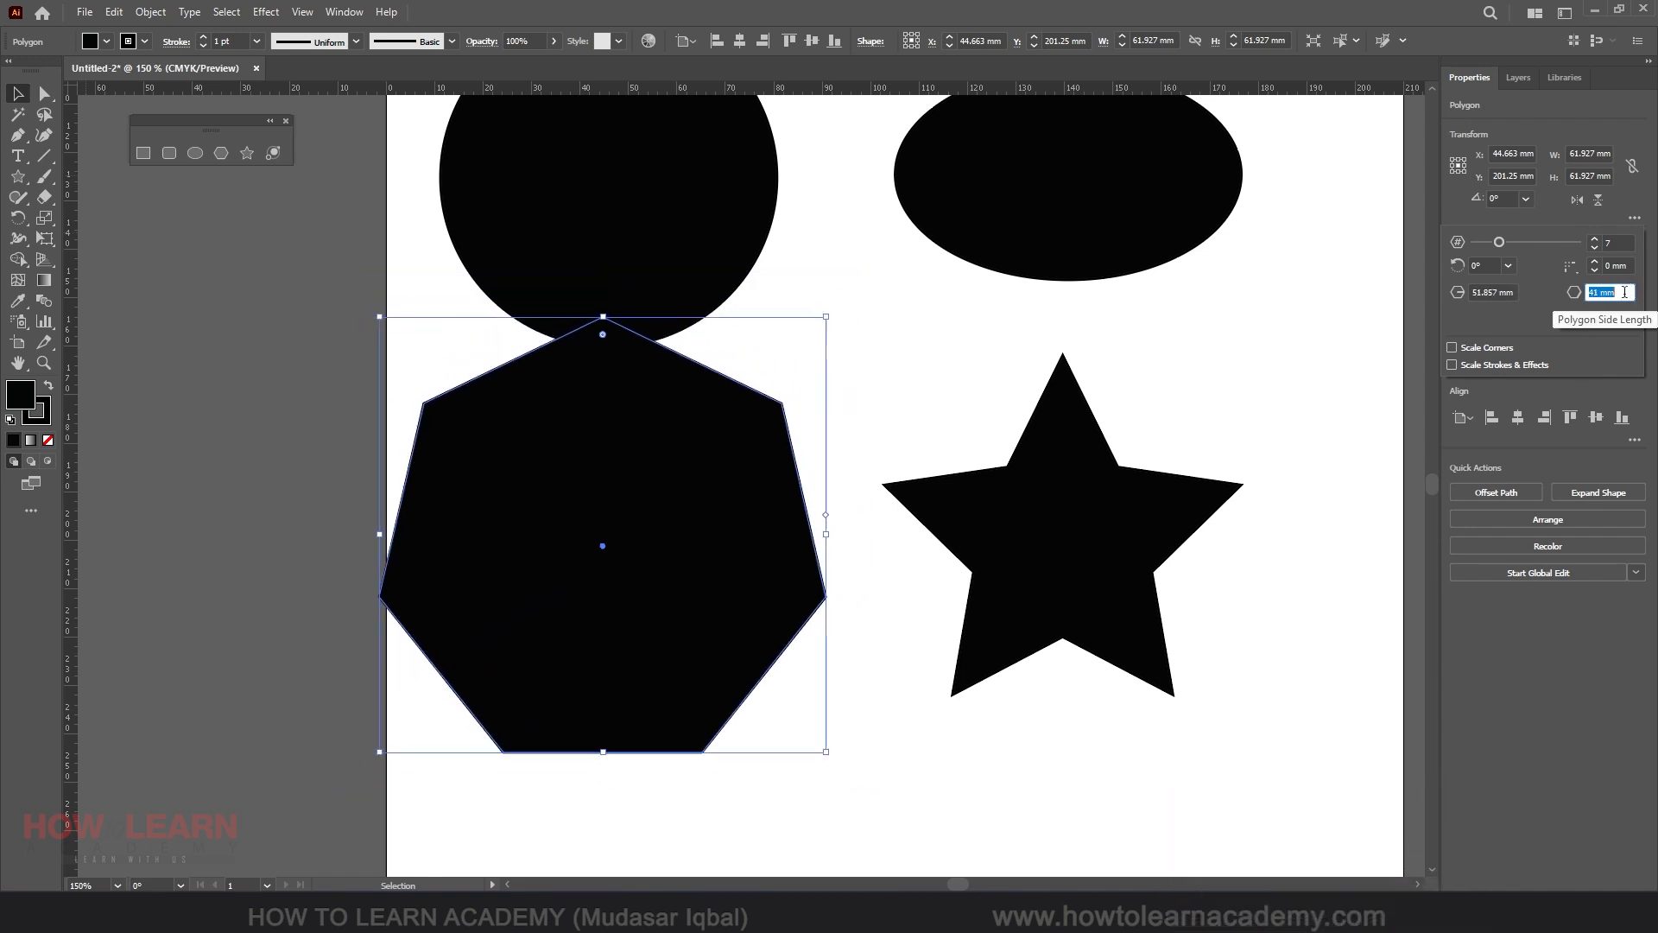
Increase the seven-sided polygon's side length to 52 mm.
{"action": "scroll", "coordinate": [1624, 292], "scroll_direction": "down", "scroll_amount": 1}
{"action": "scroll", "coordinate": [1624, 293], "scroll_direction": "up", "scroll_amount": 10}
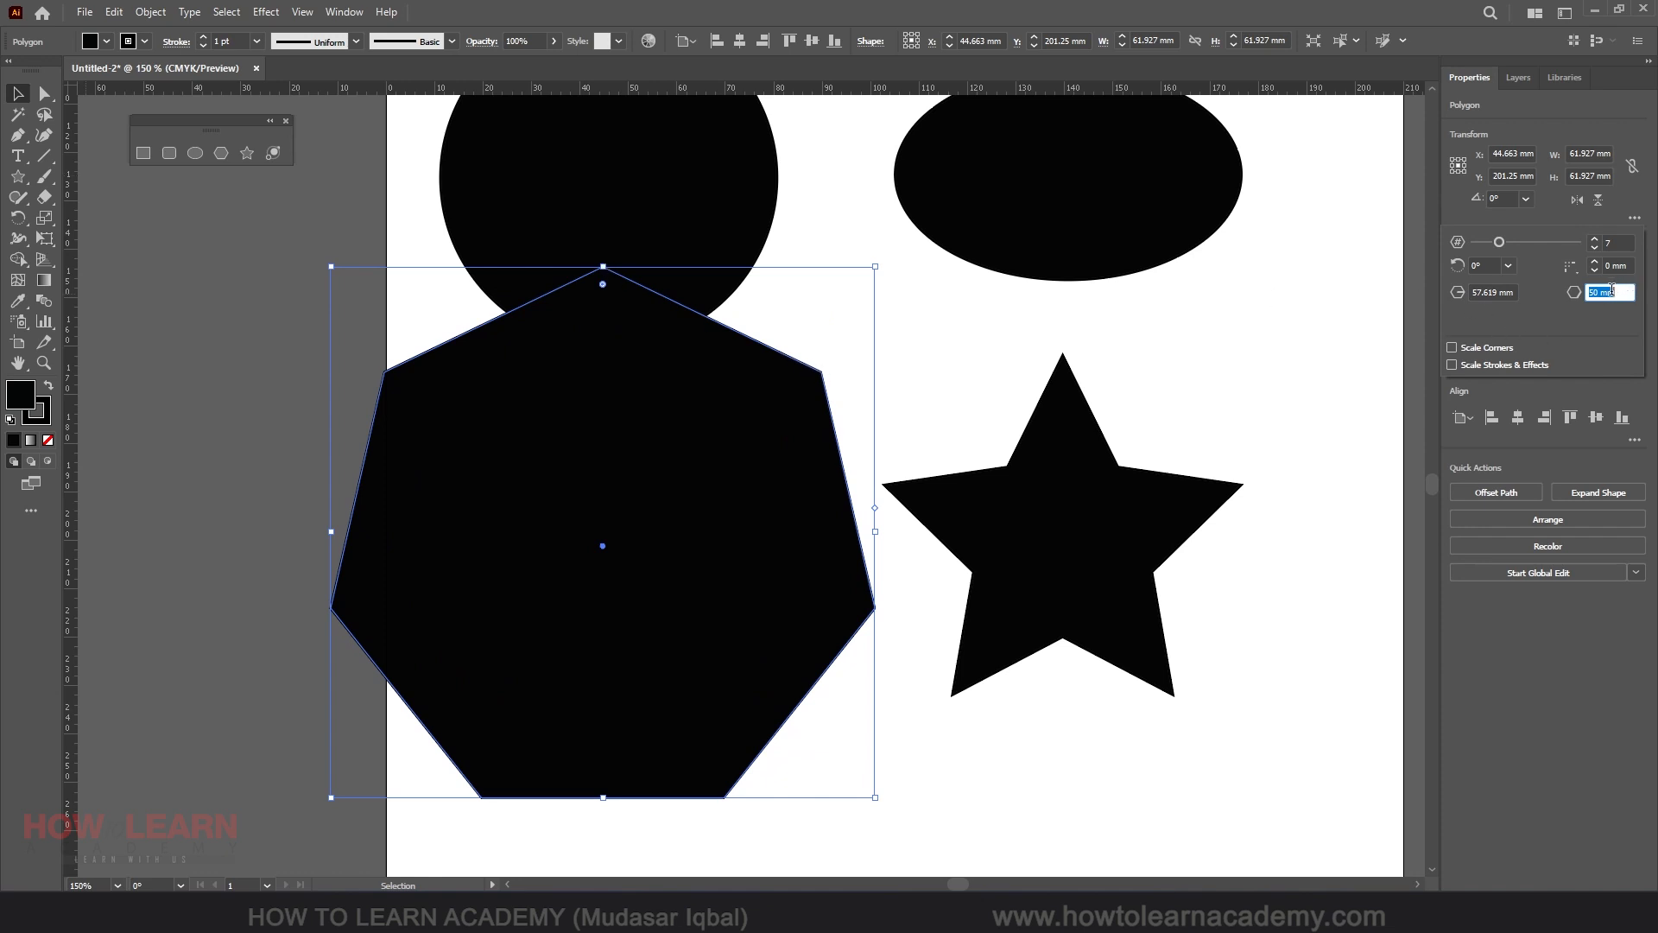
{"action": "scroll", "coordinate": [1612, 291], "scroll_direction": "up", "scroll_amount": 2}
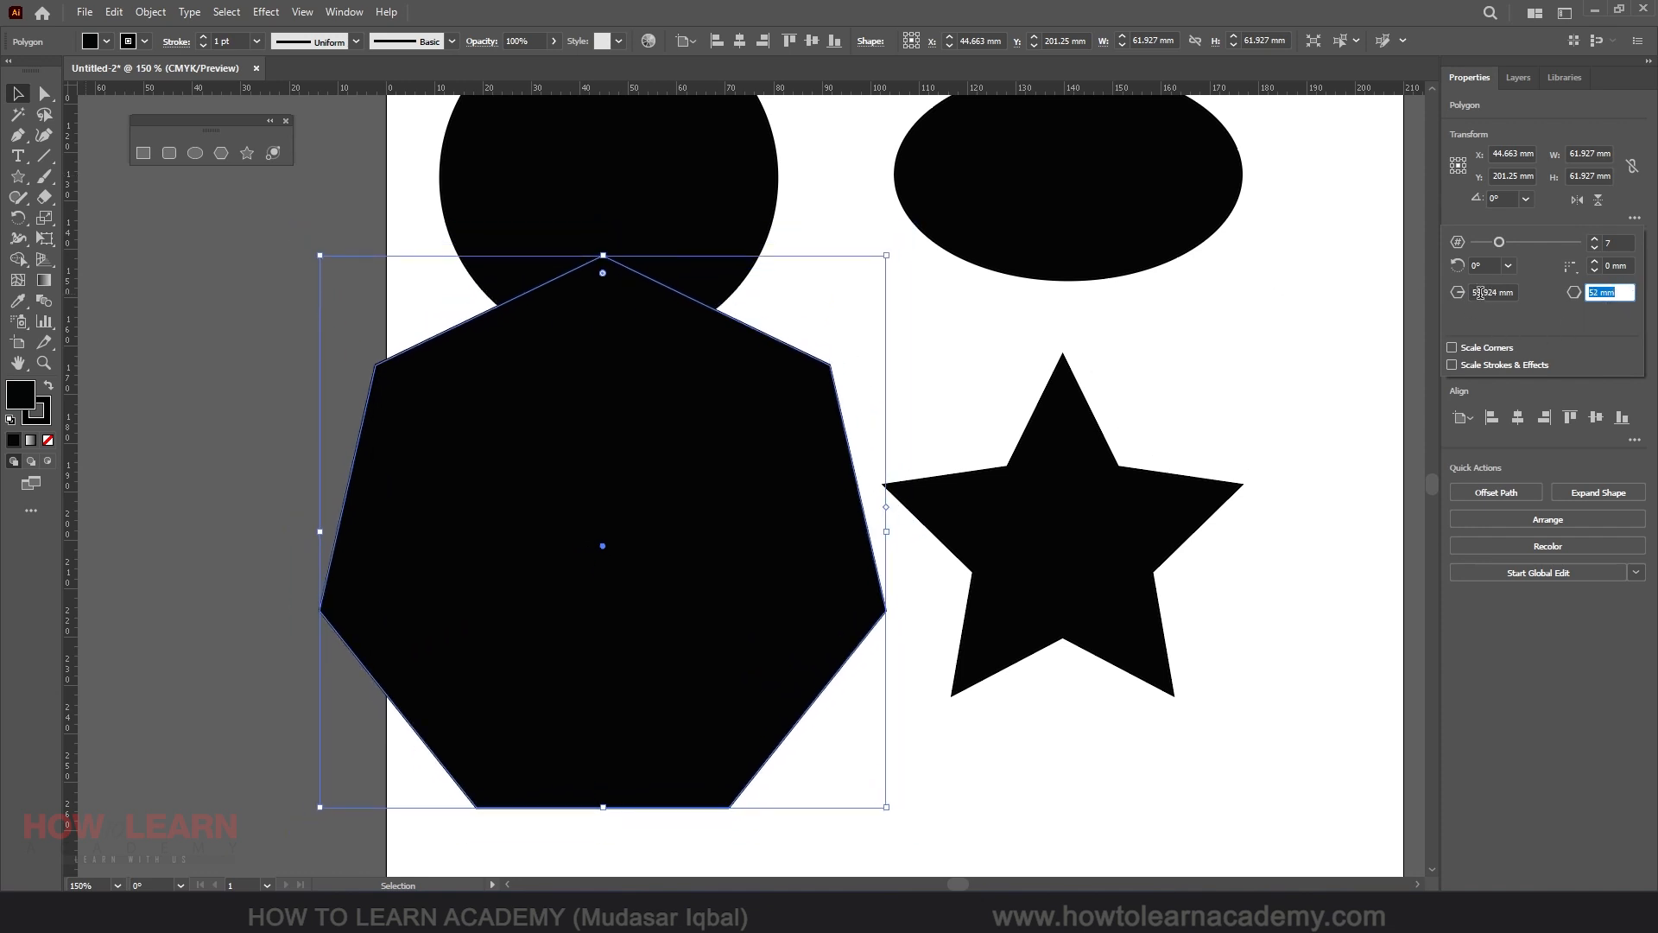
Set the seven-sided polygon's radius to 55 mm.
{"action": "scroll", "coordinate": [1480, 292], "scroll_direction": "up", "scroll_amount": 4}
{"action": "scroll", "coordinate": [1480, 293], "scroll_direction": "down", "scroll_amount": 9}
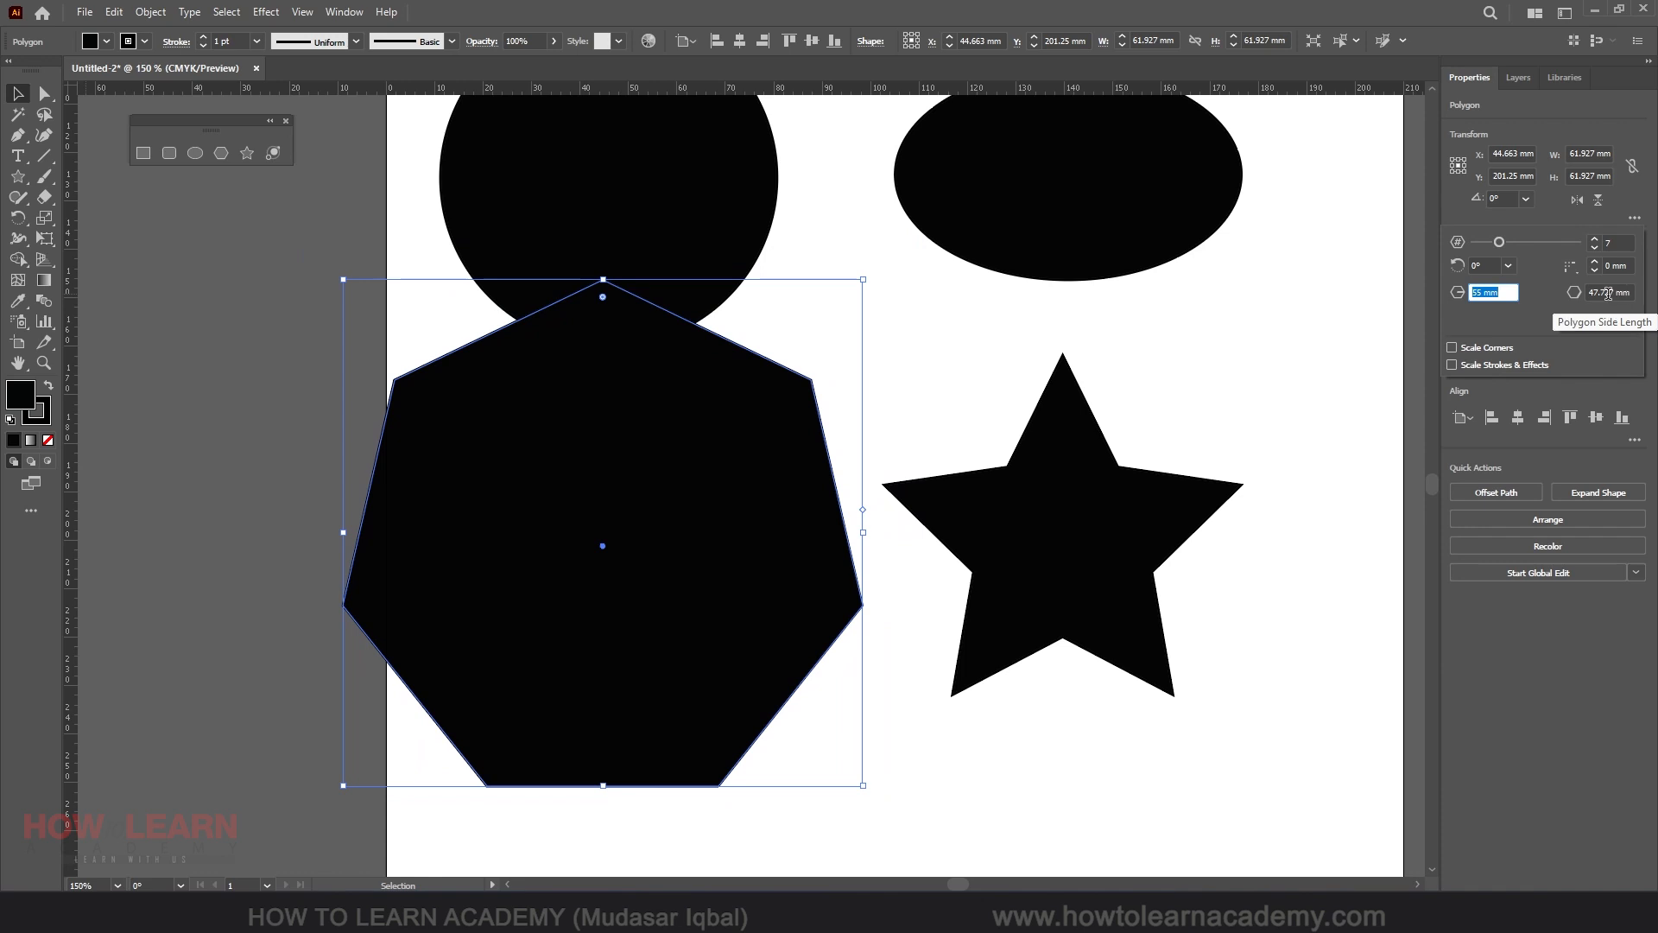
{"action": "left_click", "coordinate": [1608, 293]}
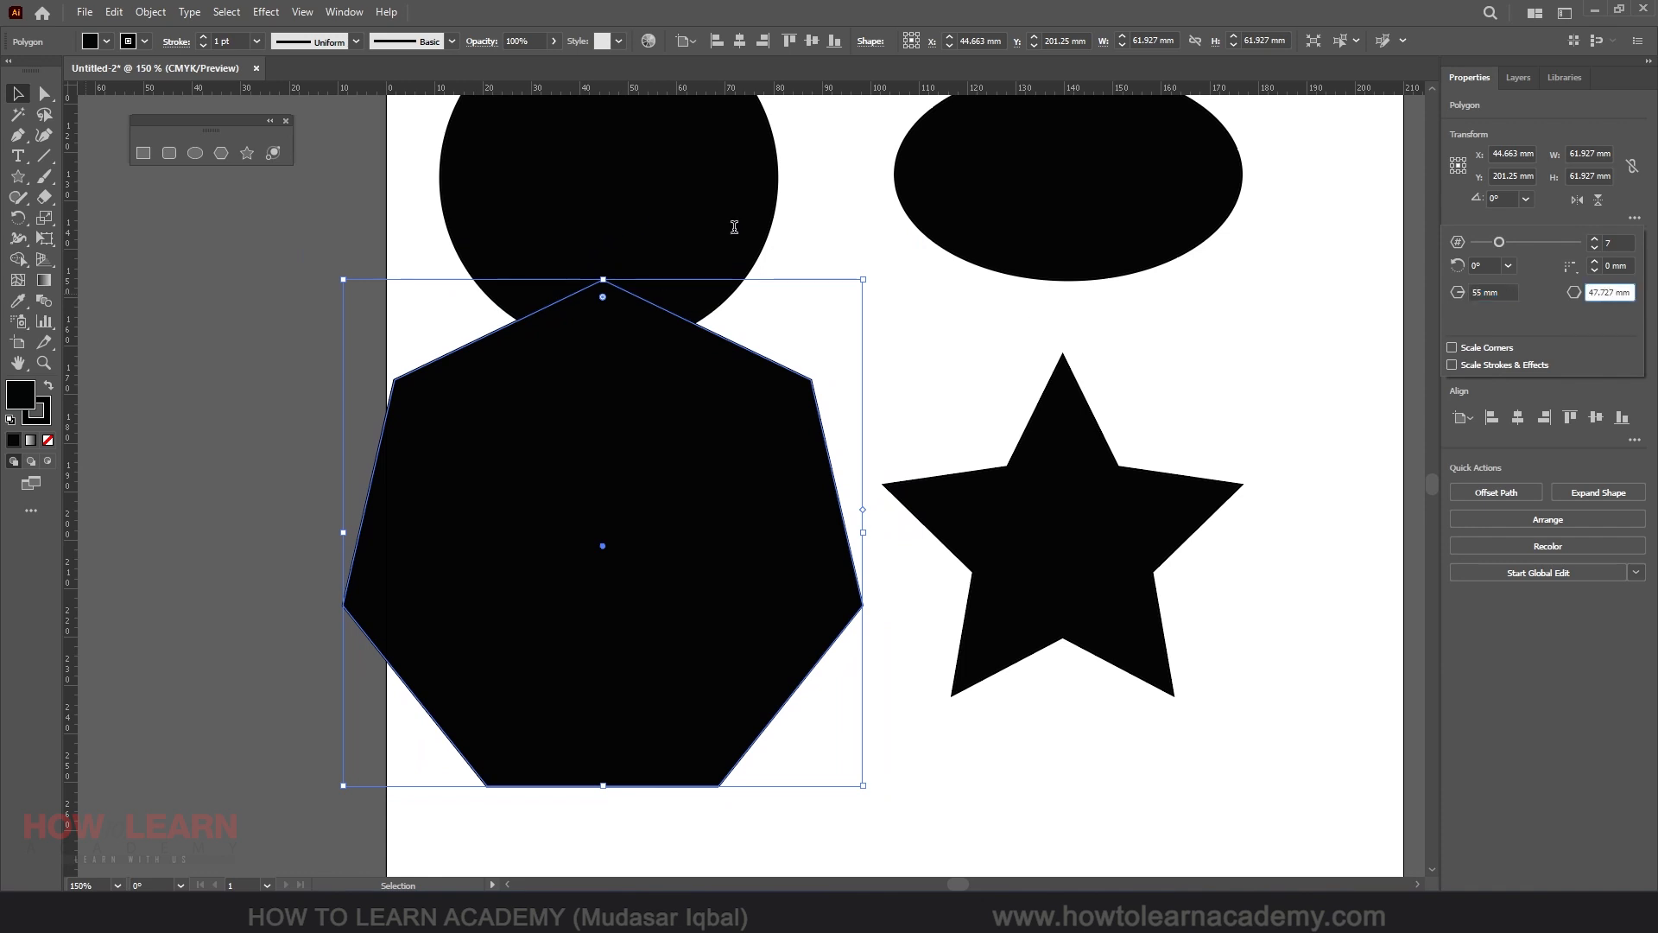
{"action": "left_click", "coordinate": [1494, 293]}
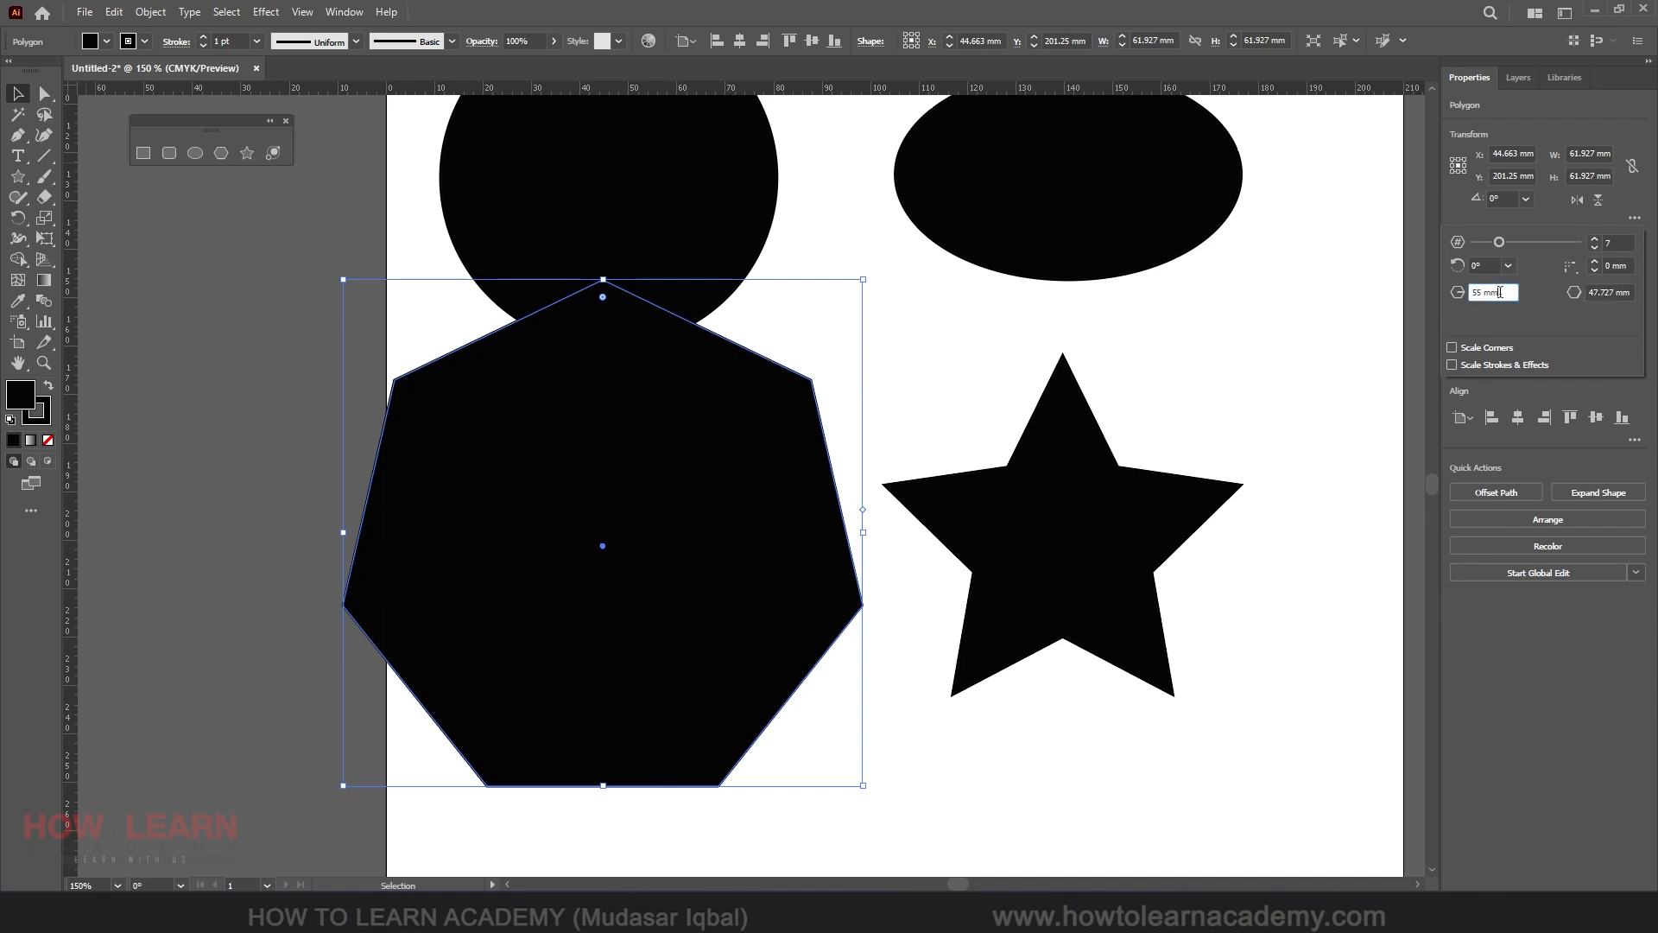
Reduce the seven-sided polygon's radius to 41 mm and raise it to 44 mm.
{"action": "scroll", "coordinate": [1498, 293], "scroll_direction": "down", "scroll_amount": 9}
{"action": "scroll", "coordinate": [1497, 293], "scroll_direction": "down", "scroll_amount": 5}
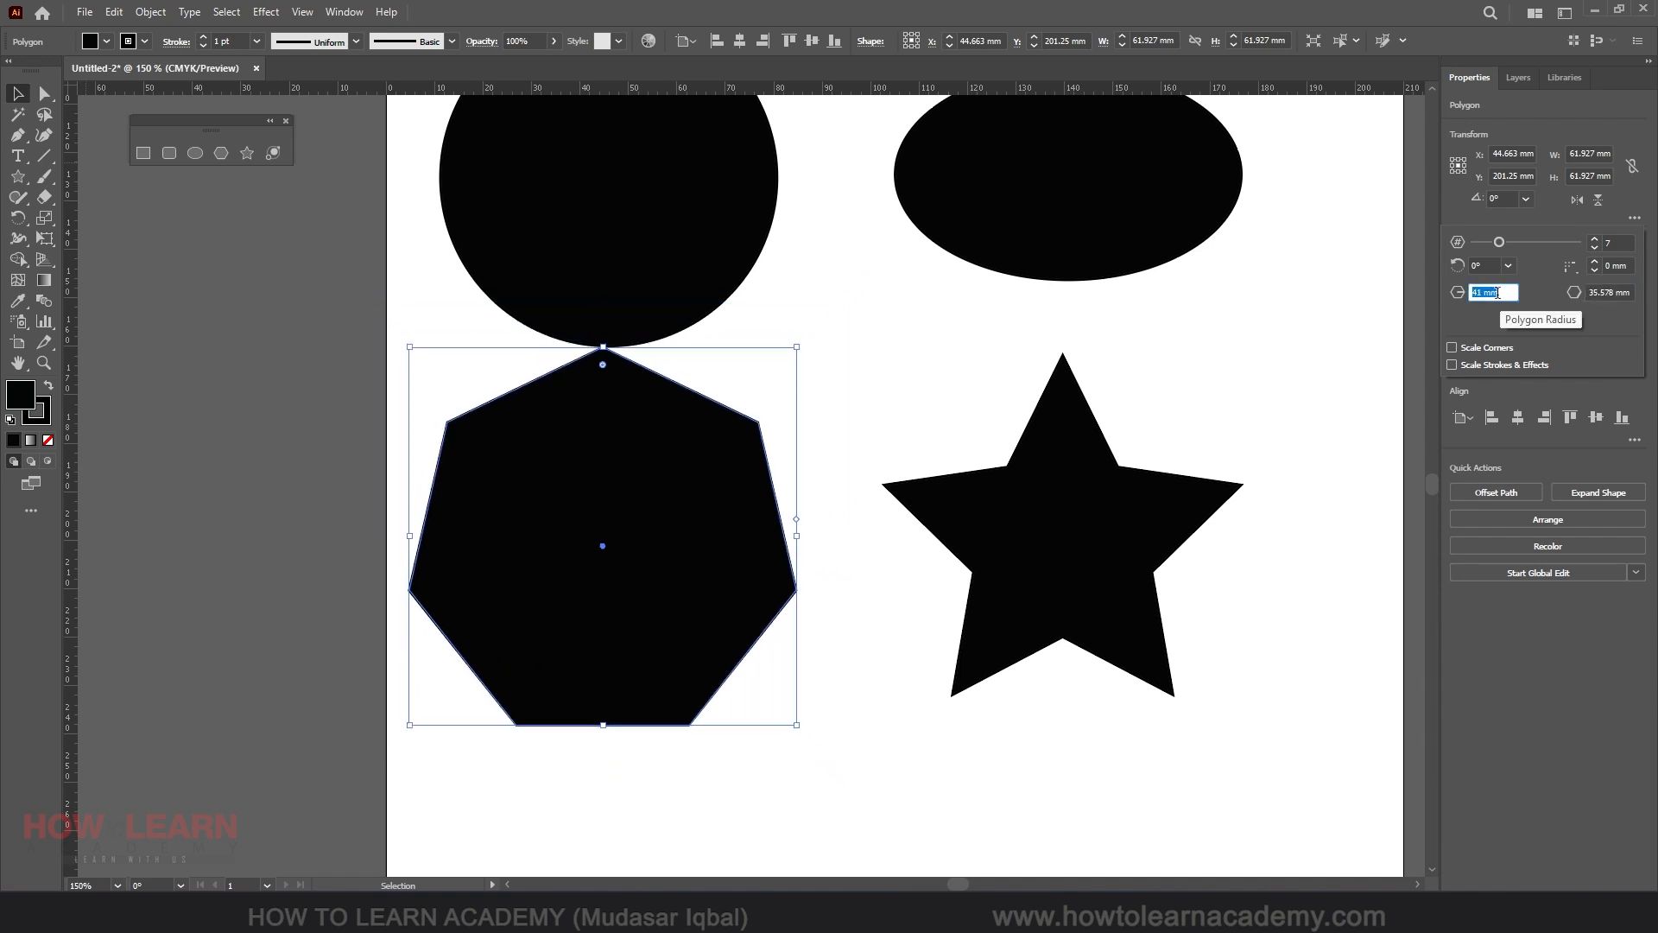
{"action": "scroll", "coordinate": [1497, 293], "scroll_direction": "up", "scroll_amount": 3}
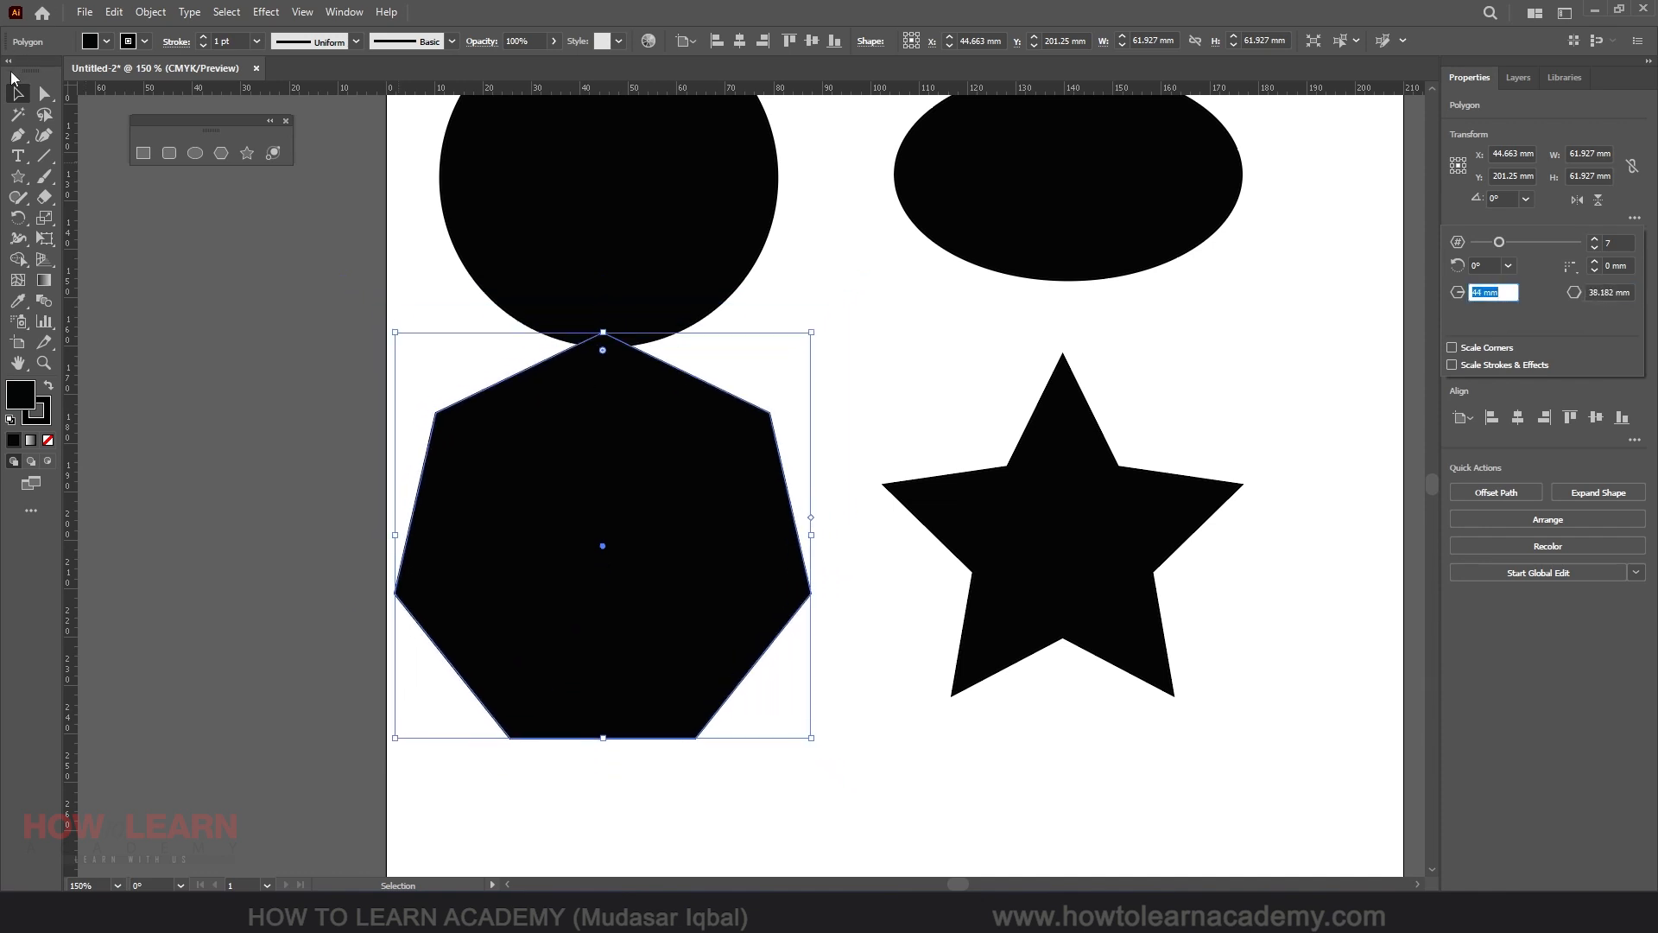
Select the five-pointed star and examine its additional transform options.
{"action": "left_click", "coordinate": [1017, 488]}
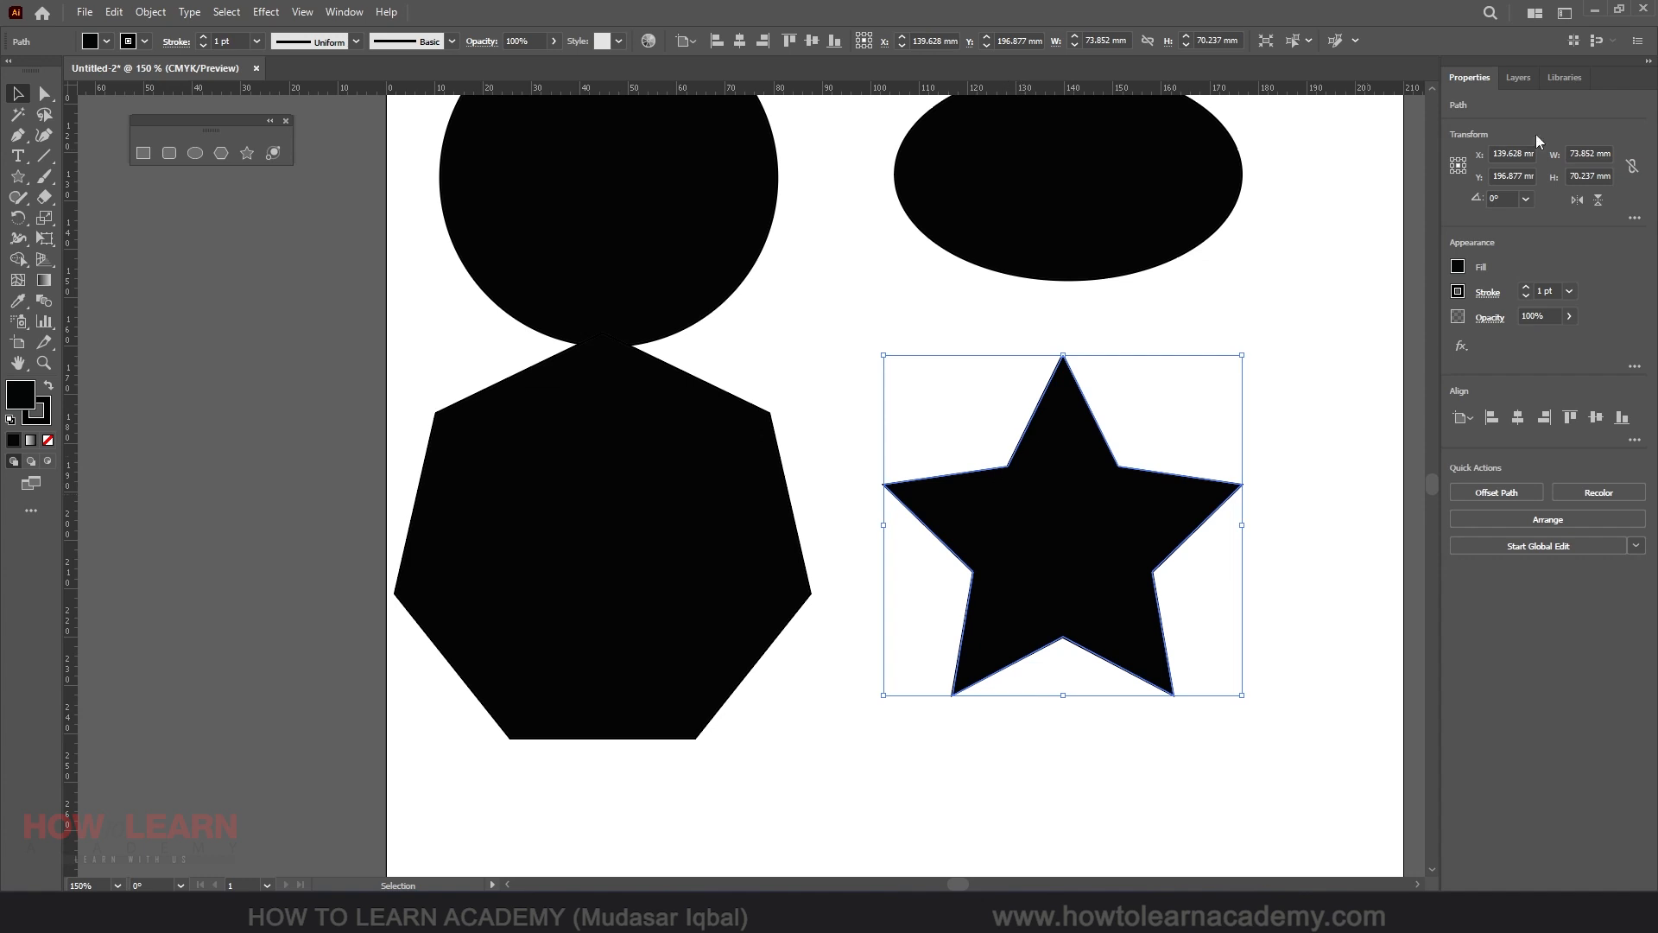
{"action": "left_click", "coordinate": [1633, 218]}
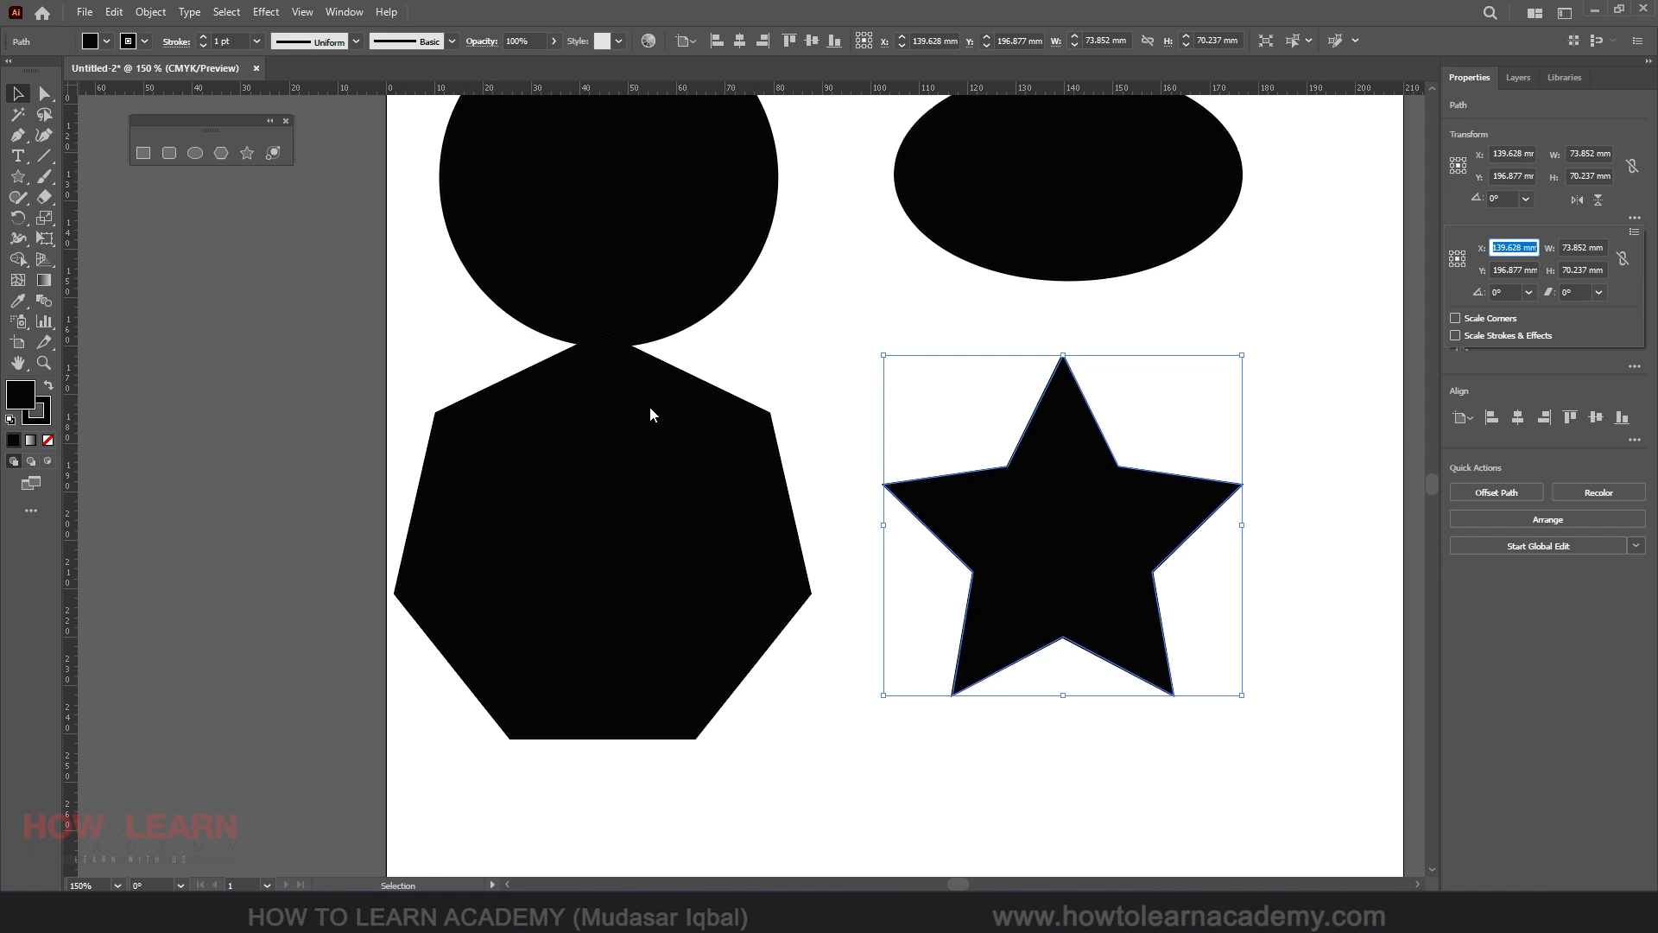
{"action": "left_click", "coordinate": [776, 329]}
{"action": "scroll", "coordinate": [794, 365], "scroll_direction": "down", "scroll_amount": 6}
{"action": "scroll", "coordinate": [786, 430], "scroll_direction": "up", "scroll_amount": 3}
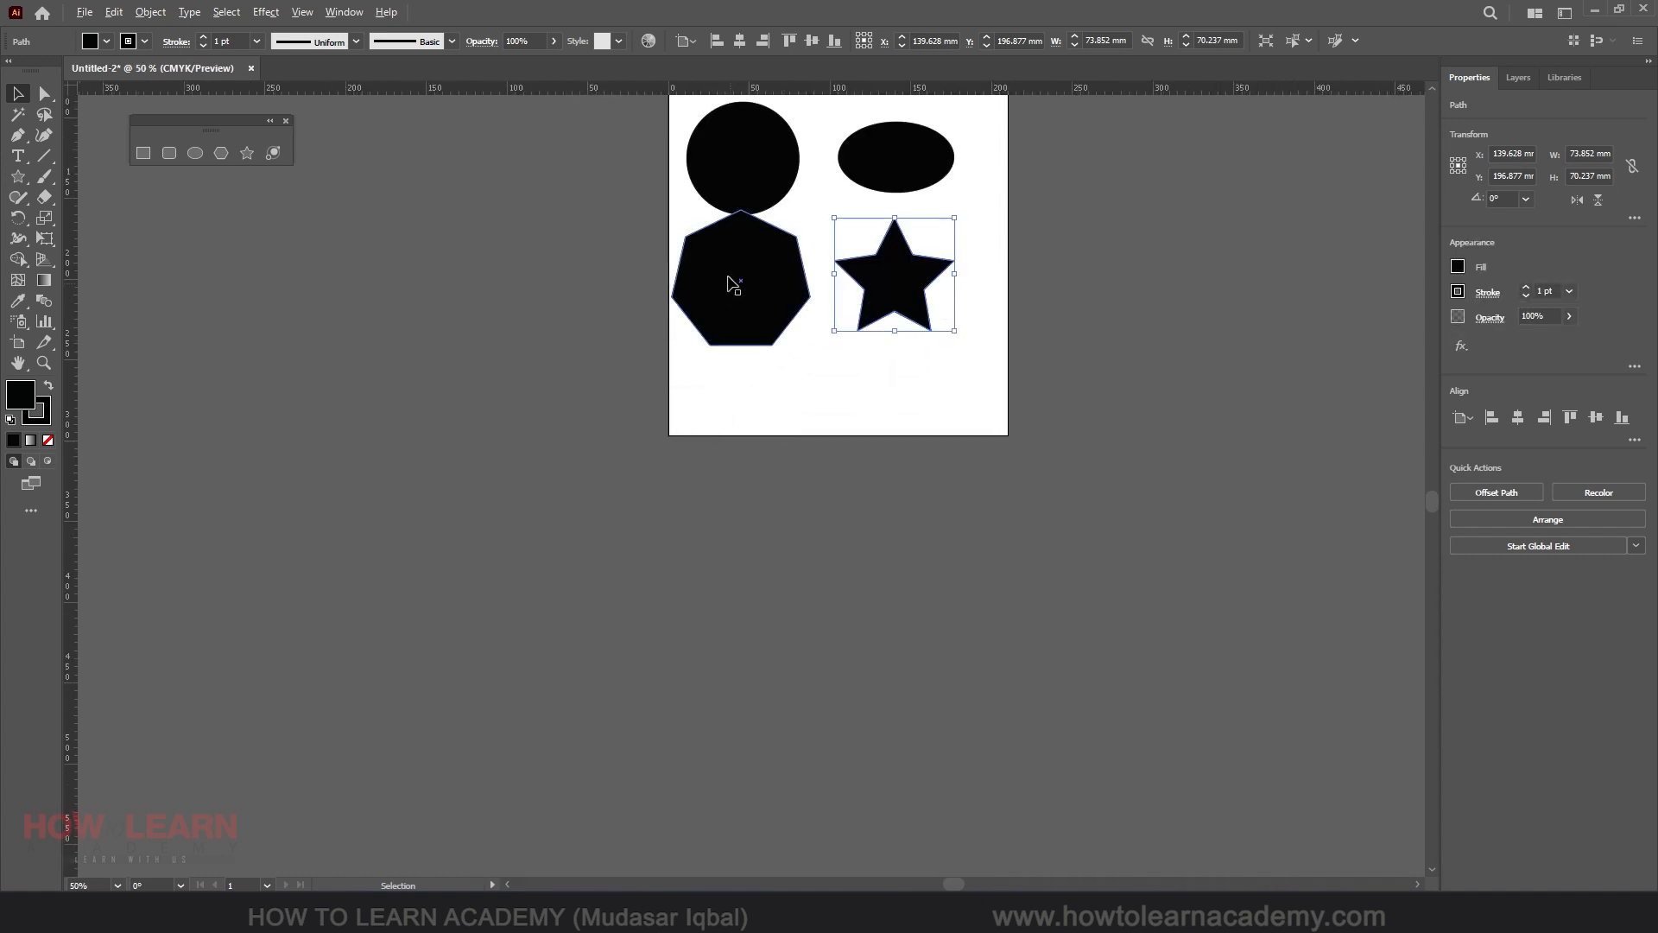
Delete the seven-sided polygon and the five-pointed star from the artboard.
{"action": "left_click", "coordinate": [740, 278]}
{"action": "key", "text": "Delete"}
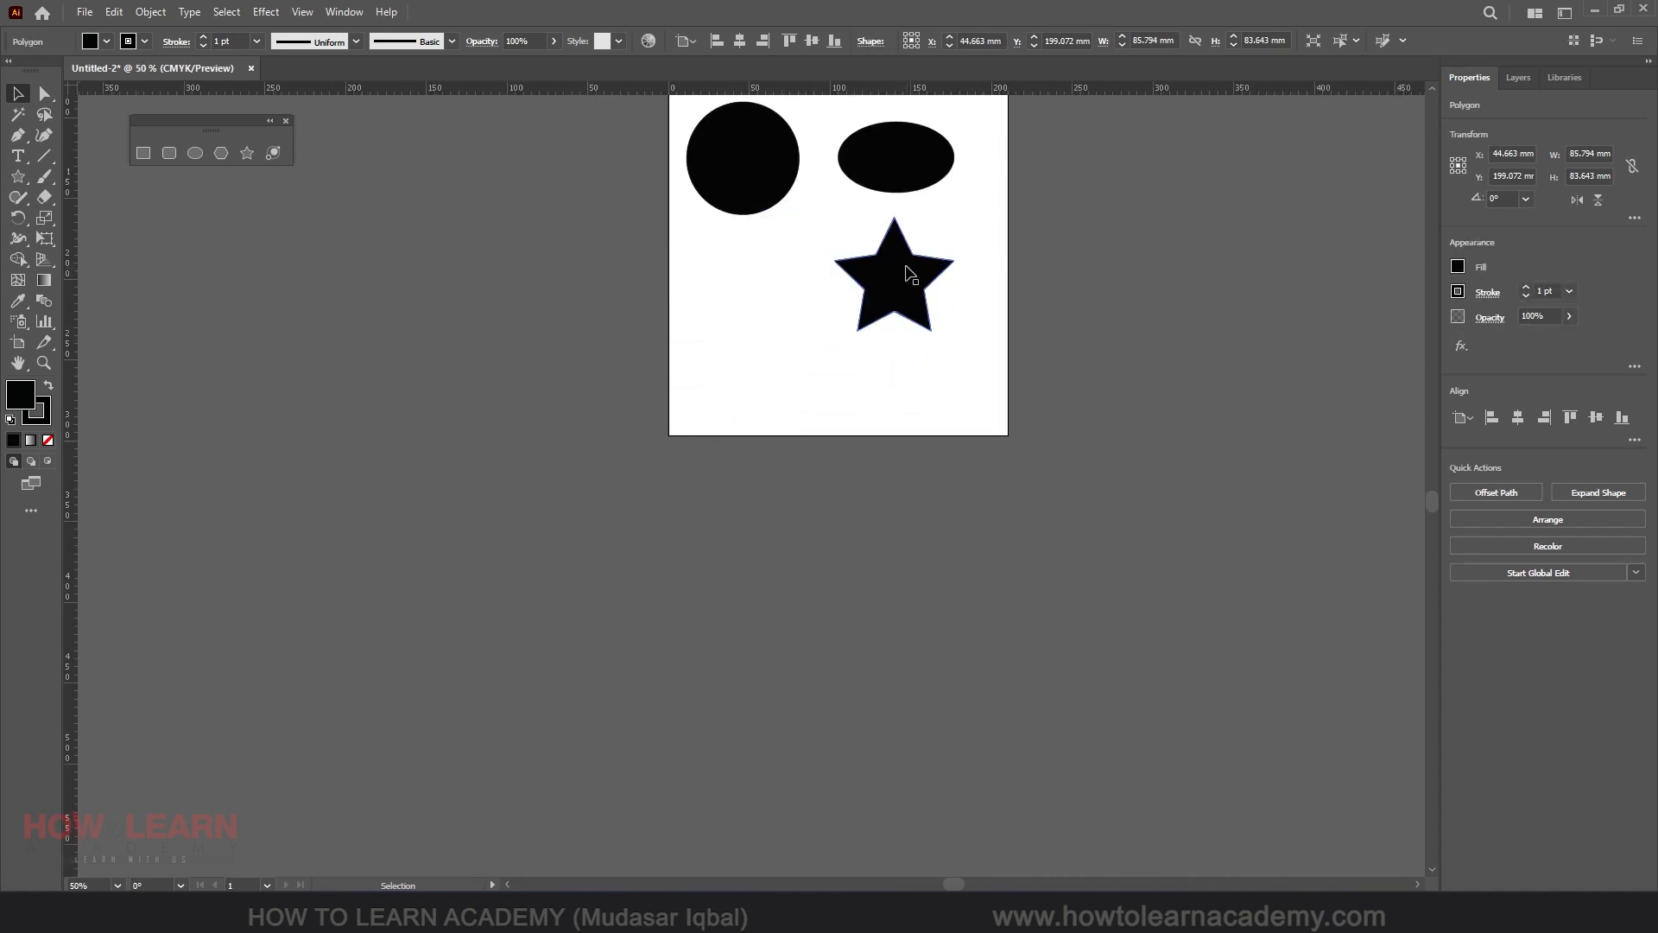
{"action": "left_click", "coordinate": [908, 273]}
{"action": "key", "text": "Delete"}
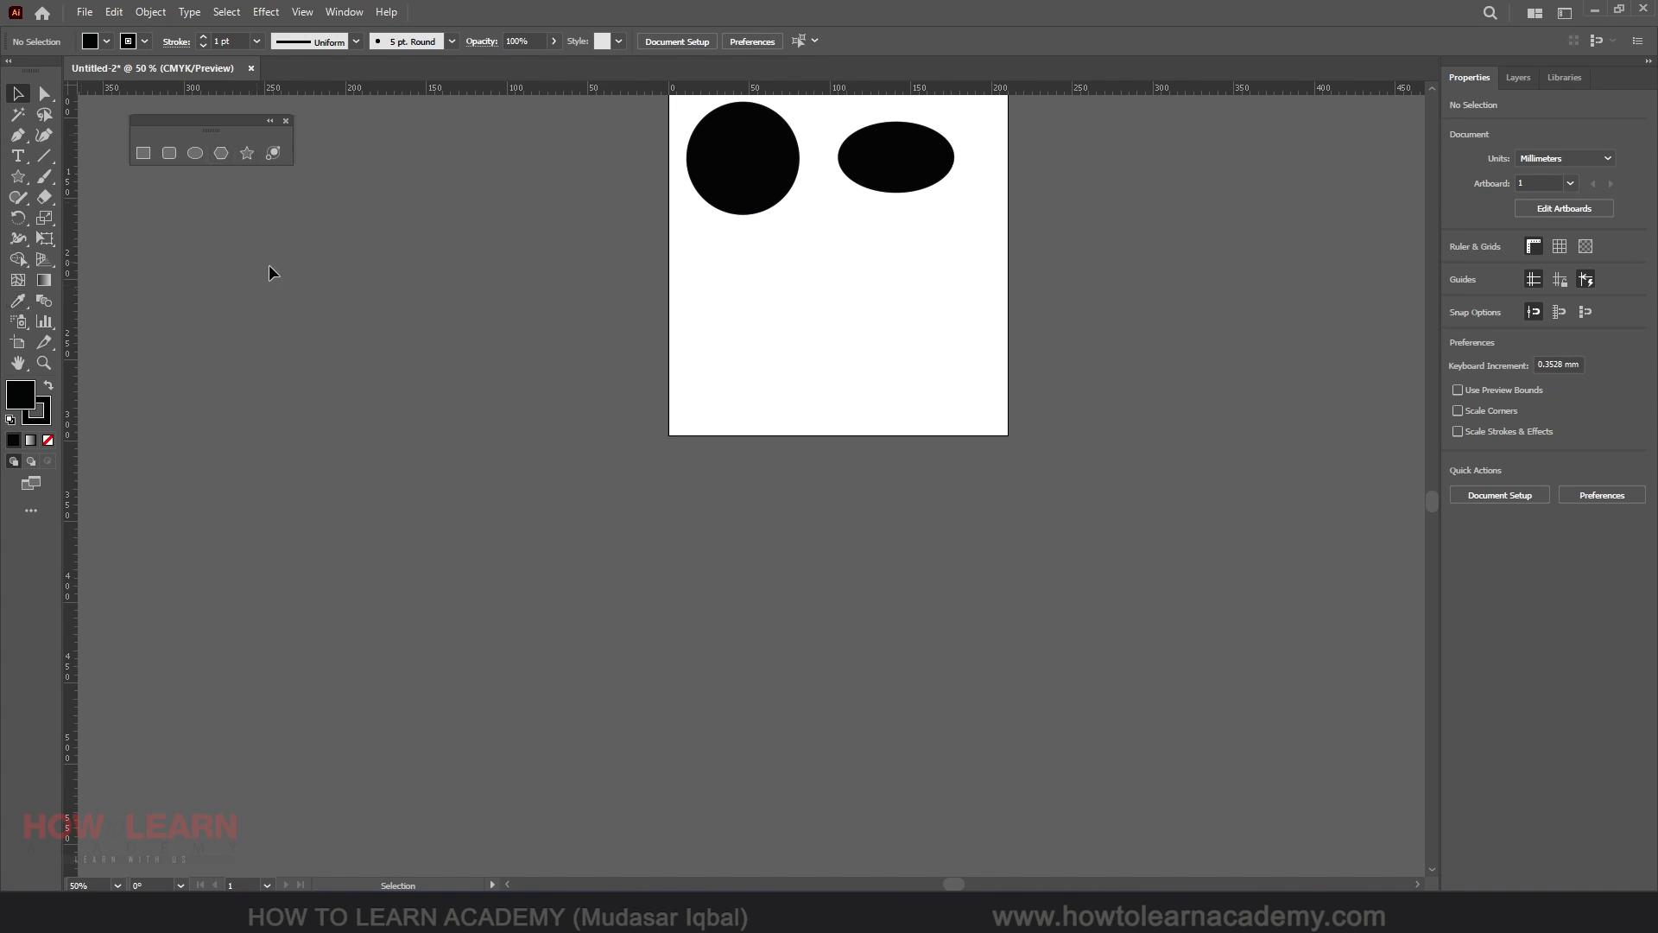
Start a hexagon about 50 × 57 mm below the circle and increase its number of sides while drawing.
{"action": "left_click", "coordinate": [221, 153]}
{"action": "key", "text": "ctrl+plus"}
{"action": "key", "text": "ctrl+plus"}
{"action": "key", "text": "ctrl+plus"}
{"action": "key", "text": "ctrl+minus"}
{"action": "key", "text": "ctrl+minus"}
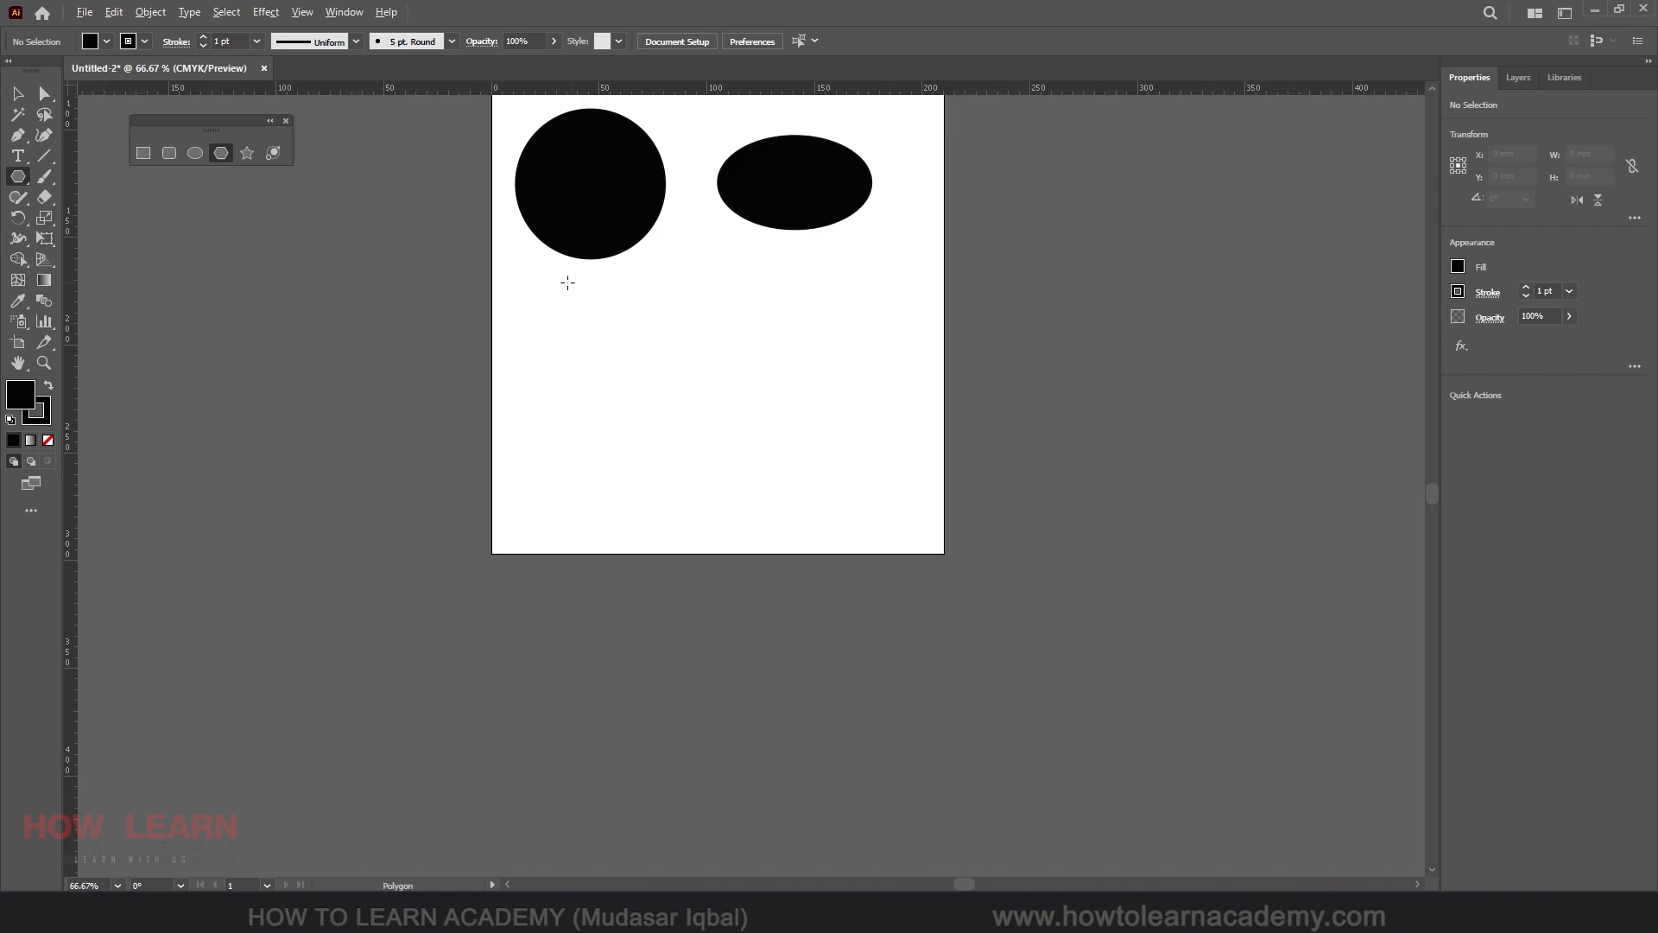
{"action": "left_click_drag", "start_coordinate": [559, 299], "coordinate": [611, 331]}
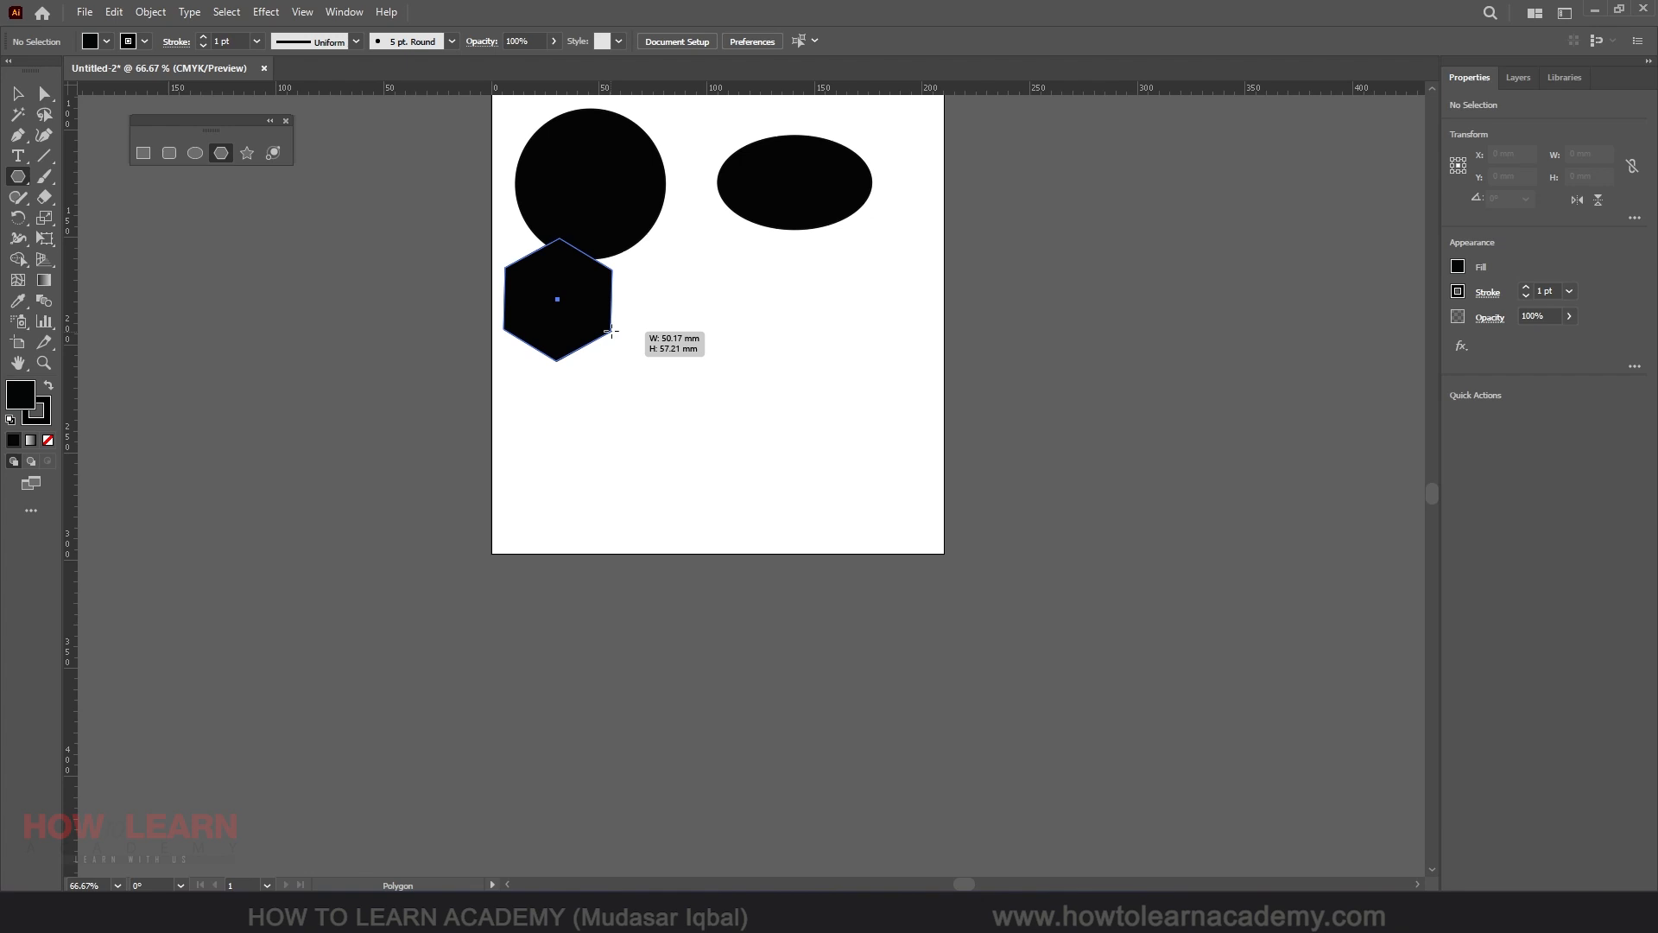
{"action": "key", "text": "Up"}
{"action": "key", "text": "Up"}
{"action": "key", "text": "Up"}
{"action": "key", "text": "Up"}
{"action": "key", "text": "Up"}
{"action": "key", "text": "Up"}
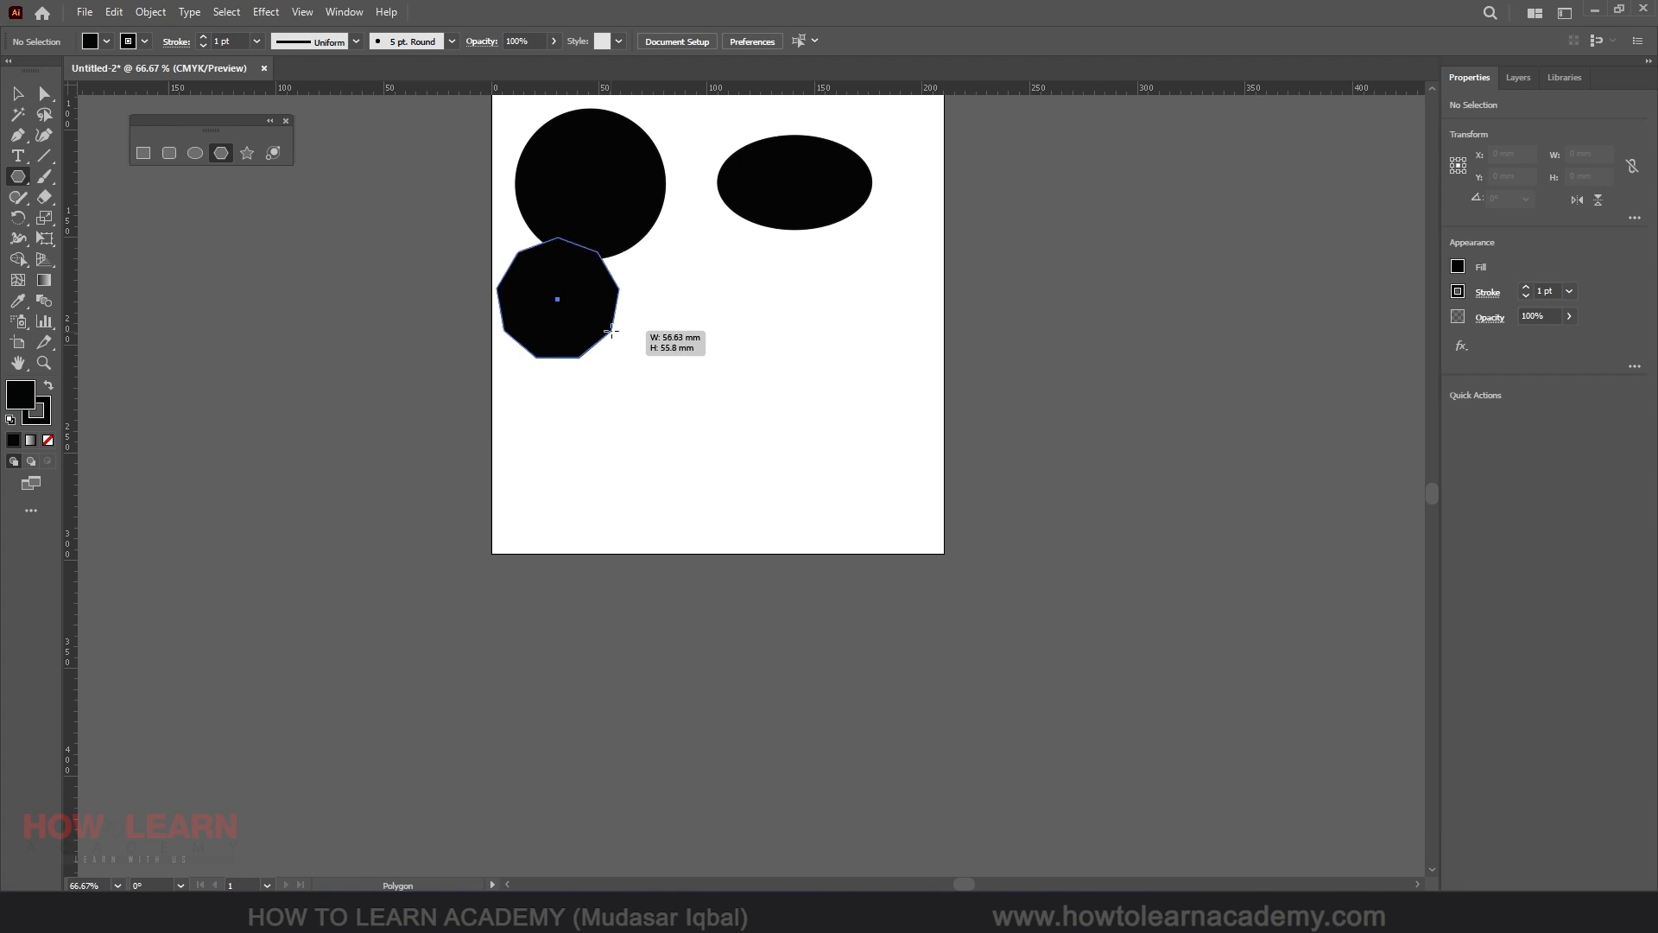
{"action": "key", "text": "Up"}
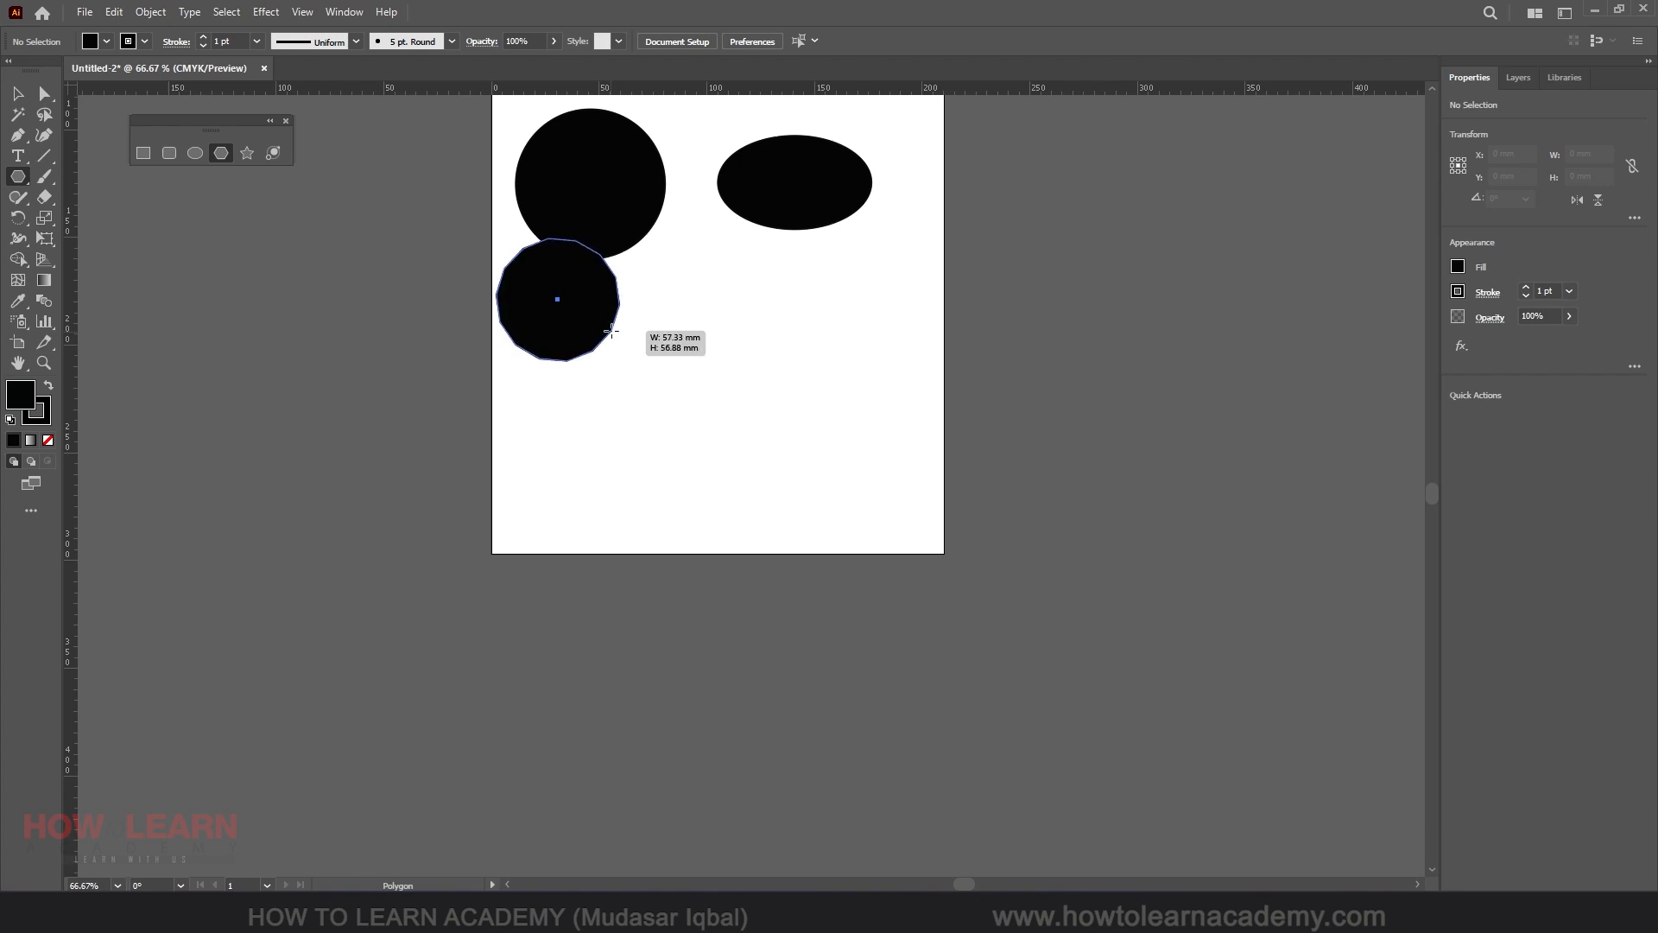
Vary the number of sides while still drawing and finish the polygon at about 68 mm wide with 255 sides.
{"action": "key", "text": "Down"}
{"action": "key", "text": "Down"}
{"action": "key", "text": "Down"}
{"action": "key", "text": "Down"}
{"action": "key", "text": "Down"}
{"action": "key", "text": "Down"}
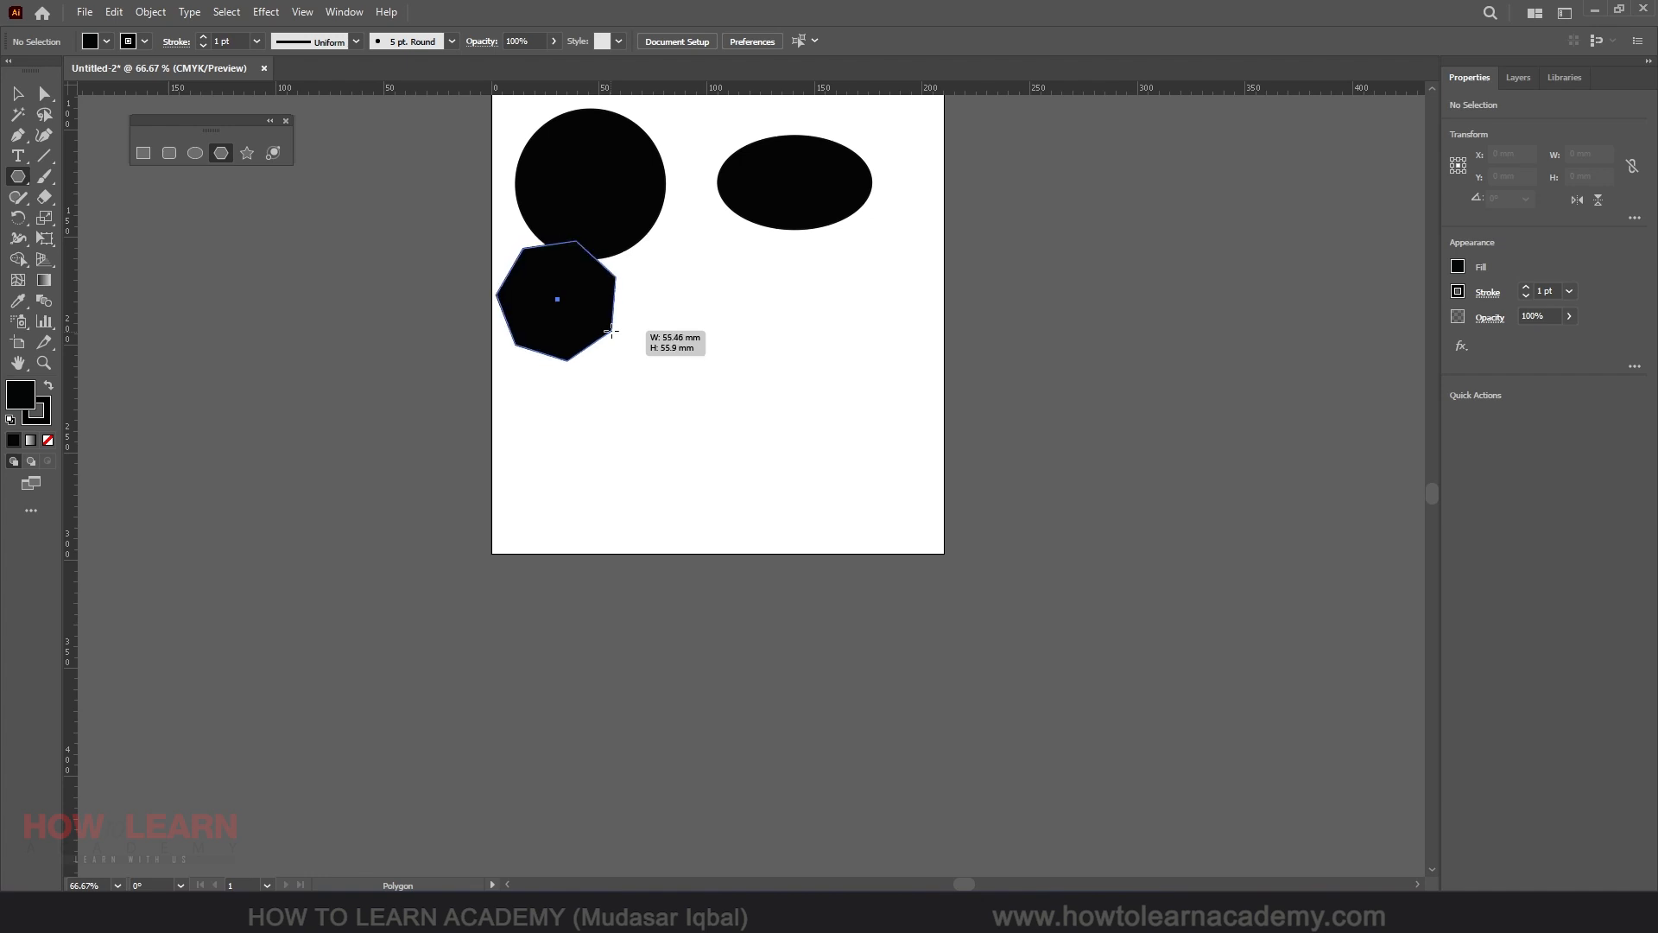
{"action": "key", "text": "Down"}
{"action": "key", "text": "Down"}
{"action": "key", "text": "Down"}
{"action": "key", "text": "Down"}
{"action": "mouse_move", "coordinate": [610, 331]}
{"action": "left_mouse_down"}
{"action": "mouse_move", "coordinate": [596, 352]}
{"action": "mouse_move", "coordinate": [622, 335]}
{"action": "left_mouse_up"}
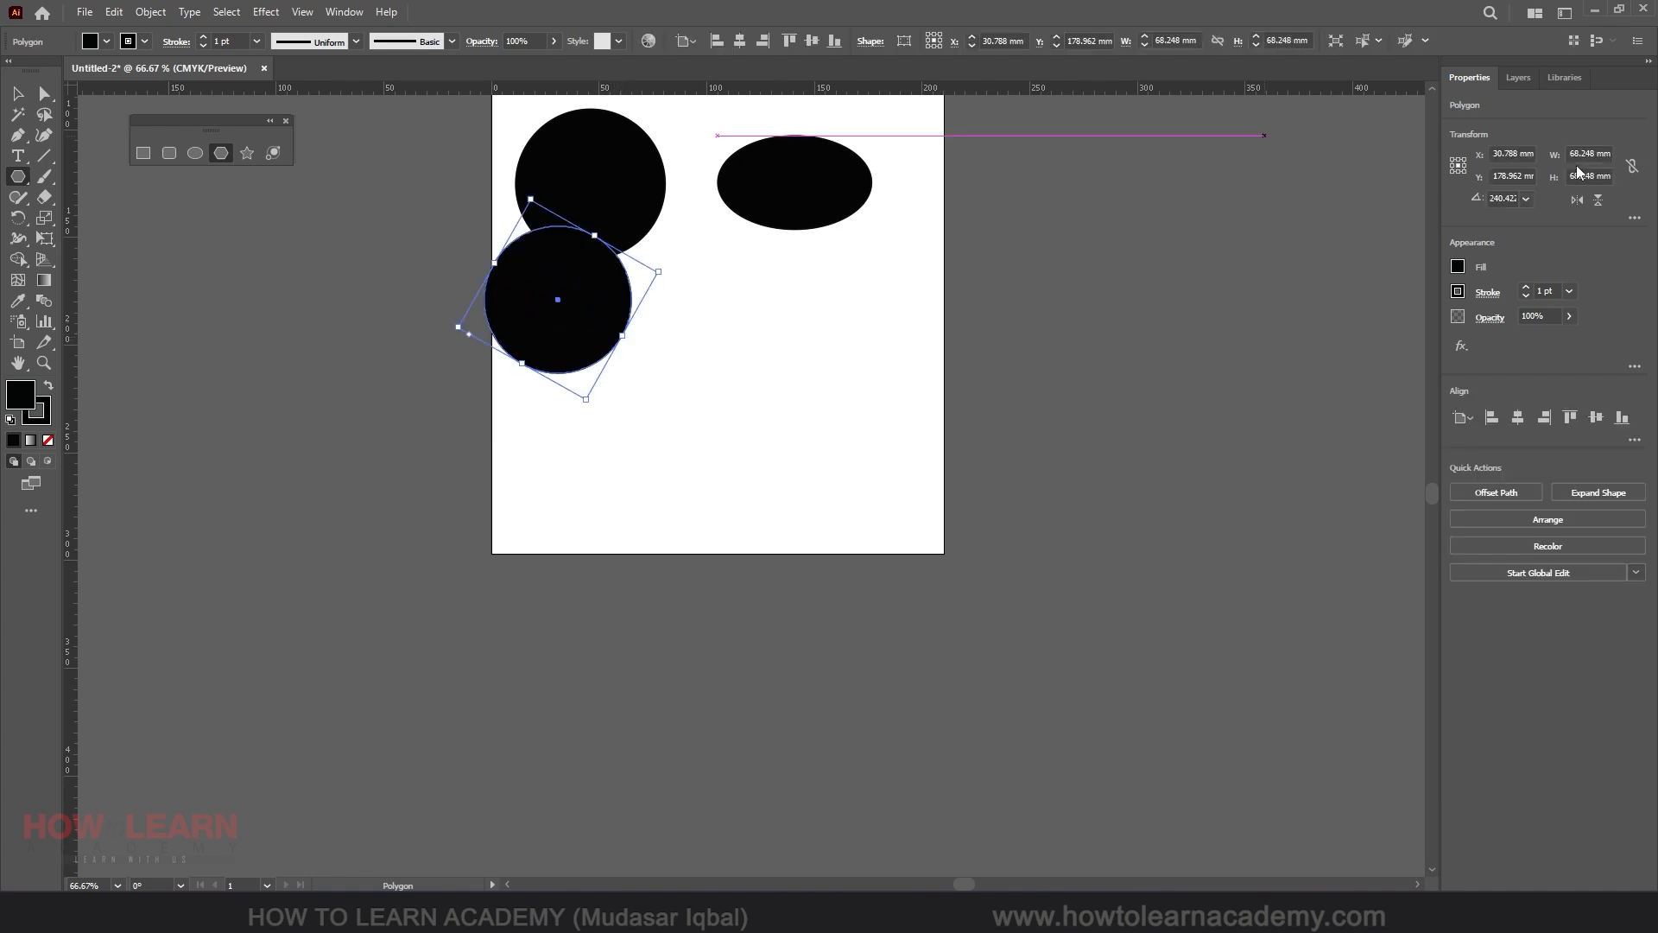
Try to set the new polygon's side count to 2000 in its live shape properties.
{"action": "left_click", "coordinate": [1635, 219]}
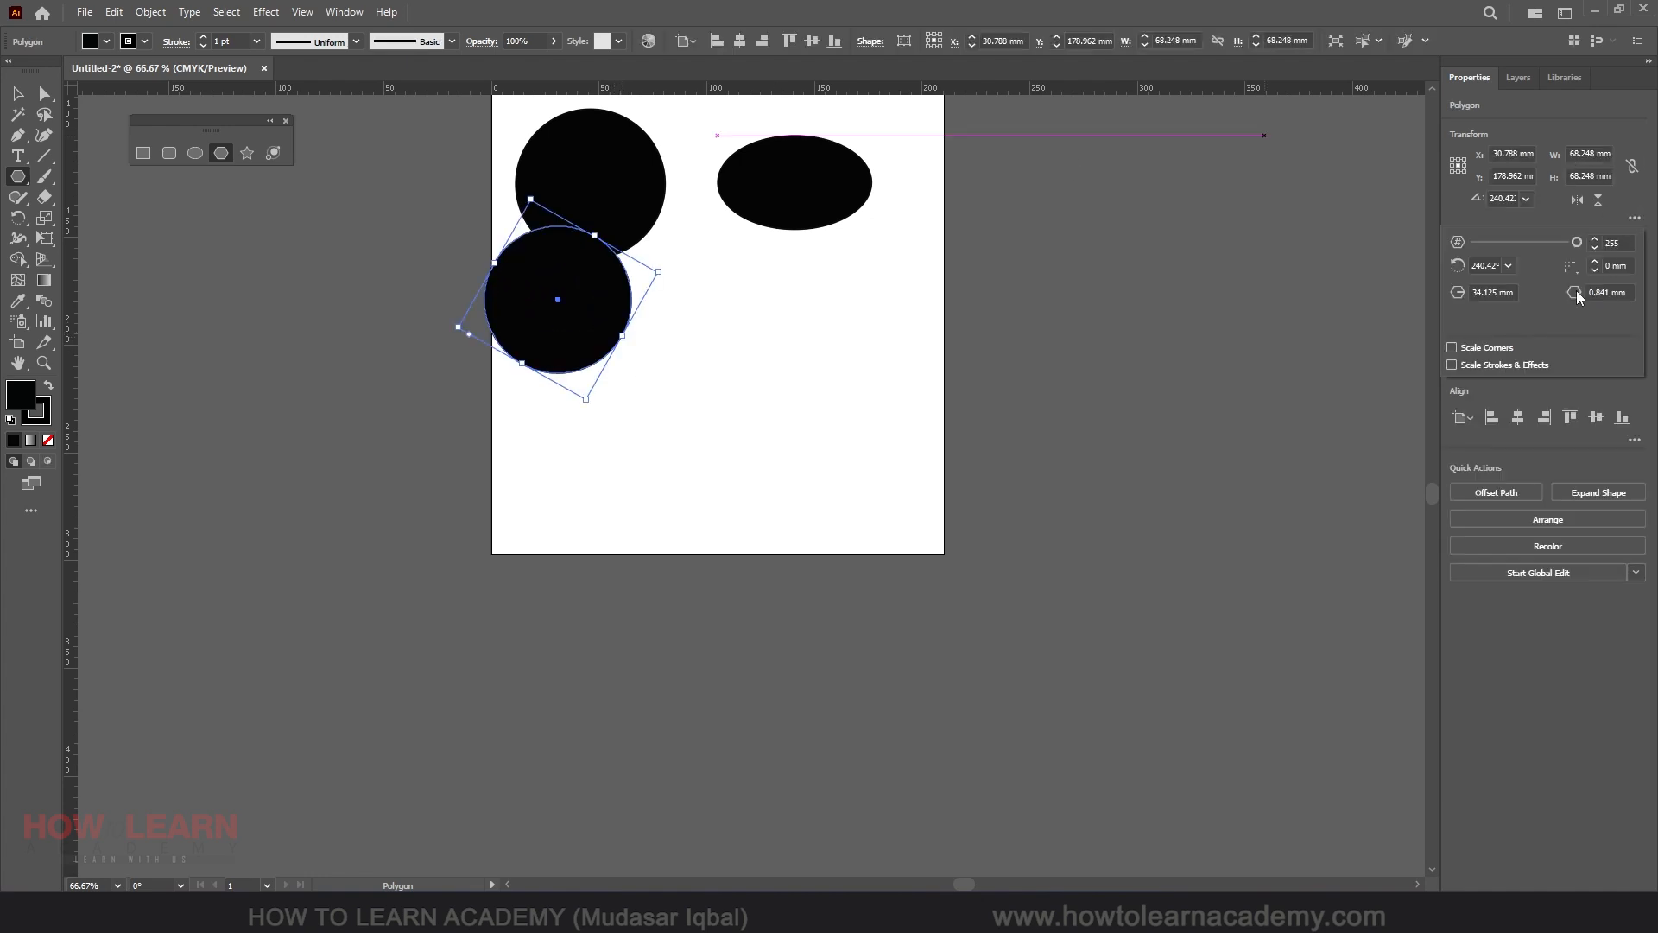
{"action": "left_click", "coordinate": [1615, 243]}
{"action": "type", "text": "2000"}
{"action": "key", "text": "Return"}
{"action": "left_click", "coordinate": [1613, 245]}
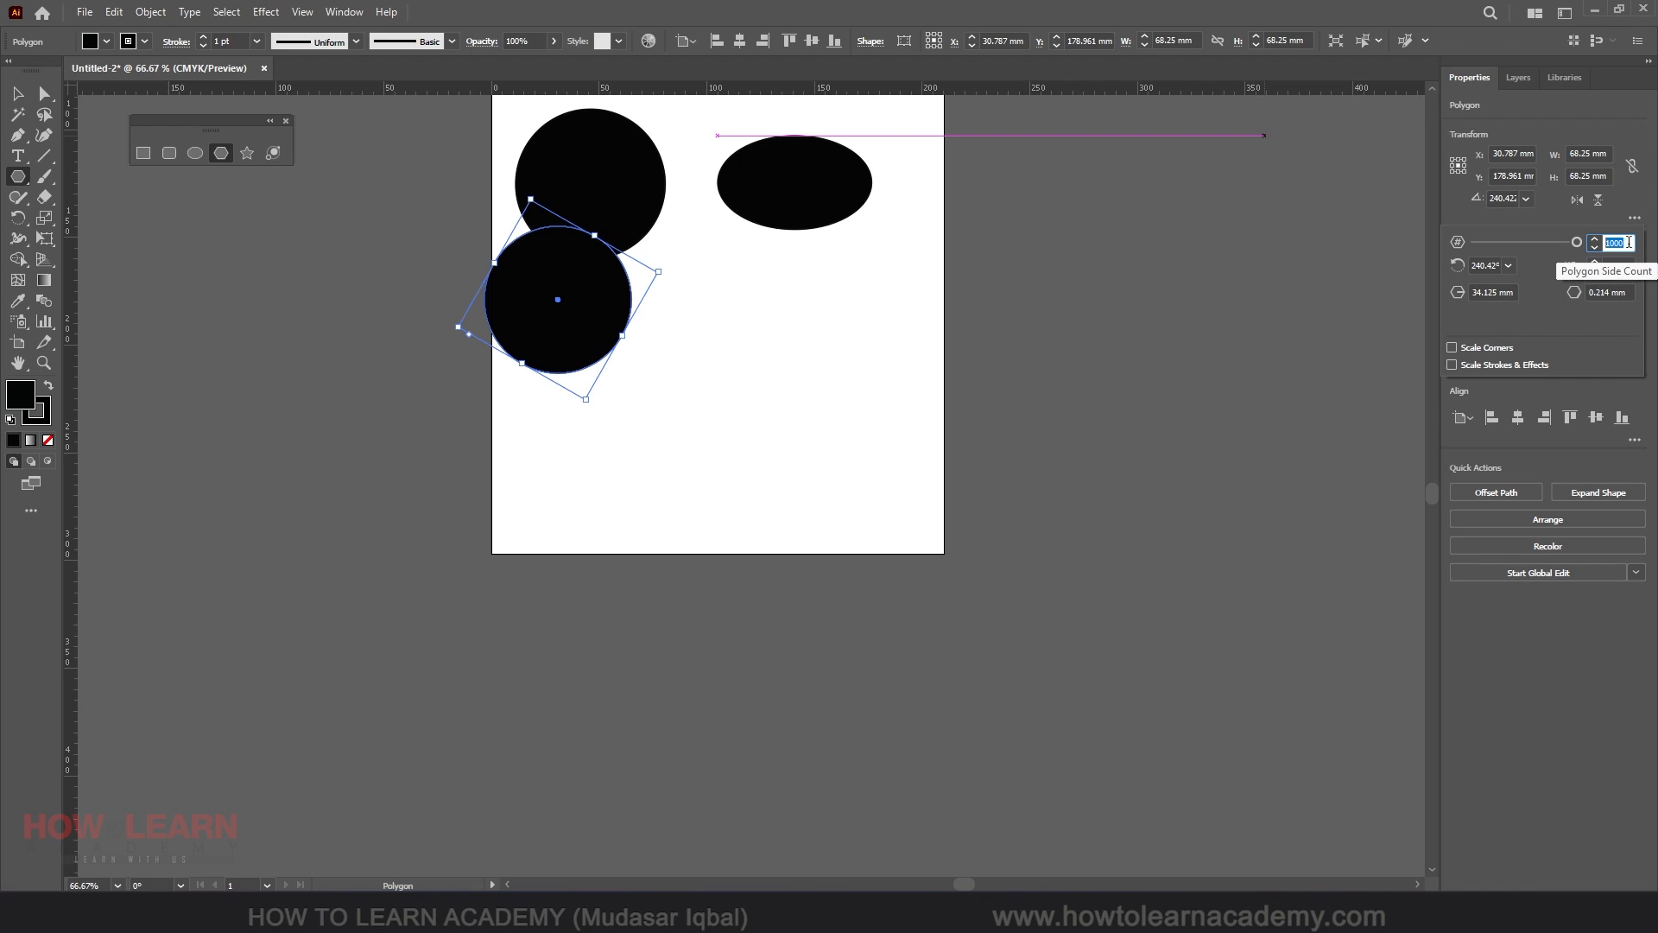
Reduce the polygon's side count to 3, then raise it to 9 and 16.
{"action": "left_click_drag", "start_coordinate": [1576, 242], "coordinate": [1442, 245]}
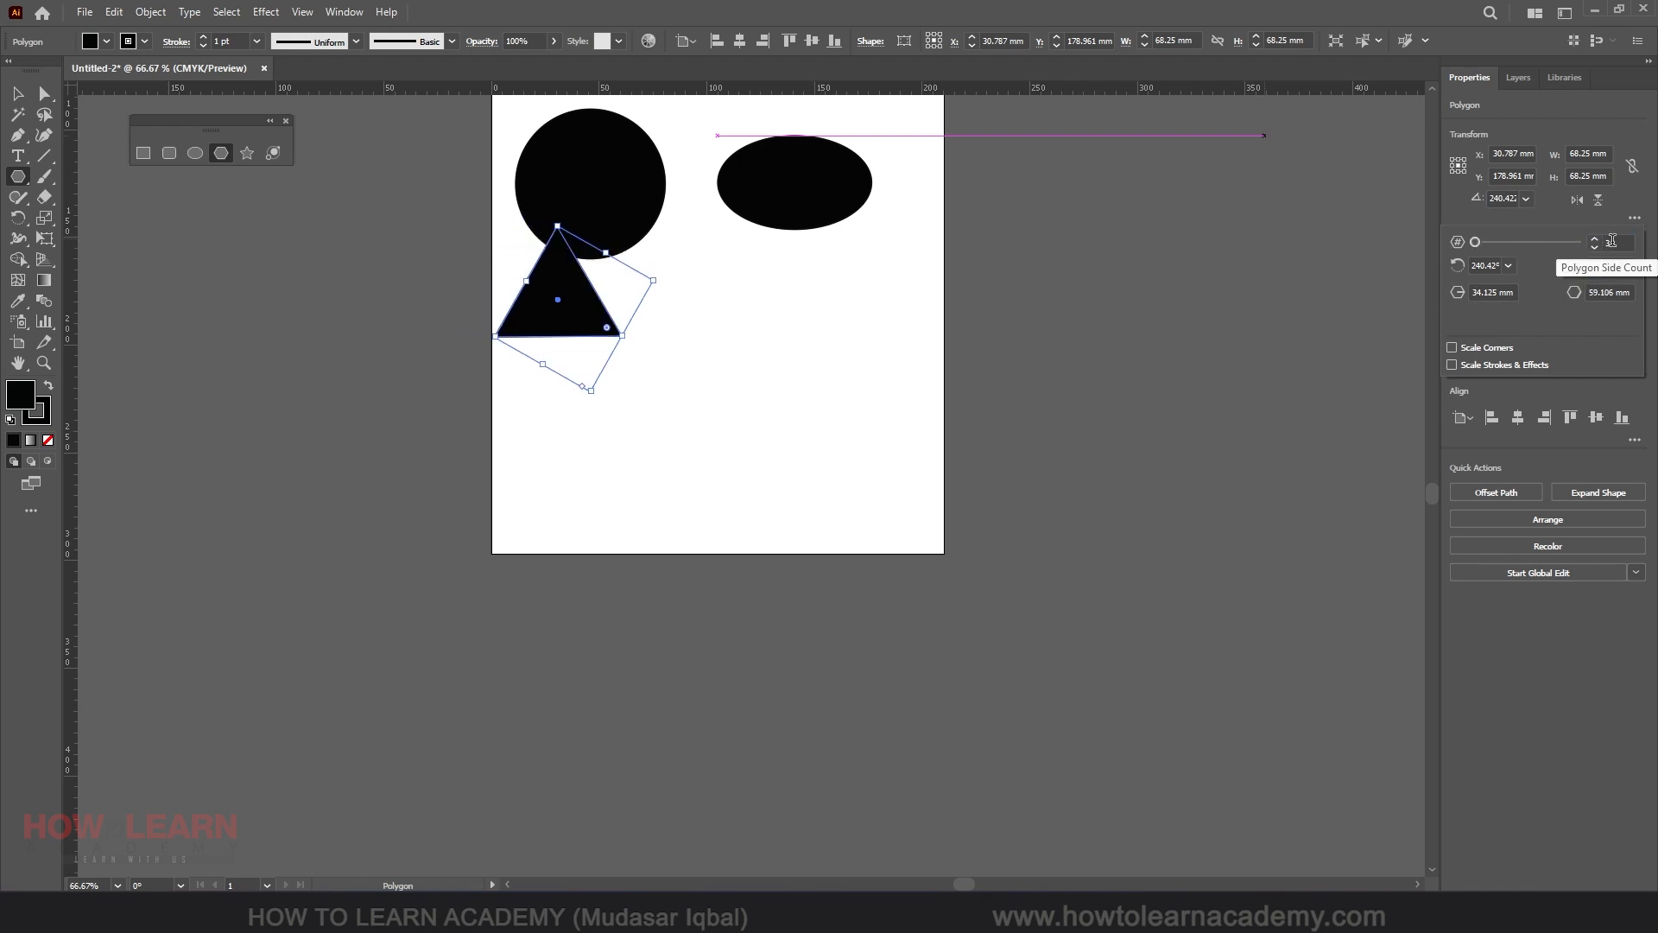
{"action": "left_click_drag", "start_coordinate": [1475, 243], "coordinate": [1511, 244]}
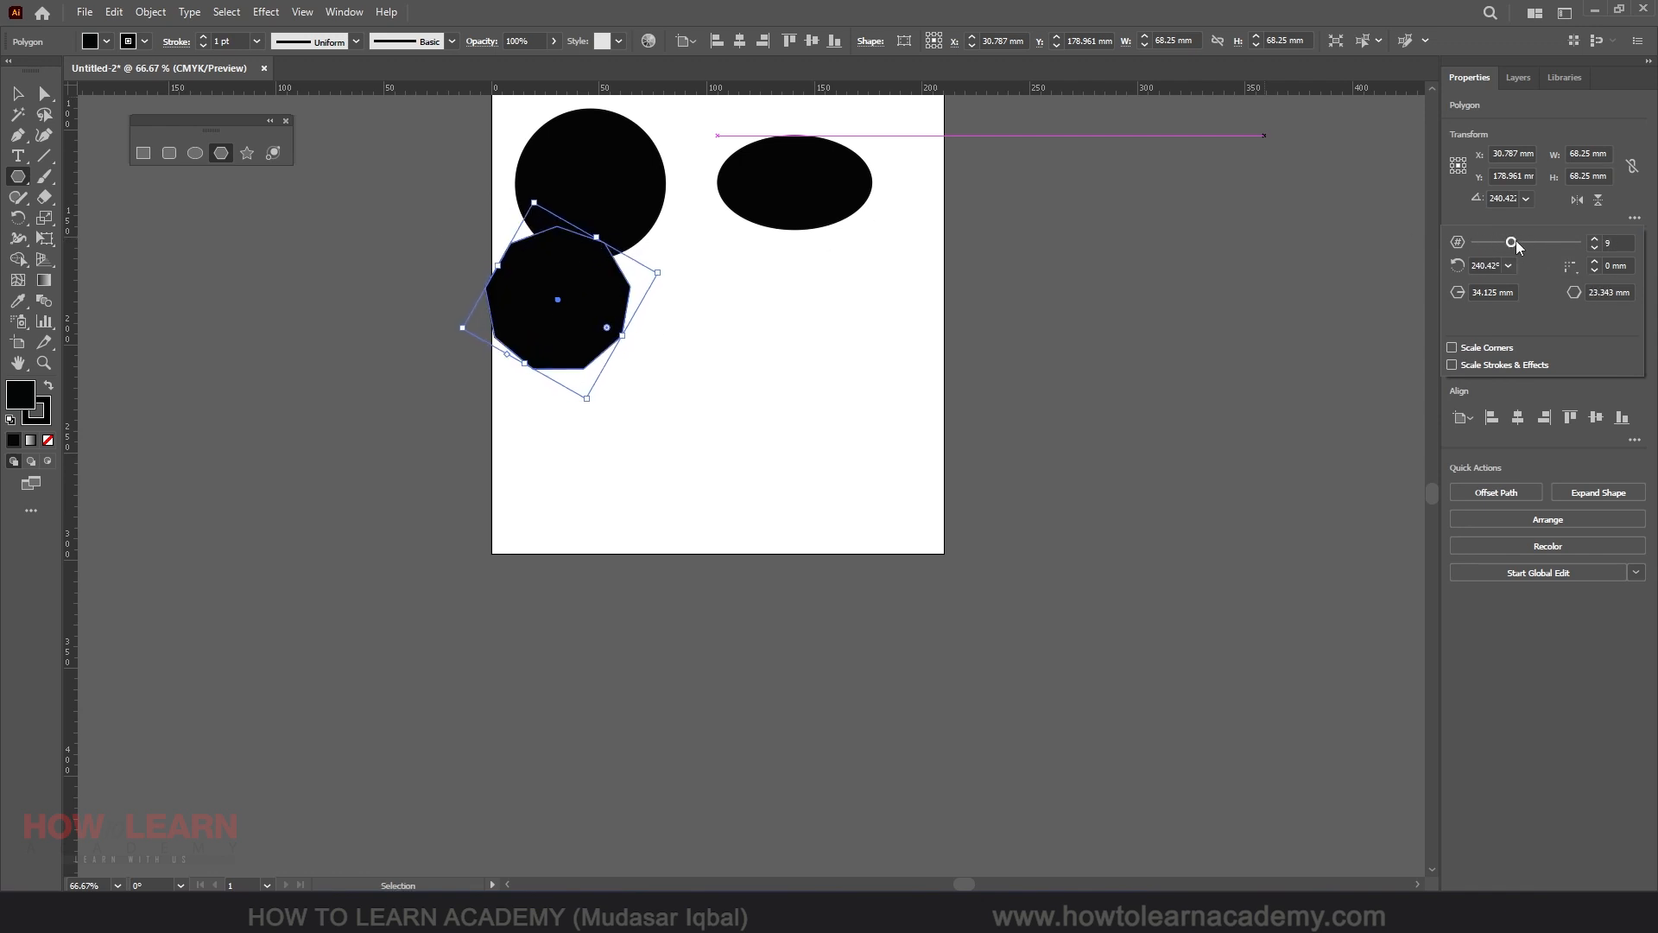
{"action": "left_click_drag", "start_coordinate": [1514, 243], "coordinate": [1560, 246]}
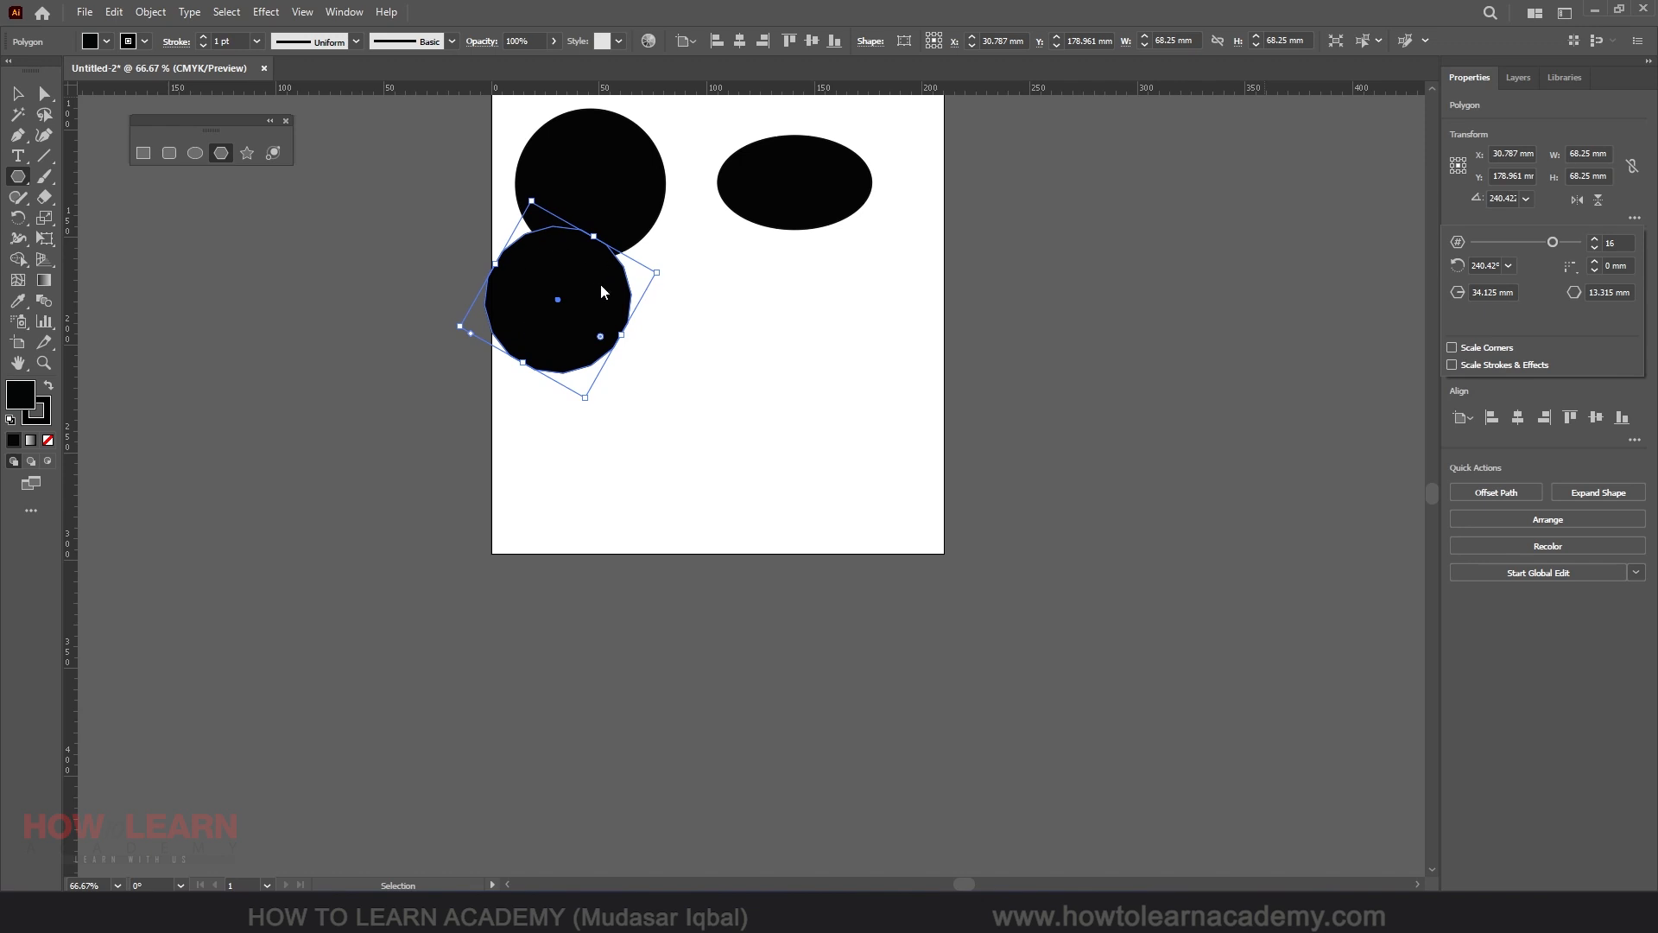
Set the polygon's side count to 3 and delete the resulting triangle.
{"action": "left_click", "coordinate": [1620, 239]}
{"action": "type", "text": "3"}
{"action": "left_click", "coordinate": [17, 93]}
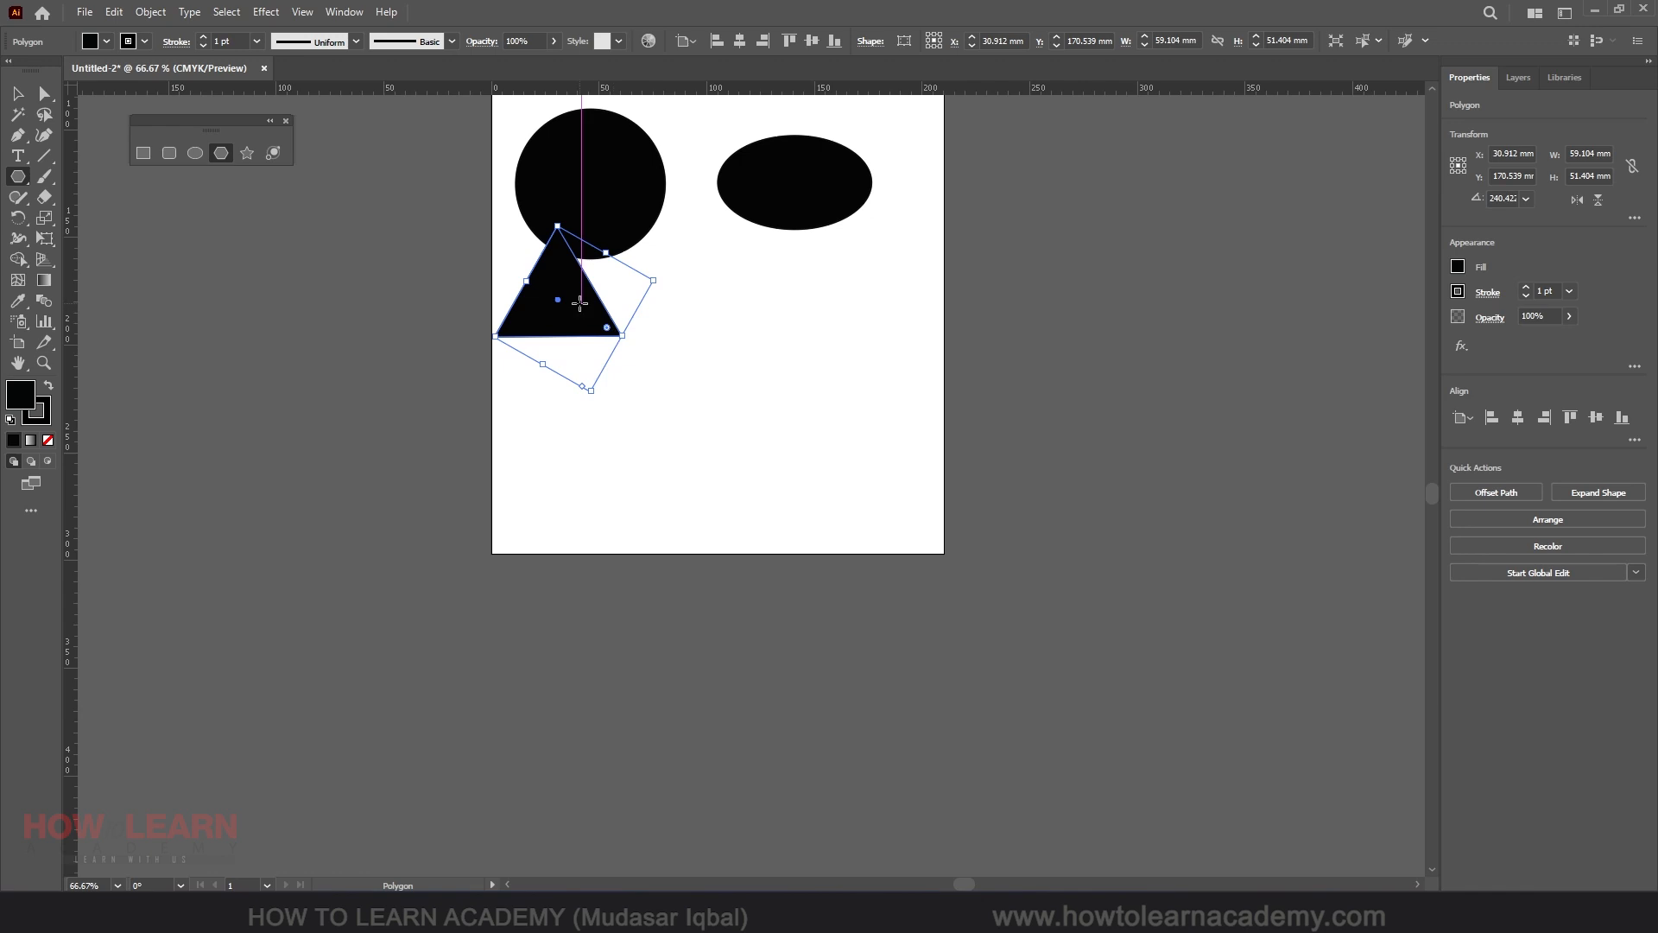
{"action": "key", "text": "Delete"}
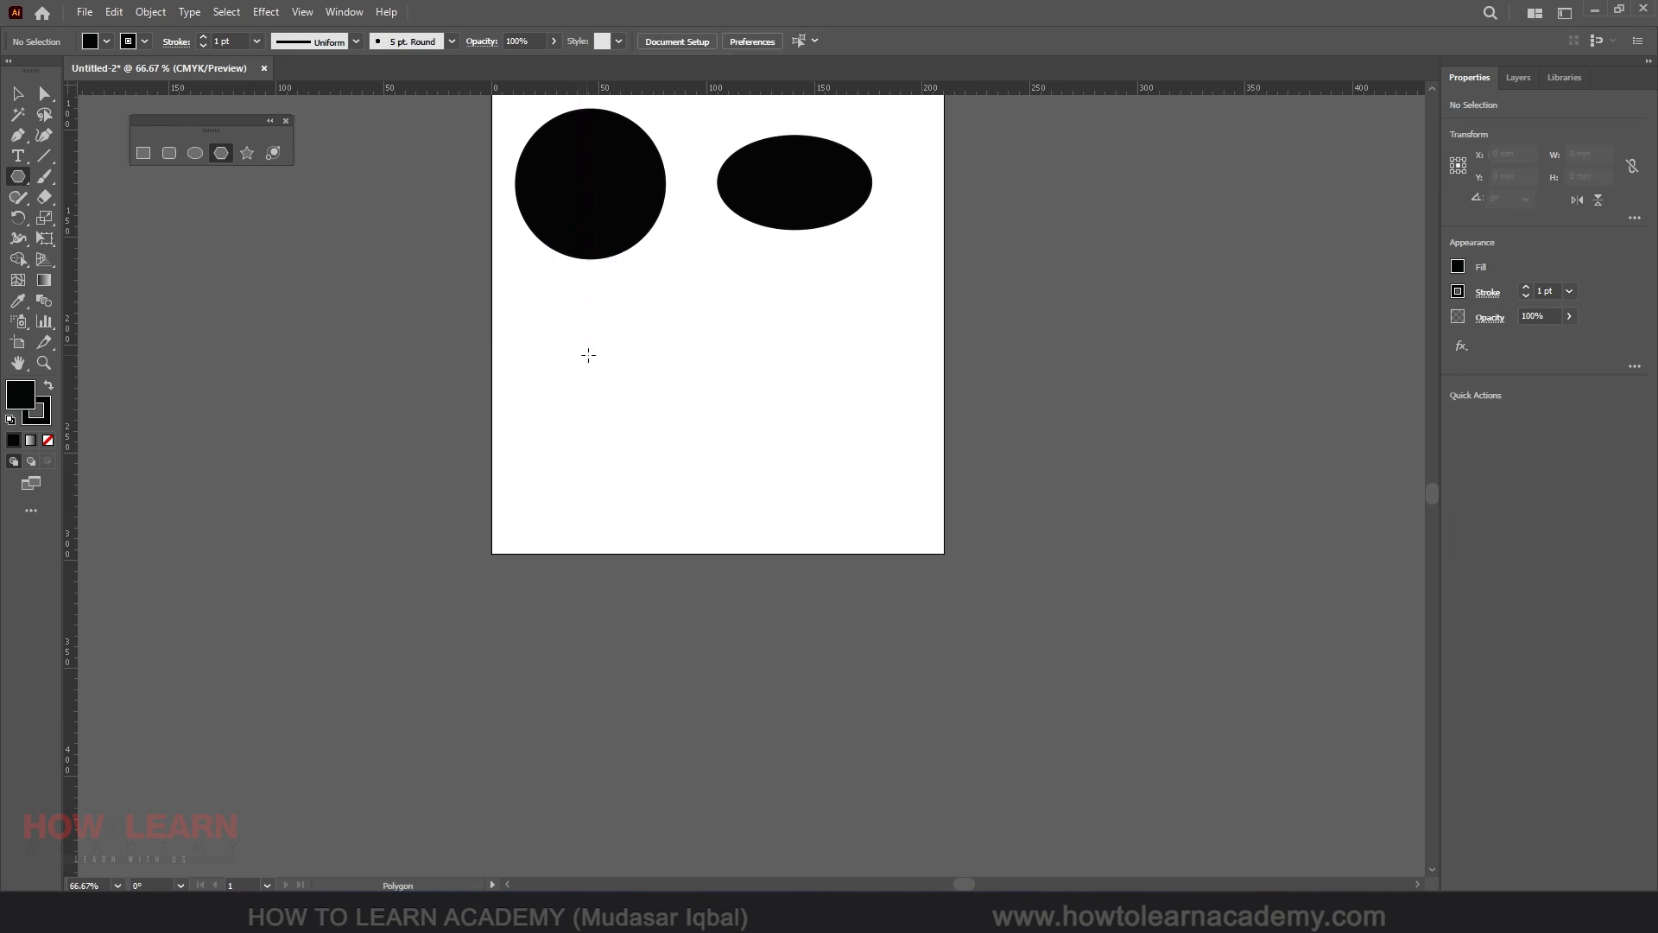
Draw a polygon below the circle, varying its sides while drawing, and finish it as a tilted square about 84.5 mm wide.
{"action": "left_click_drag", "start_coordinate": [561, 296], "coordinate": [602, 367]}
{"action": "key", "text": "Up"}
{"action": "key", "text": "Up"}
{"action": "key", "text": "Up"}
{"action": "key", "text": "Up"}
{"action": "key", "text": "Up"}
{"action": "key", "text": "Up"}
{"action": "key", "text": "Down"}
{"action": "key", "text": "Down"}
{"action": "key", "text": "Down"}
{"action": "key", "text": "Down"}
{"action": "key", "text": "Down"}
{"action": "key", "text": "Down"}
{"action": "key", "text": "Down"}
{"action": "key", "text": "Down"}
{"action": "left_click", "coordinate": [17, 94]}
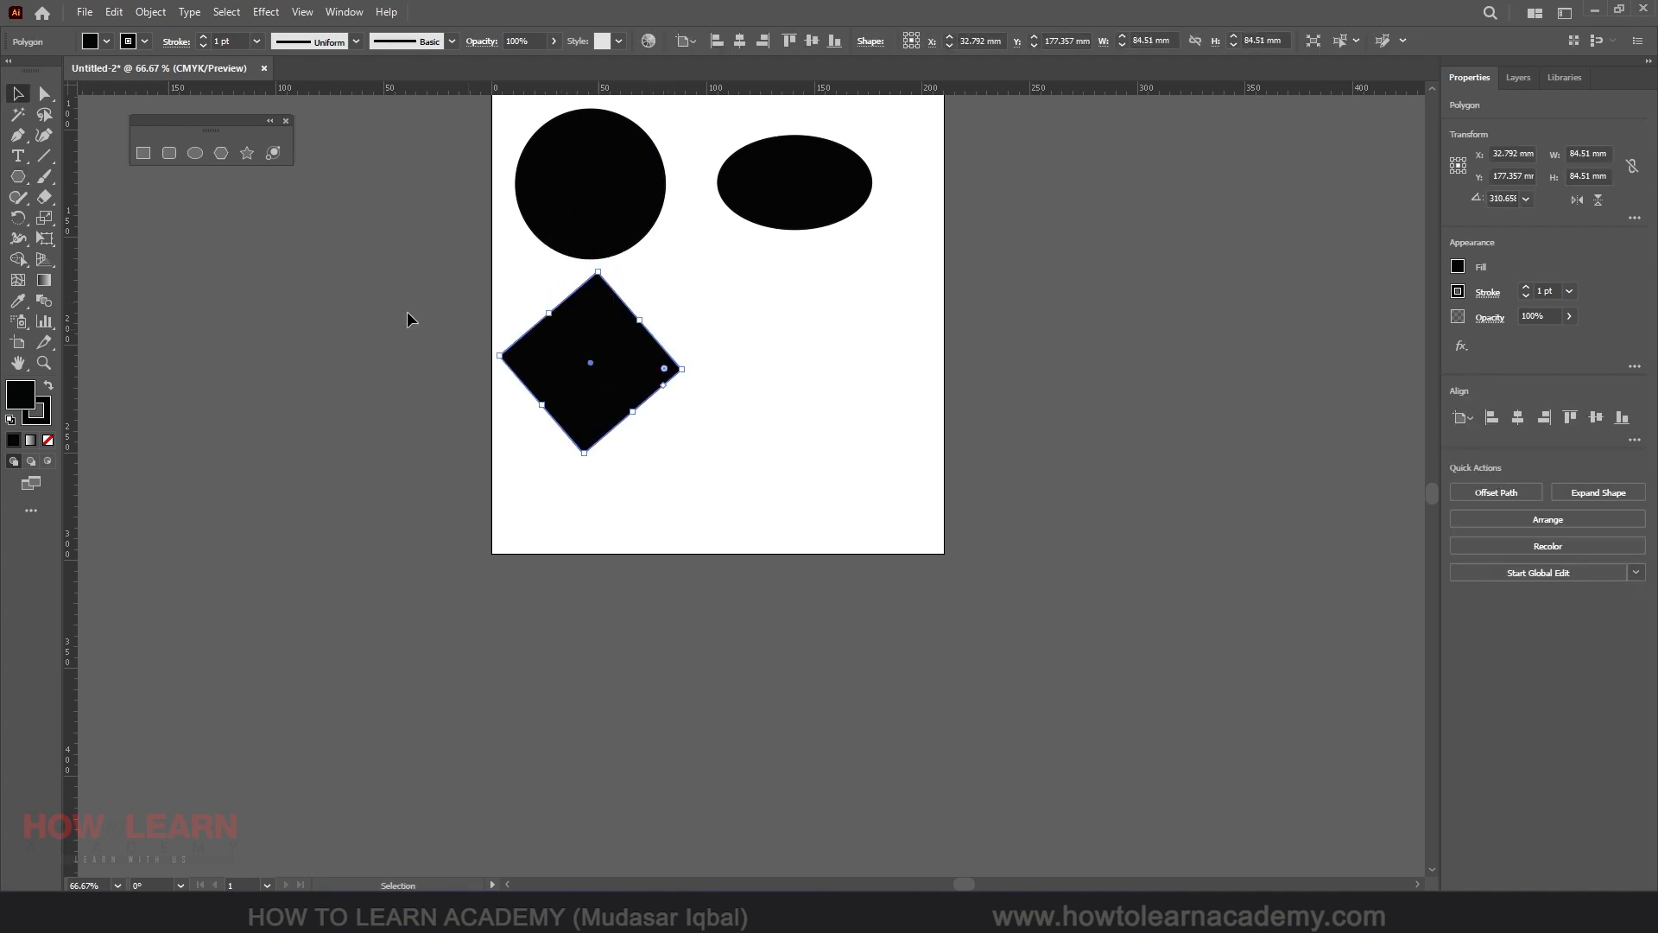
Start a five-pointed star about 59 × 61 mm below the ellipse and increase its number of points while drawing.
{"action": "left_click", "coordinate": [246, 153]}
{"action": "left_click_drag", "start_coordinate": [776, 310], "coordinate": [832, 352]}
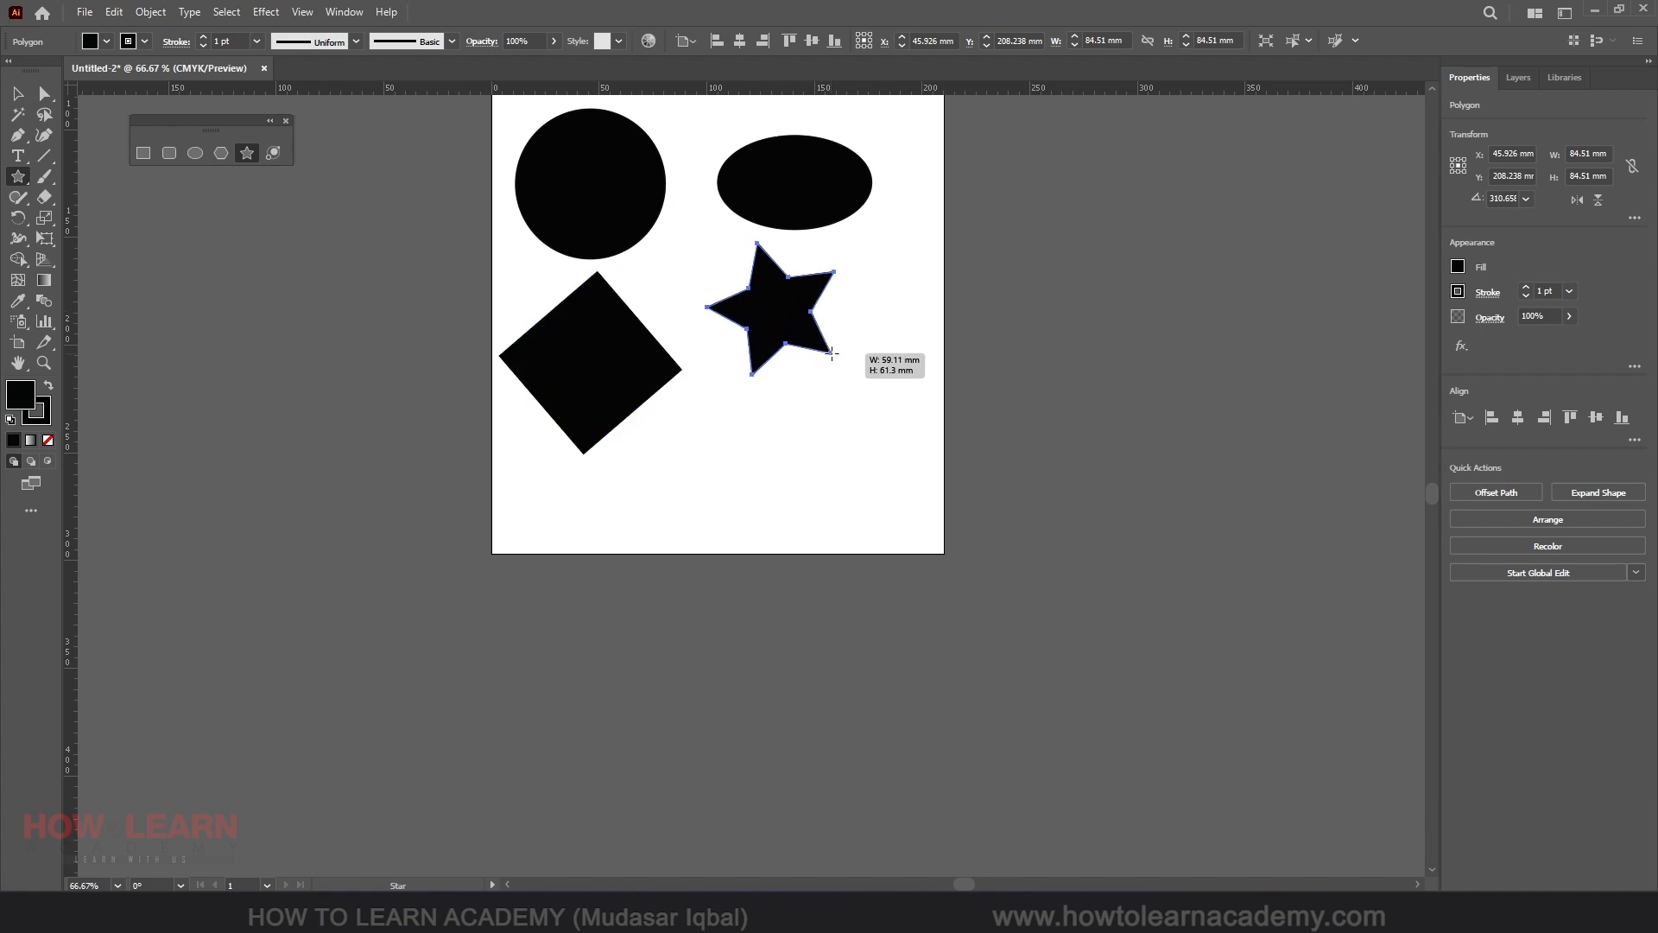
{"action": "key", "text": "Up"}
{"action": "key", "text": "Up"}
{"action": "key", "text": "Up"}
{"action": "key", "text": "Up"}
{"action": "key", "text": "Up"}
{"action": "key", "text": "Up"}
{"action": "key", "text": "Up"}
{"action": "key", "text": "Up"}
{"action": "key", "text": "Up"}
{"action": "key", "text": "Up"}
{"action": "key", "text": "Up"}
{"action": "left_click_drag", "start_coordinate": [831, 352], "coordinate": [832, 352]}
{"action": "key", "text": "Up"}
{"action": "key", "text": "Up"}
{"action": "key", "text": "Up"}
{"action": "key", "text": "Up"}
{"action": "key", "text": "Up"}
{"action": "key", "text": "Up"}
Vary the star's point count while drawing, lengthen its spikes to about 96 mm across and shorten them to about 60 mm.
{"action": "key", "text": "Down"}
{"action": "key", "text": "Down"}
{"action": "key", "text": "Down"}
{"action": "key", "text": "Down"}
{"action": "key", "text": "Down"}
{"action": "key", "text": "Down"}
{"action": "key", "text": "Down"}
{"action": "key", "text": "Down"}
{"action": "key", "text": "Down"}
{"action": "key", "text": "Down"}
{"action": "key", "text": "Down"}
{"action": "key", "text": "Down"}
{"action": "key", "text": "Down"}
{"action": "key", "text": "Down"}
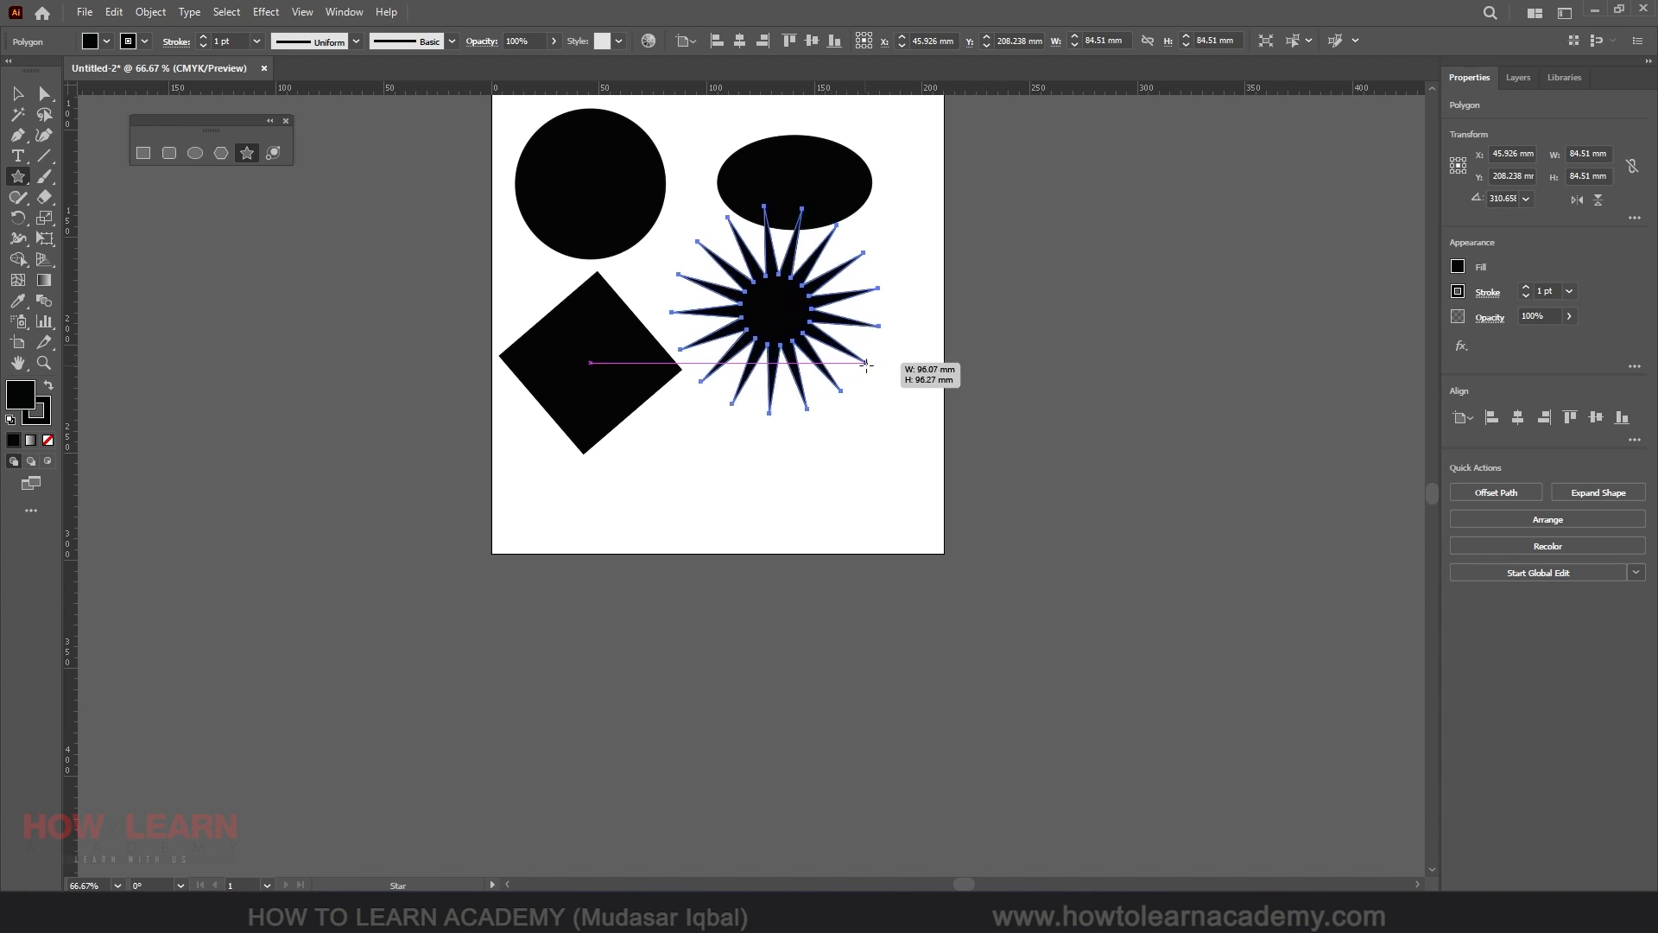
{"action": "left_click_drag", "start_coordinate": [866, 364], "coordinate": [831, 346]}
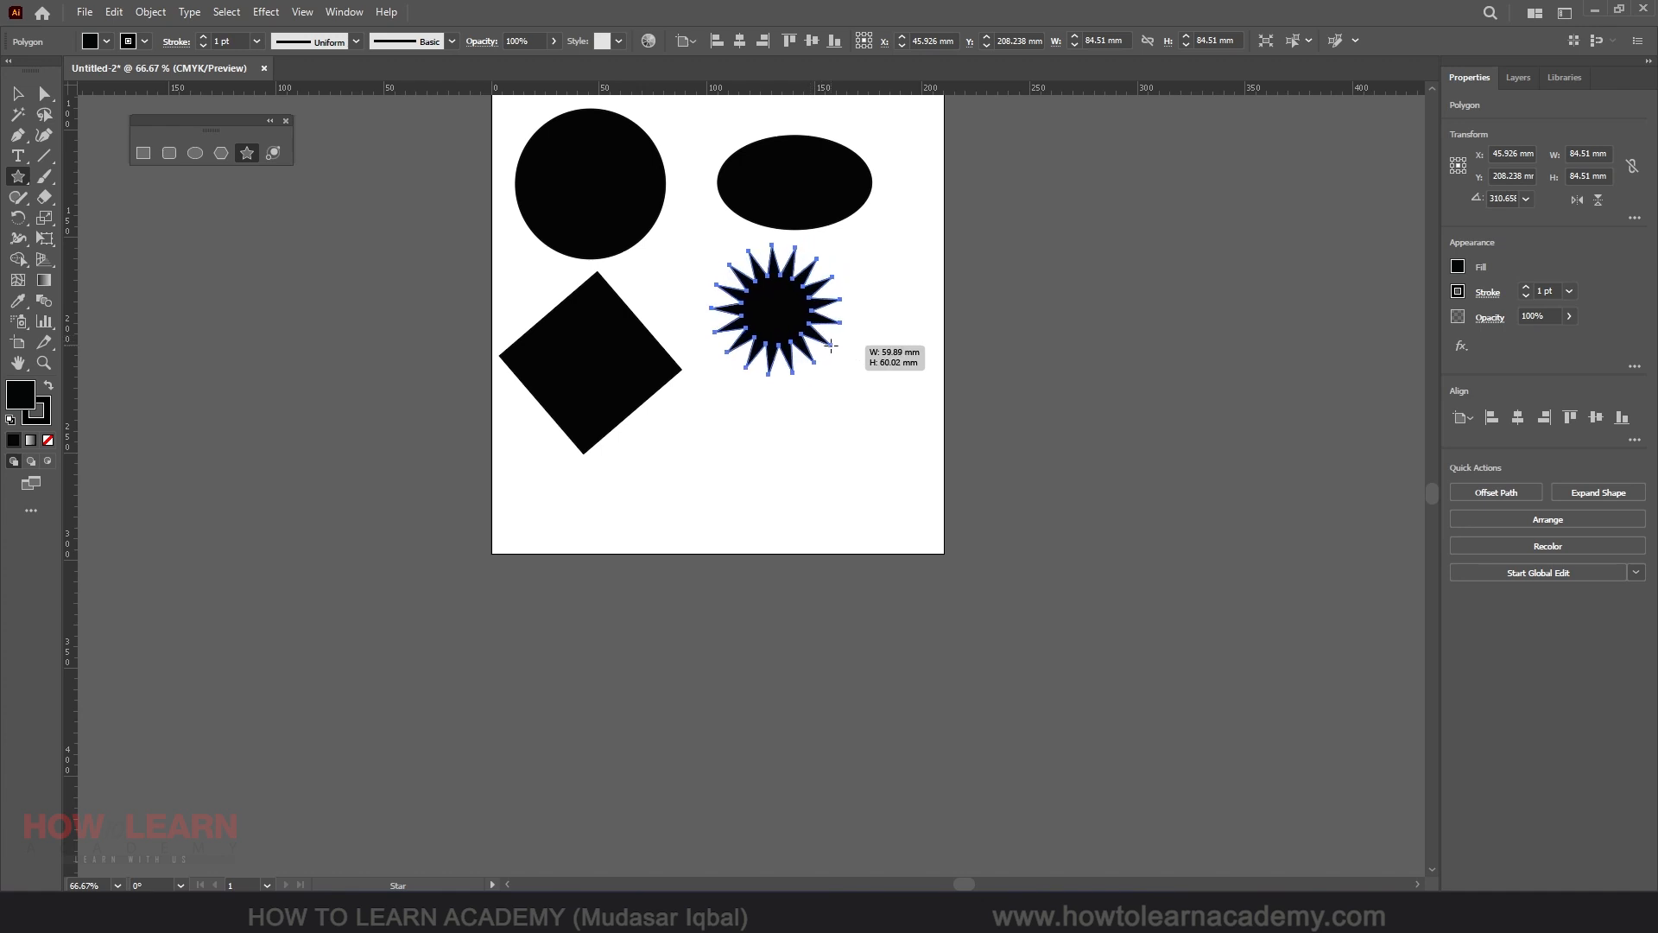
Add more points to the star and finish it as a short-toothed badge about 39 mm across.
{"action": "key", "text": "Up"}
{"action": "key", "text": "Up"}
{"action": "key", "text": "Up"}
{"action": "key", "text": "Up"}
{"action": "key", "text": "Up"}
{"action": "key", "text": "Up"}
{"action": "key", "text": "Up"}
{"action": "key", "text": "Up"}
{"action": "key", "text": "Up"}
{"action": "left_click_drag", "start_coordinate": [831, 346], "coordinate": [808, 335]}
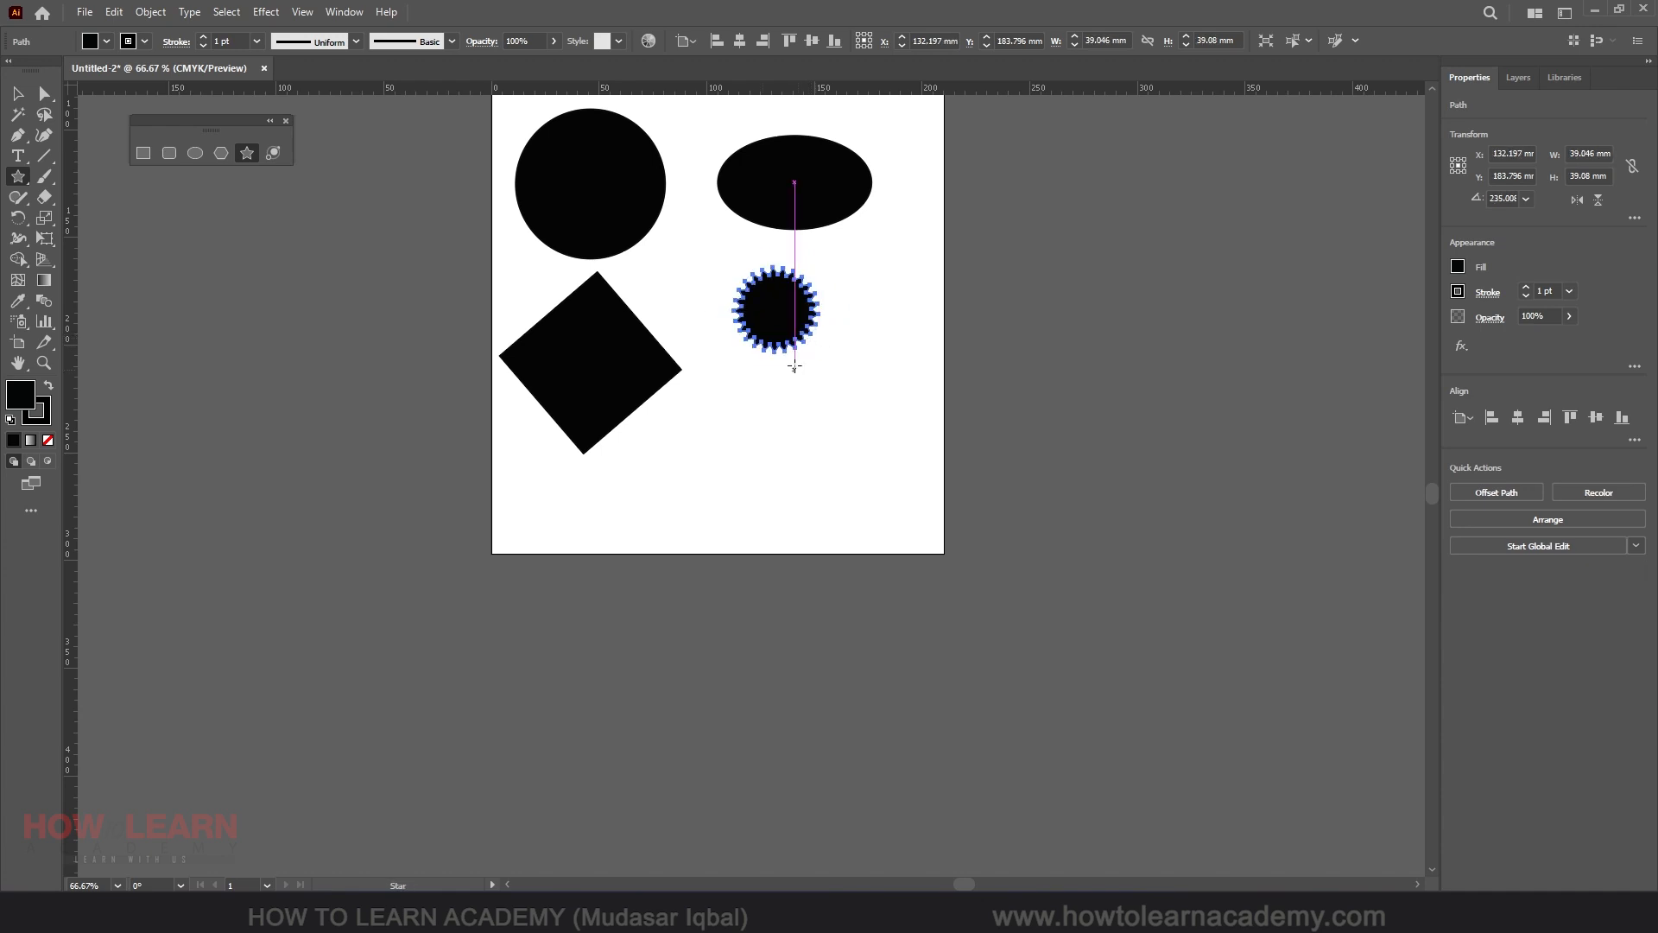
Move the many-pointed star slightly down and to the right on the artboard.
{"action": "left_click", "coordinate": [17, 94]}
{"action": "key", "text": "ctrl+equal"}
{"action": "key", "text": "ctrl+equal"}
{"action": "key", "text": "ctrl+equal"}
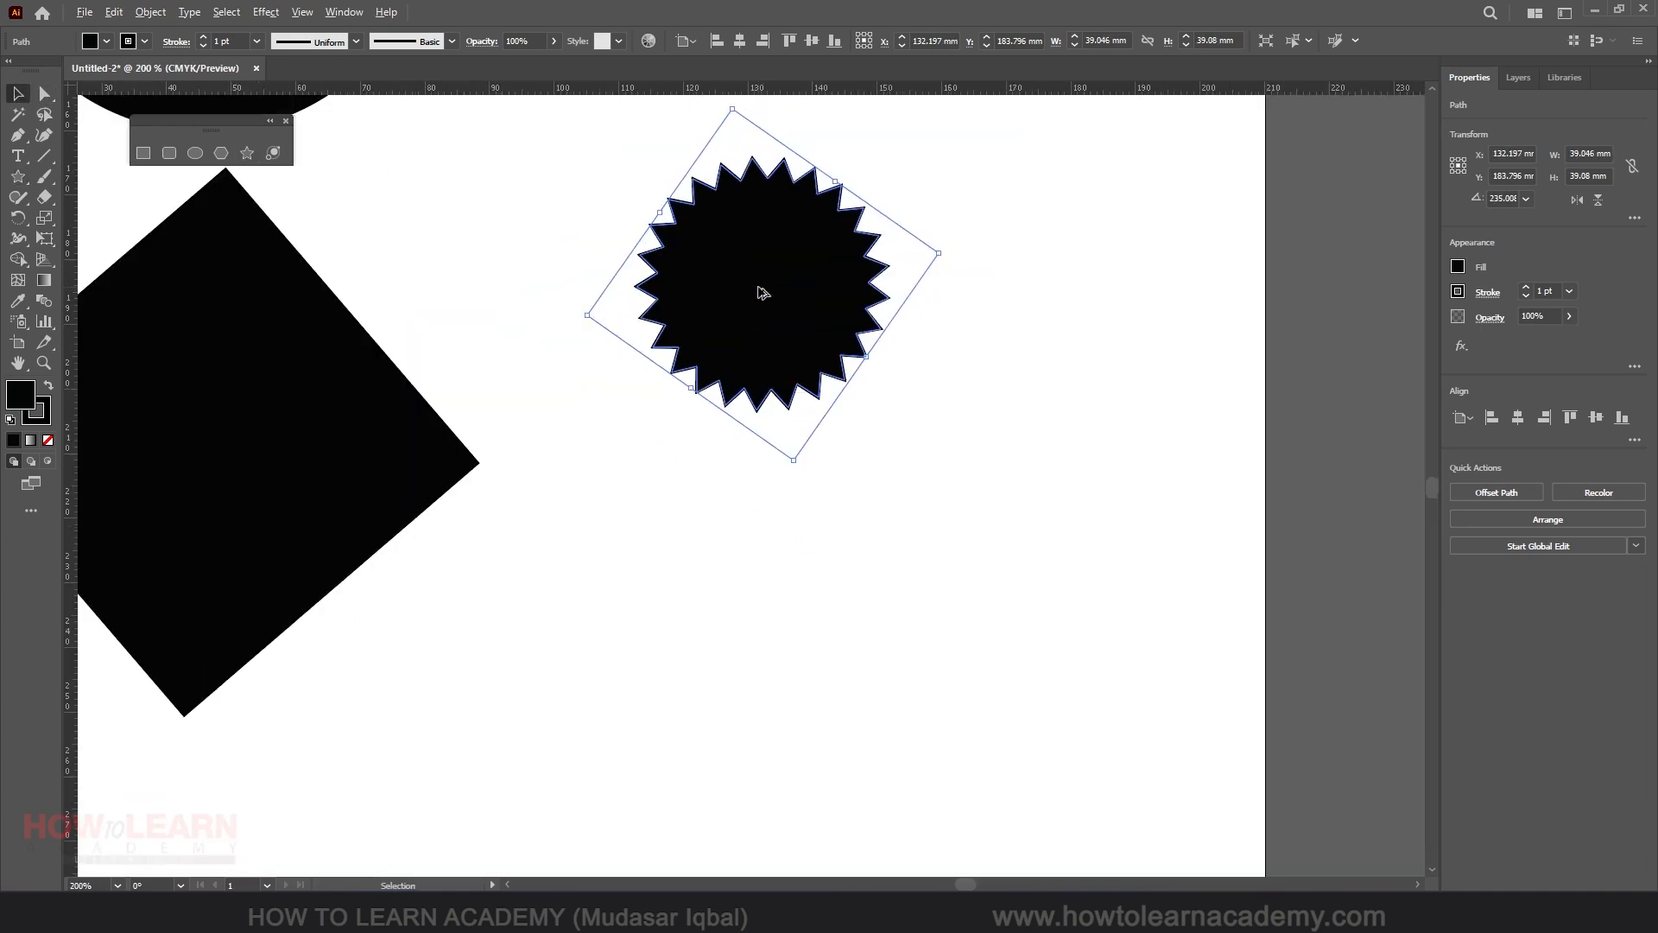
{"action": "left_click_drag", "start_coordinate": [756, 223], "coordinate": [830, 309]}
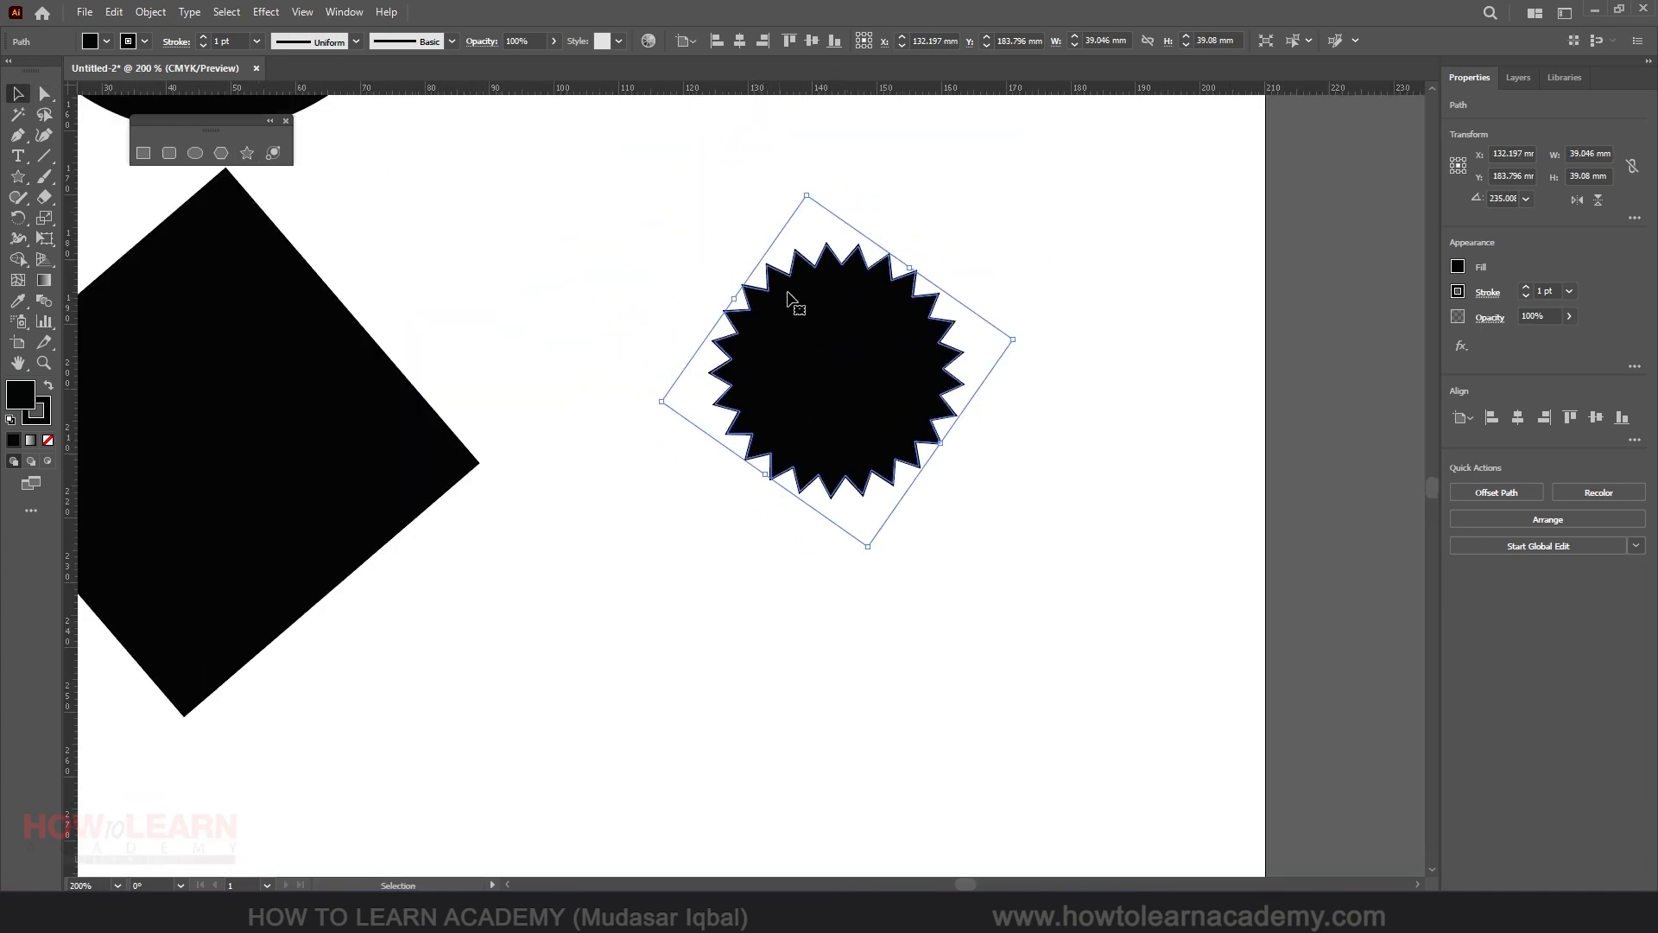
{"action": "key", "text": "ctrl+minus"}
{"action": "key", "text": "ctrl+minus"}
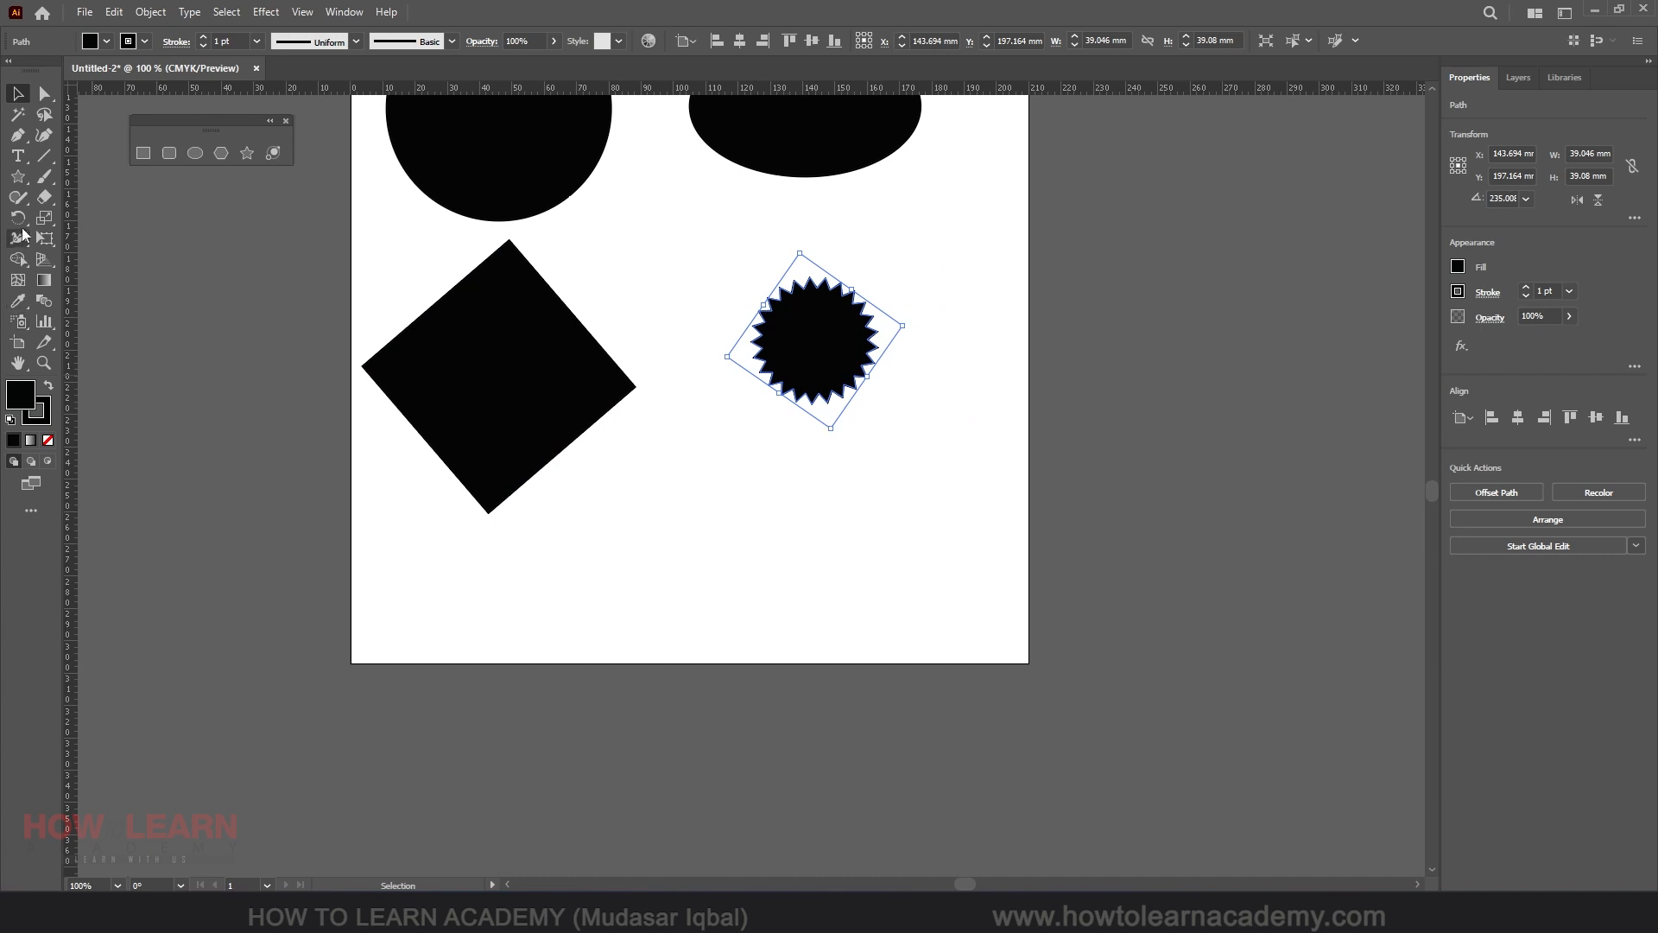
Delete the tilted square and the many-pointed star.
{"action": "scroll", "coordinate": [610, 504], "scroll_direction": "down", "scroll_amount": 1}
{"action": "scroll", "coordinate": [611, 409], "scroll_direction": "up", "scroll_amount": 2}
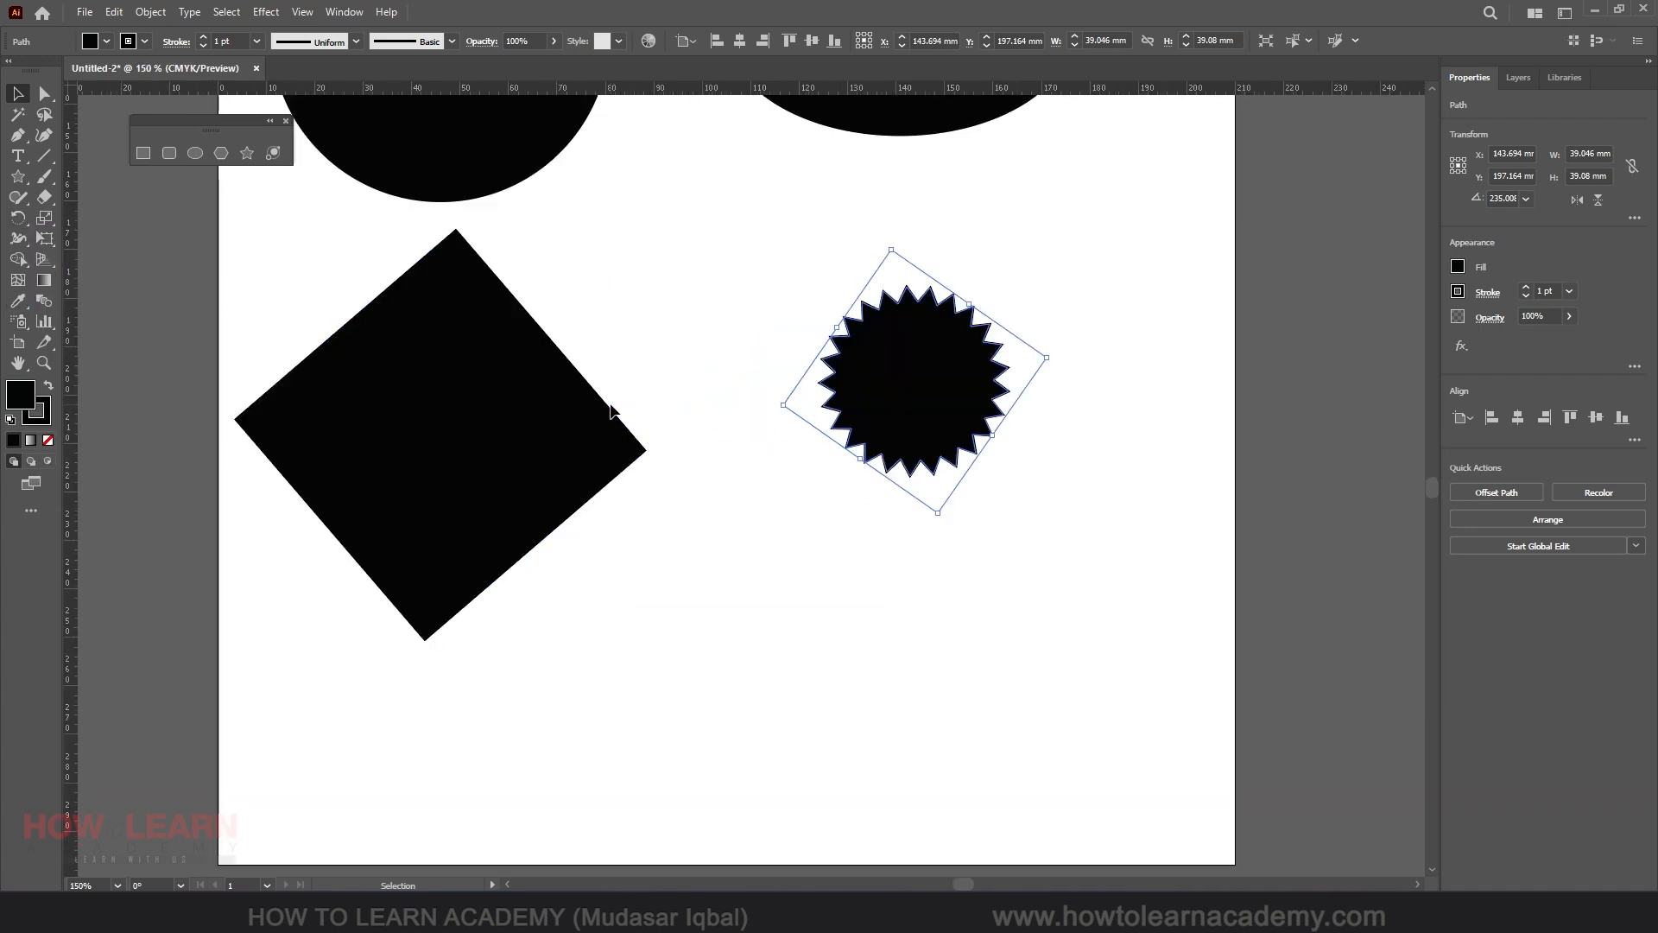
{"action": "scroll", "coordinate": [559, 443], "scroll_direction": "down", "scroll_amount": 1}
{"action": "scroll", "coordinate": [560, 441], "scroll_direction": "down", "scroll_amount": 2}
{"action": "scroll", "coordinate": [622, 368], "scroll_direction": "up", "scroll_amount": 1}
{"action": "left_click_drag", "start_coordinate": [498, 466], "coordinate": [499, 469]}
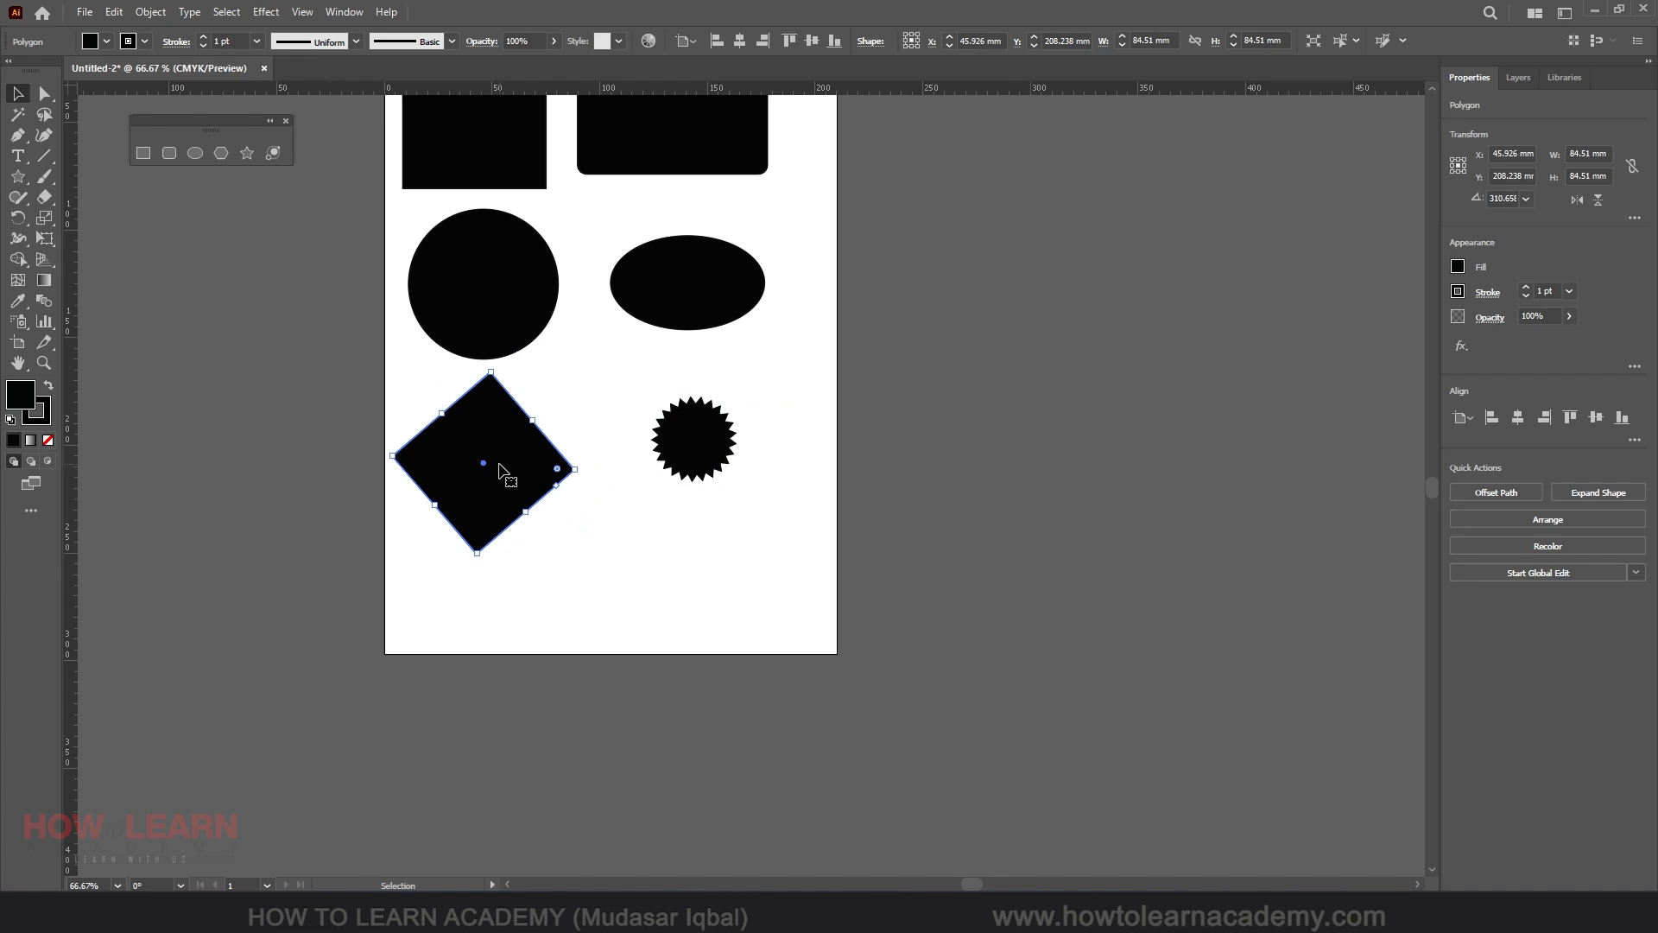
{"action": "key", "text": "Delete"}
{"action": "left_click", "coordinate": [704, 436]}
{"action": "key", "text": "Delete"}
Delete the ellipse and the circle, keeping only the two rectangles.
{"action": "left_click", "coordinate": [703, 271]}
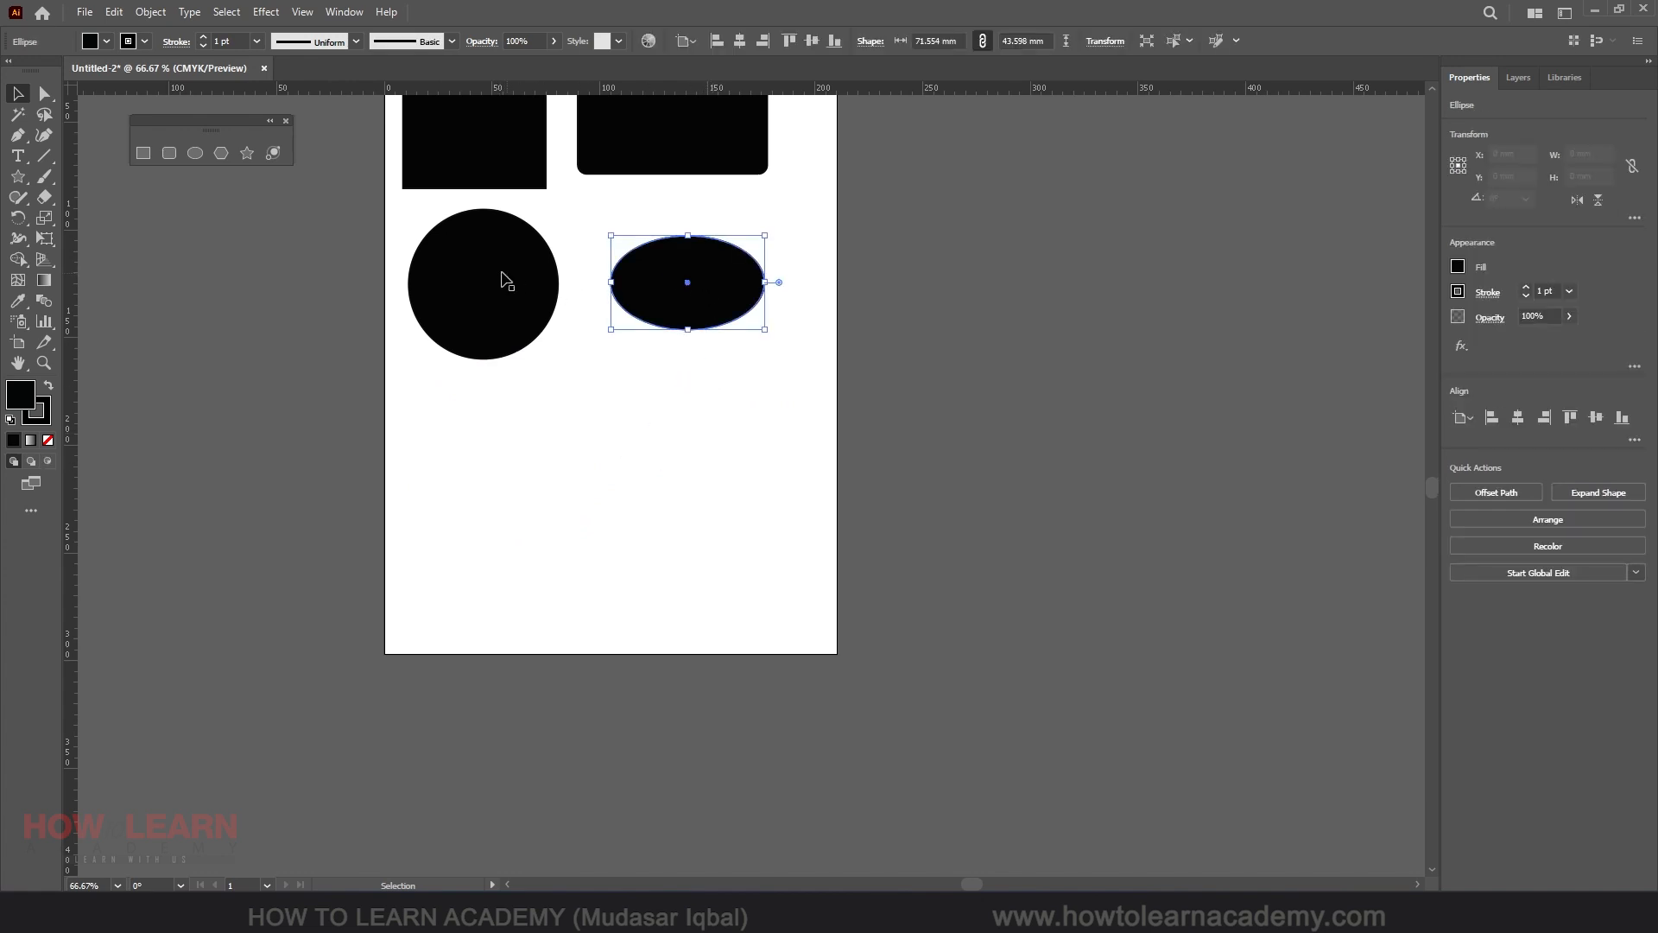
{"action": "key", "text": "Delete"}
{"action": "left_click", "coordinate": [505, 281]}
{"action": "scroll", "coordinate": [558, 404], "scroll_direction": "up", "scroll_amount": 1}
{"action": "key", "text": "Delete"}
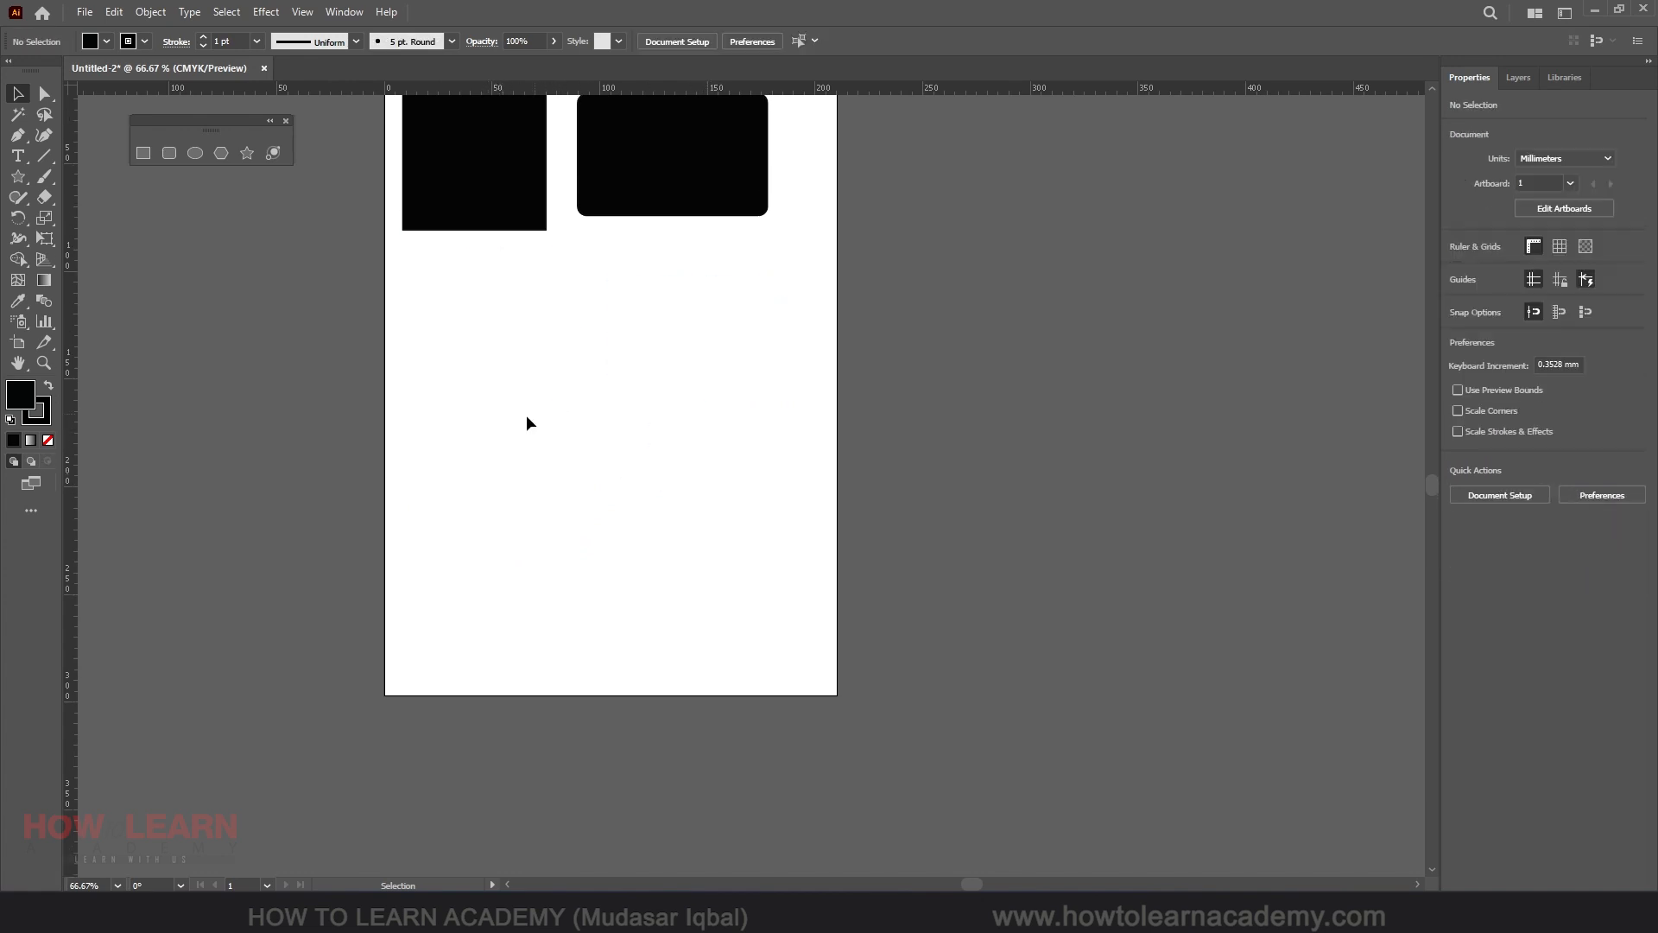
Draw a star about 78 mm across below the square and delete it.
{"action": "left_click", "coordinate": [17, 176]}
{"action": "left_click_drag", "start_coordinate": [477, 307], "coordinate": [549, 360]}
{"action": "key", "text": "Delete"}
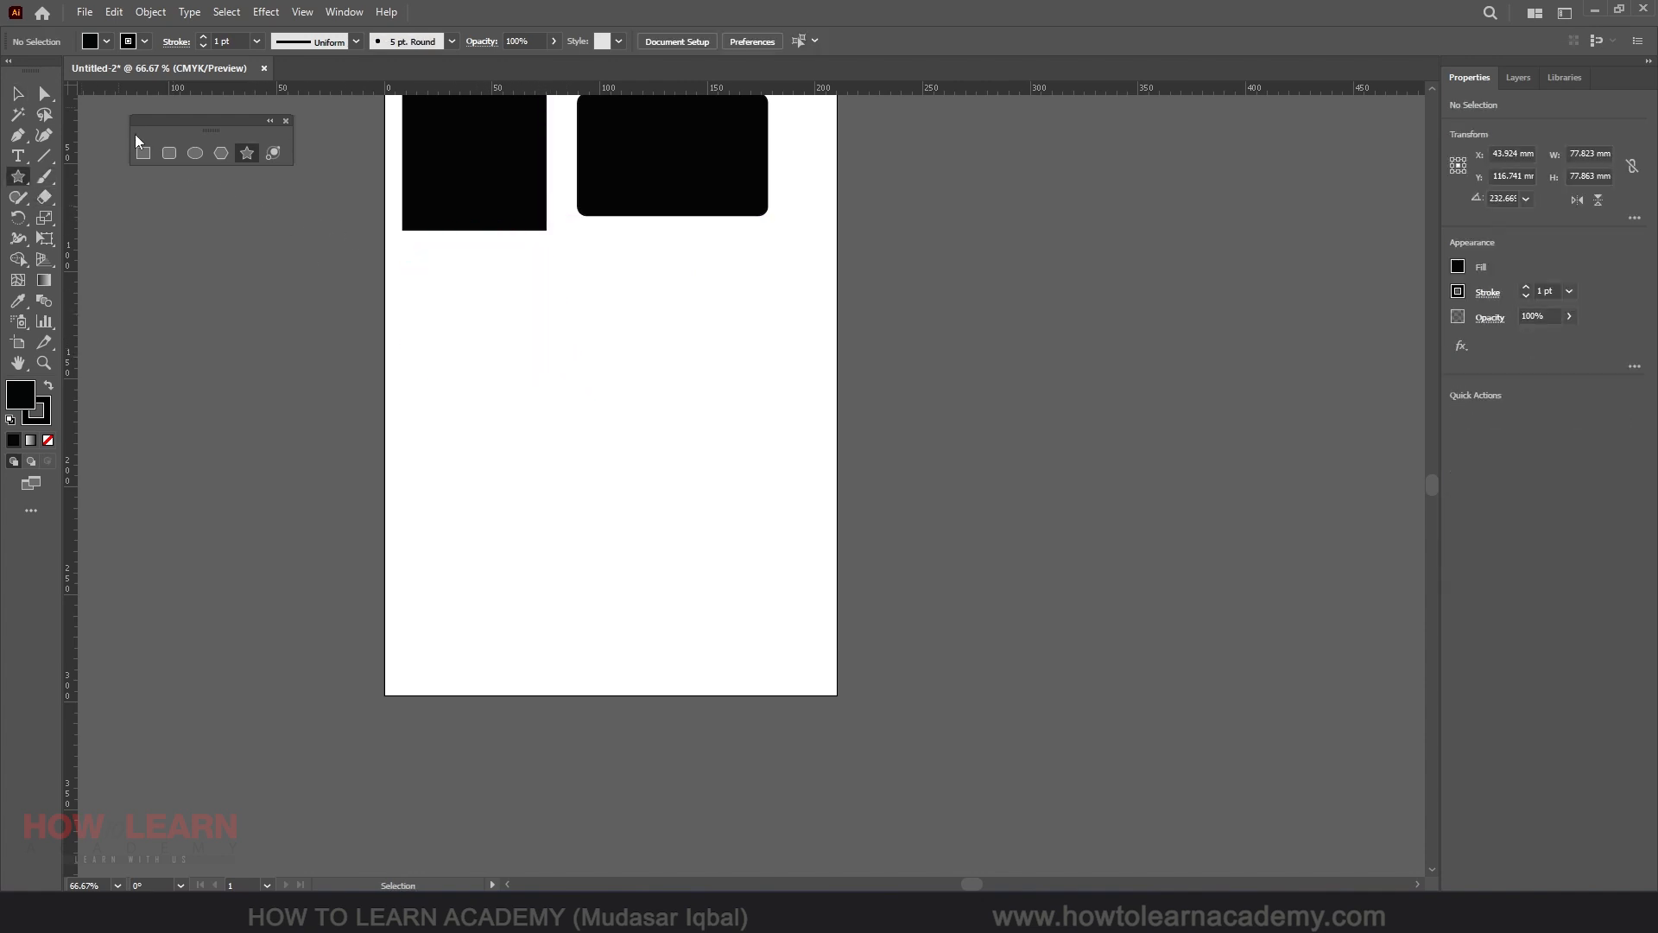
Create a rectangle 500 mm wide and 500 mm high by entering its exact dimensions.
{"action": "left_click", "coordinate": [143, 153]}
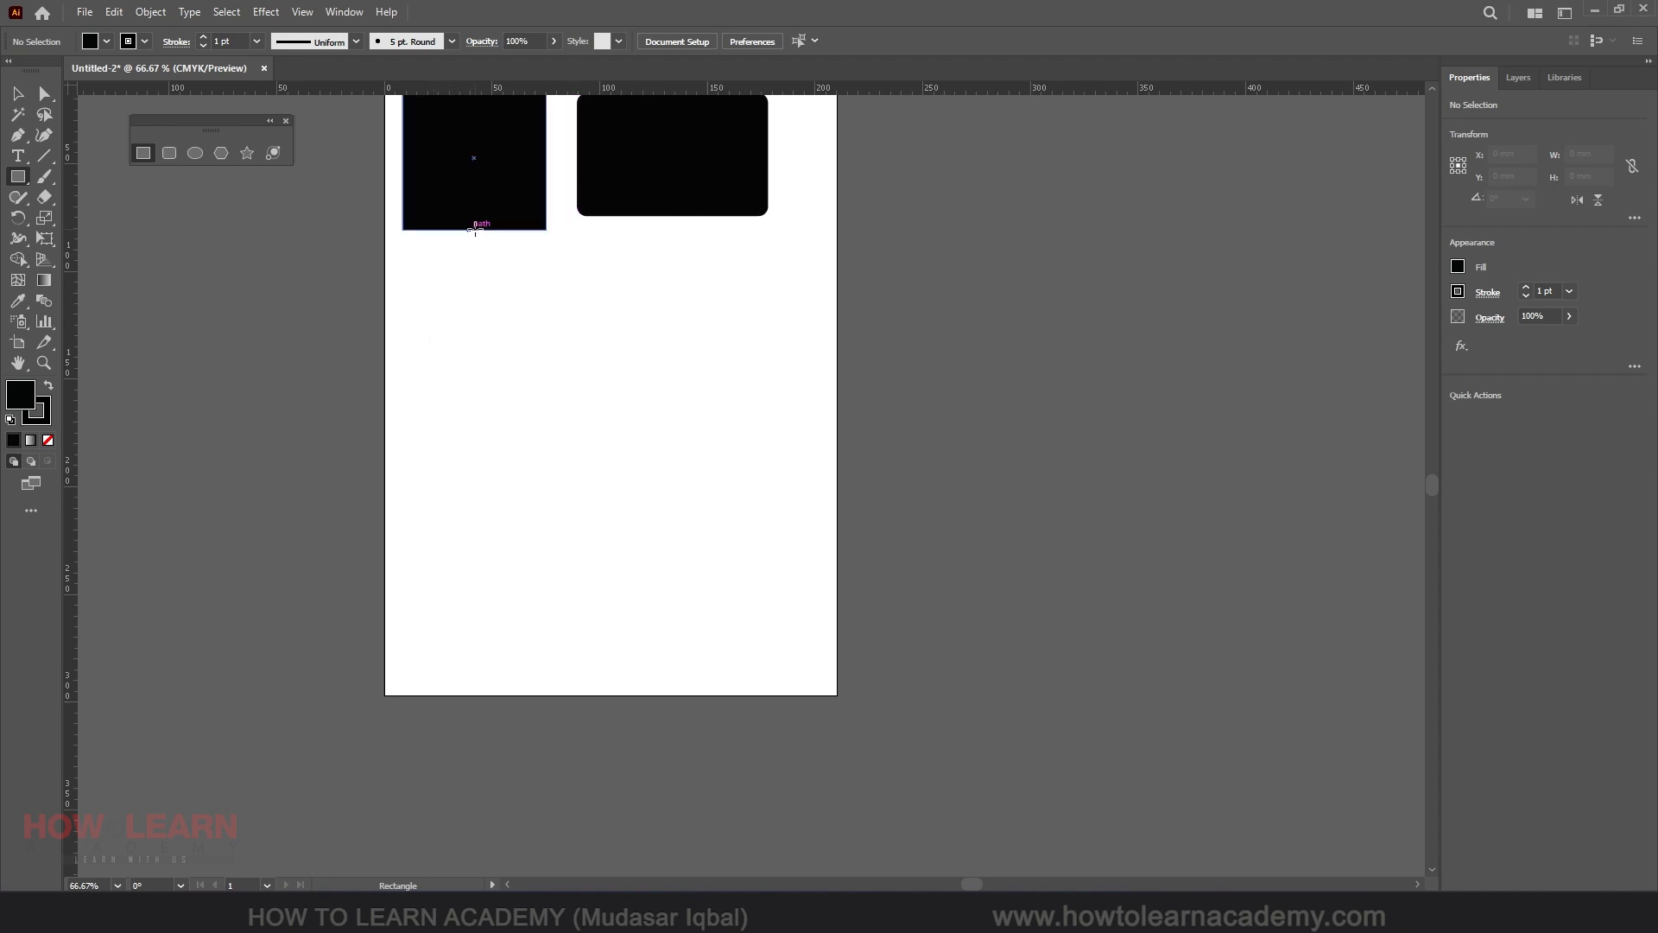
{"action": "left_click", "coordinate": [530, 314]}
{"action": "left_click_drag", "start_coordinate": [771, 376], "coordinate": [518, 265]}
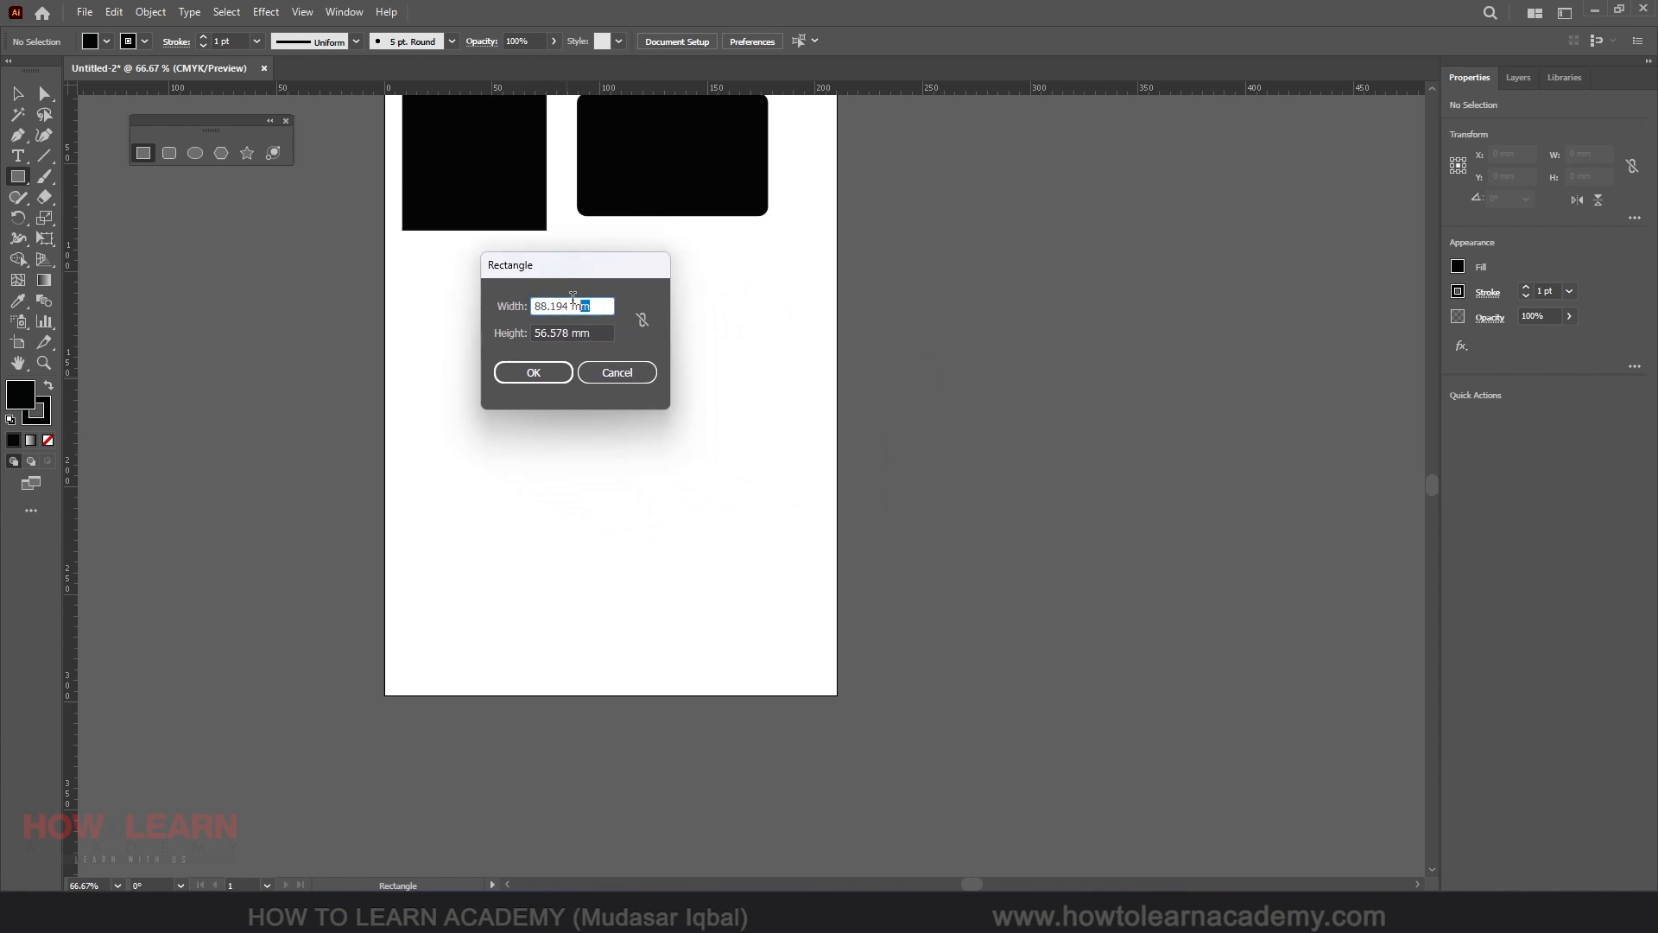
{"action": "key", "text": "Tab"}
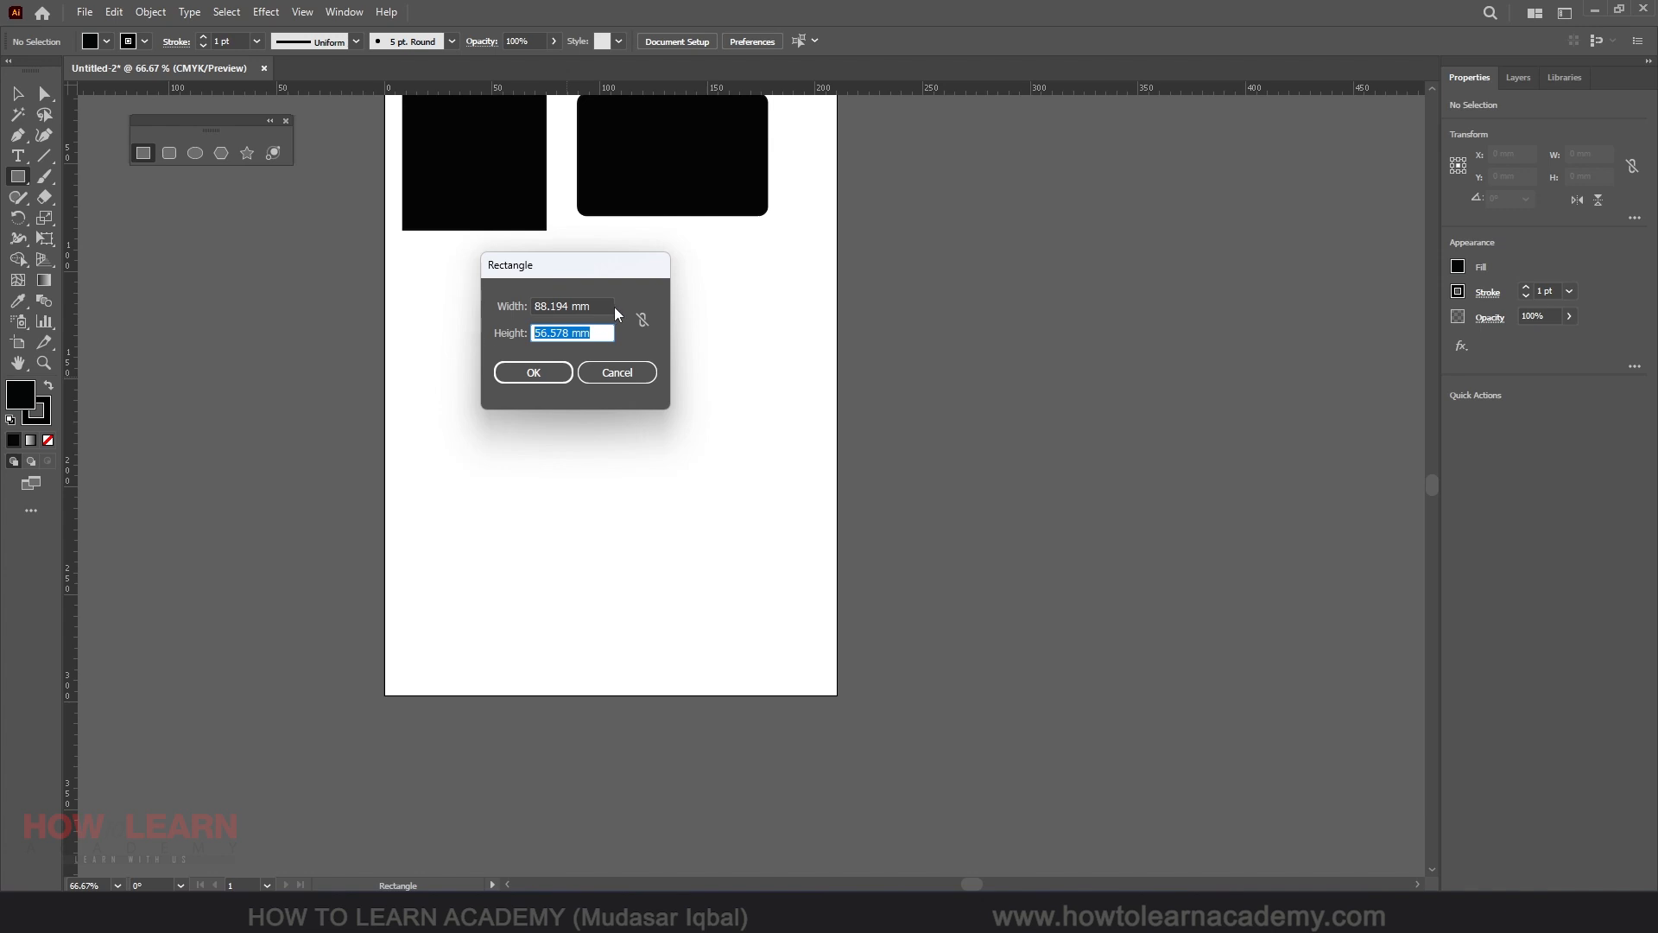
{"action": "key", "text": "shift+Tab"}
{"action": "type", "text": "5"}
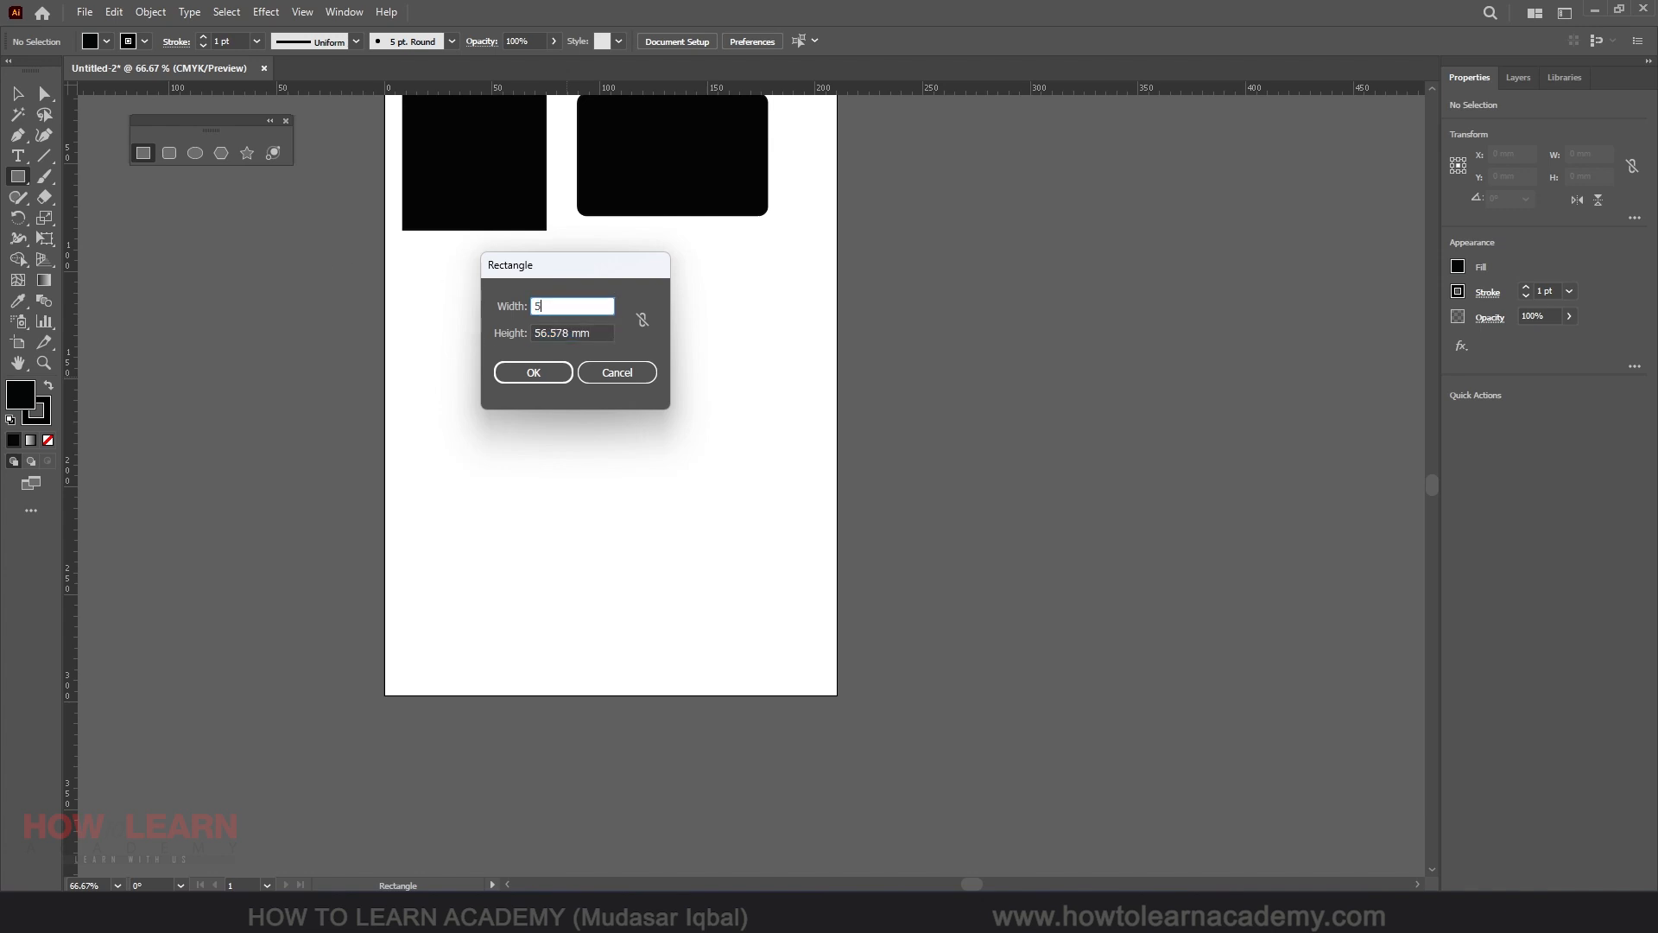
{"action": "key", "text": "Tab"}
{"action": "type", "text": "5"}
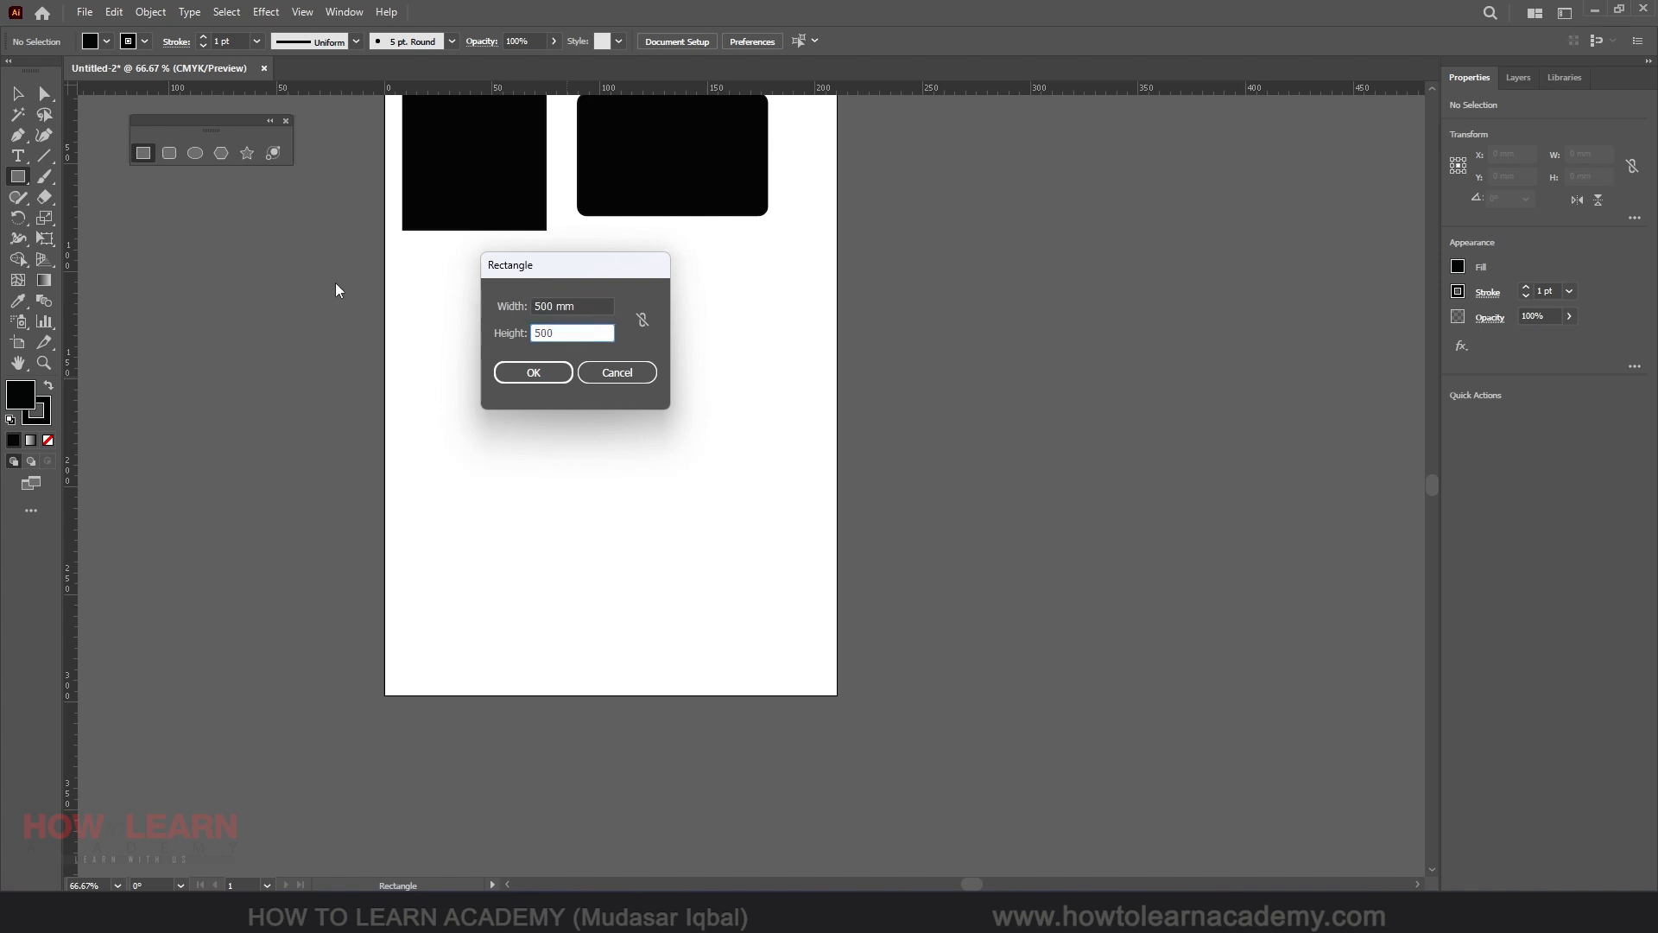
{"action": "key", "text": "Return"}
Shift the 500 mm square slightly and delete it, keeping the two smaller rectangles.
{"action": "scroll", "coordinate": [622, 416], "scroll_direction": "down", "scroll_amount": 5}
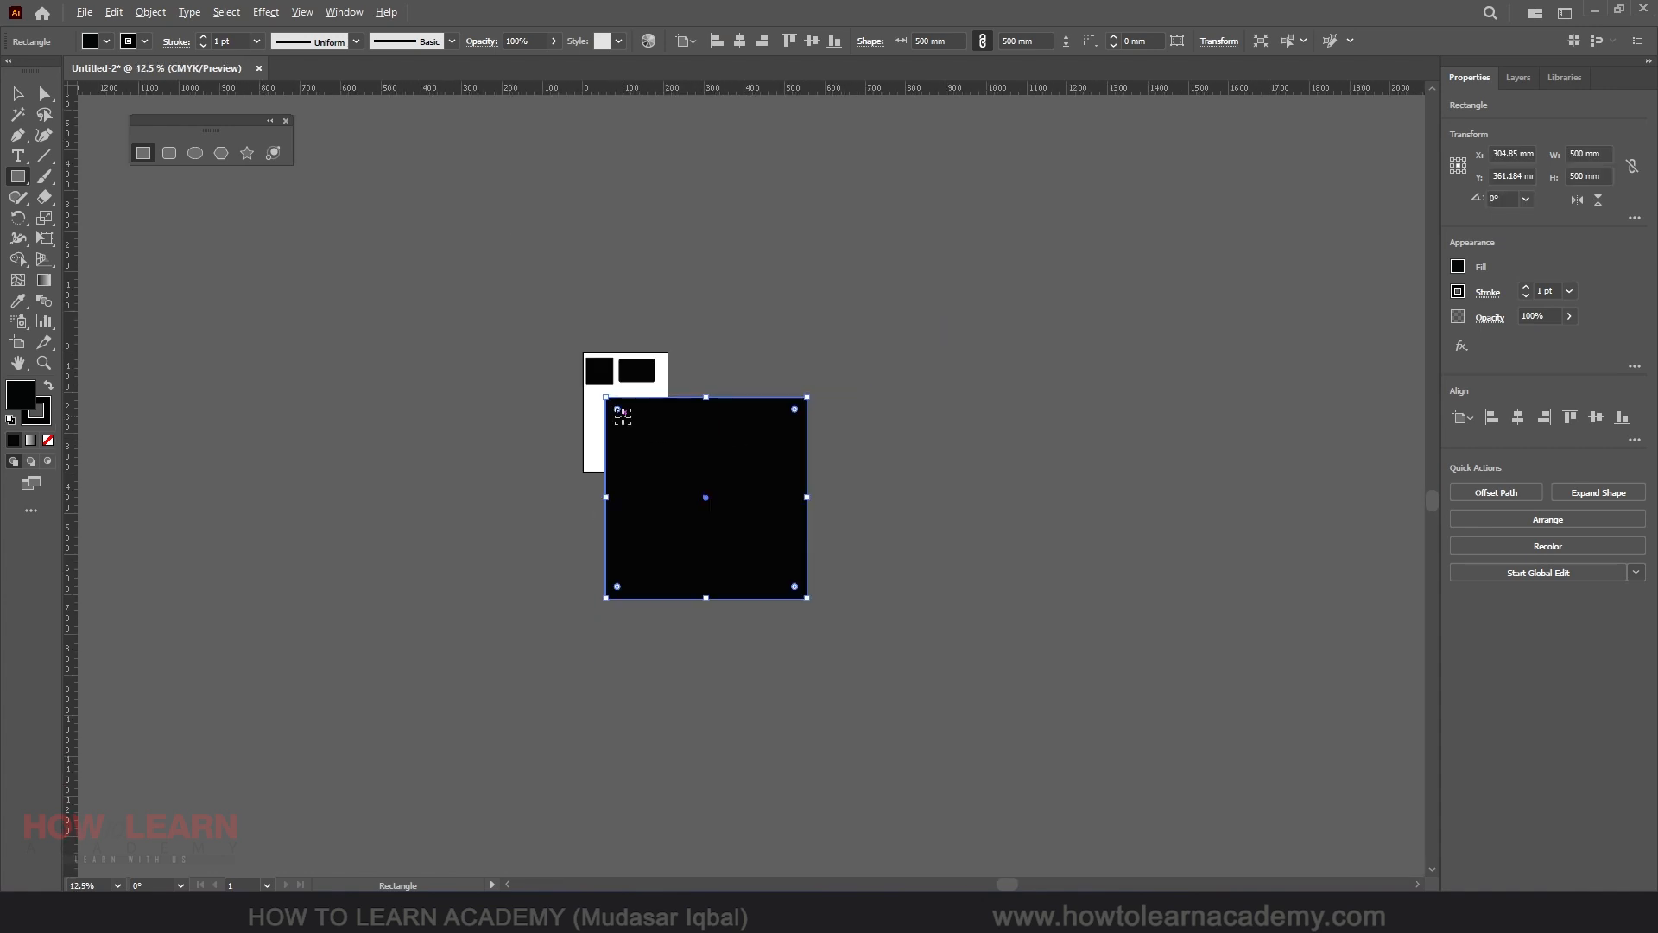
{"action": "scroll", "coordinate": [785, 470], "scroll_direction": "up", "scroll_amount": 2}
{"action": "key", "text": "v"}
{"action": "mouse_move", "coordinate": [739, 478]}
{"action": "left_mouse_down"}
{"action": "mouse_move", "coordinate": [756, 460]}
{"action": "mouse_move", "coordinate": [707, 485]}
{"action": "mouse_move", "coordinate": [742, 491]}
{"action": "left_mouse_up"}
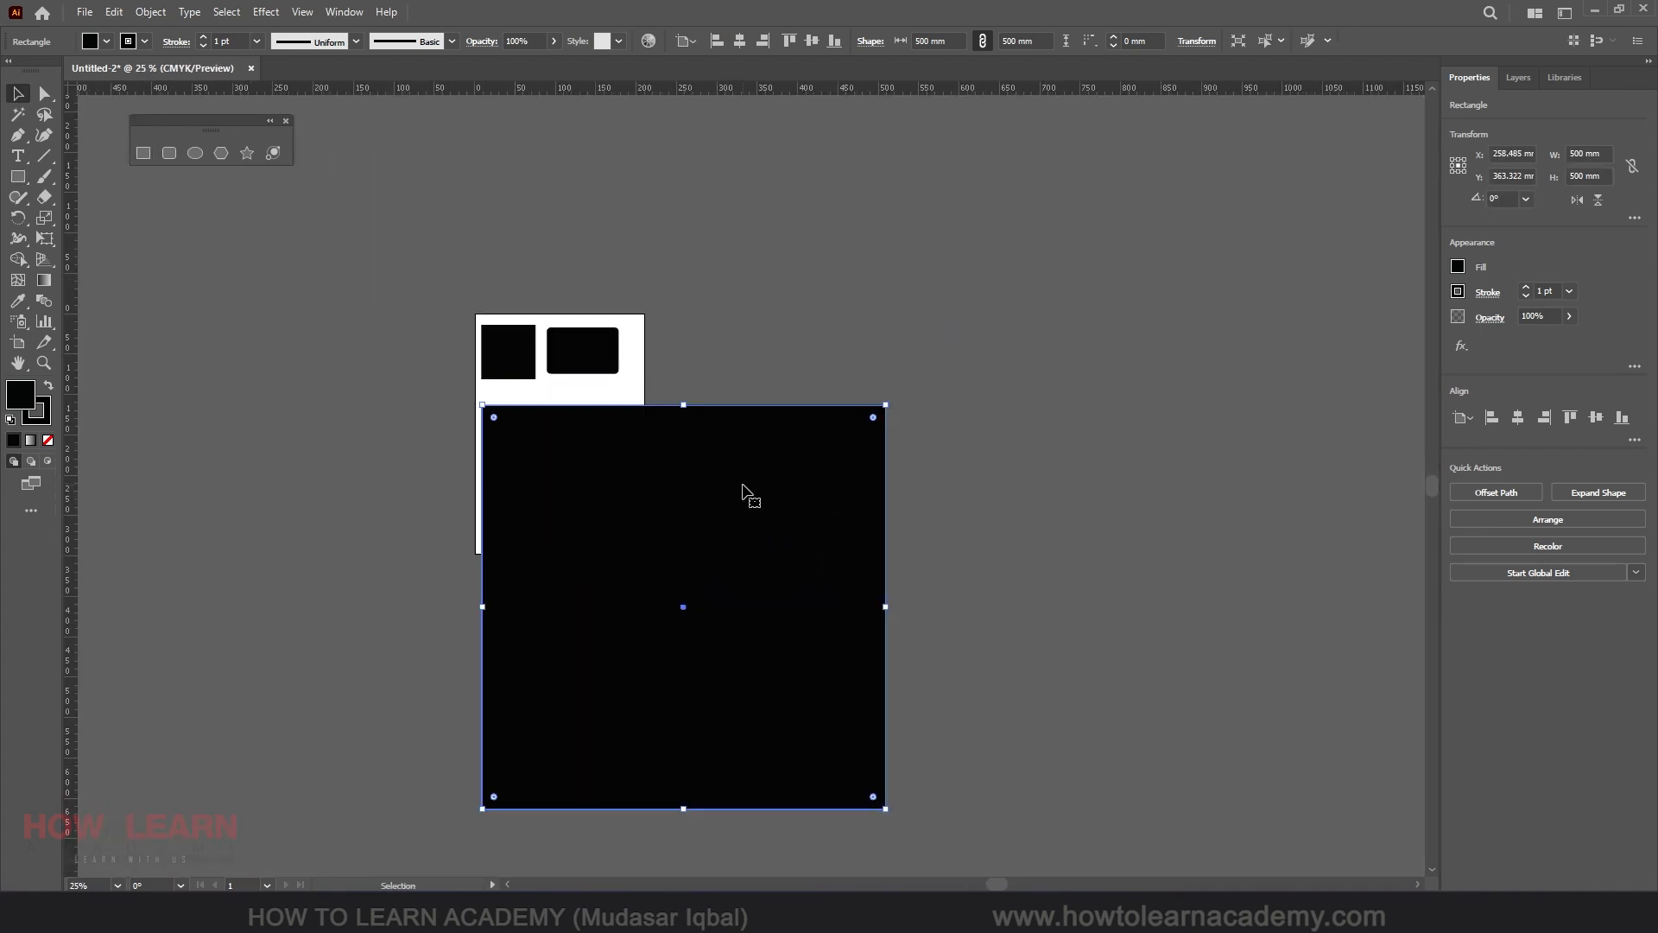
{"action": "key", "text": "Delete"}
{"action": "scroll", "coordinate": [650, 494], "scroll_direction": "up", "scroll_amount": 4}
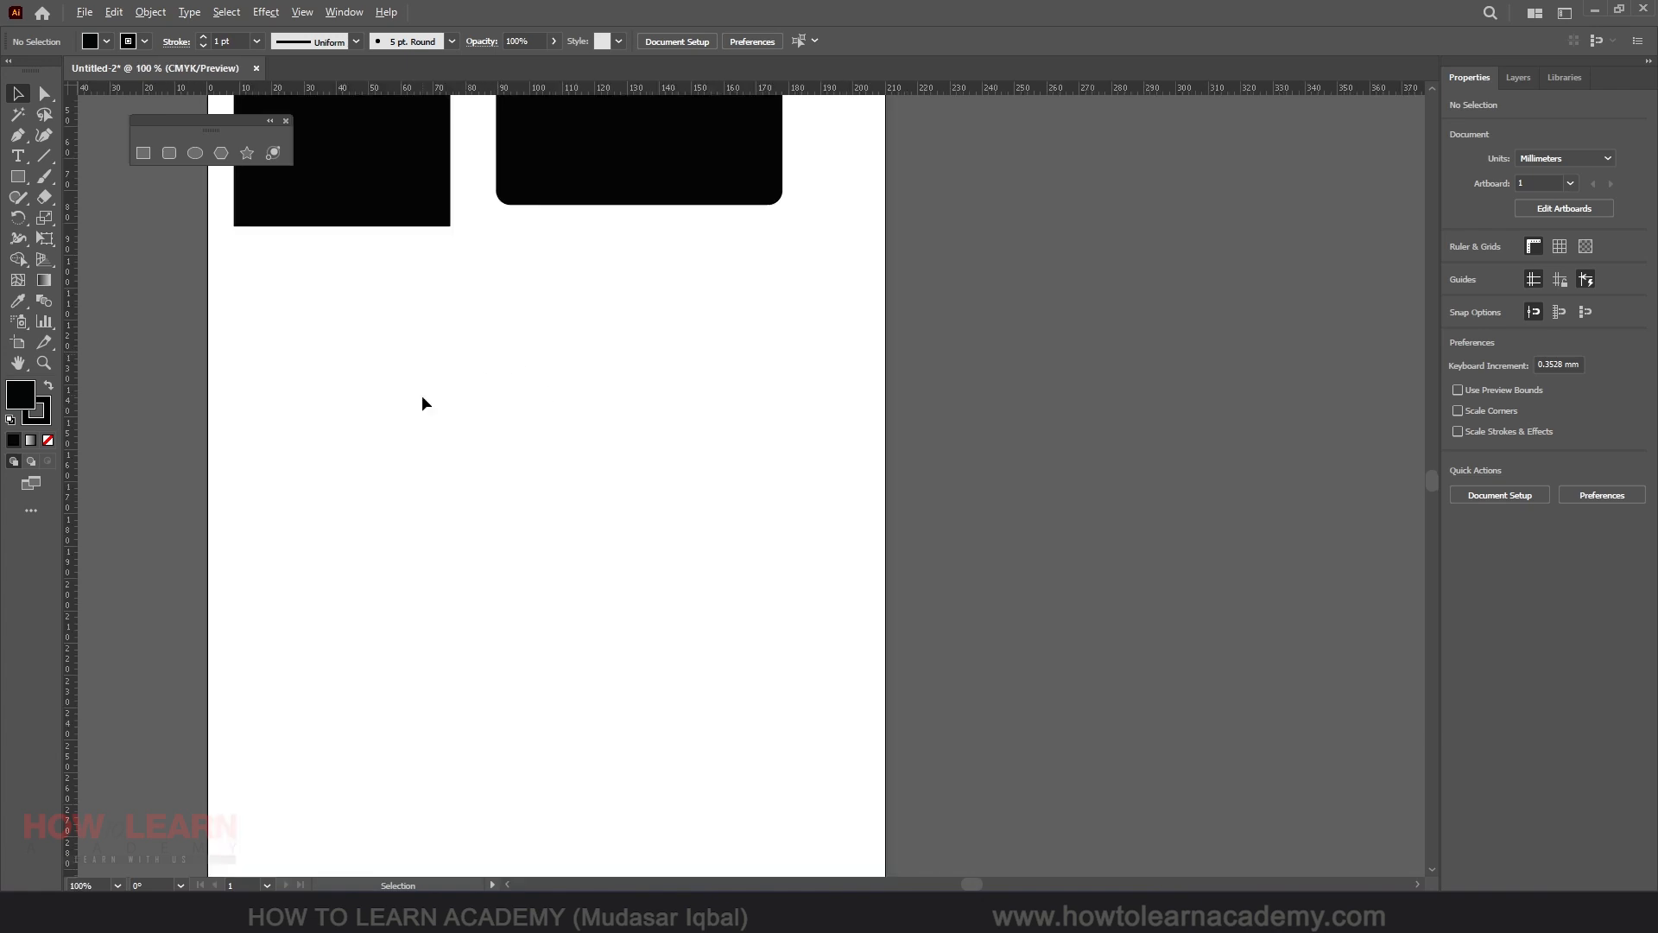
Check the exact-size options of the Rounded Rectangle and Ellipse tools without creating either shape.
{"action": "left_click", "coordinate": [169, 152]}
{"action": "left_click", "coordinate": [445, 339]}
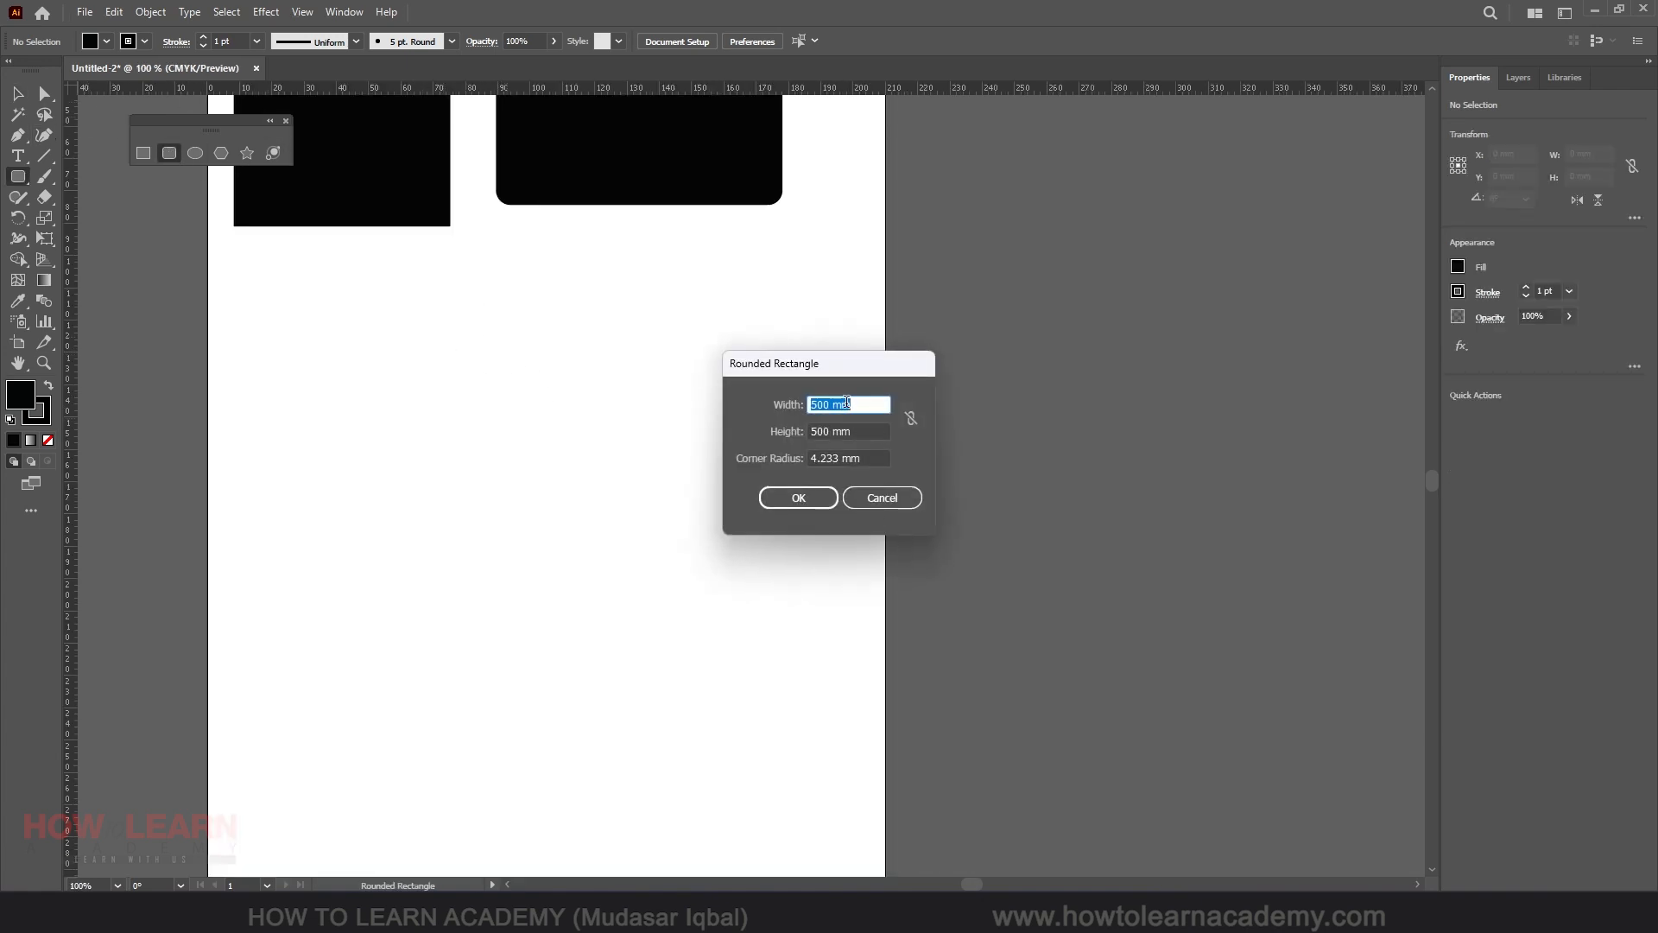
{"action": "left_click", "coordinate": [881, 498]}
{"action": "left_click", "coordinate": [195, 153]}
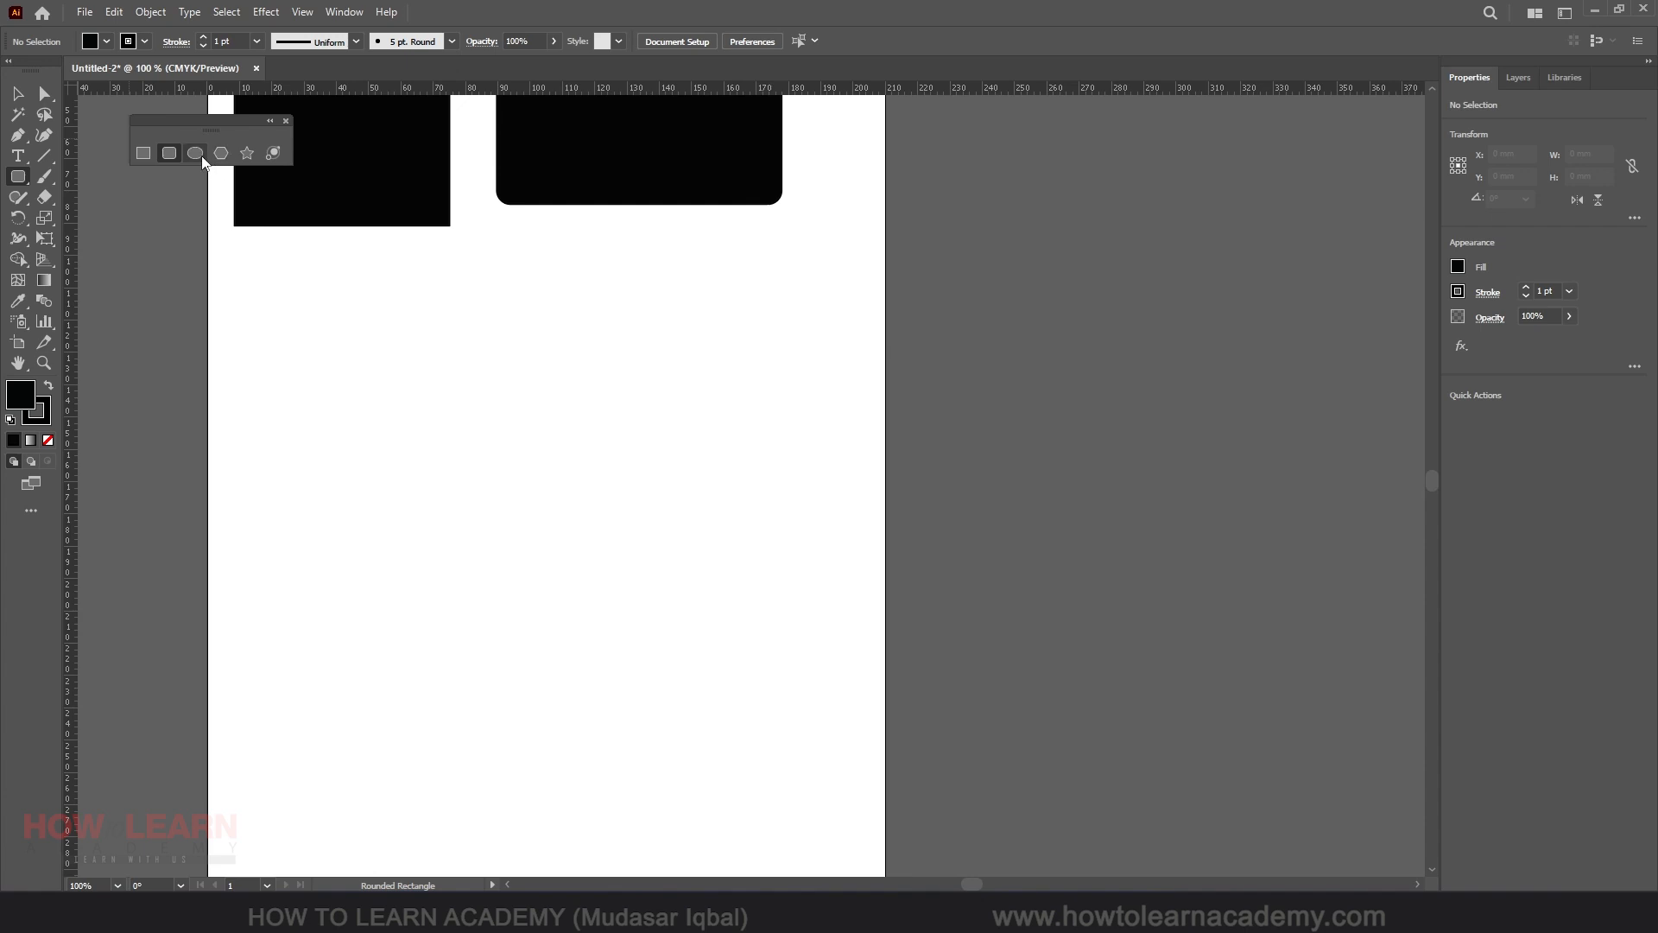
{"action": "left_click", "coordinate": [474, 363]}
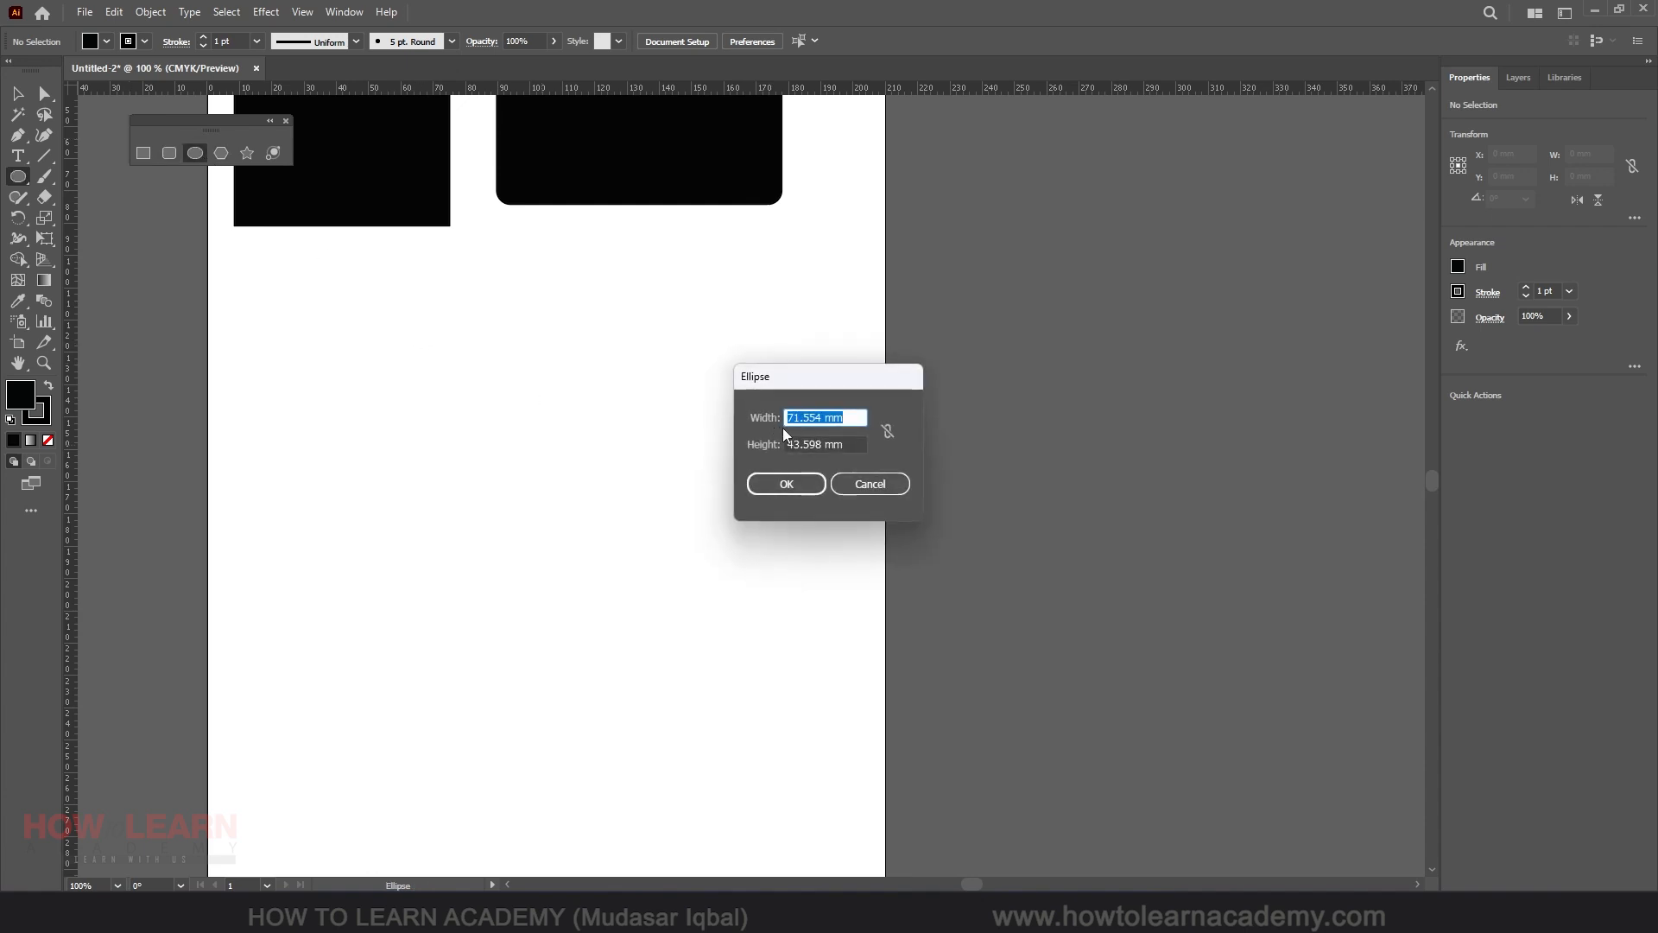
{"action": "left_click", "coordinate": [868, 484]}
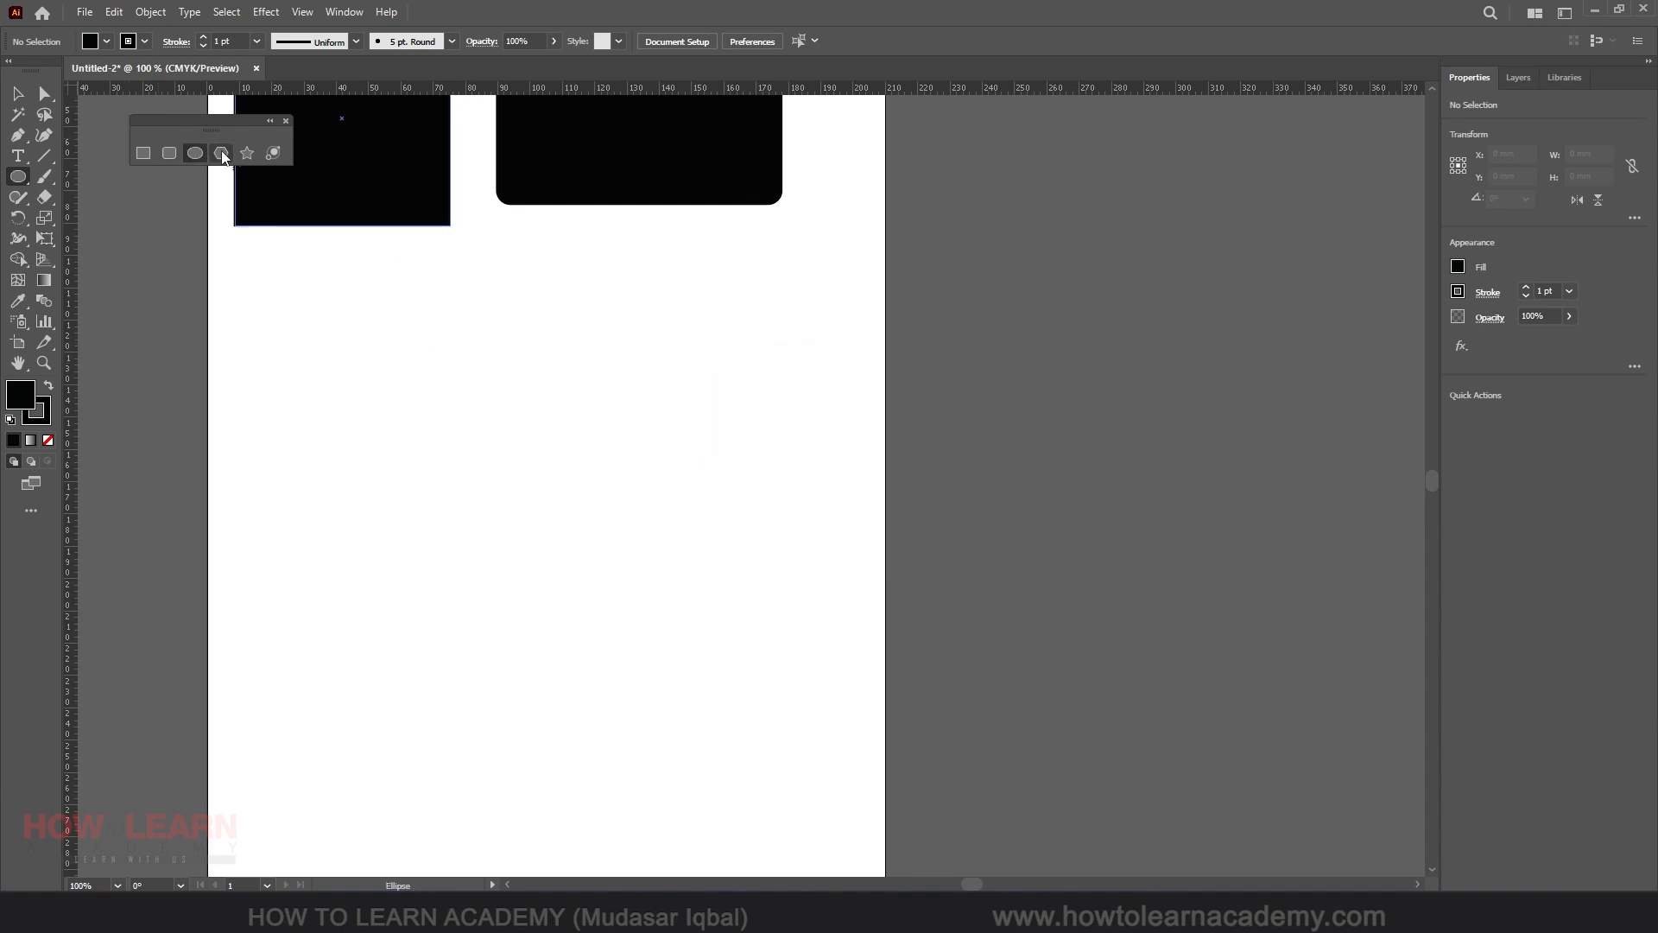
Create a three-sided polygon with a 50 mm radius and place it below the square.
{"action": "left_click", "coordinate": [221, 153]}
{"action": "left_click", "coordinate": [481, 360]}
{"action": "type", "text": "4"}
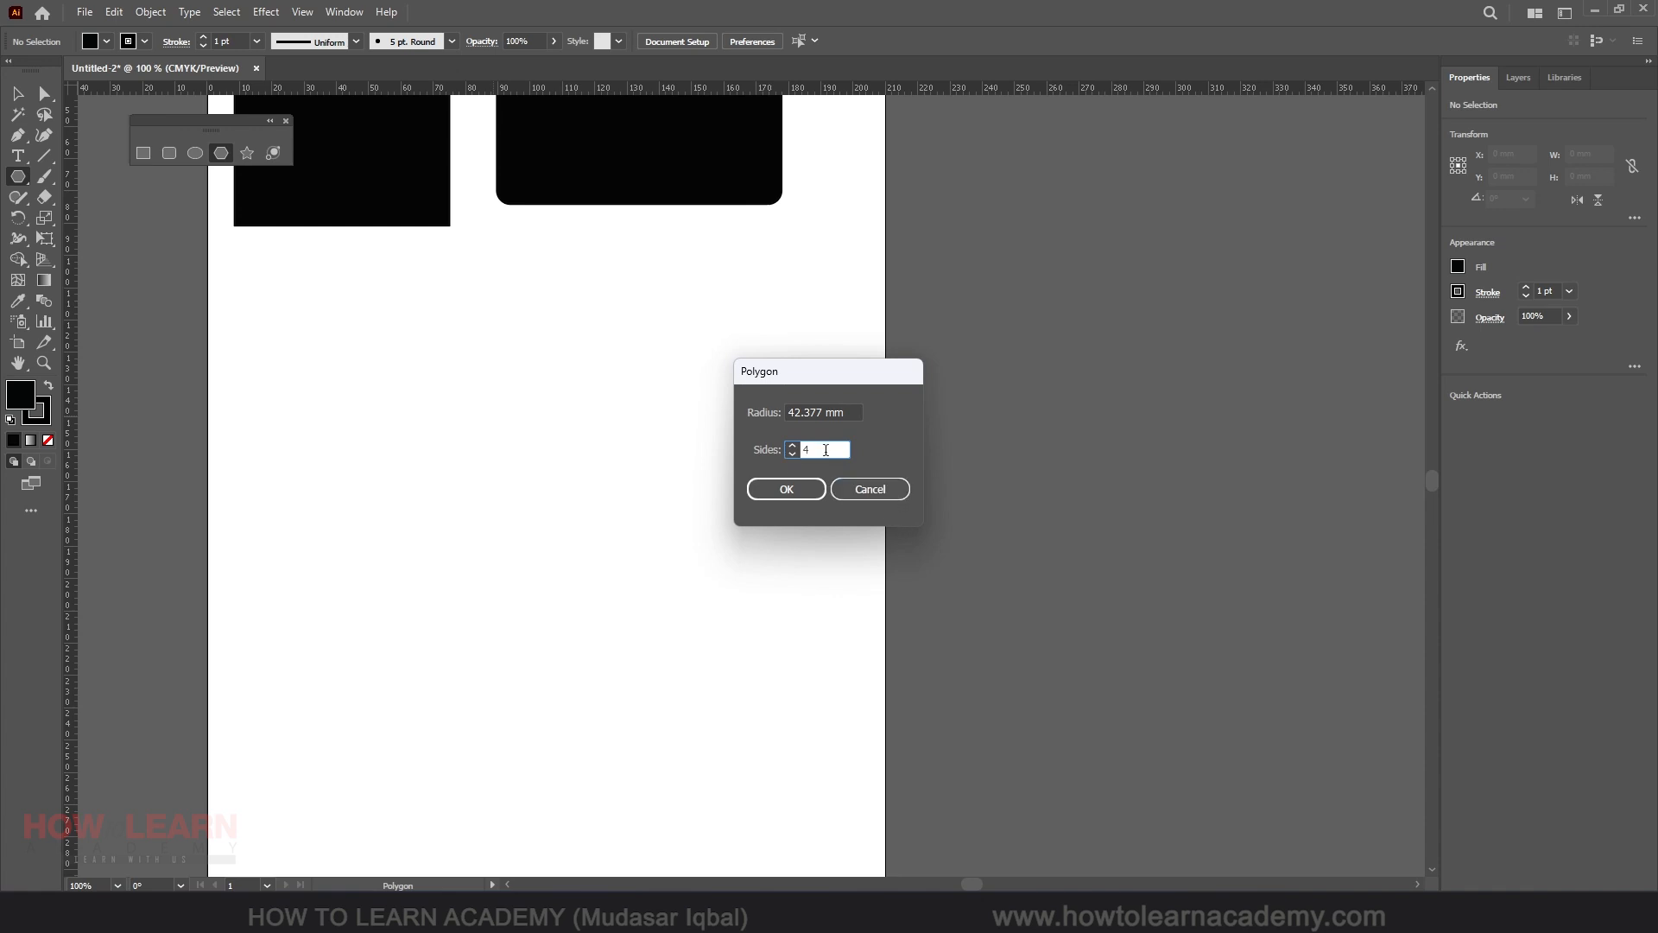
{"action": "left_click", "coordinate": [852, 407]}
{"action": "key", "text": "Tab"}
{"action": "left_click", "coordinate": [793, 453]}
{"action": "left_click", "coordinate": [848, 410]}
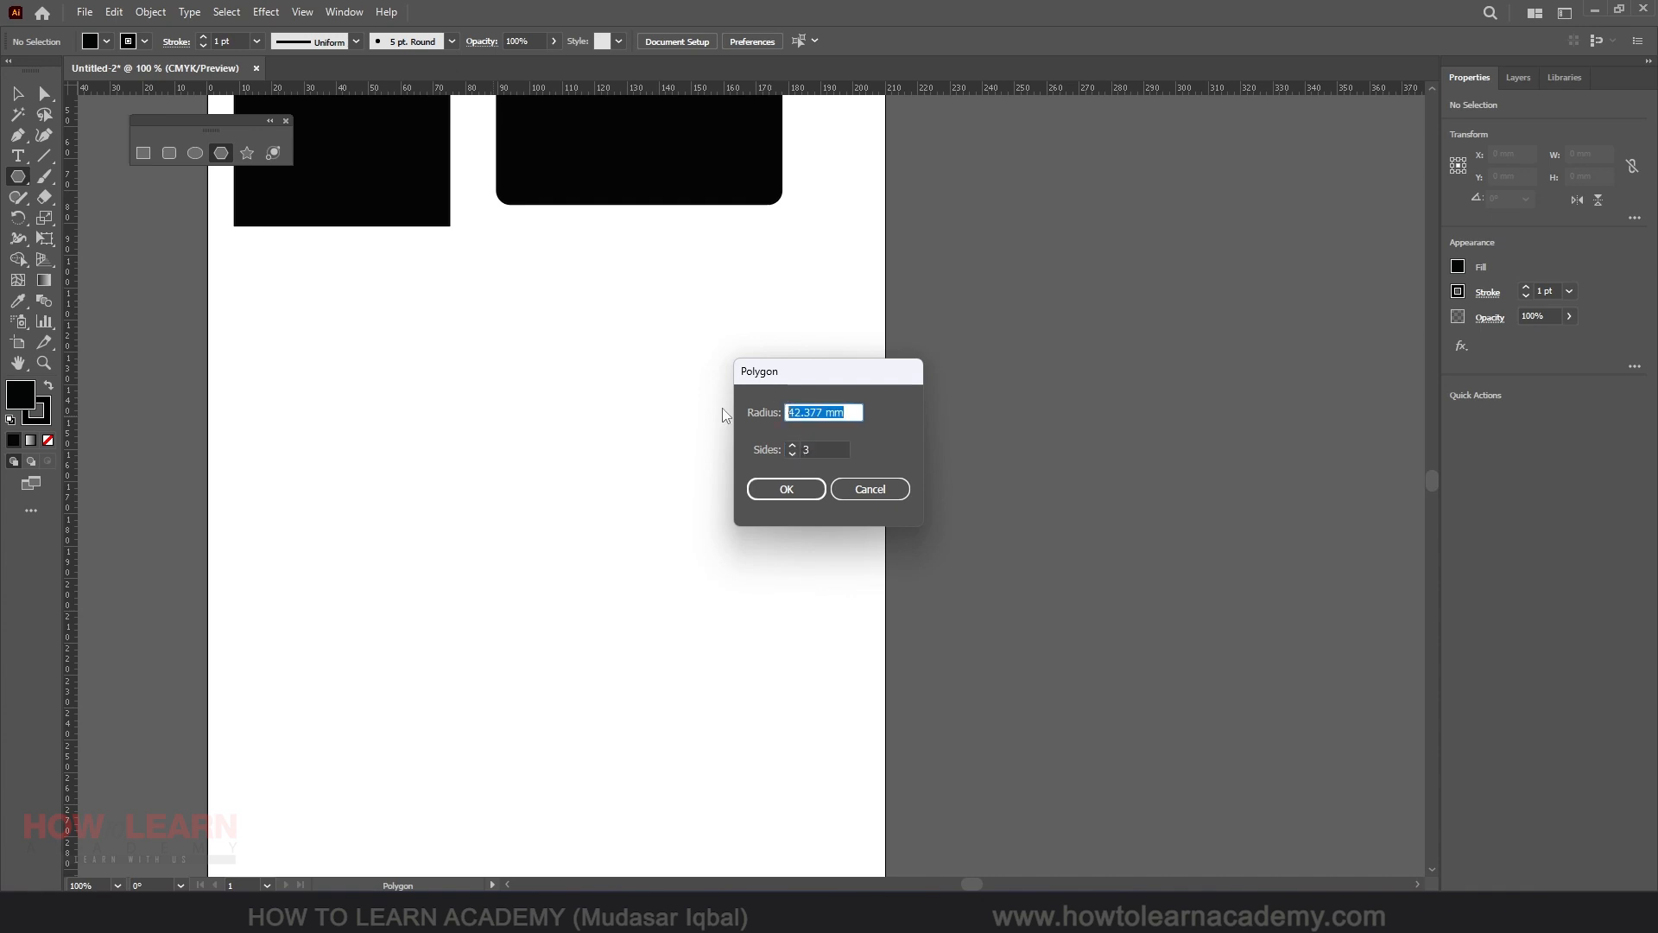
{"action": "type", "text": "50"}
{"action": "left_click", "coordinate": [787, 487]}
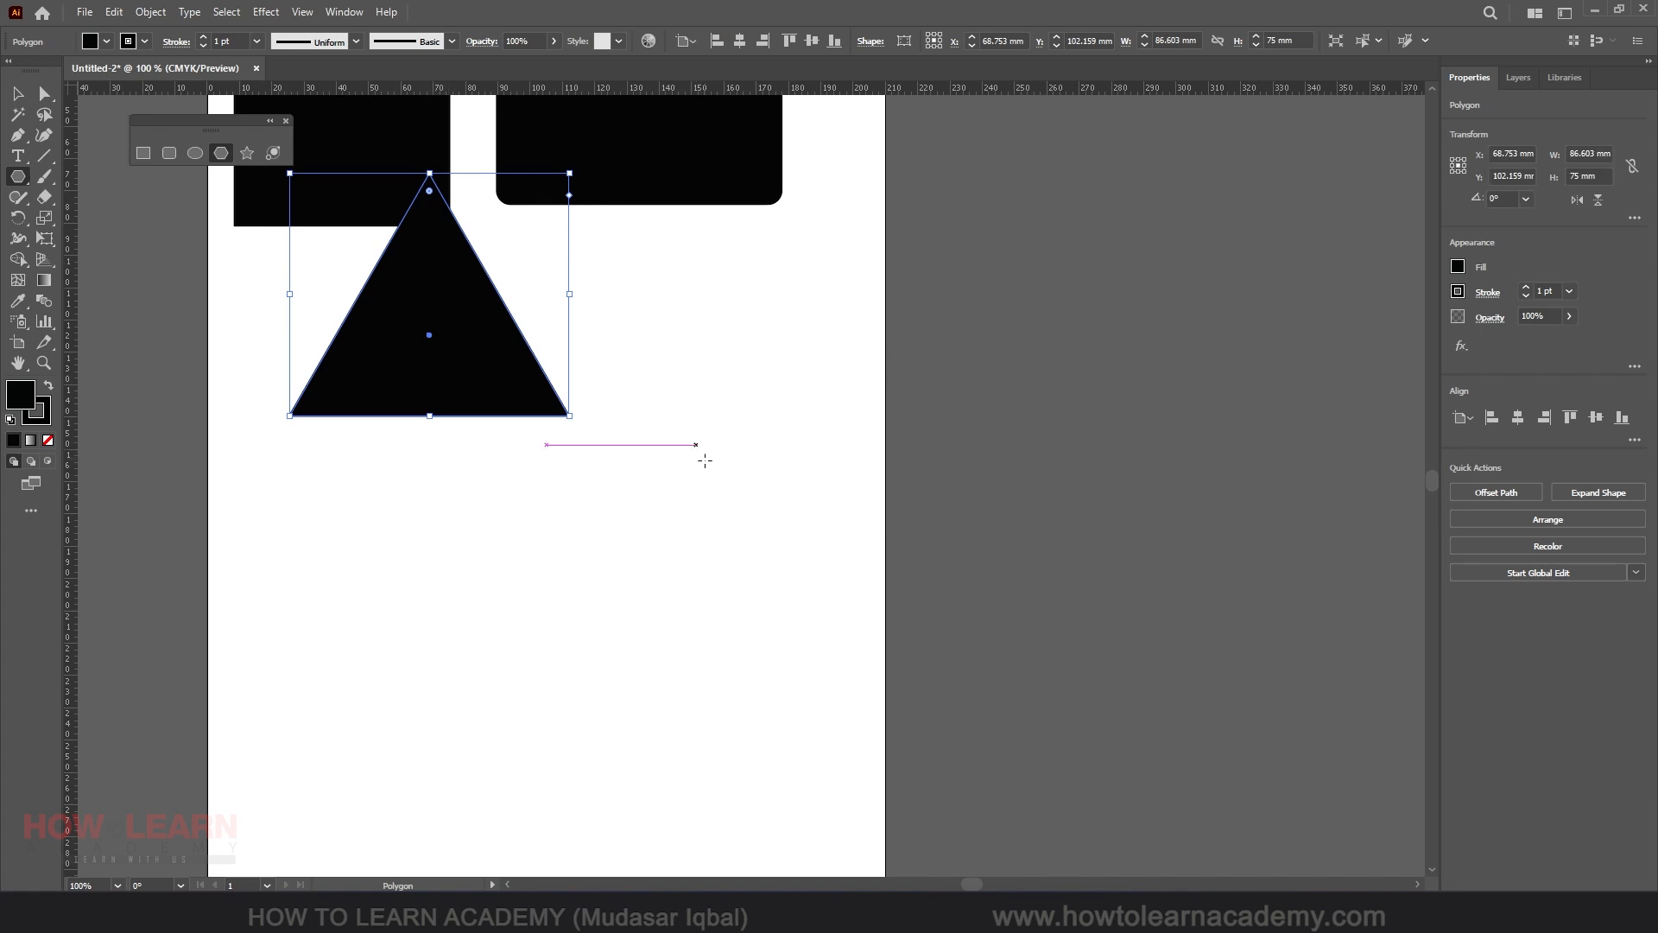
{"action": "key", "text": "v"}
{"action": "left_click_drag", "start_coordinate": [495, 319], "coordinate": [462, 418]}
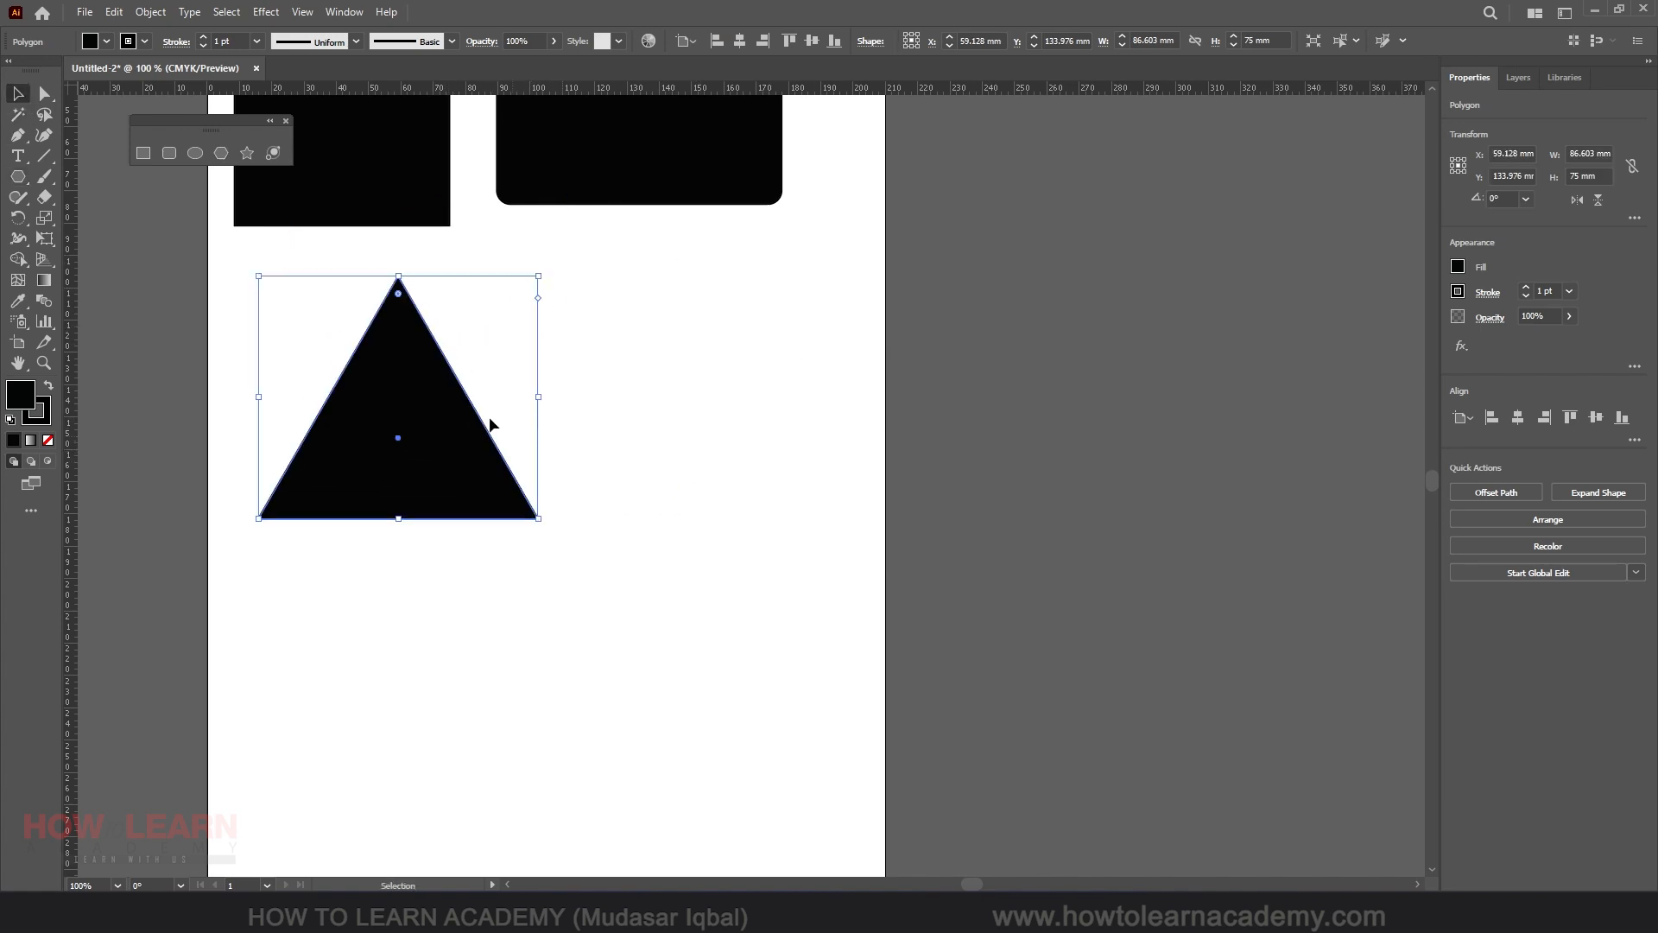
Create a 5-point star beside the triangle with Radius 1 of 39.019 mm and Radius 2 of 32.451 mm.
{"action": "left_click", "coordinate": [247, 153]}
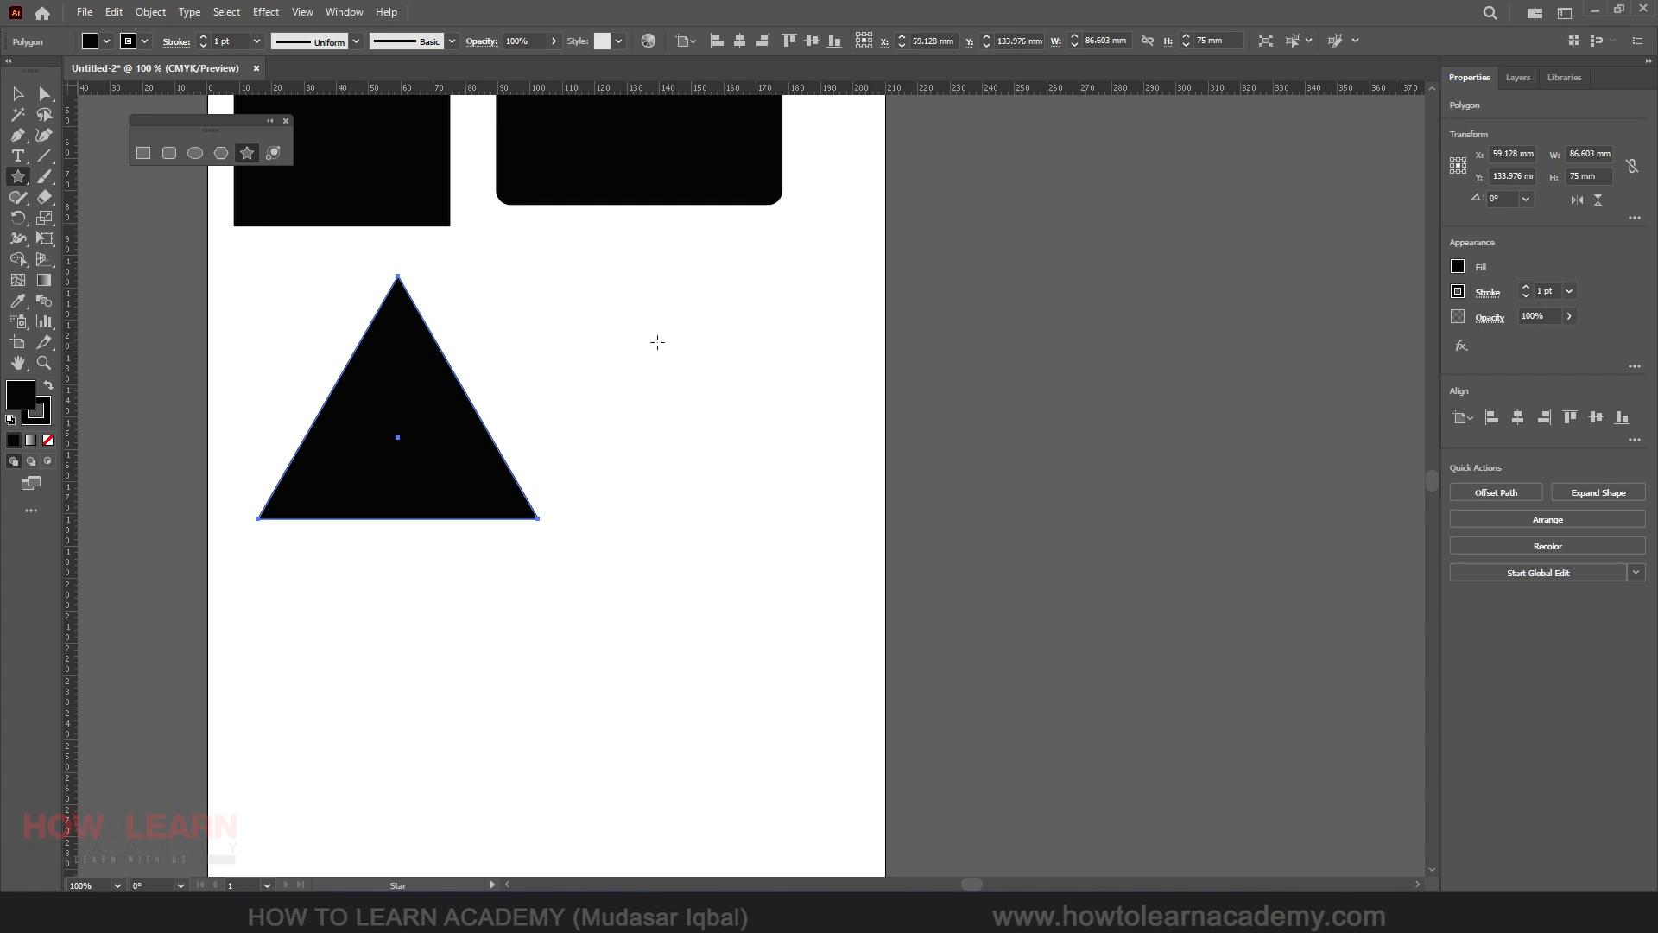
{"action": "left_click", "coordinate": [707, 381]}
{"action": "left_click", "coordinate": [835, 394]}
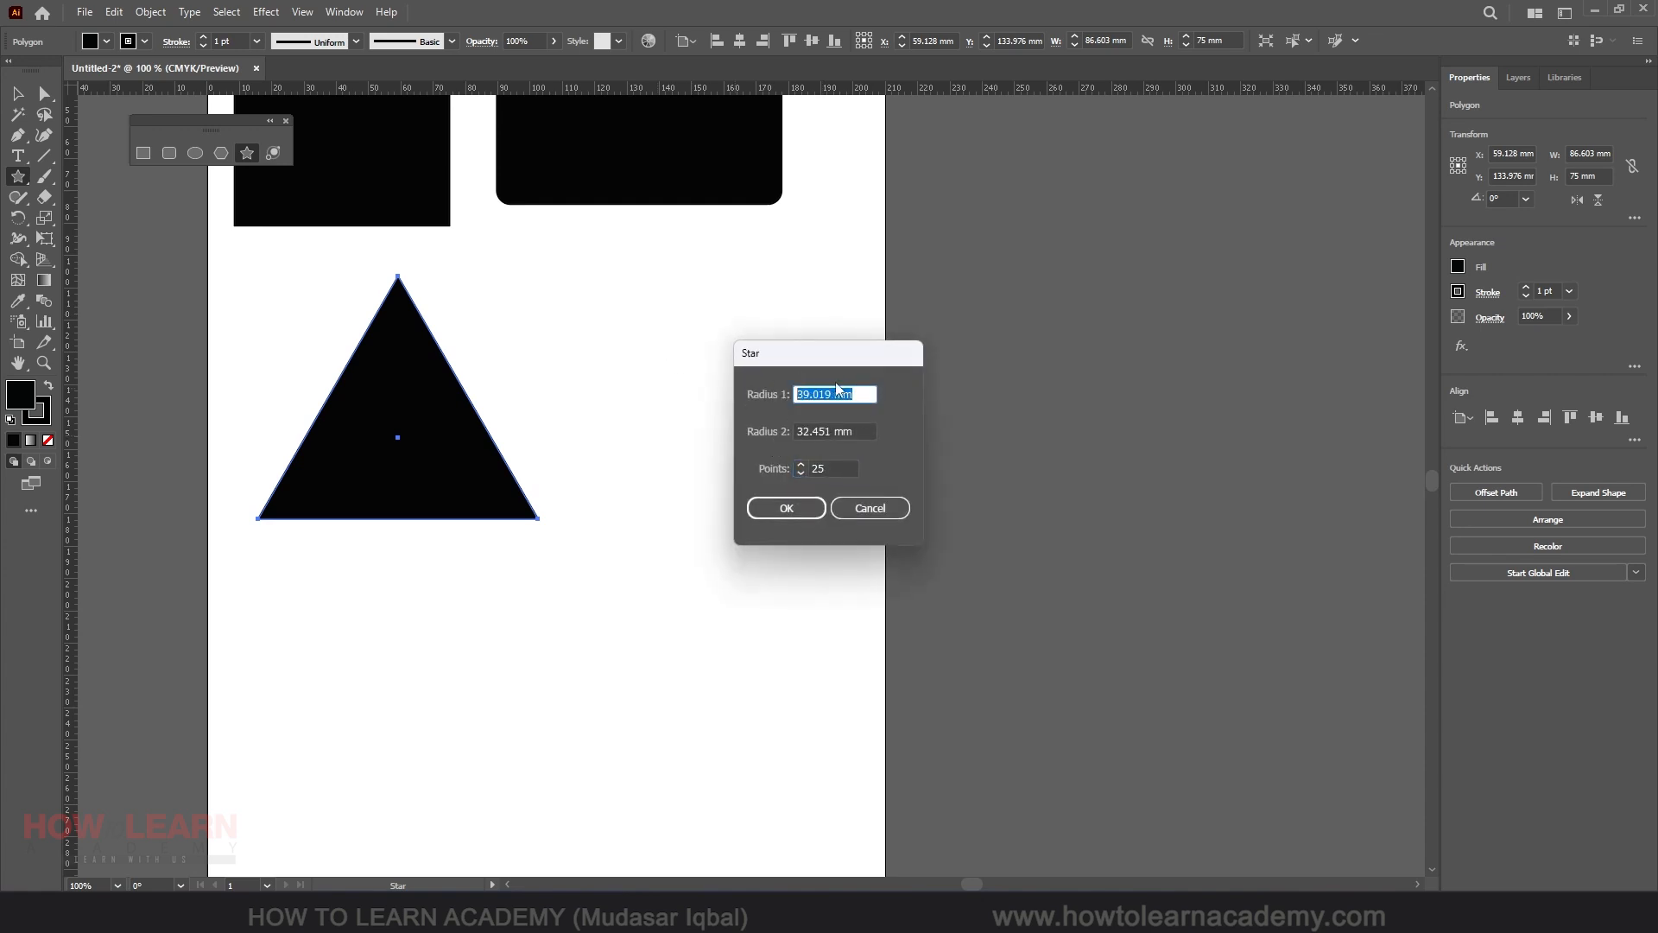
{"action": "left_click", "coordinate": [863, 430]}
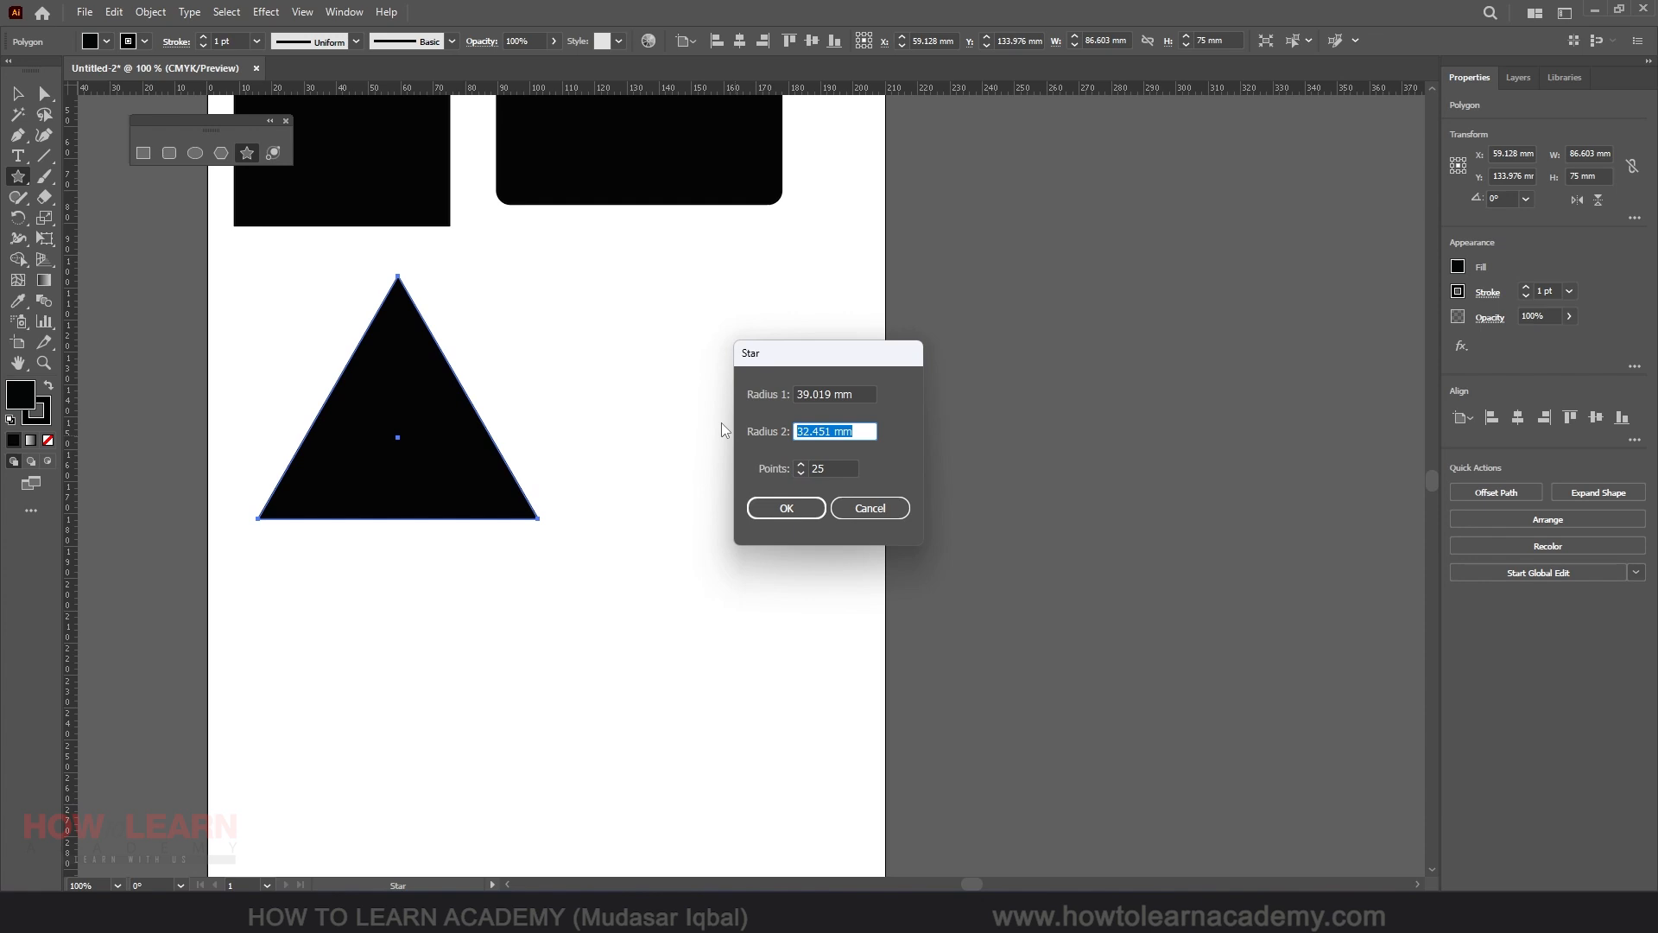
{"action": "left_click", "coordinate": [845, 467]}
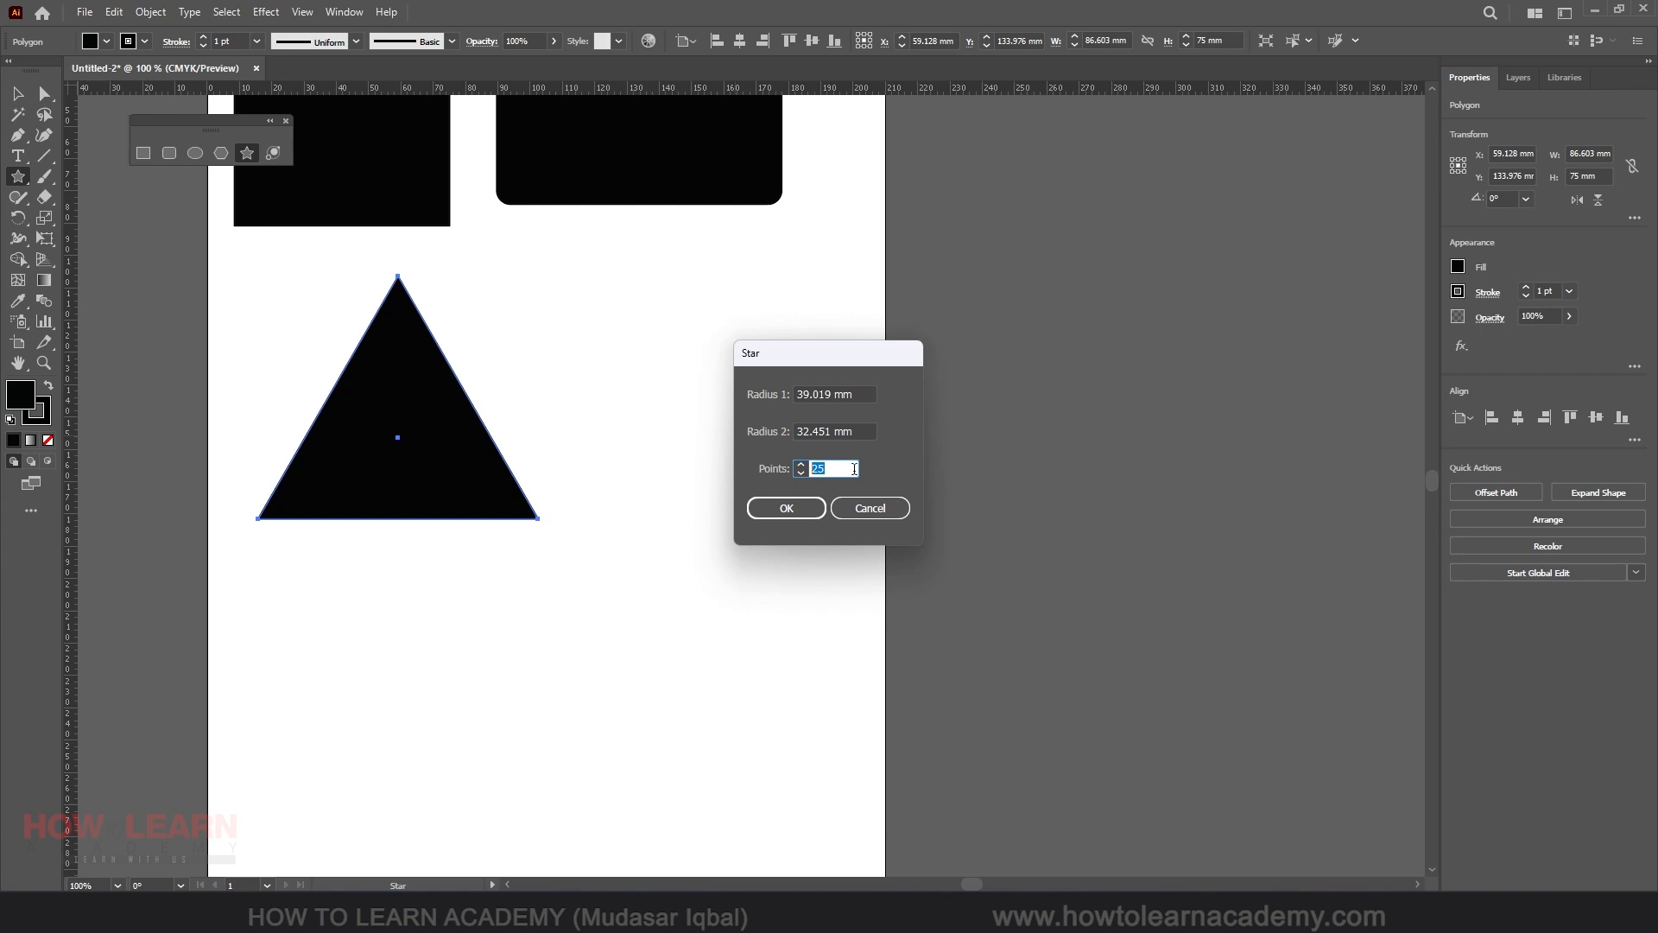
{"action": "type", "text": "5"}
{"action": "left_click", "coordinate": [805, 504]}
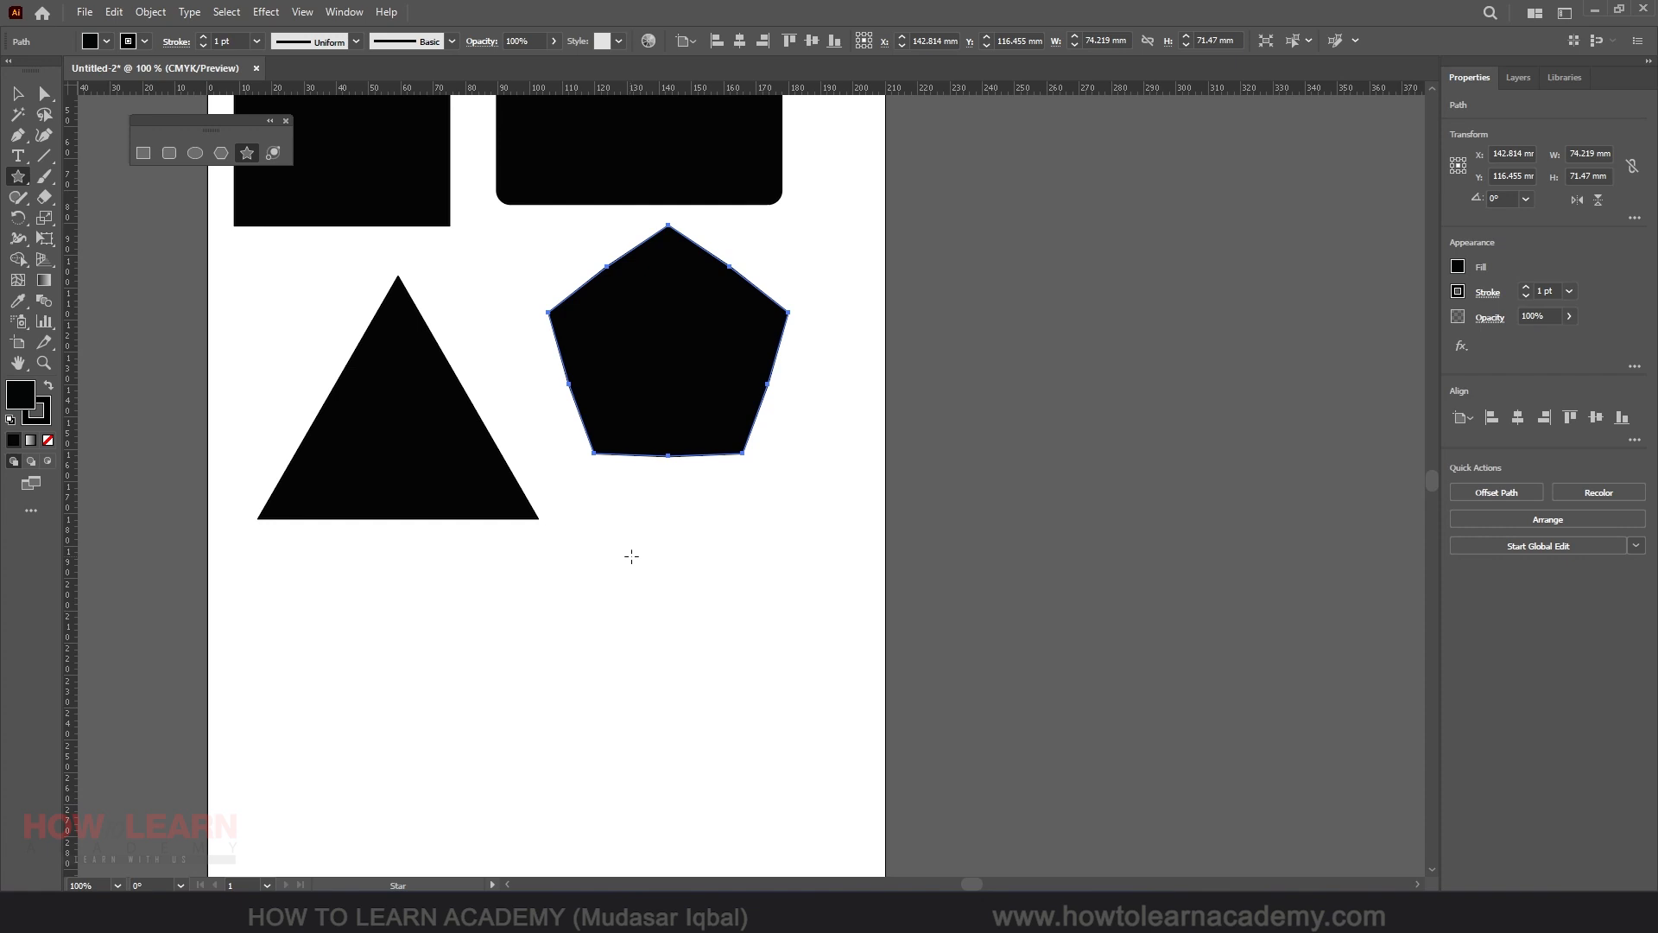
Draw a five-pointed star about 43 mm across below the pentagon-like shape, and delete the pentagon-like shape.
{"action": "mouse_move", "coordinate": [640, 558]}
{"action": "left_mouse_down"}
{"action": "mouse_move", "coordinate": [721, 622]}
{"action": "mouse_move", "coordinate": [659, 576]}
{"action": "left_mouse_up"}
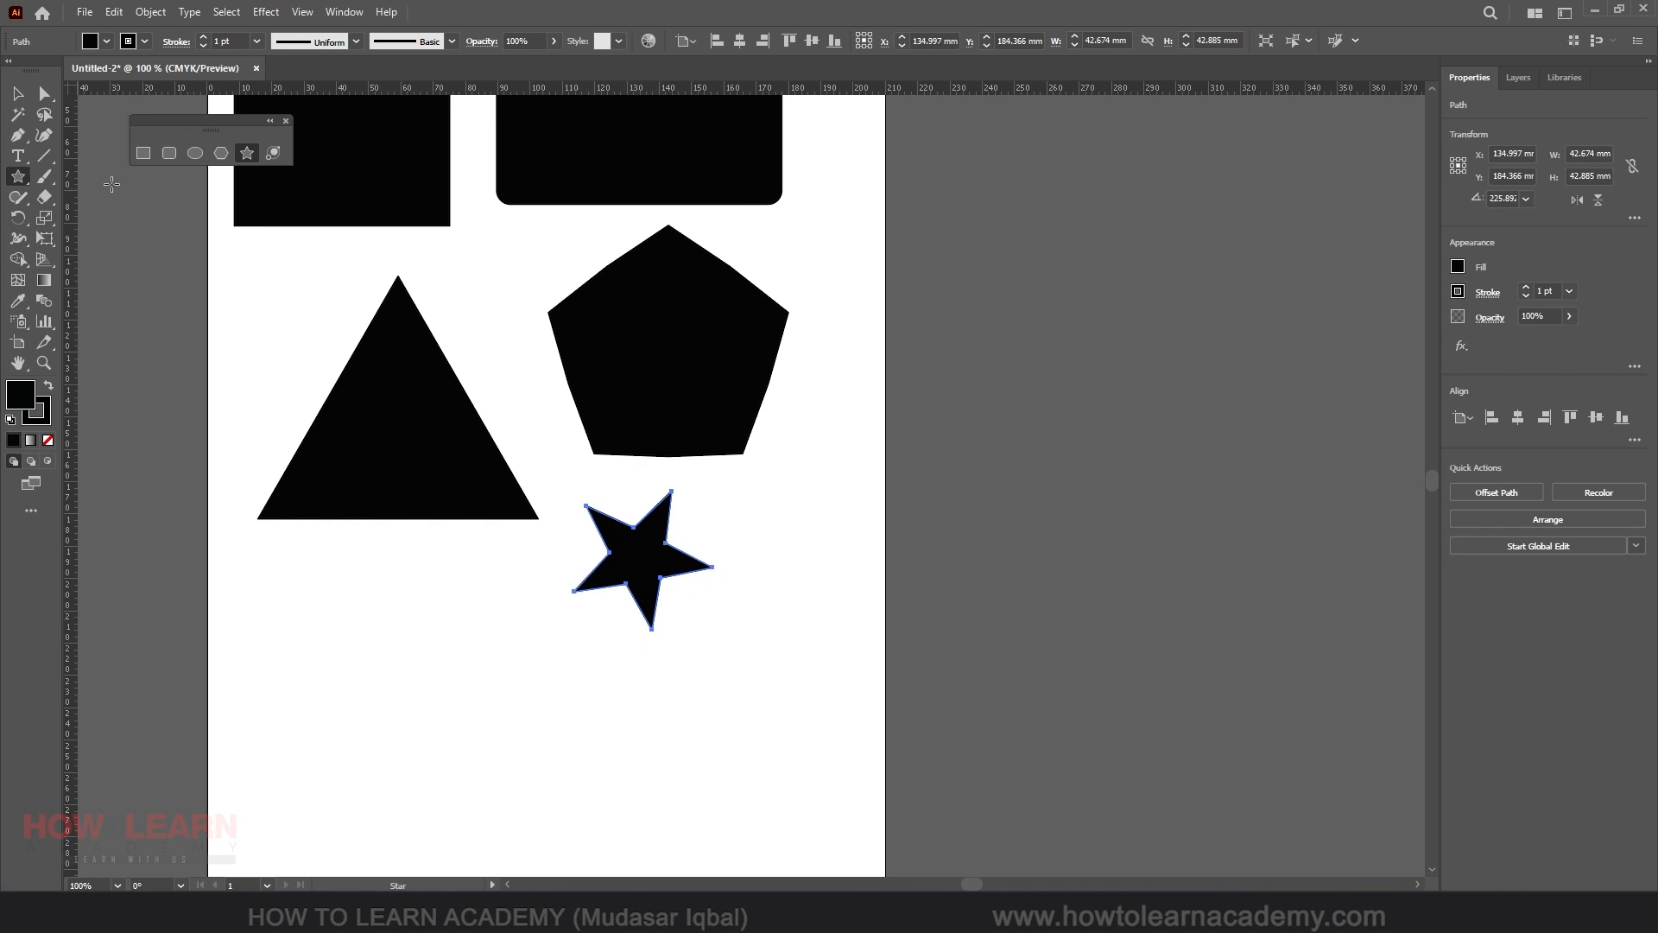
{"action": "left_click", "coordinate": [18, 94]}
{"action": "left_click", "coordinate": [669, 342]}
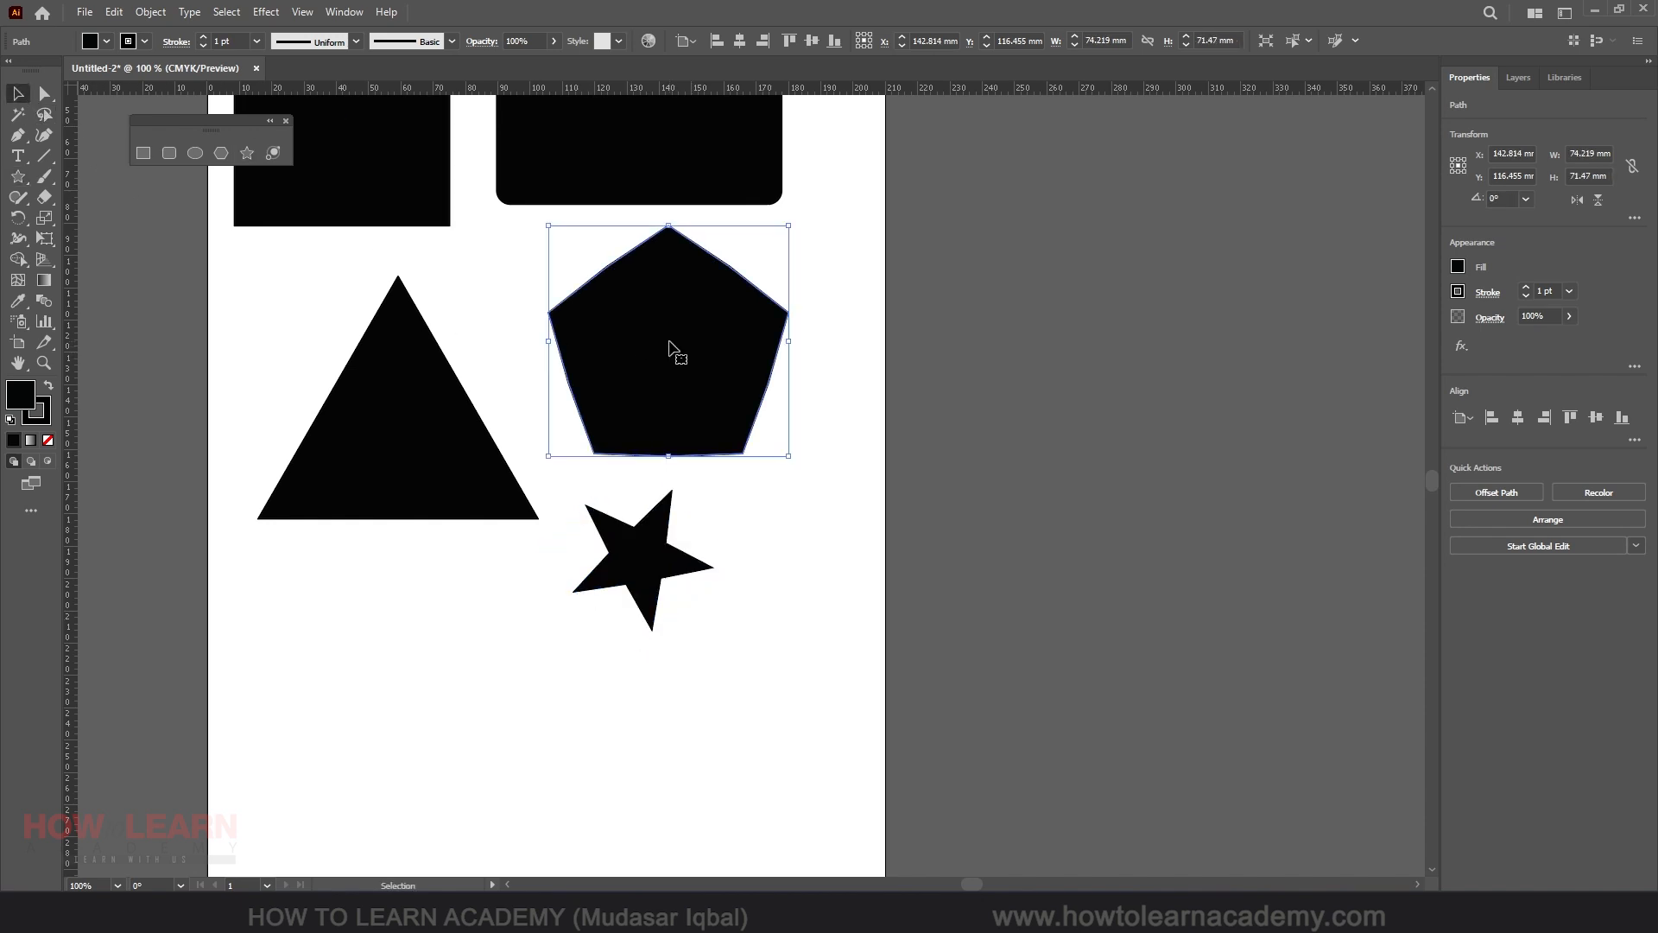
{"action": "key", "text": "Delete"}
Move the star and triangle to the lower part of the artboard, and the square and rounded rectangle down into the freed space.
{"action": "left_click_drag", "start_coordinate": [645, 553], "coordinate": [658, 391]}
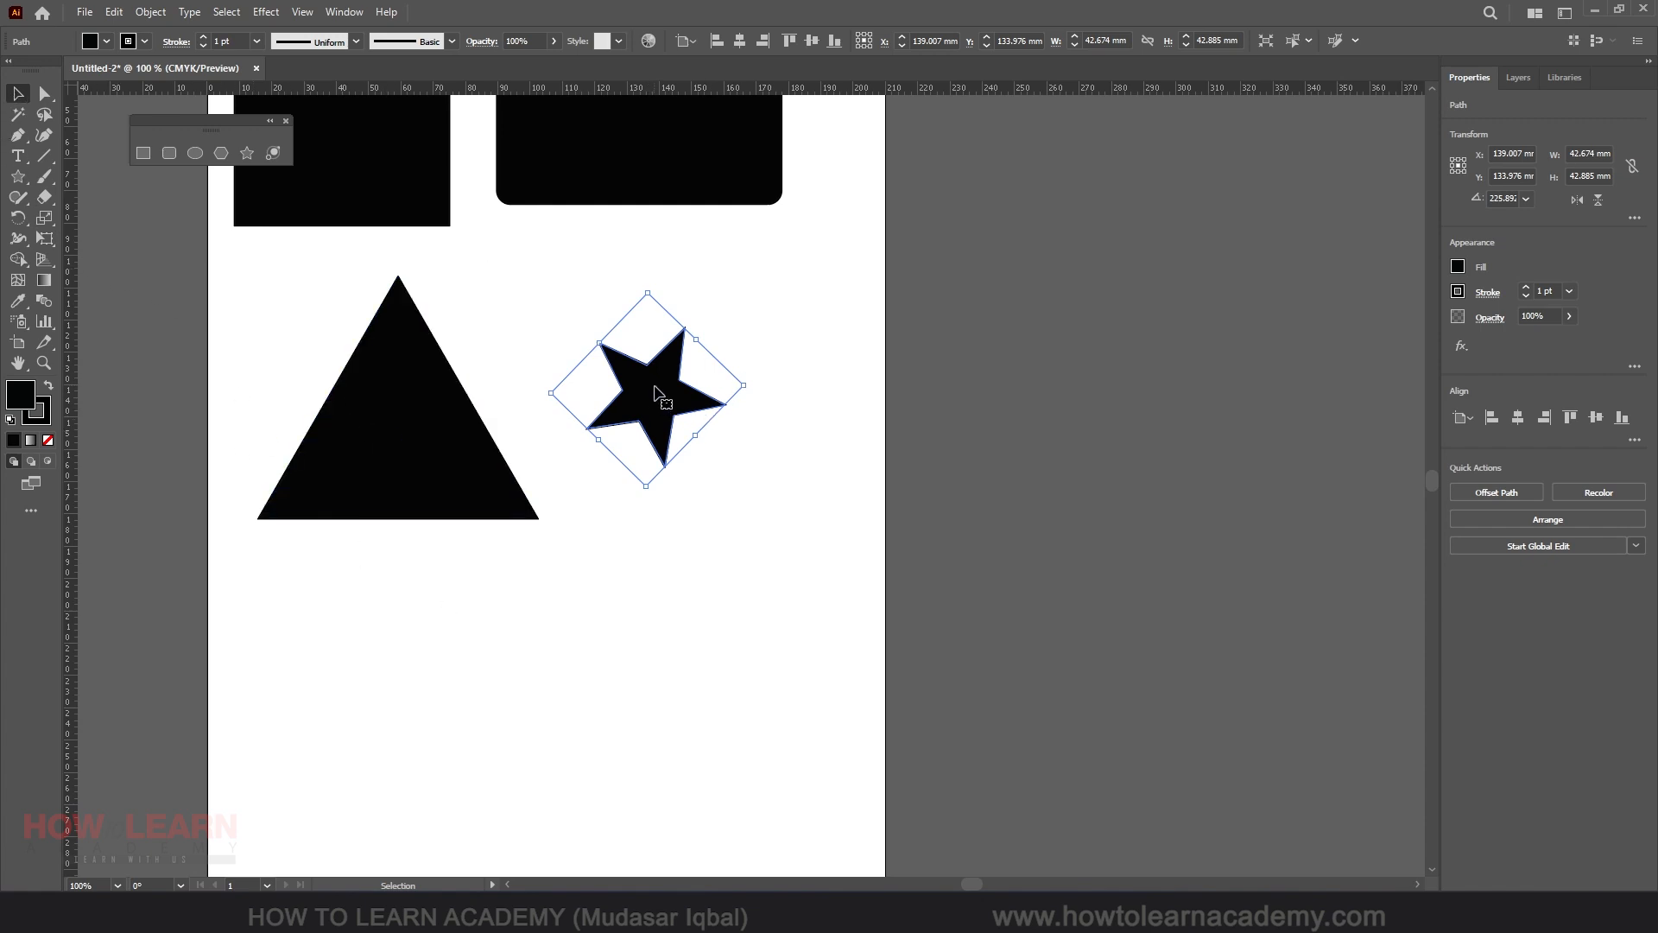
{"action": "left_click_drag", "start_coordinate": [654, 393], "coordinate": [705, 693]}
{"action": "left_click_drag", "start_coordinate": [465, 410], "coordinate": [417, 765]}
{"action": "left_click_drag", "start_coordinate": [703, 685], "coordinate": [698, 749]}
{"action": "left_click_drag", "start_coordinate": [687, 177], "coordinate": [791, 343]}
{"action": "left_click_drag", "start_coordinate": [389, 163], "coordinate": [440, 397]}
Fill the square with the red swatch.
{"action": "key", "text": "ctrl+="}
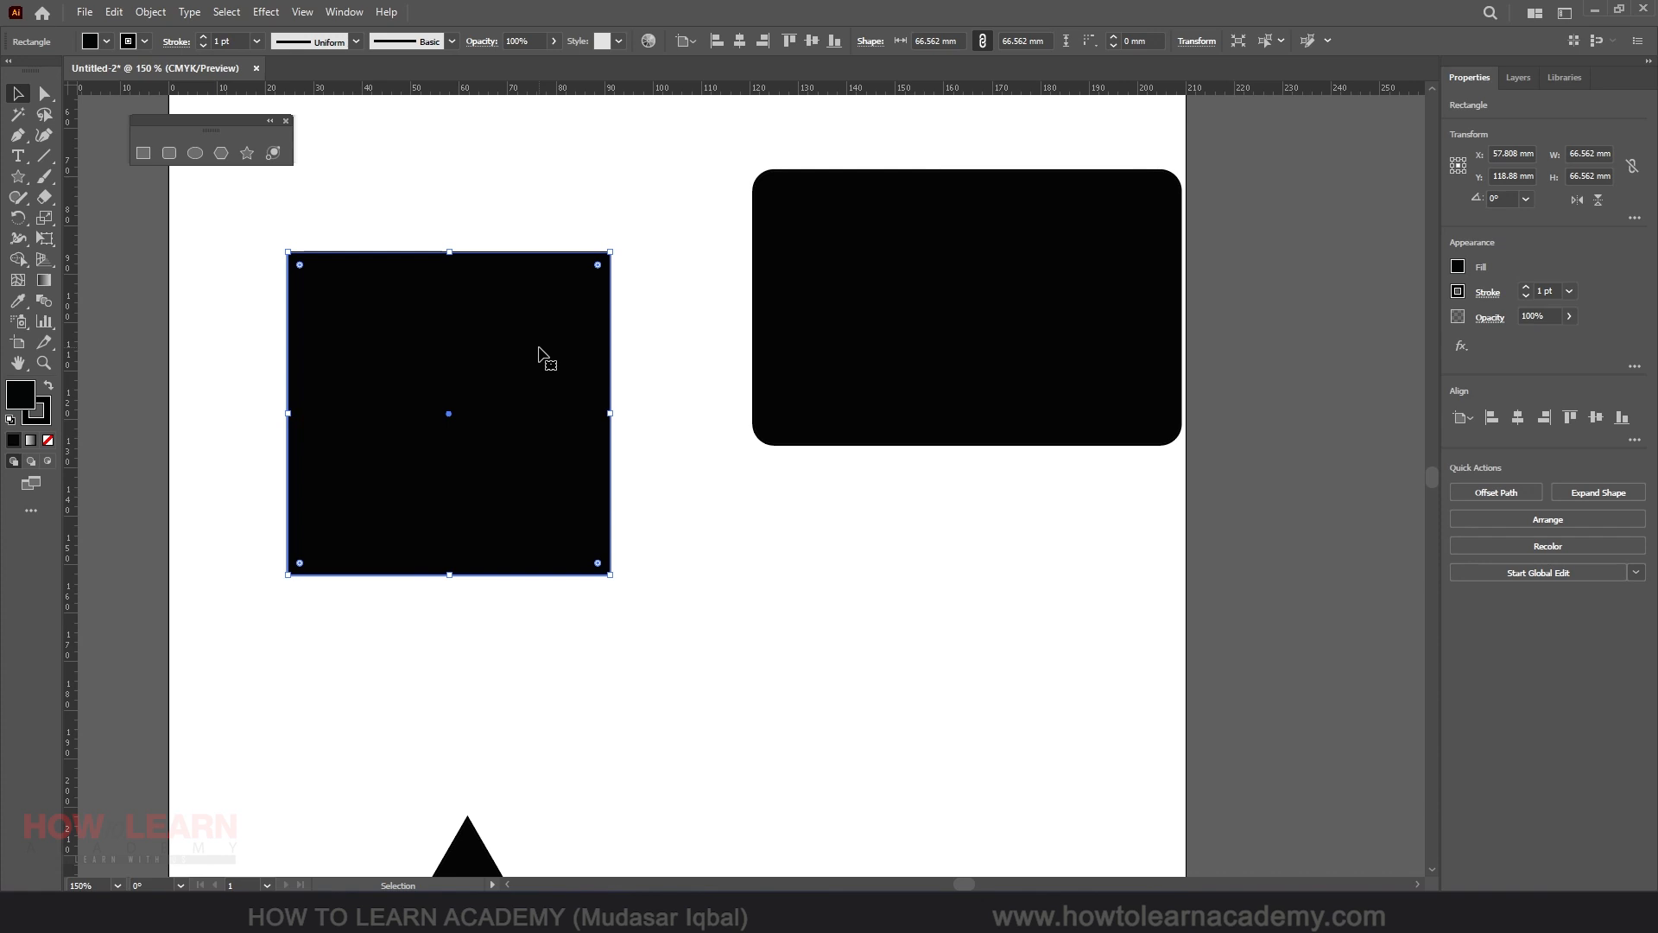
{"action": "left_click", "coordinate": [145, 41]}
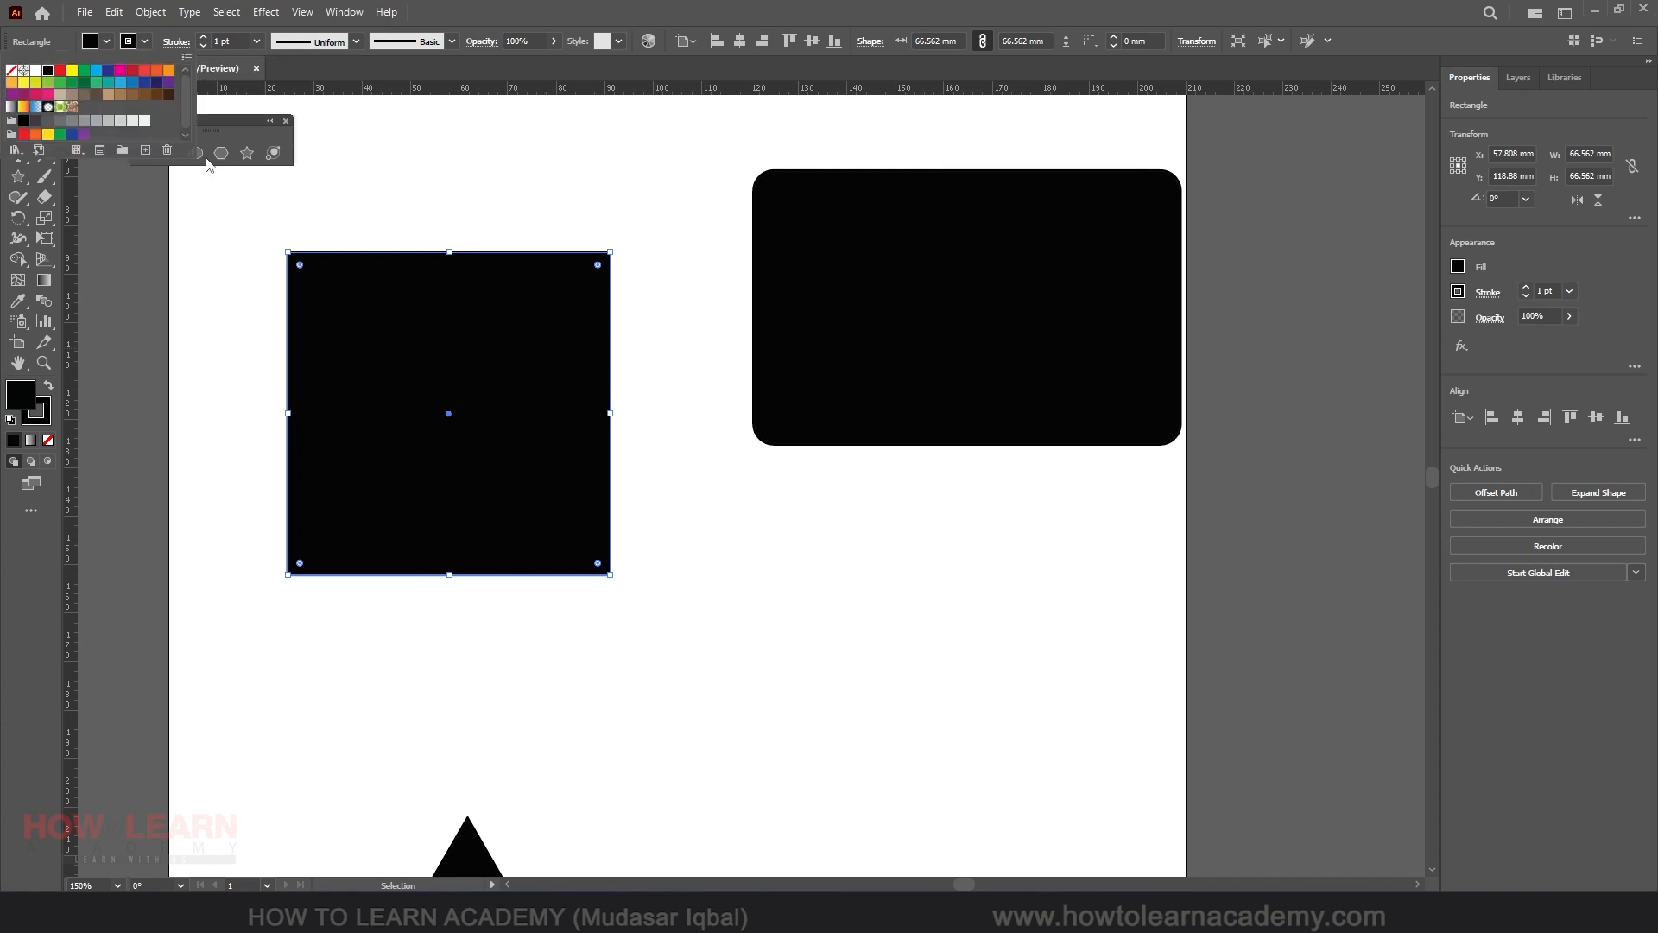
{"action": "left_click", "coordinate": [92, 42]}
{"action": "left_click", "coordinate": [61, 69]}
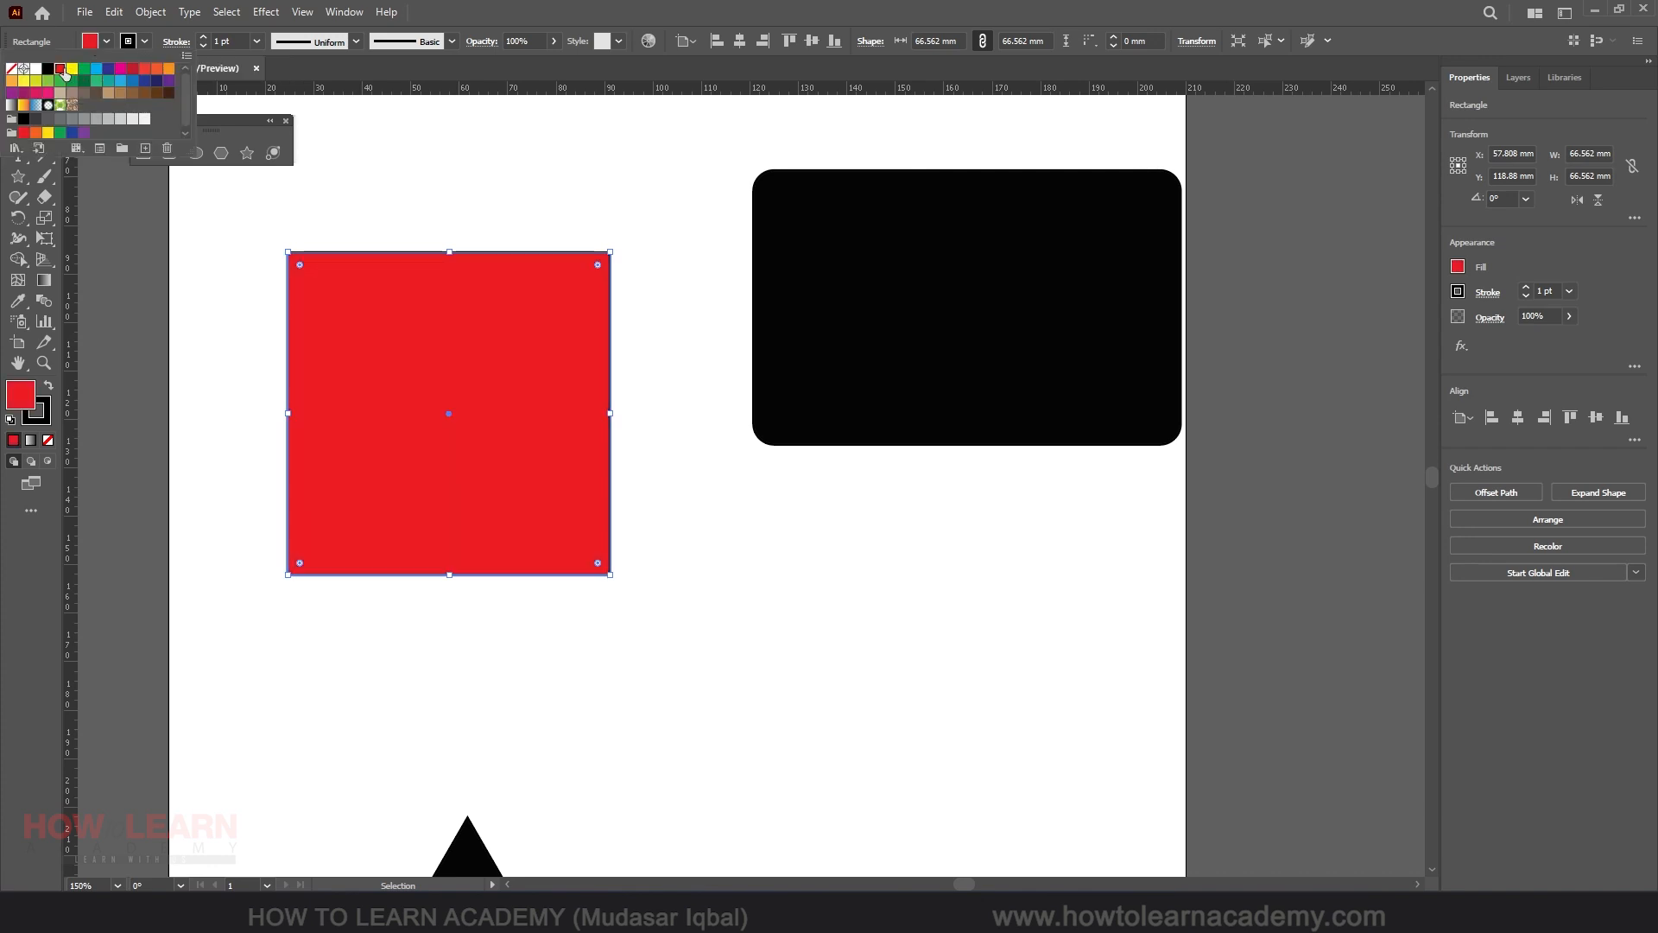
Change the red square's stroke colour to dark blue and inspect the outline up close.
{"action": "left_click", "coordinate": [144, 41]}
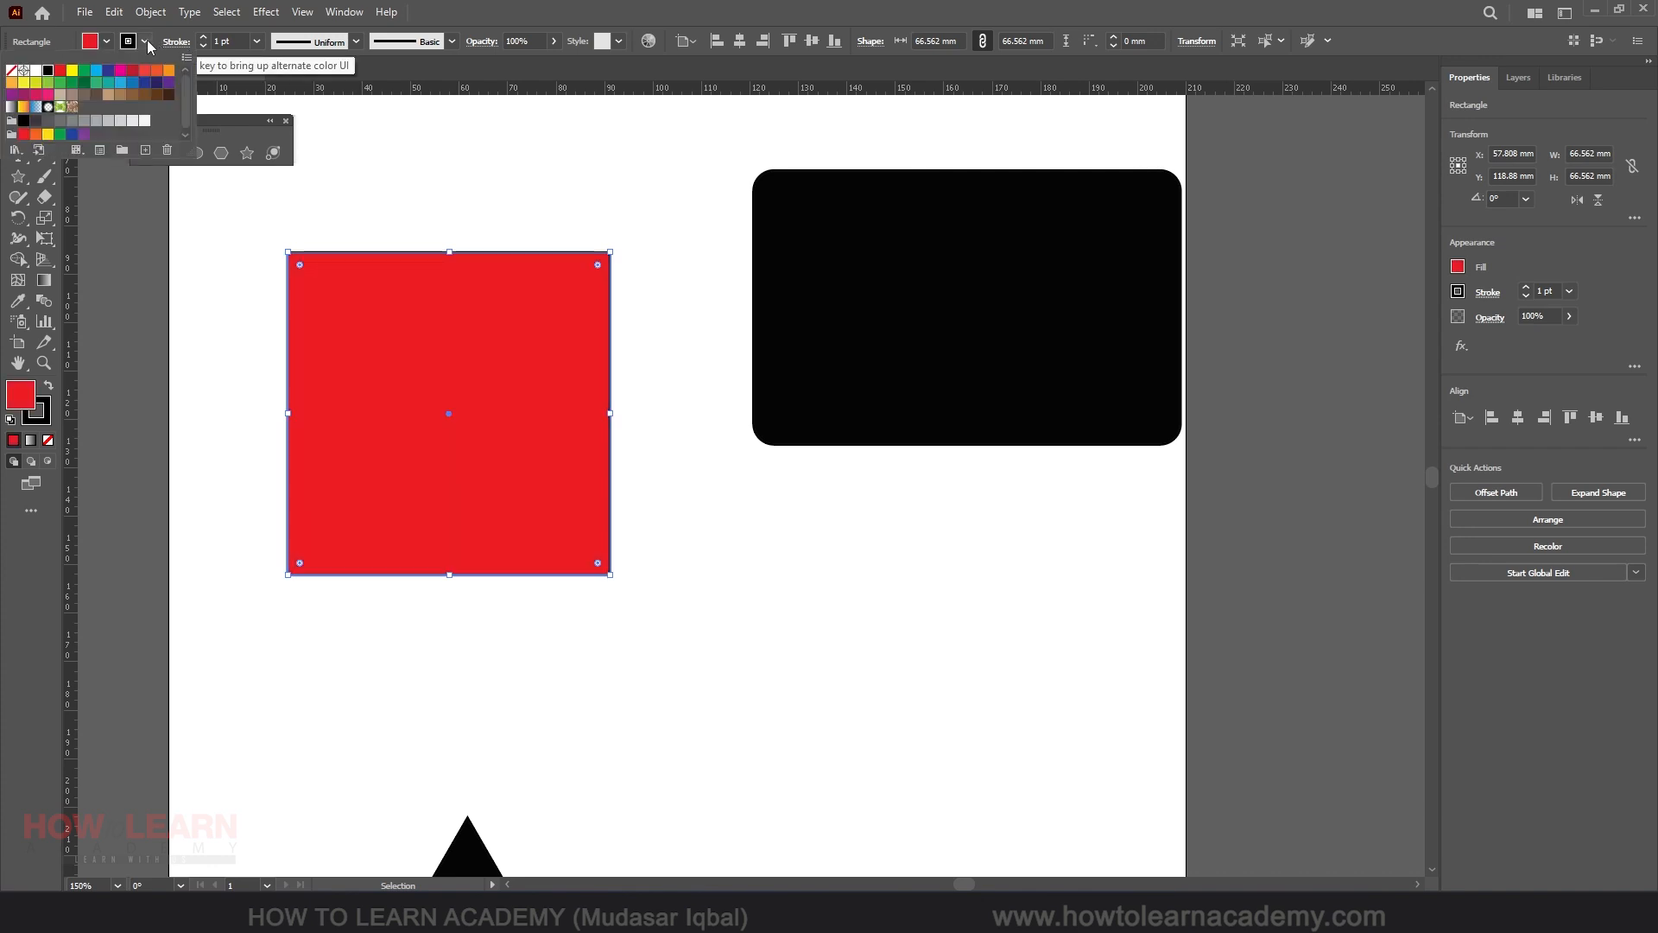
{"action": "left_click", "coordinate": [108, 71]}
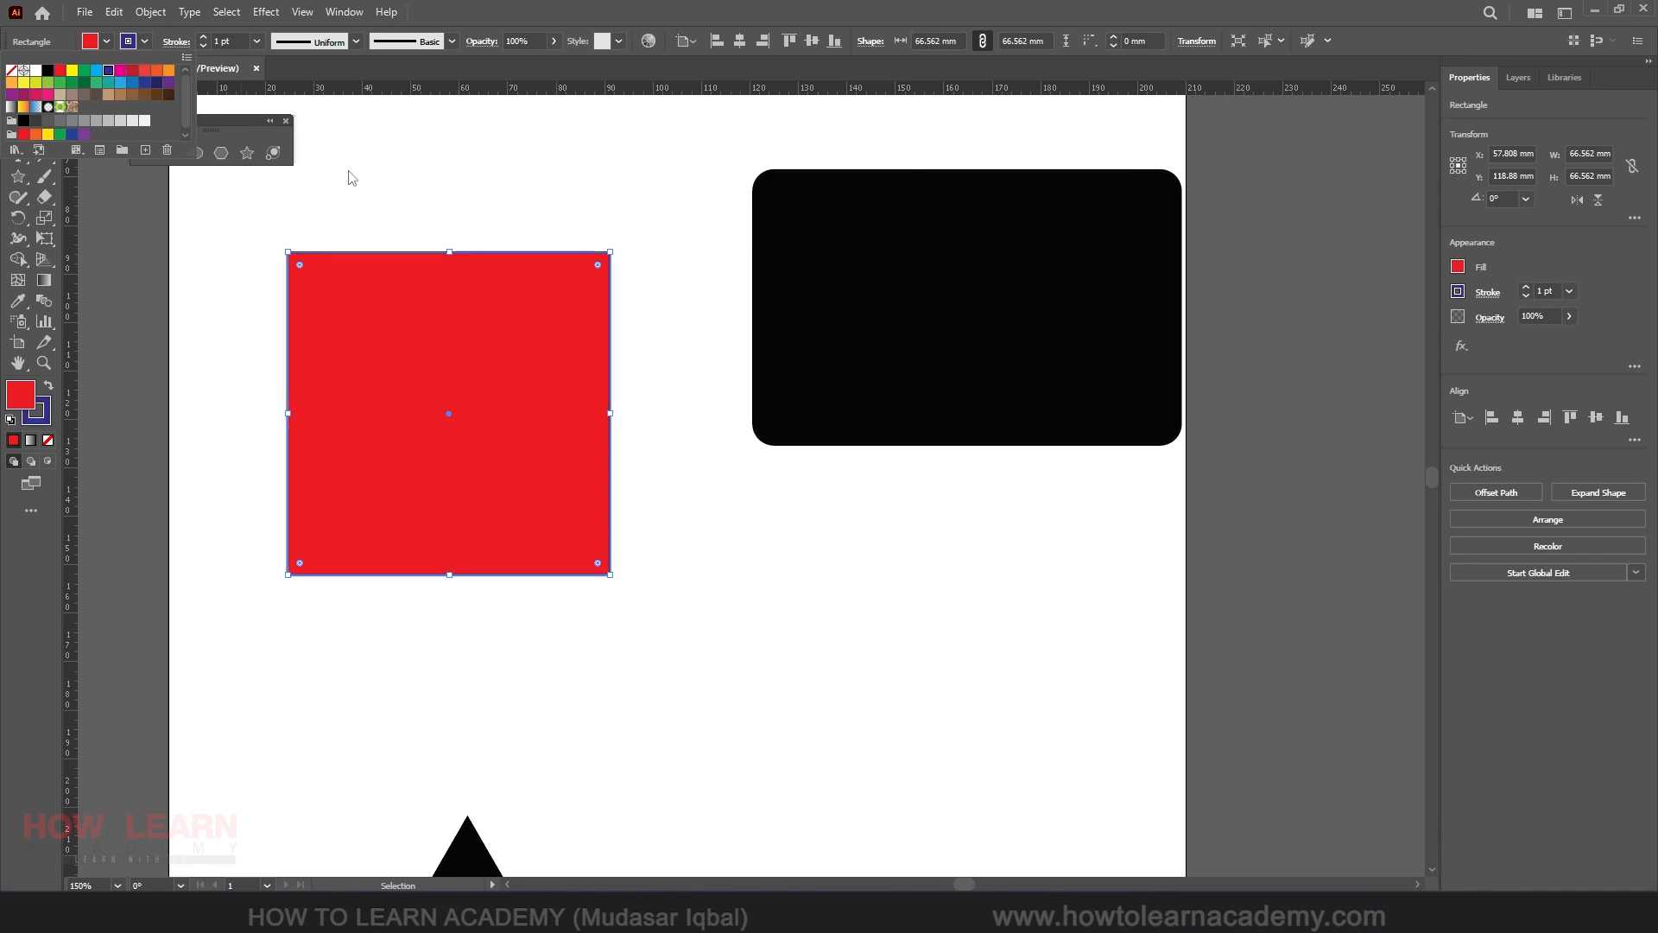
{"action": "scroll", "coordinate": [340, 250], "scroll_direction": "up", "scroll_amount": 5}
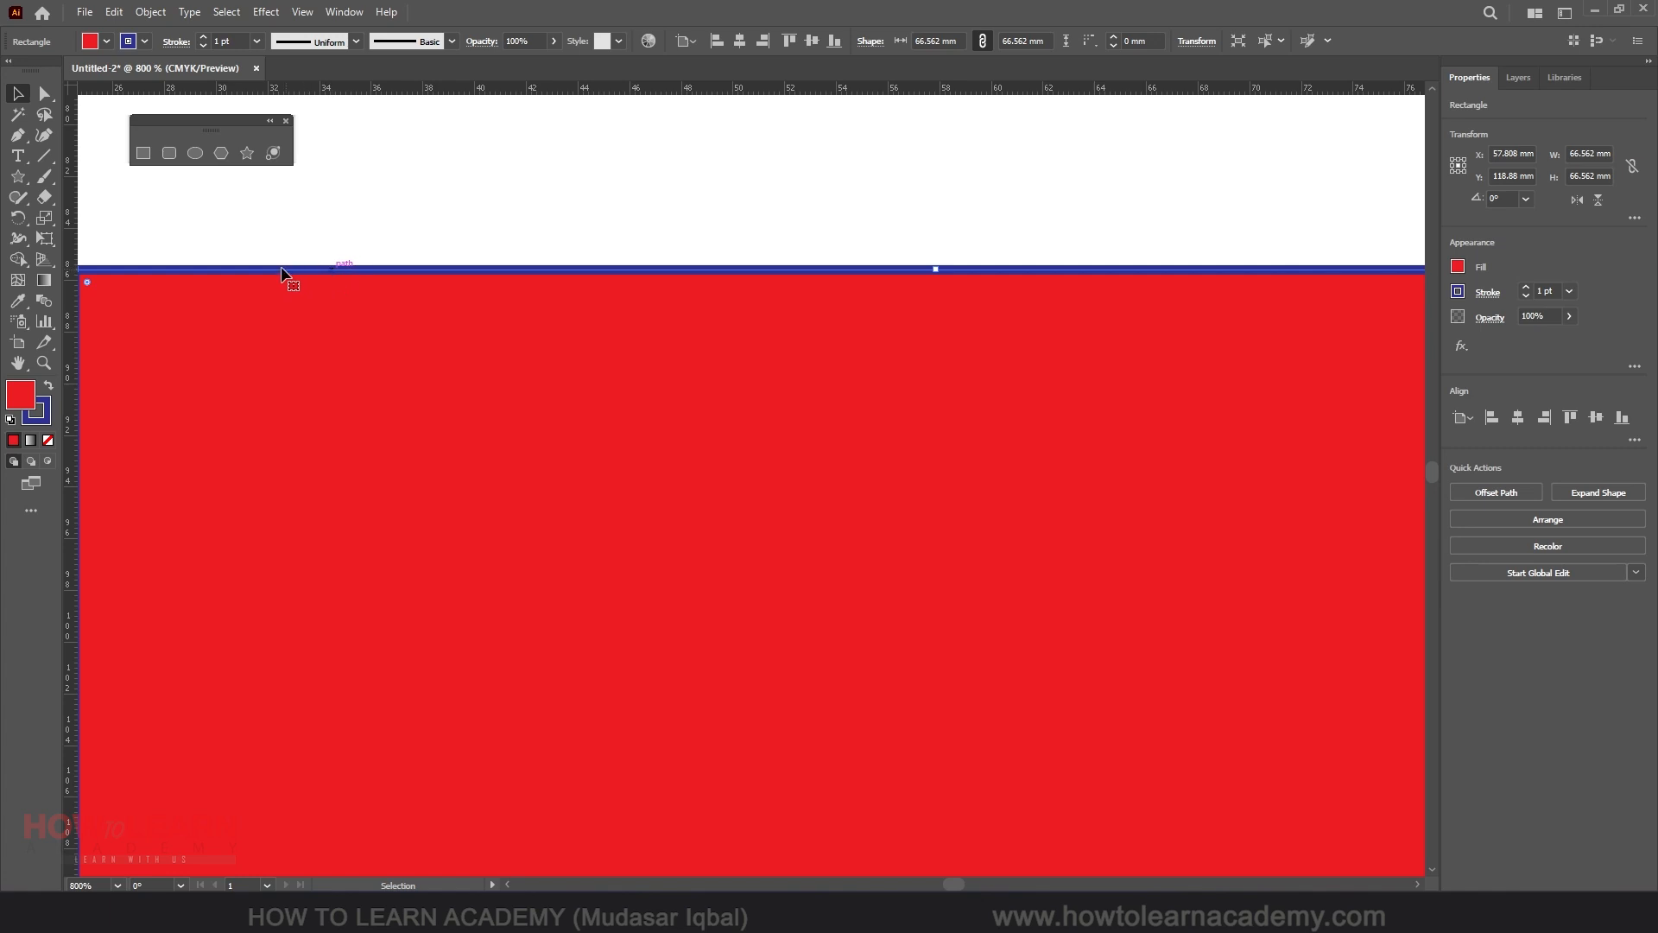
{"action": "scroll", "coordinate": [425, 311], "scroll_direction": "down", "scroll_amount": 3}
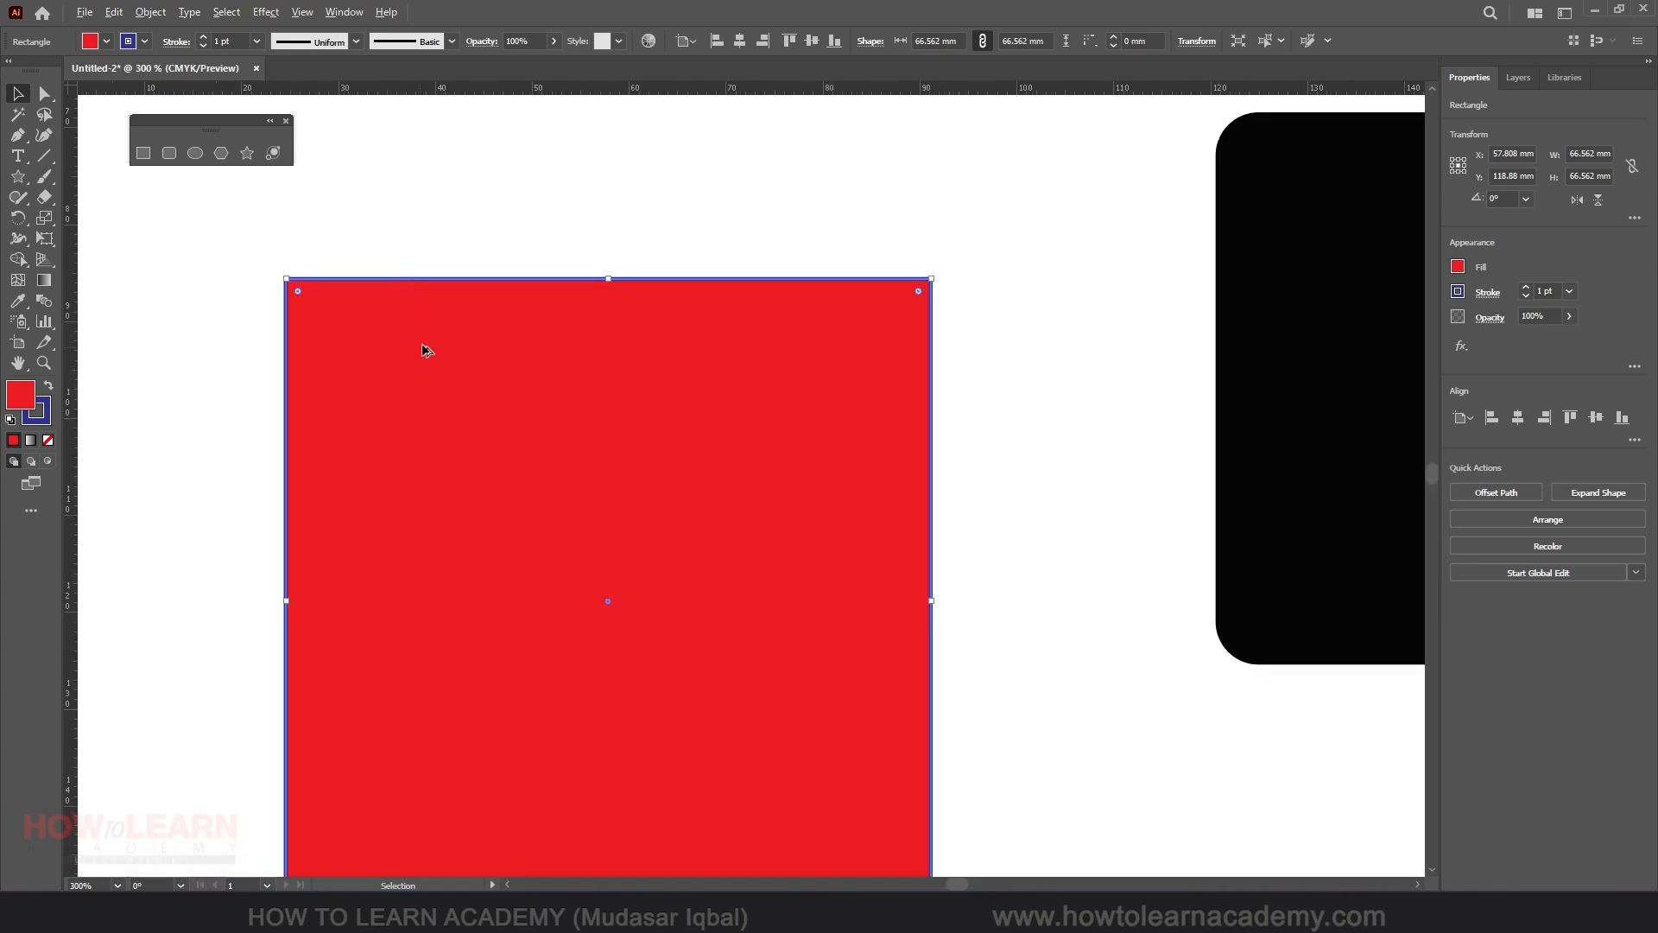
Thicken the red square's stroke first to 6 pt and finally to 10 pt.
{"action": "left_click", "coordinate": [256, 40]}
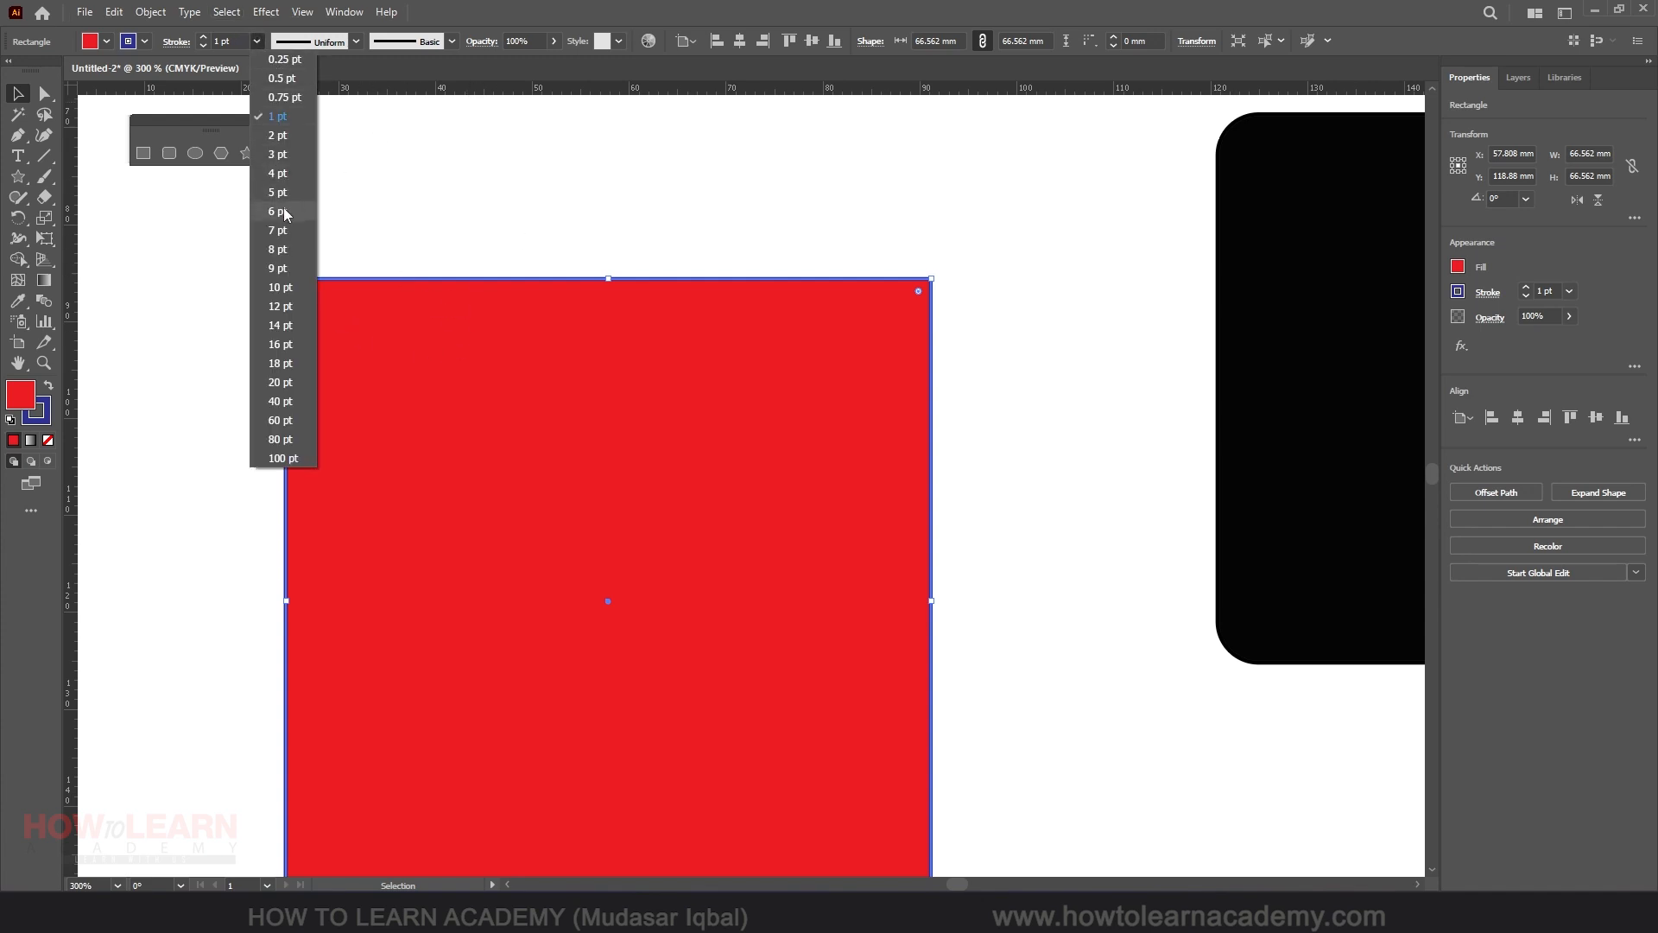
{"action": "left_click", "coordinate": [285, 210]}
{"action": "left_click", "coordinate": [257, 42]}
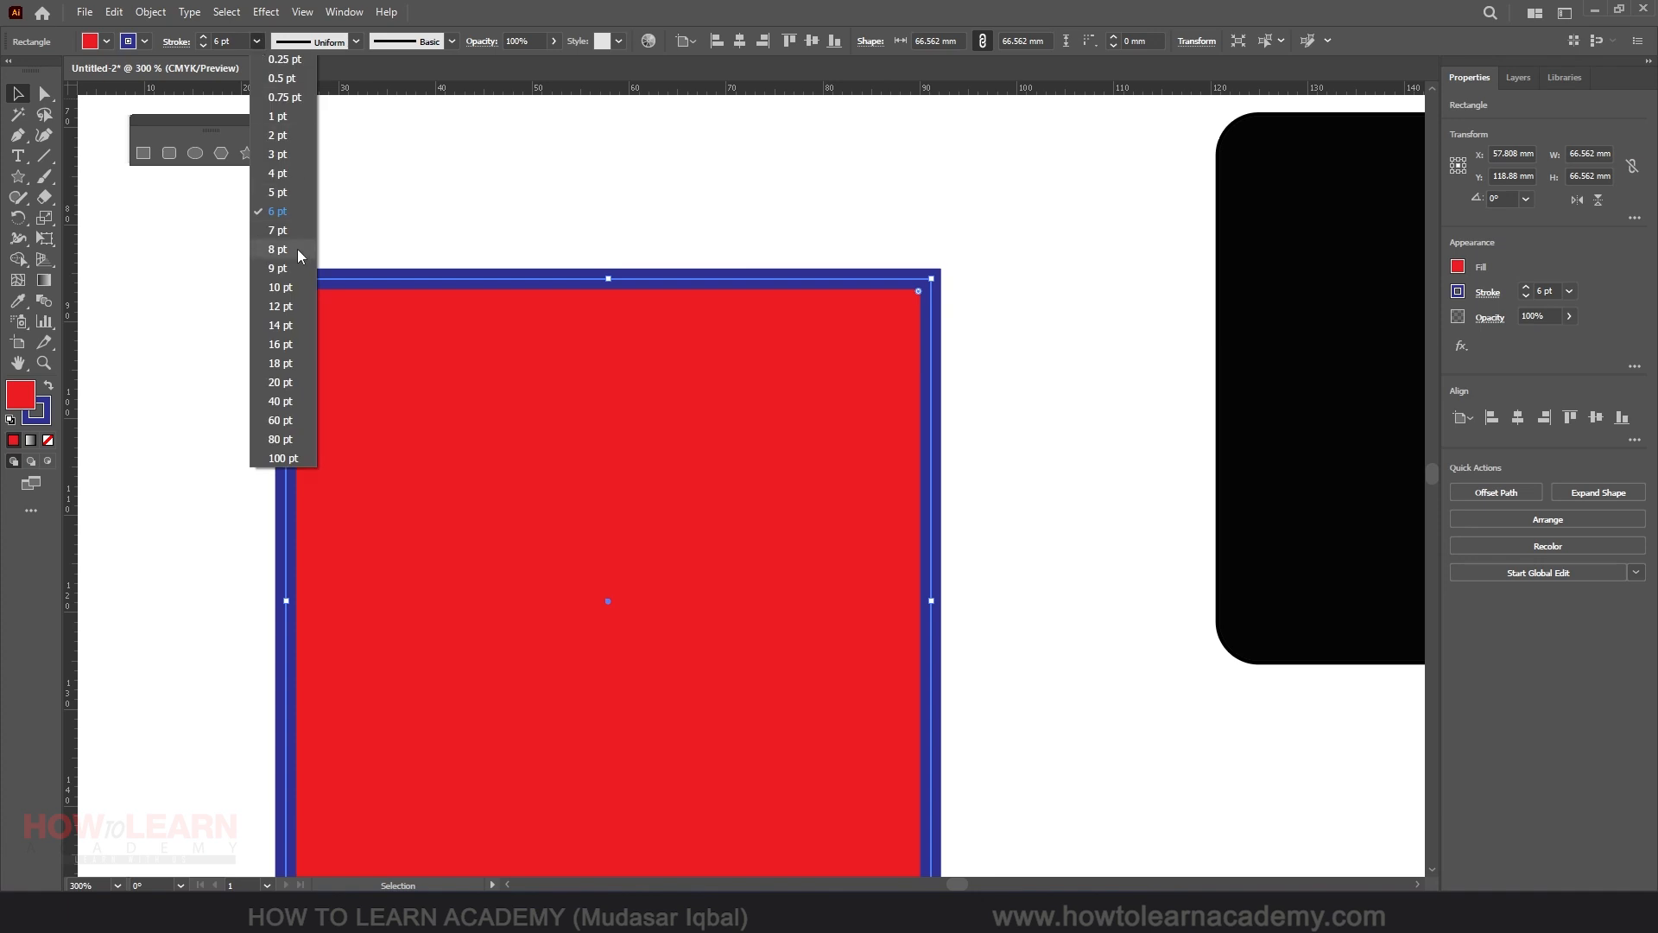
{"action": "left_click", "coordinate": [285, 264]}
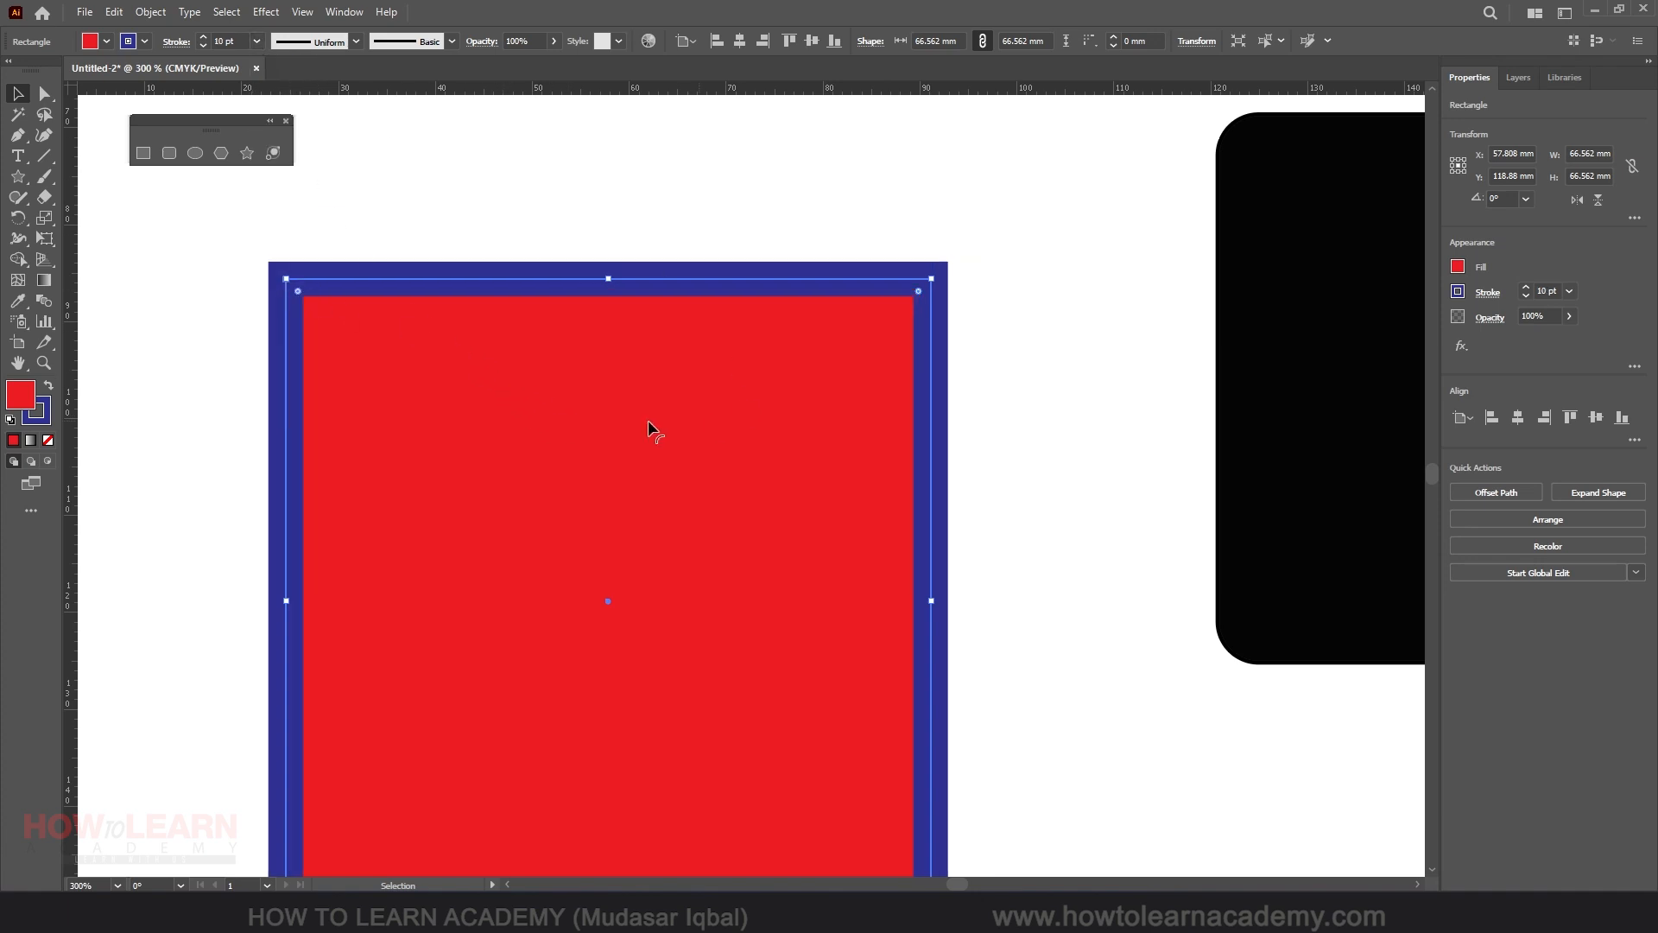
{"action": "scroll", "coordinate": [464, 403], "scroll_direction": "up", "scroll_amount": 1}
{"action": "scroll", "coordinate": [420, 331], "scroll_direction": "down", "scroll_amount": 1}
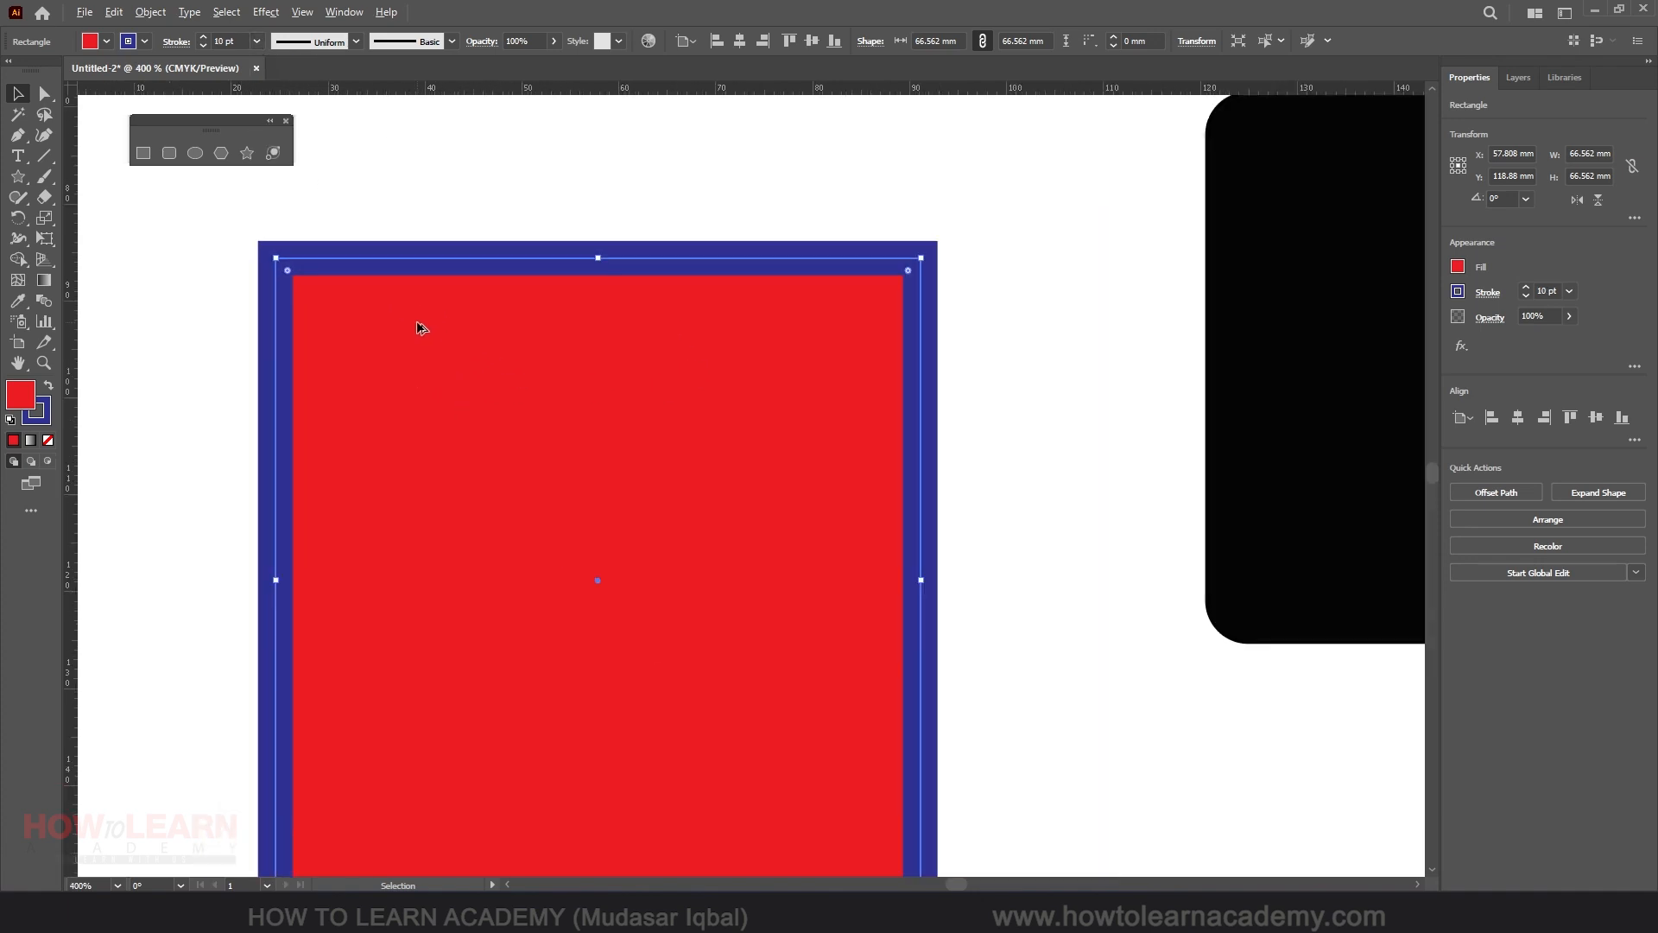
Try rounding the red square's corners by its upper-right corner widget, undoing each attempt.
{"action": "left_click_drag", "start_coordinate": [463, 351], "coordinate": [453, 290]}
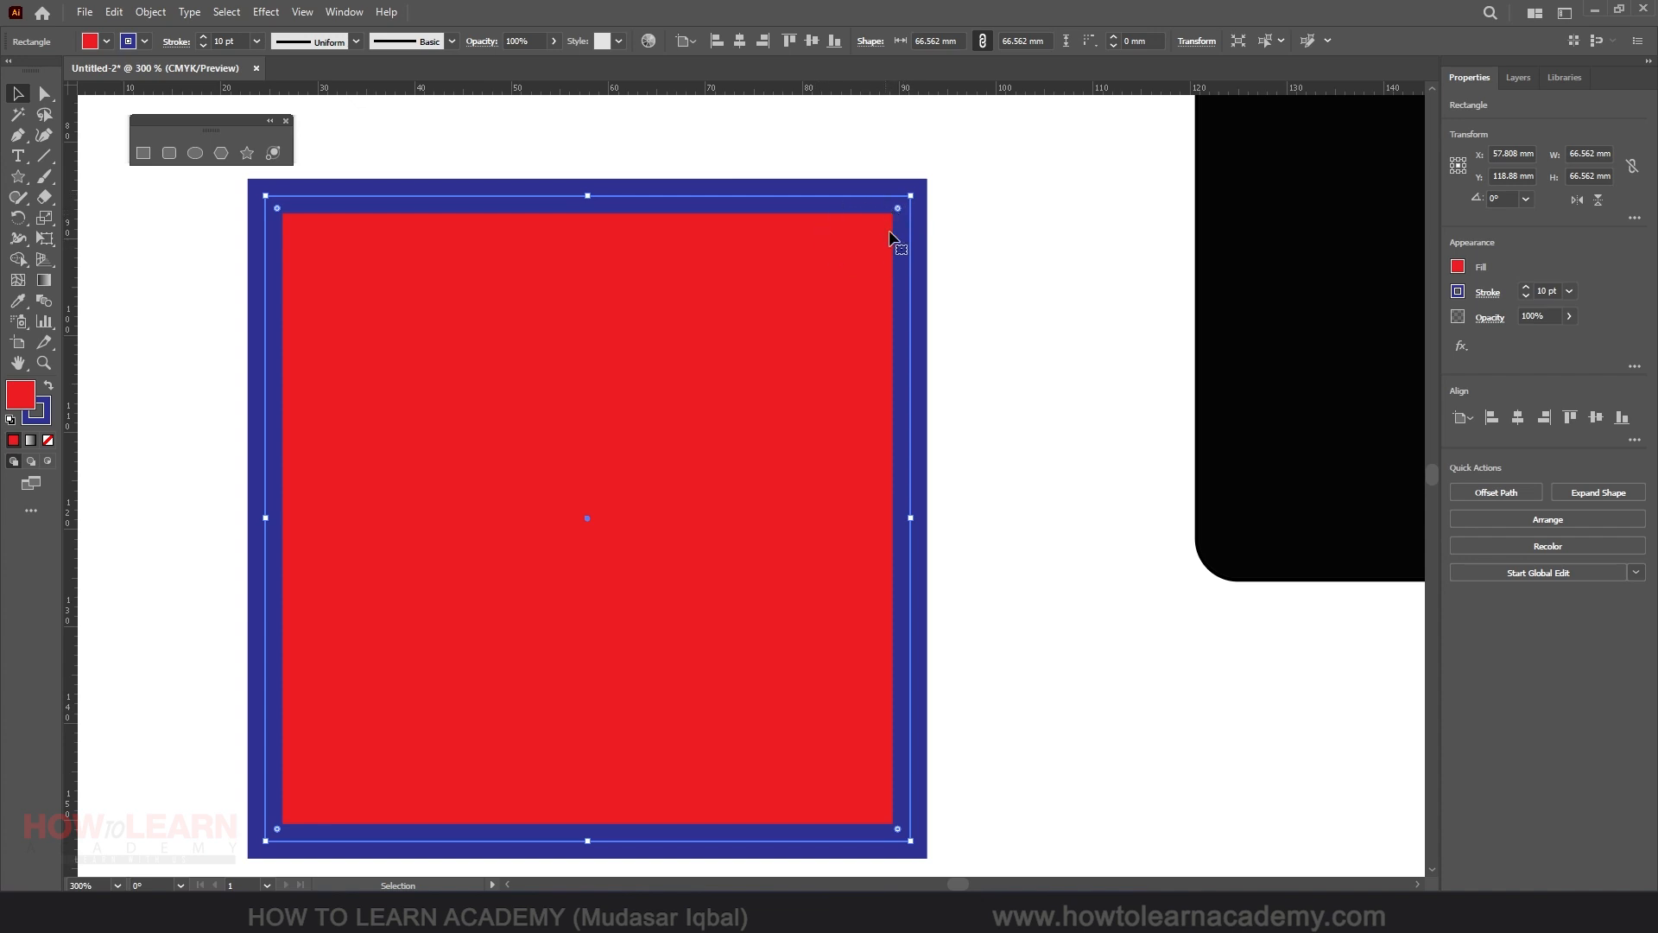
{"action": "key", "text": "ctrl+1"}
{"action": "scroll", "coordinate": [732, 233], "scroll_direction": "up", "scroll_amount": 2}
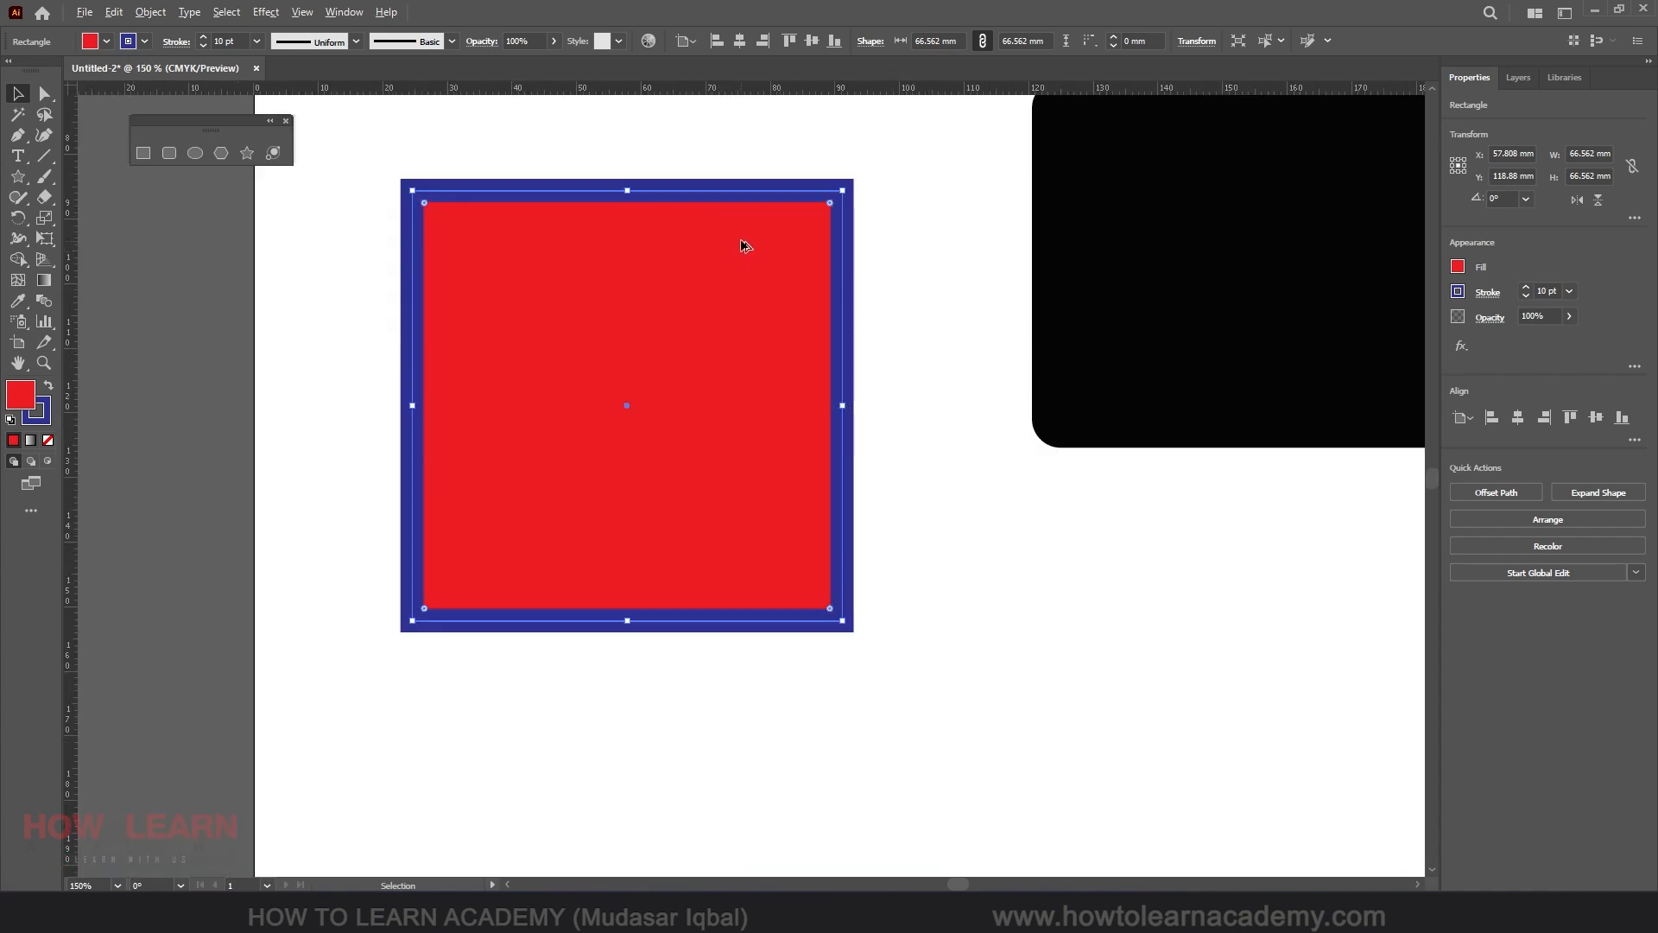
{"action": "left_click_drag", "start_coordinate": [831, 204], "coordinate": [862, 183]}
{"action": "left_click_drag", "start_coordinate": [832, 204], "coordinate": [532, 355]}
{"action": "key", "text": "ctrl+z"}
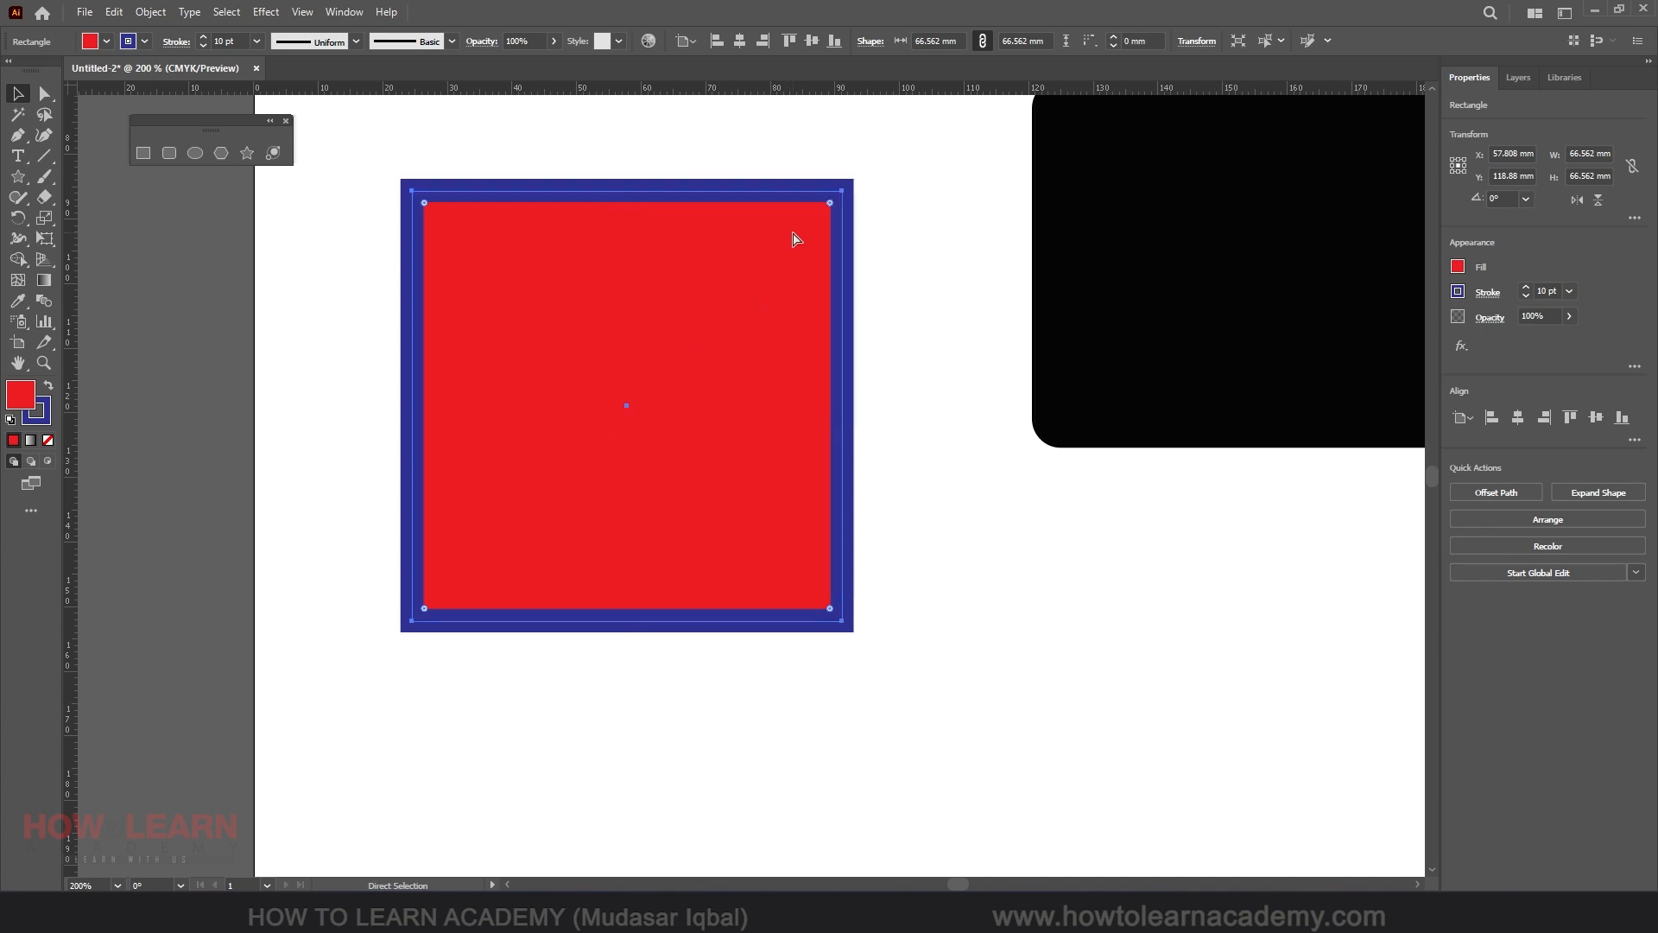
{"action": "left_click_drag", "start_coordinate": [829, 202], "coordinate": [659, 274]}
{"action": "key", "text": "ctrl+z"}
Try rounding all four corners of the reselected square to about 26 mm, and separately only its upper-left corner, undoing both.
{"action": "key", "text": "ctrl+shift+a"}
{"action": "left_click", "coordinate": [716, 292]}
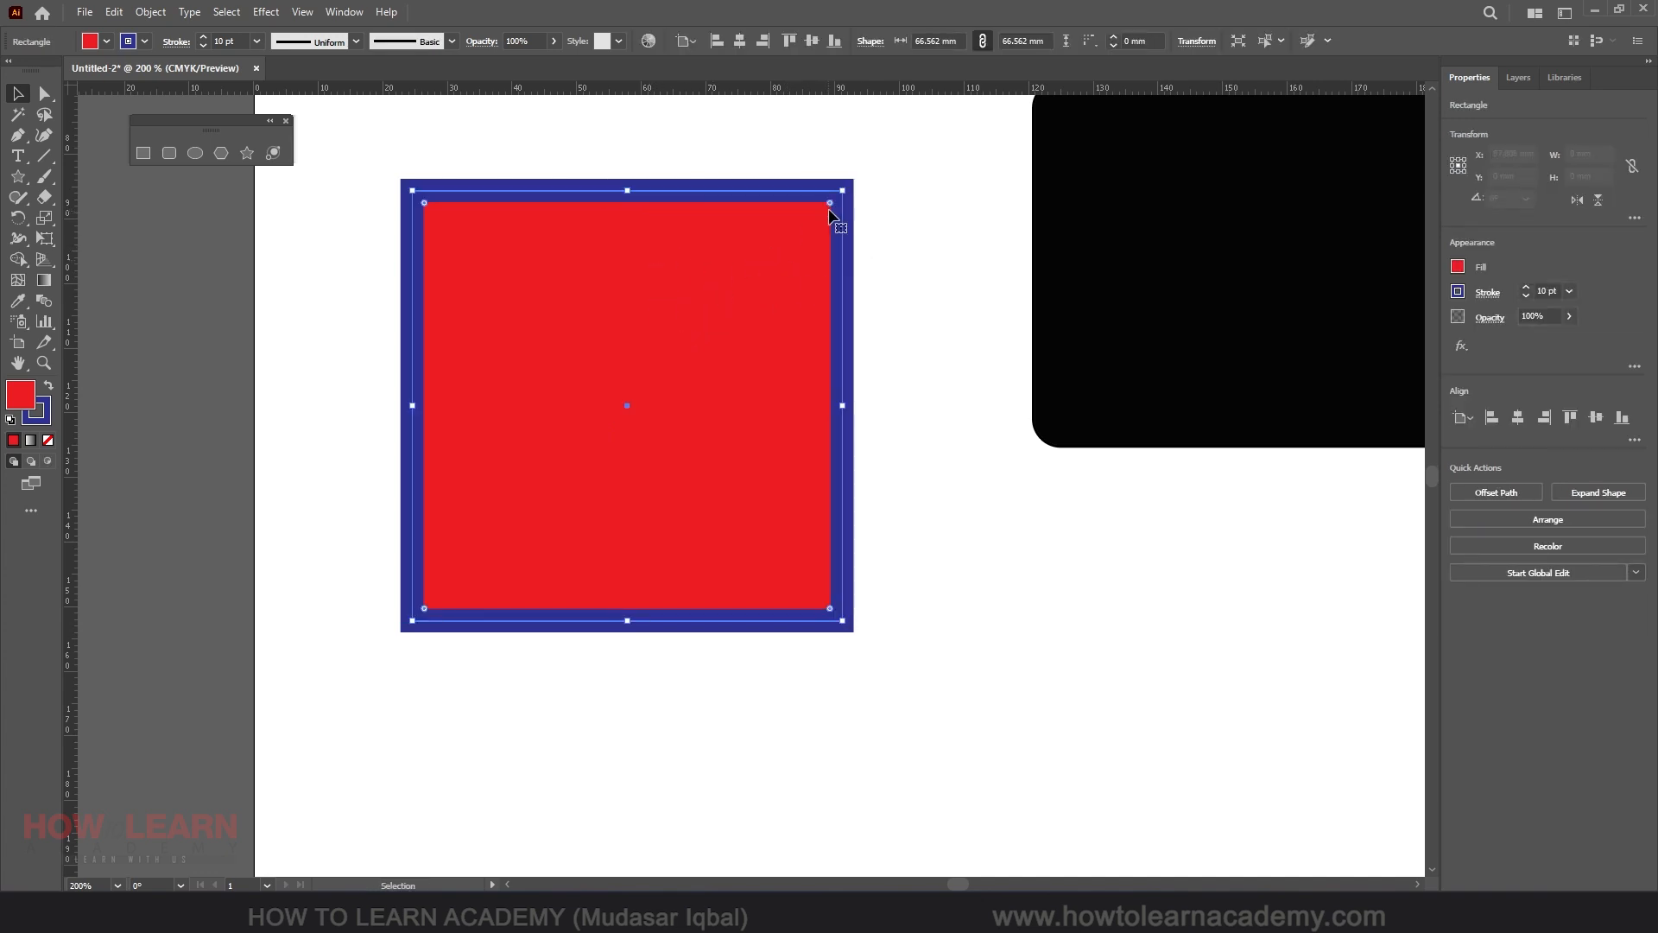
{"action": "left_click_drag", "start_coordinate": [830, 204], "coordinate": [643, 315]}
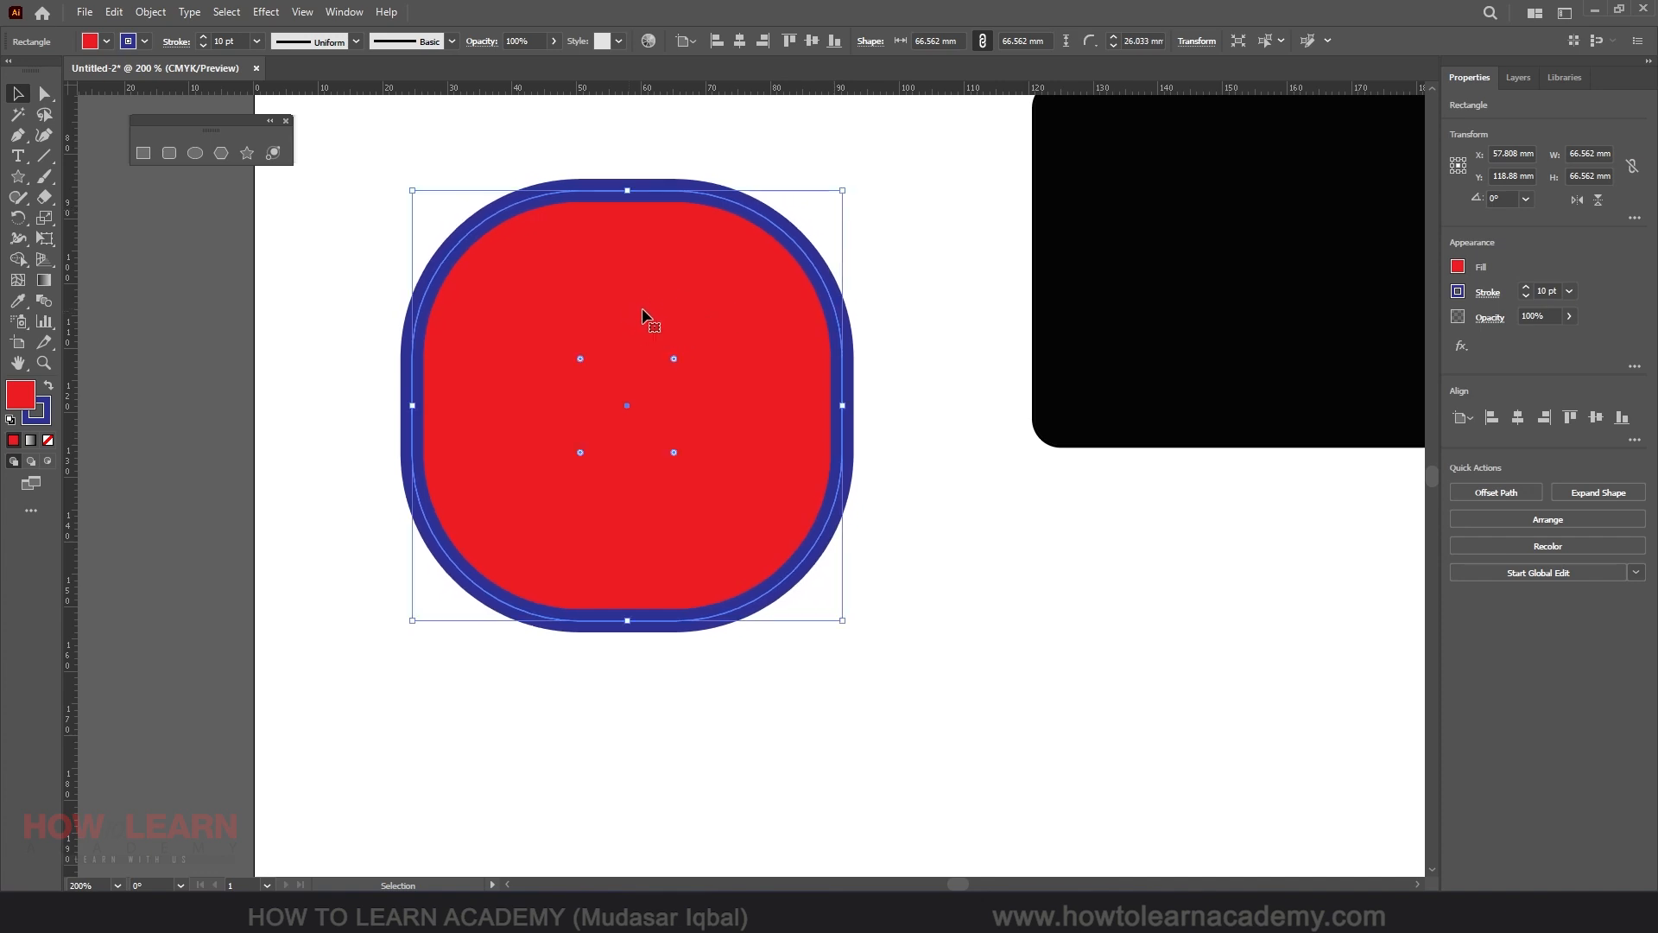
{"action": "key", "text": "ctrl+z"}
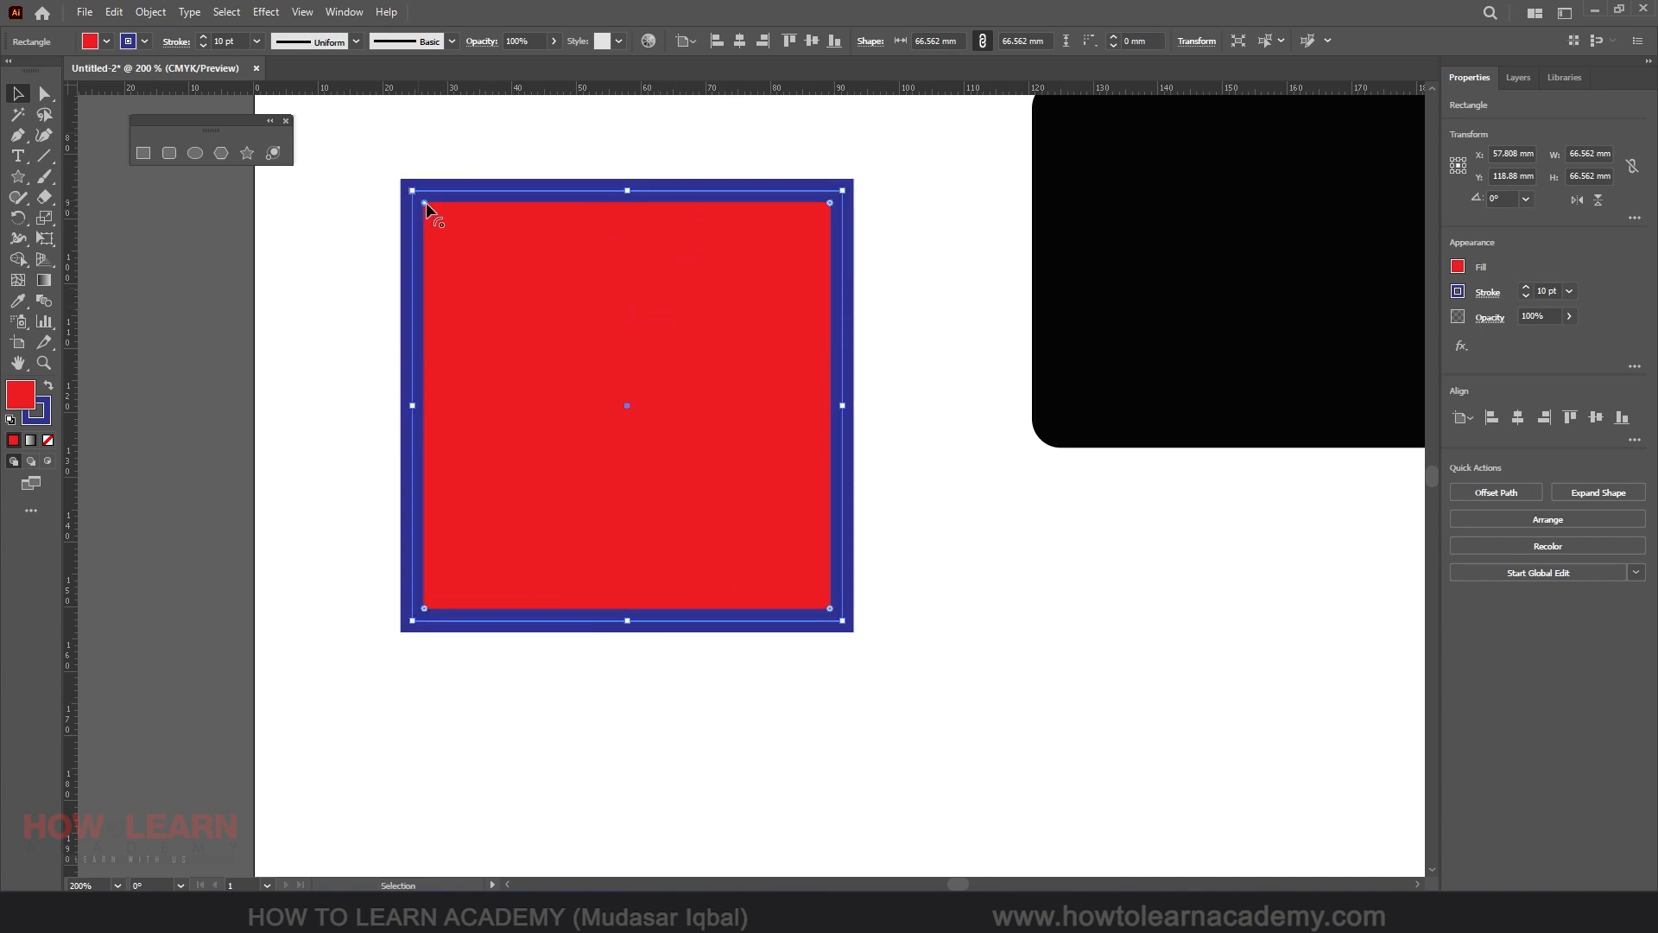
{"action": "left_click_drag", "start_coordinate": [425, 201], "coordinate": [597, 343]}
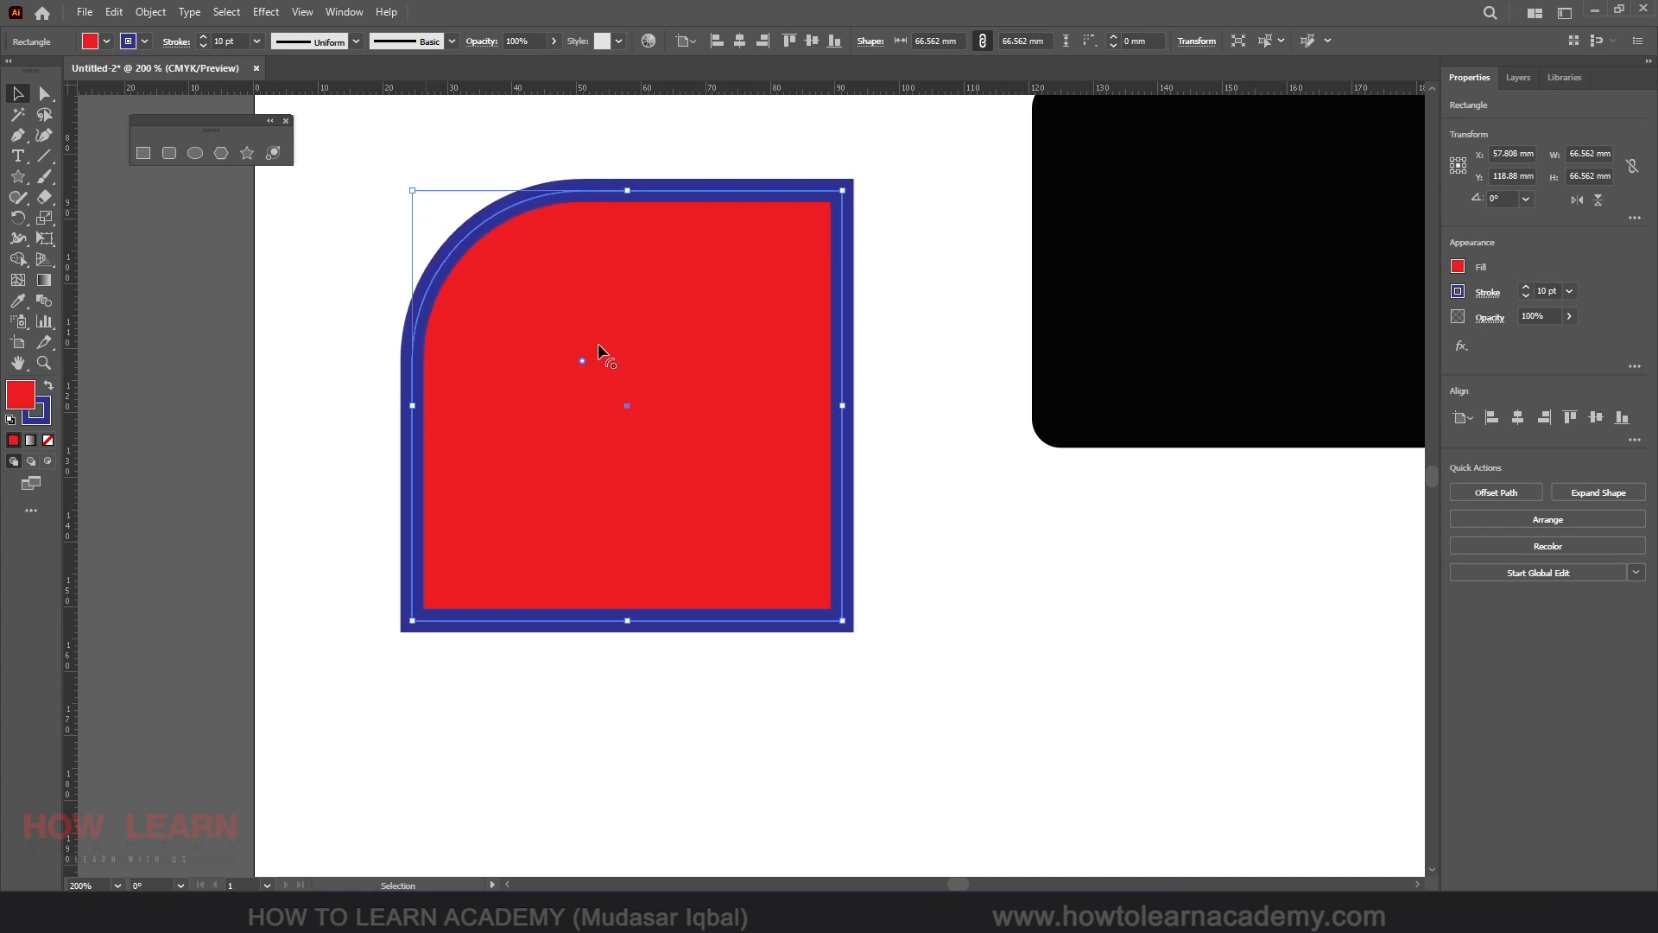
{"action": "key", "text": "ctrl+z"}
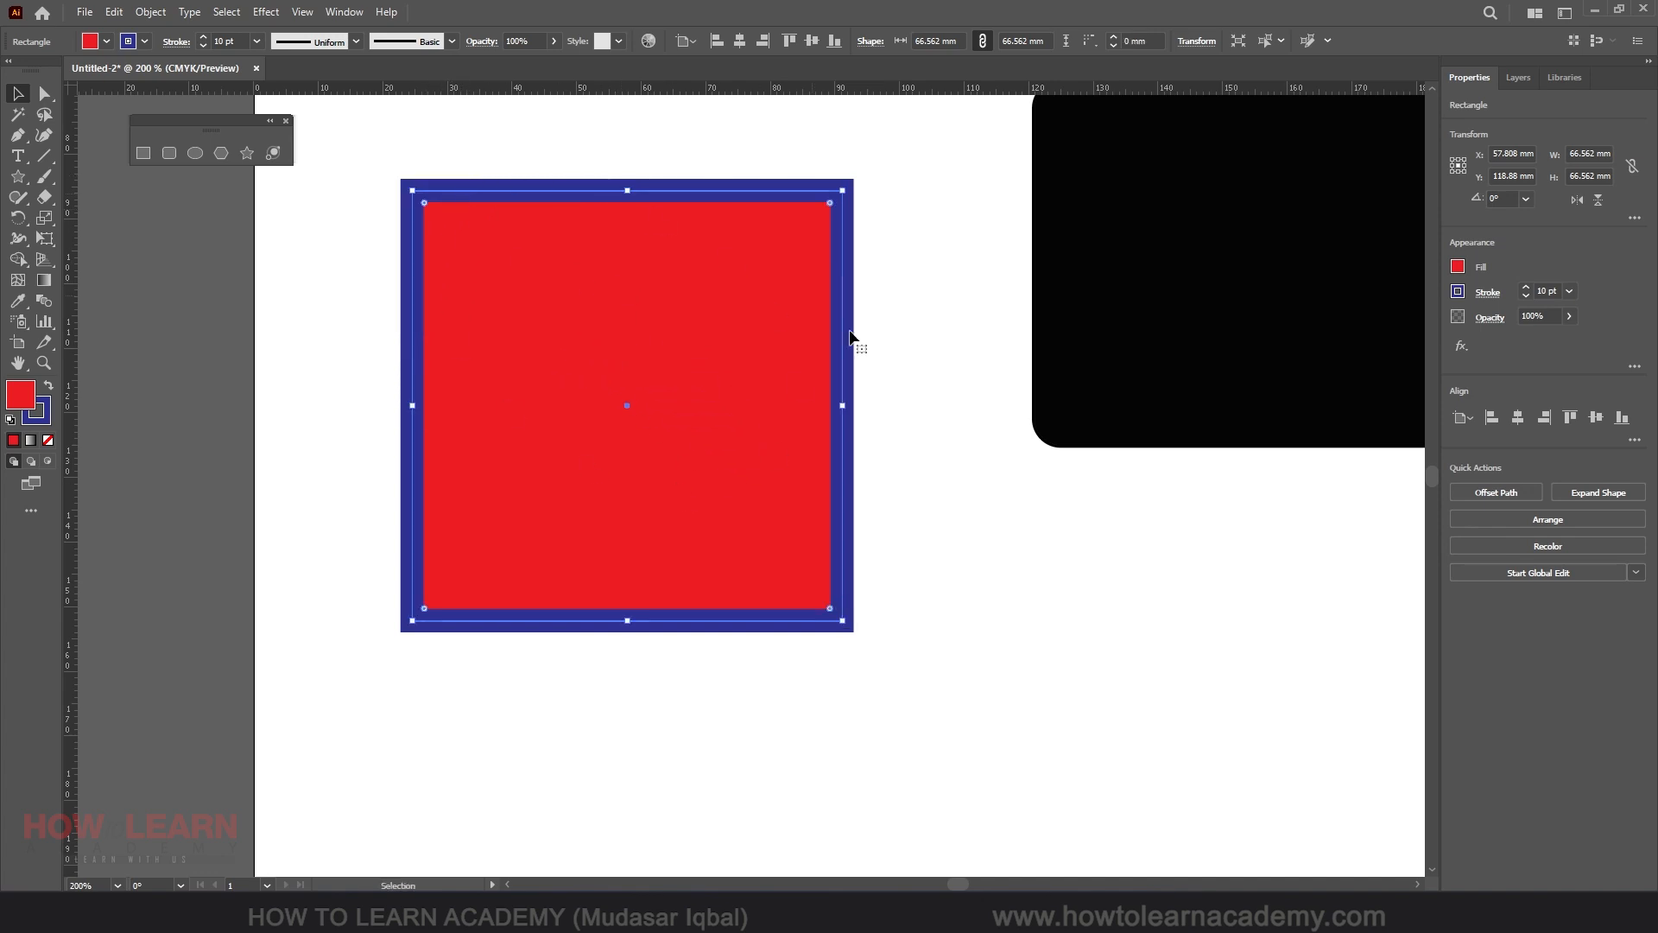
Set the linked corner radii of the red square to 10 mm.
{"action": "left_click", "coordinate": [1634, 218]}
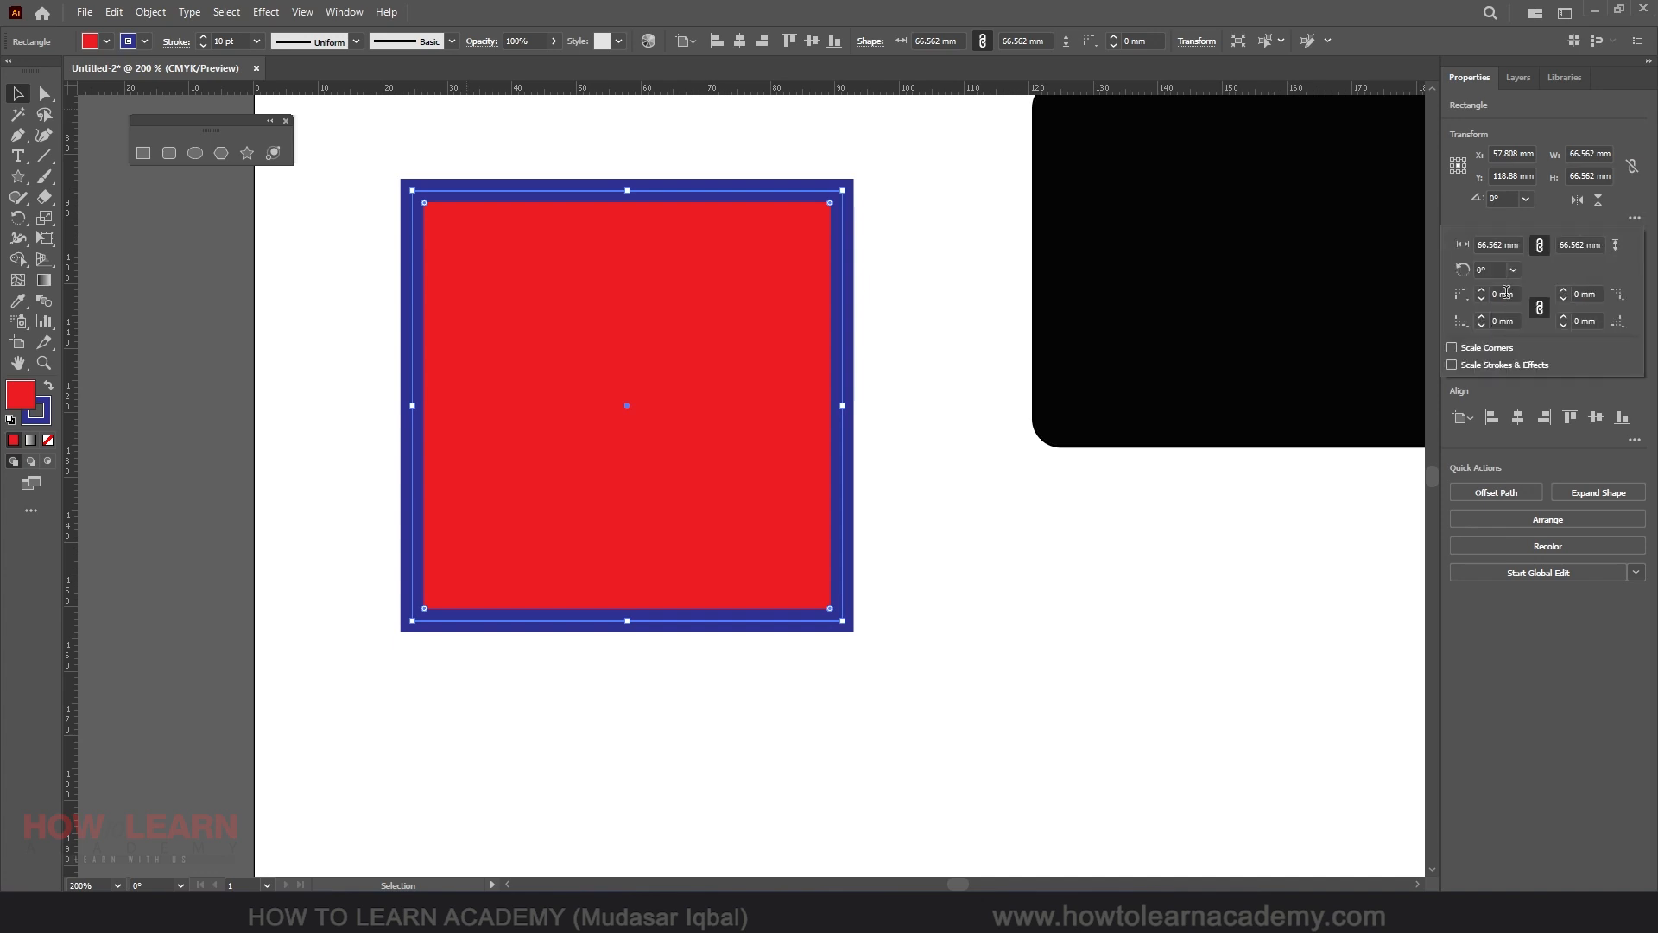
{"action": "left_click", "coordinate": [1505, 294]}
{"action": "type", "text": "500"}
{"action": "key", "text": "Return"}
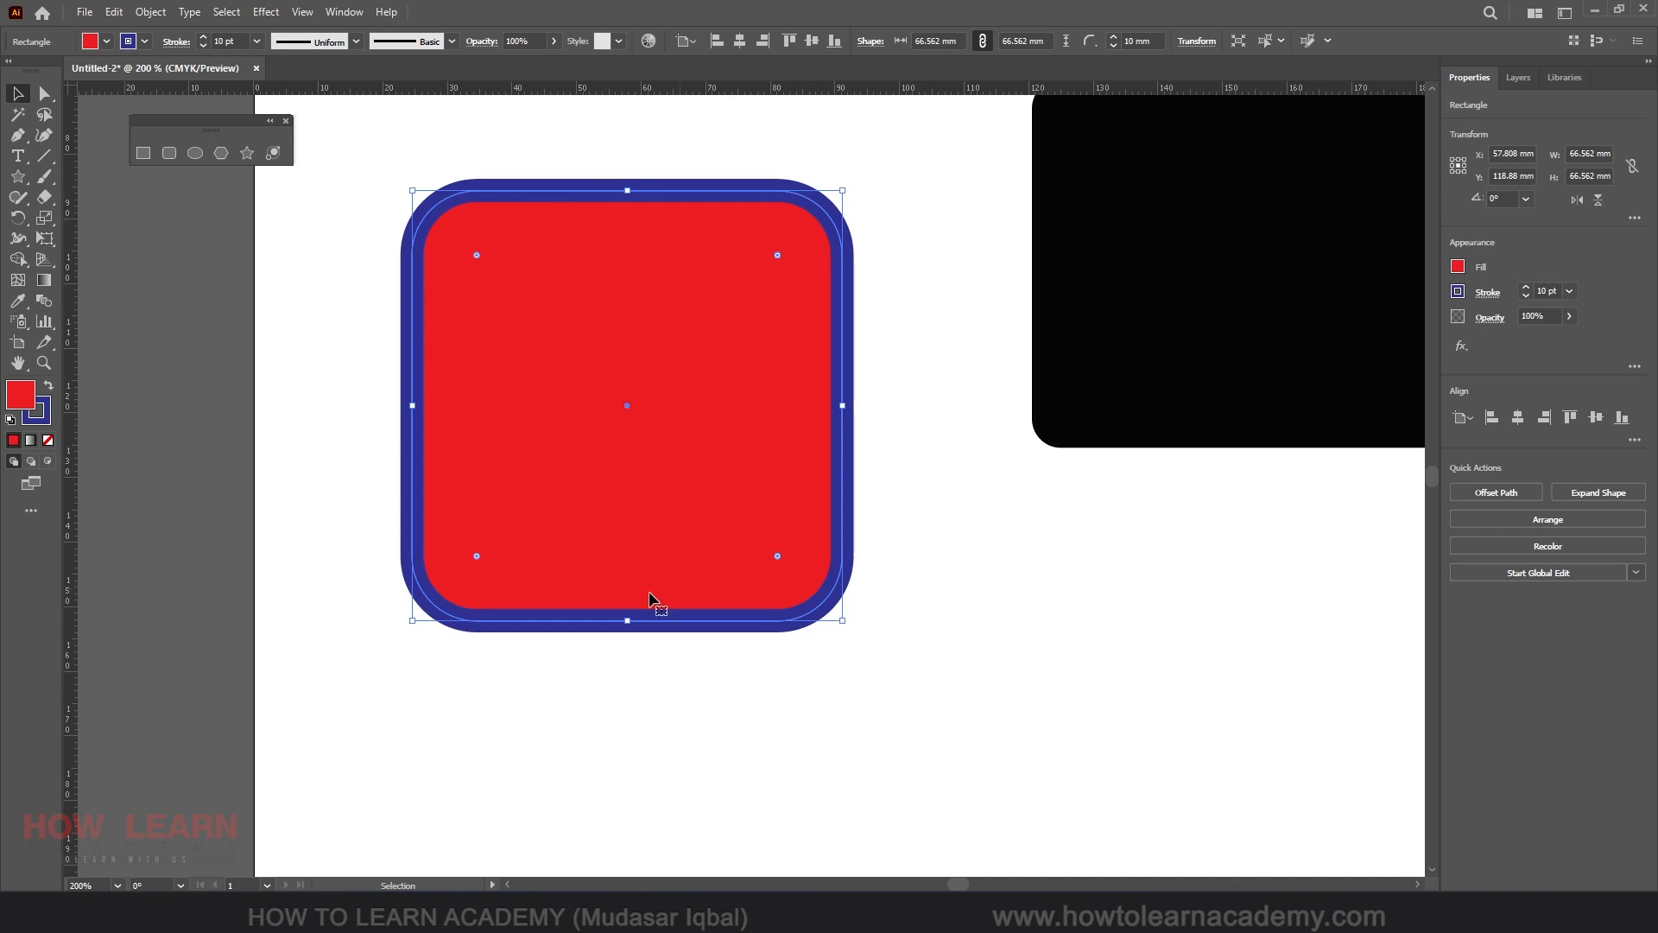
Unlink the square's corner radii and change only the upper-left corner to the inverted round type.
{"action": "left_click", "coordinate": [1635, 217]}
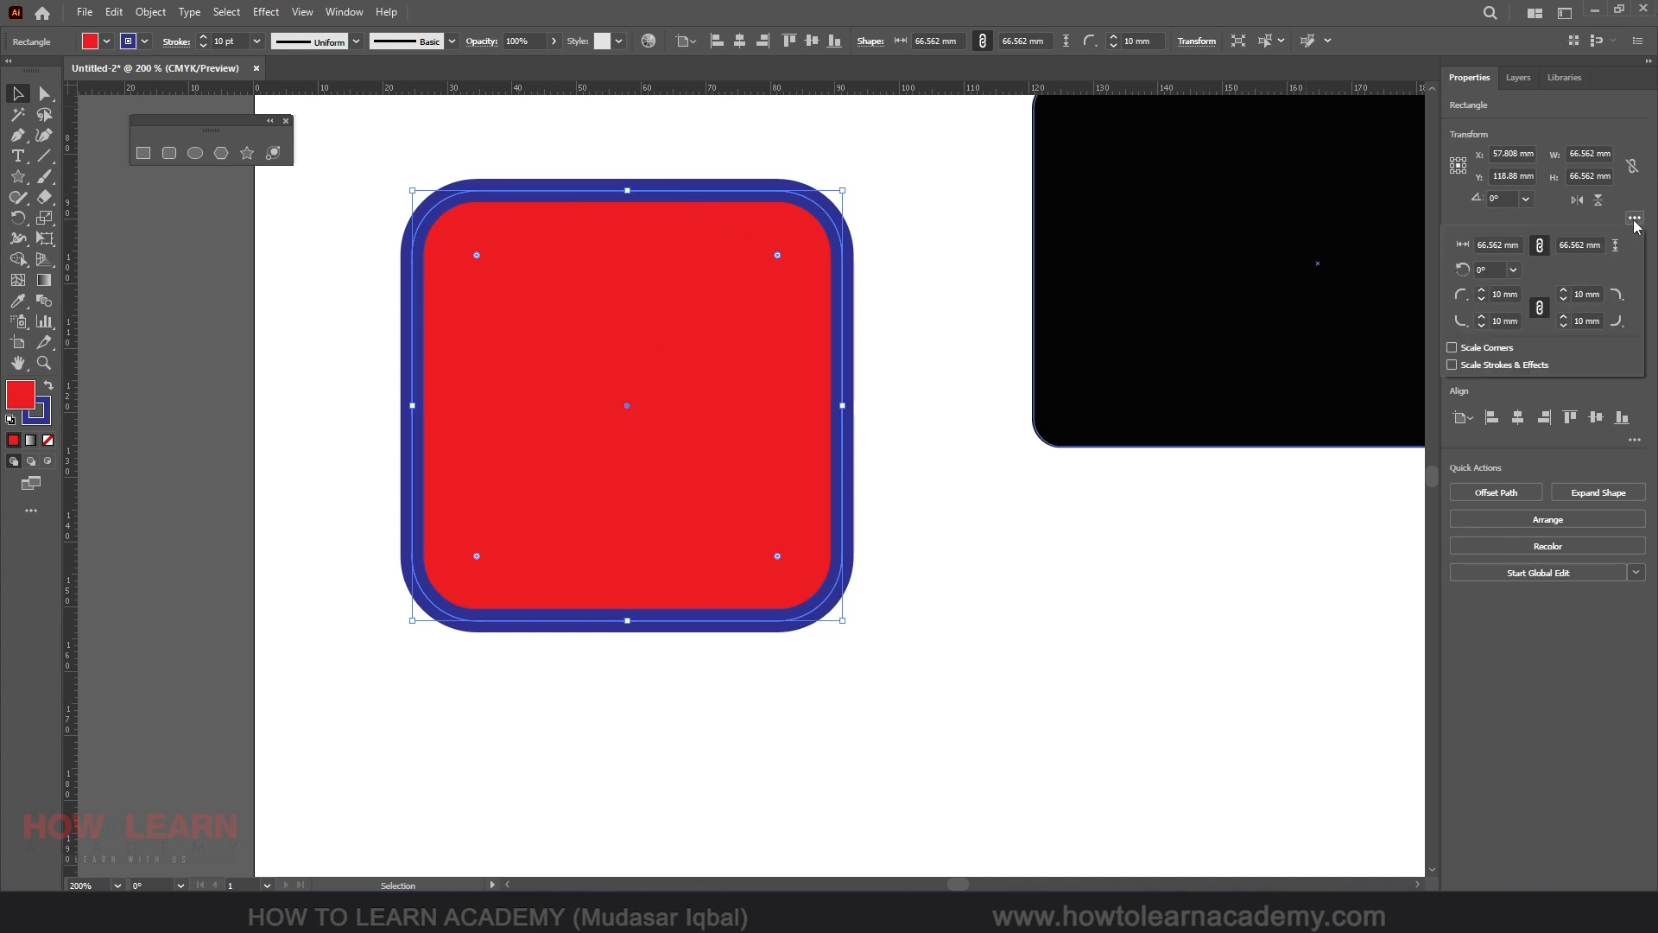
{"action": "left_click", "coordinate": [1540, 309]}
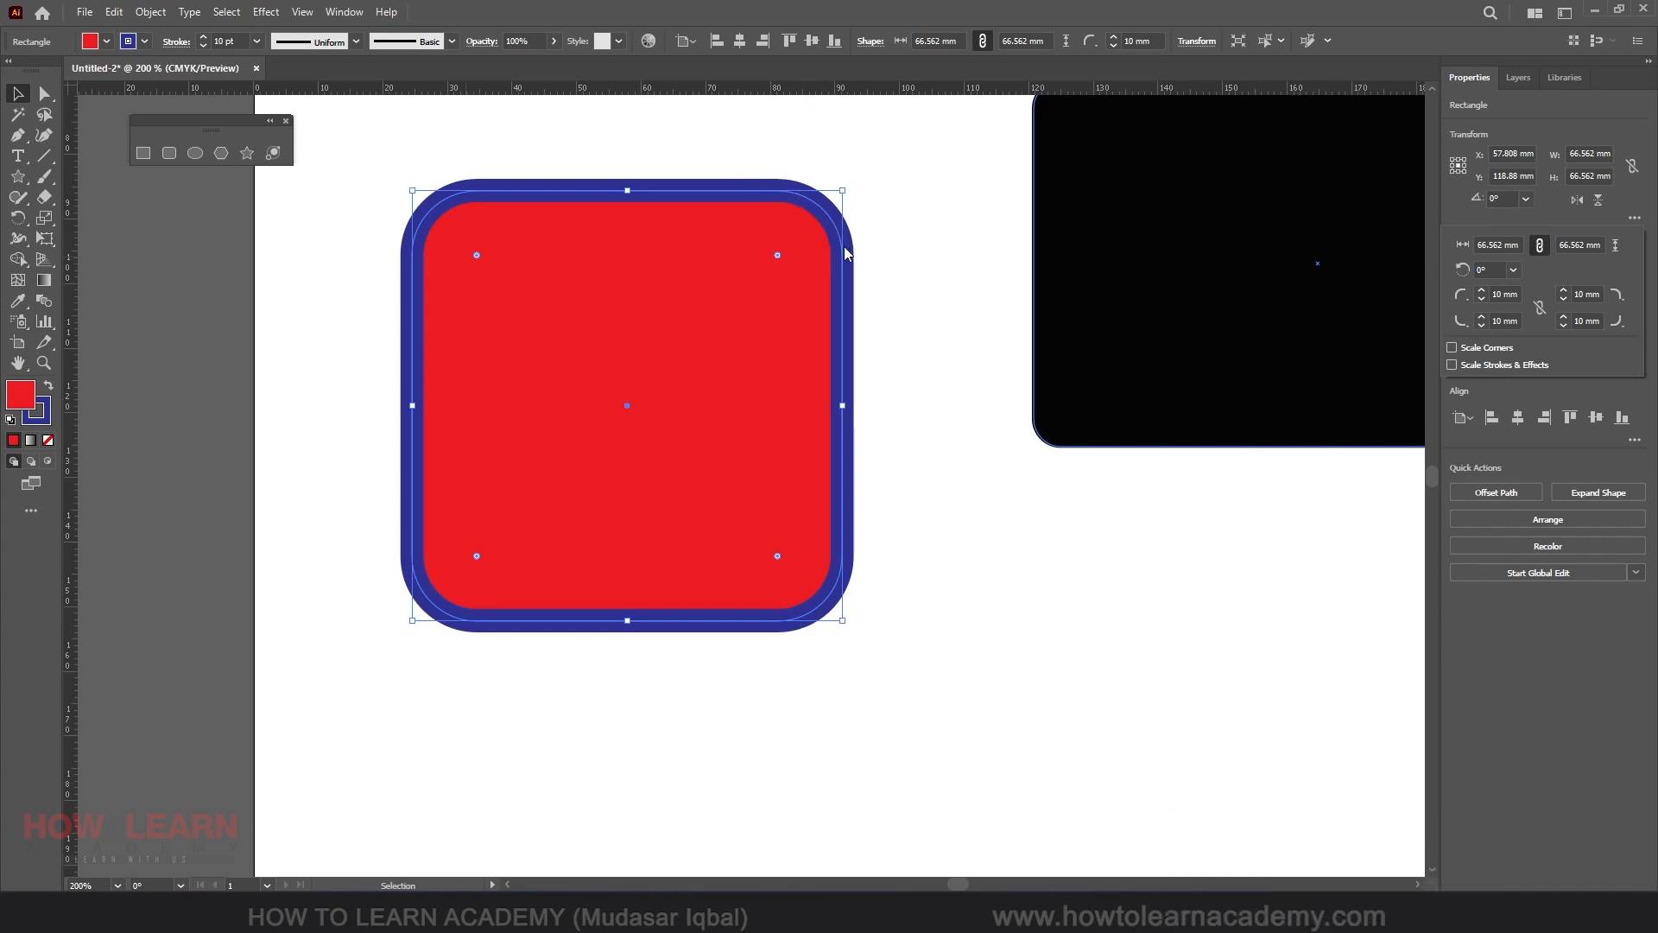
{"action": "left_click", "coordinate": [1462, 296]}
{"action": "left_click", "coordinate": [1481, 316]}
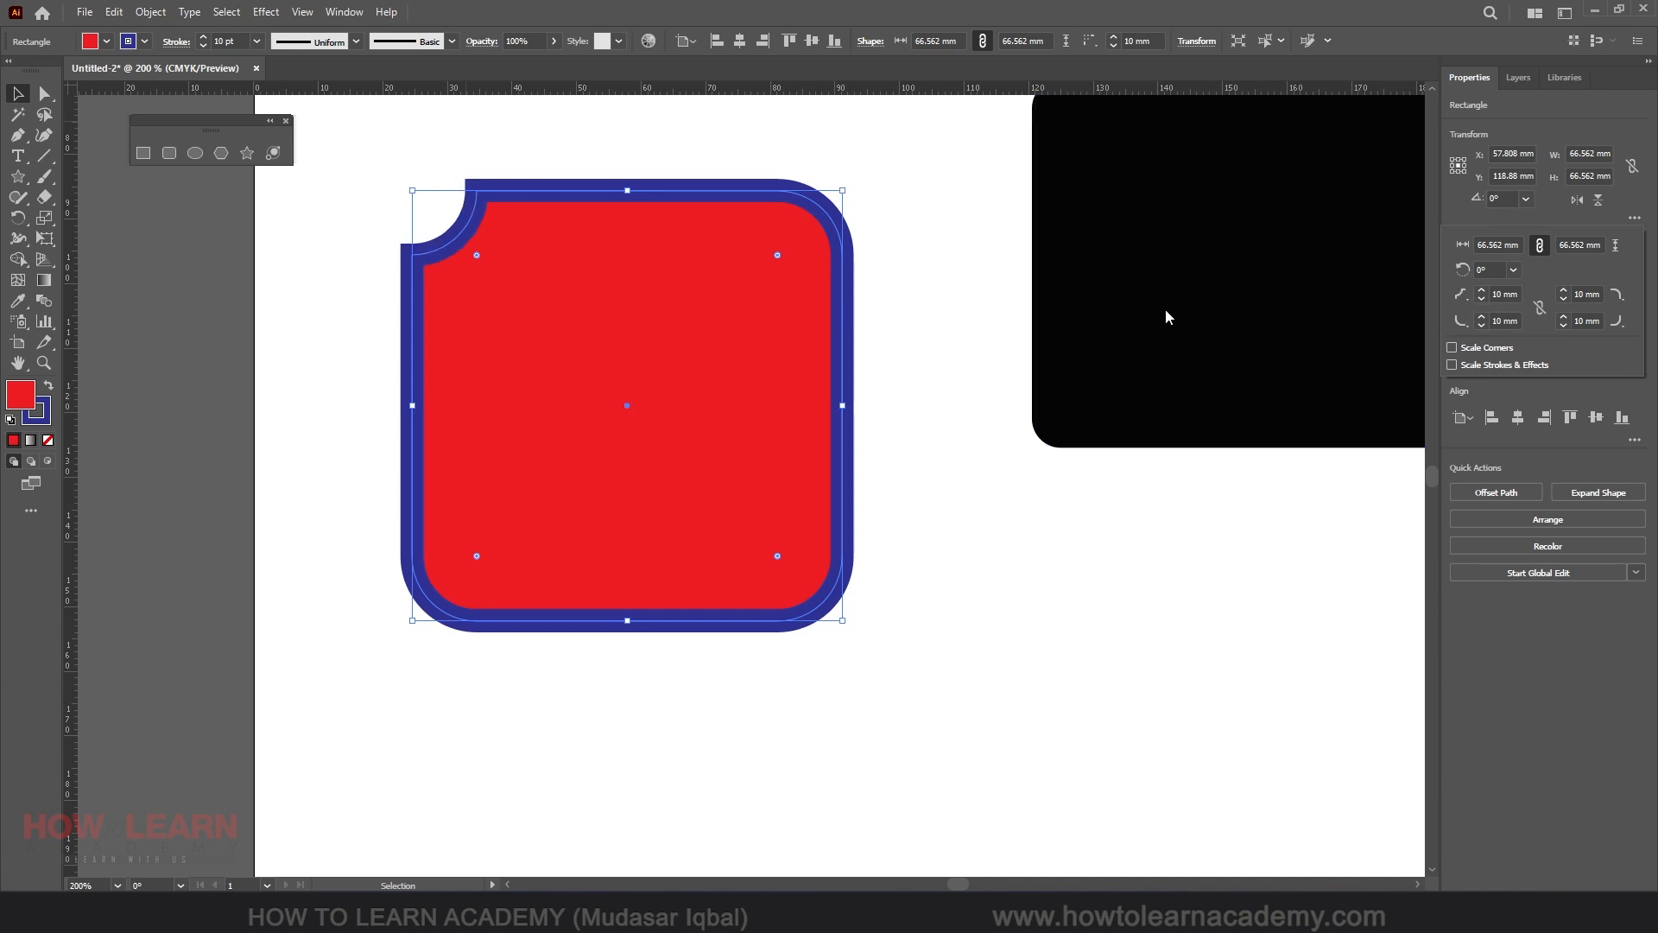
Switch the square's upper-left corner to the chamfer type and finally back to round.
{"action": "left_click", "coordinate": [1466, 299]}
{"action": "left_click", "coordinate": [1479, 312]}
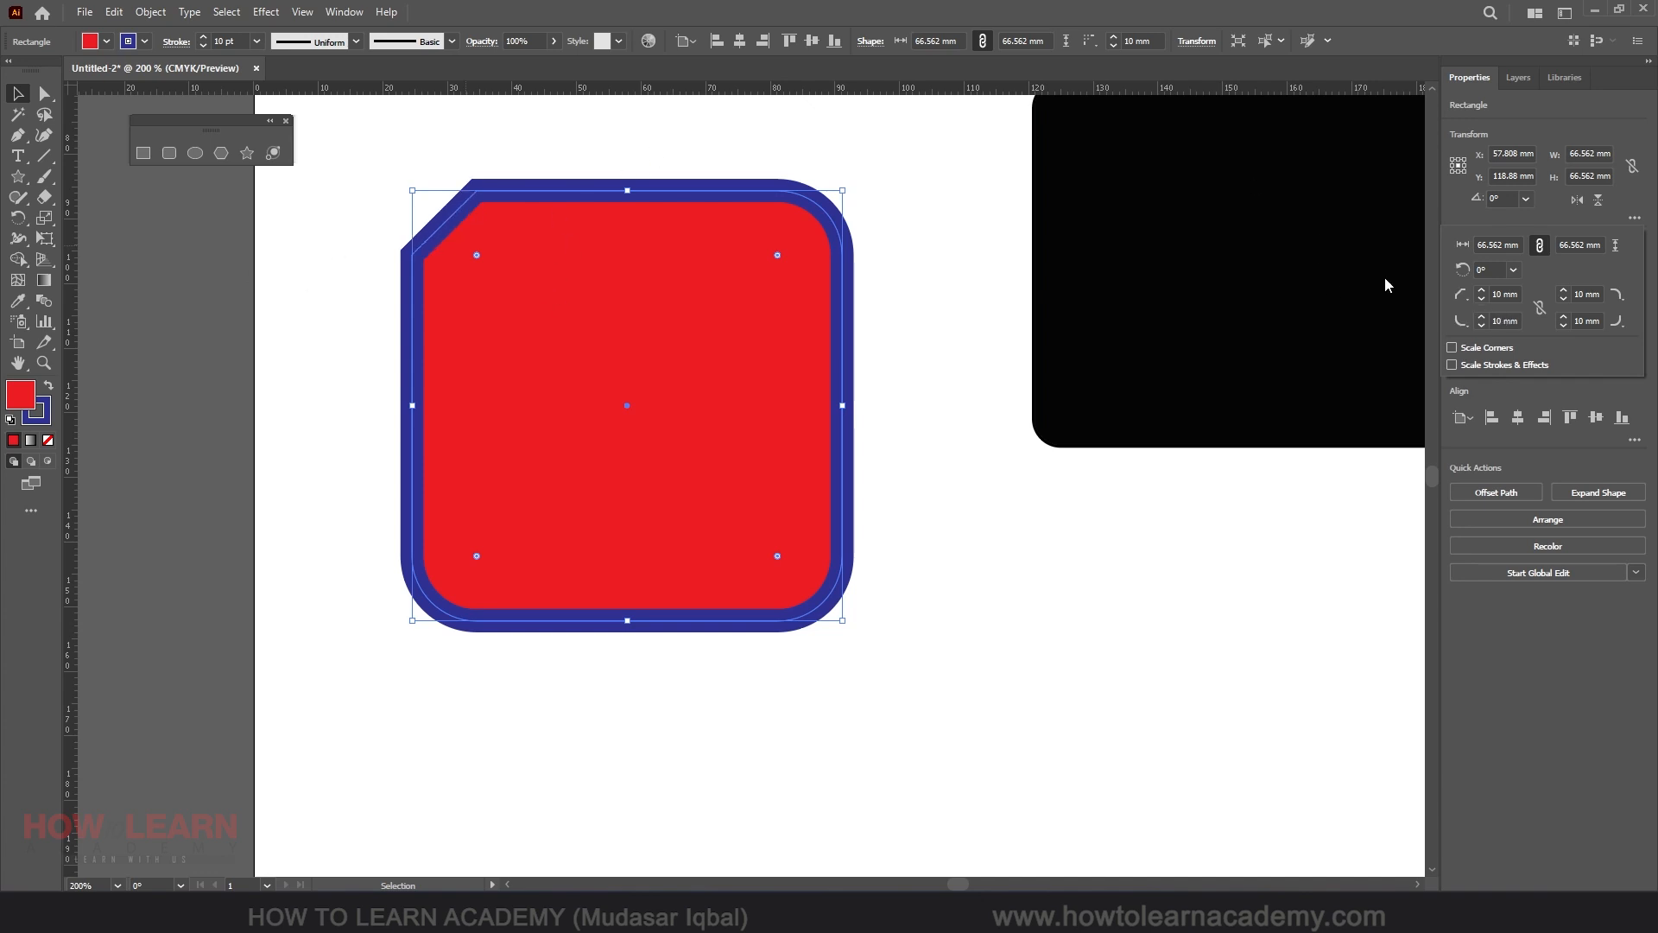
{"action": "left_click", "coordinate": [1461, 294]}
{"action": "left_click", "coordinate": [1461, 317]}
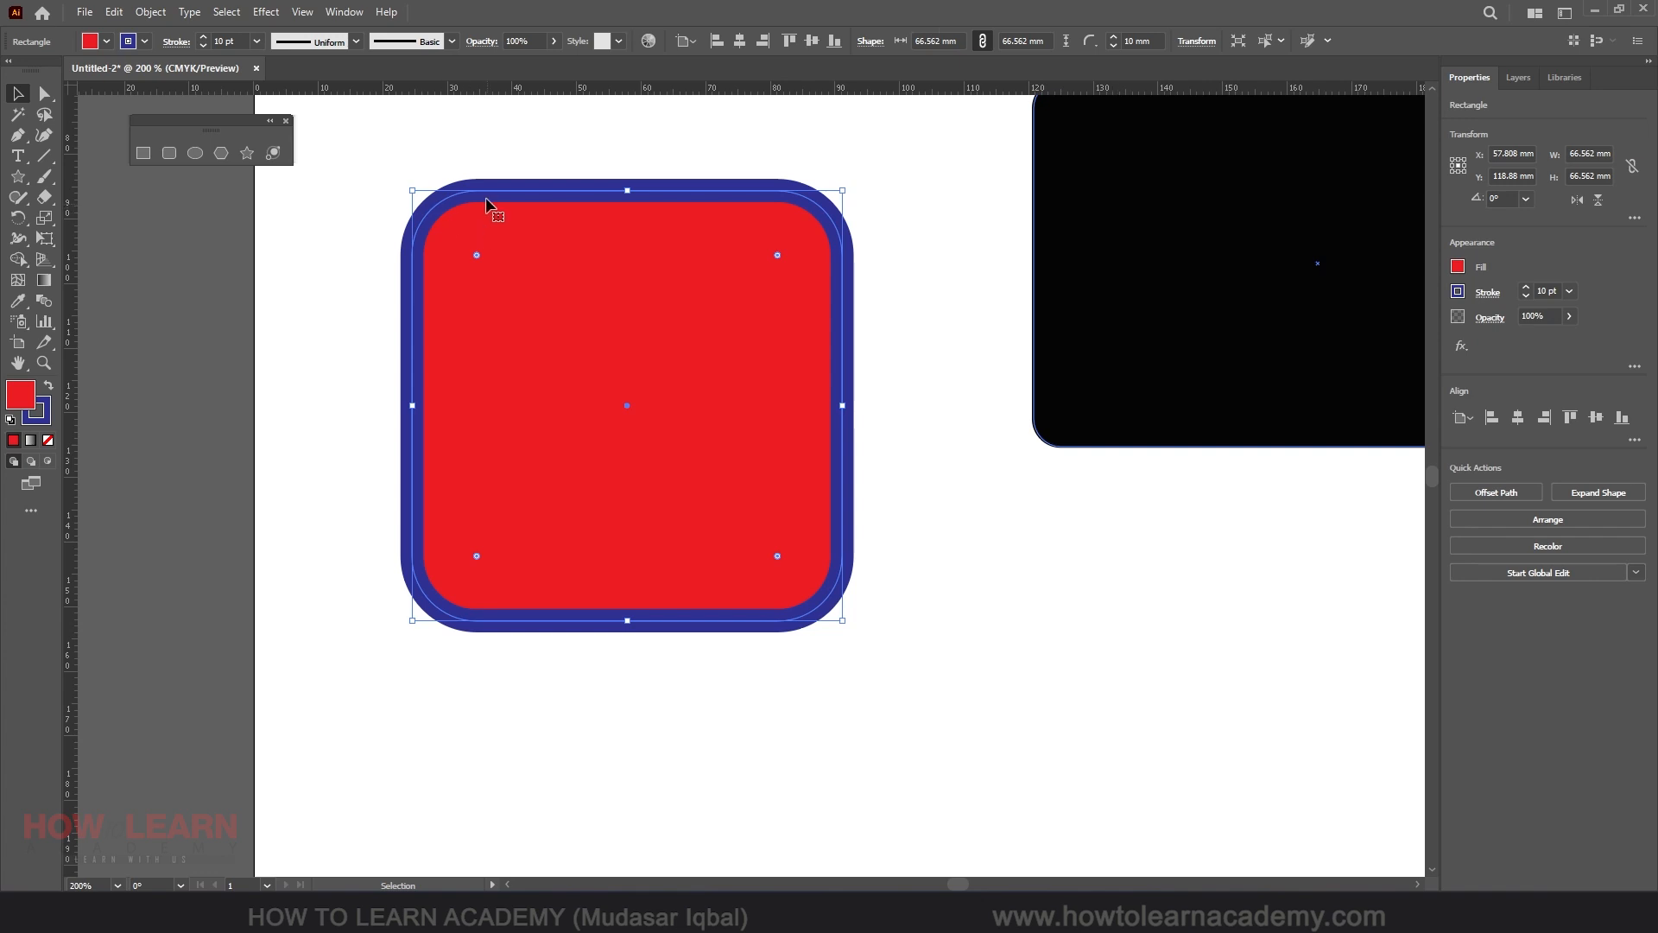
Move the rounded square to about X 53.5 mm, Y 121 mm, and examine its position, width and height fields.
{"action": "left_click_drag", "start_coordinate": [674, 317], "coordinate": [667, 337]}
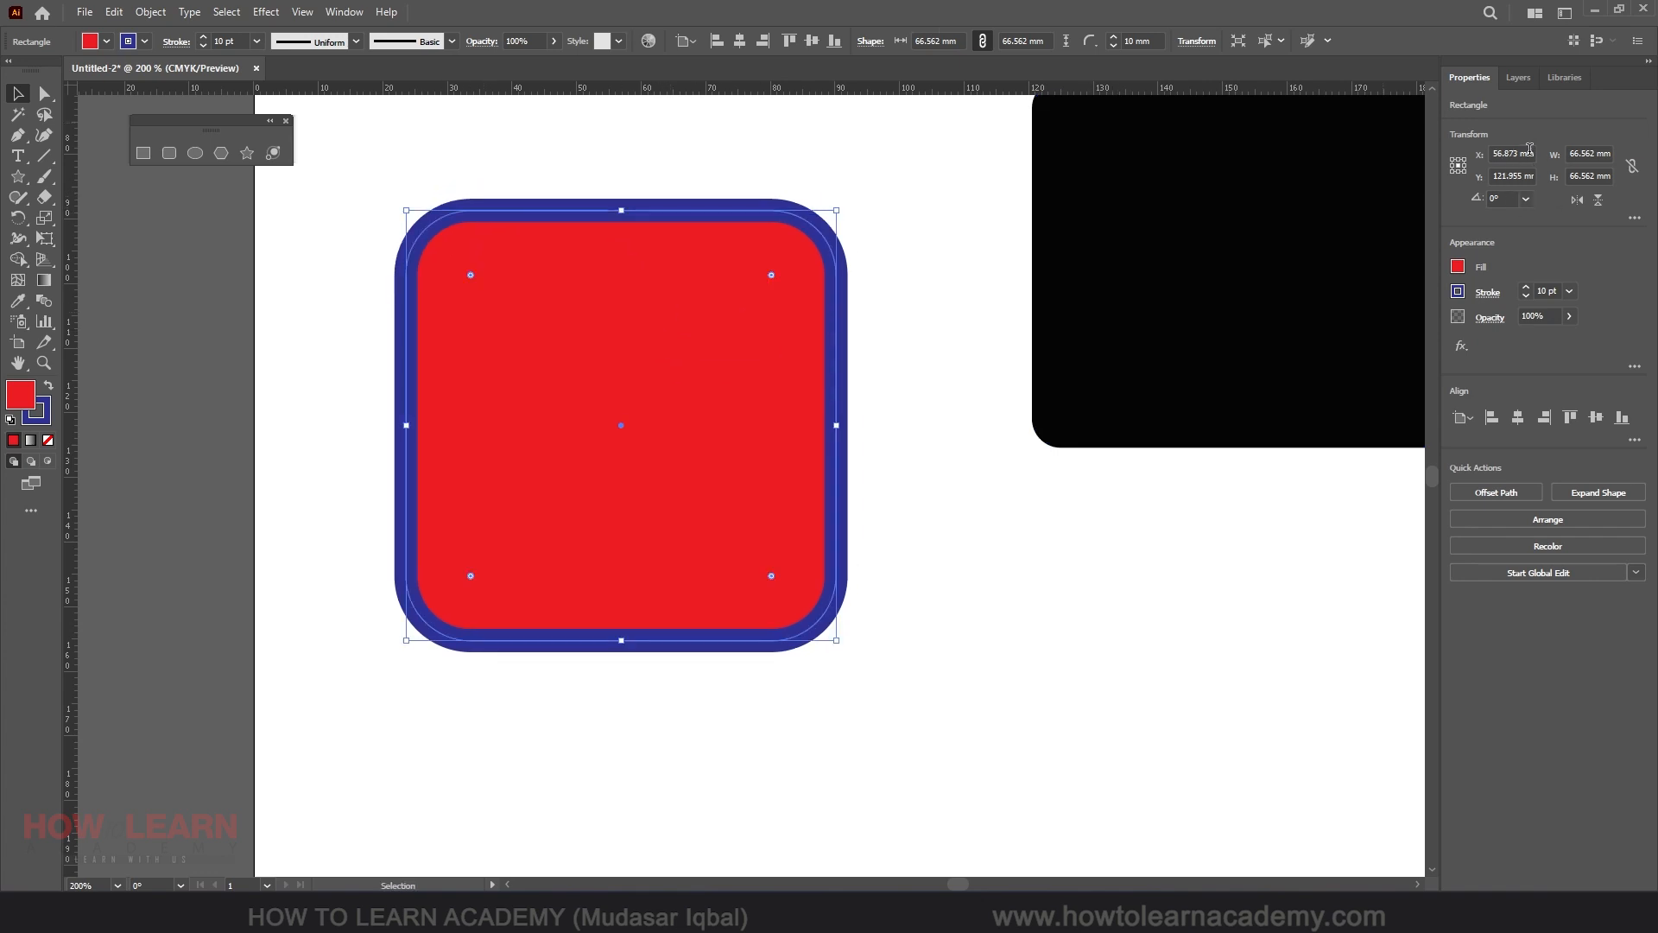
{"action": "left_click", "coordinate": [1519, 153]}
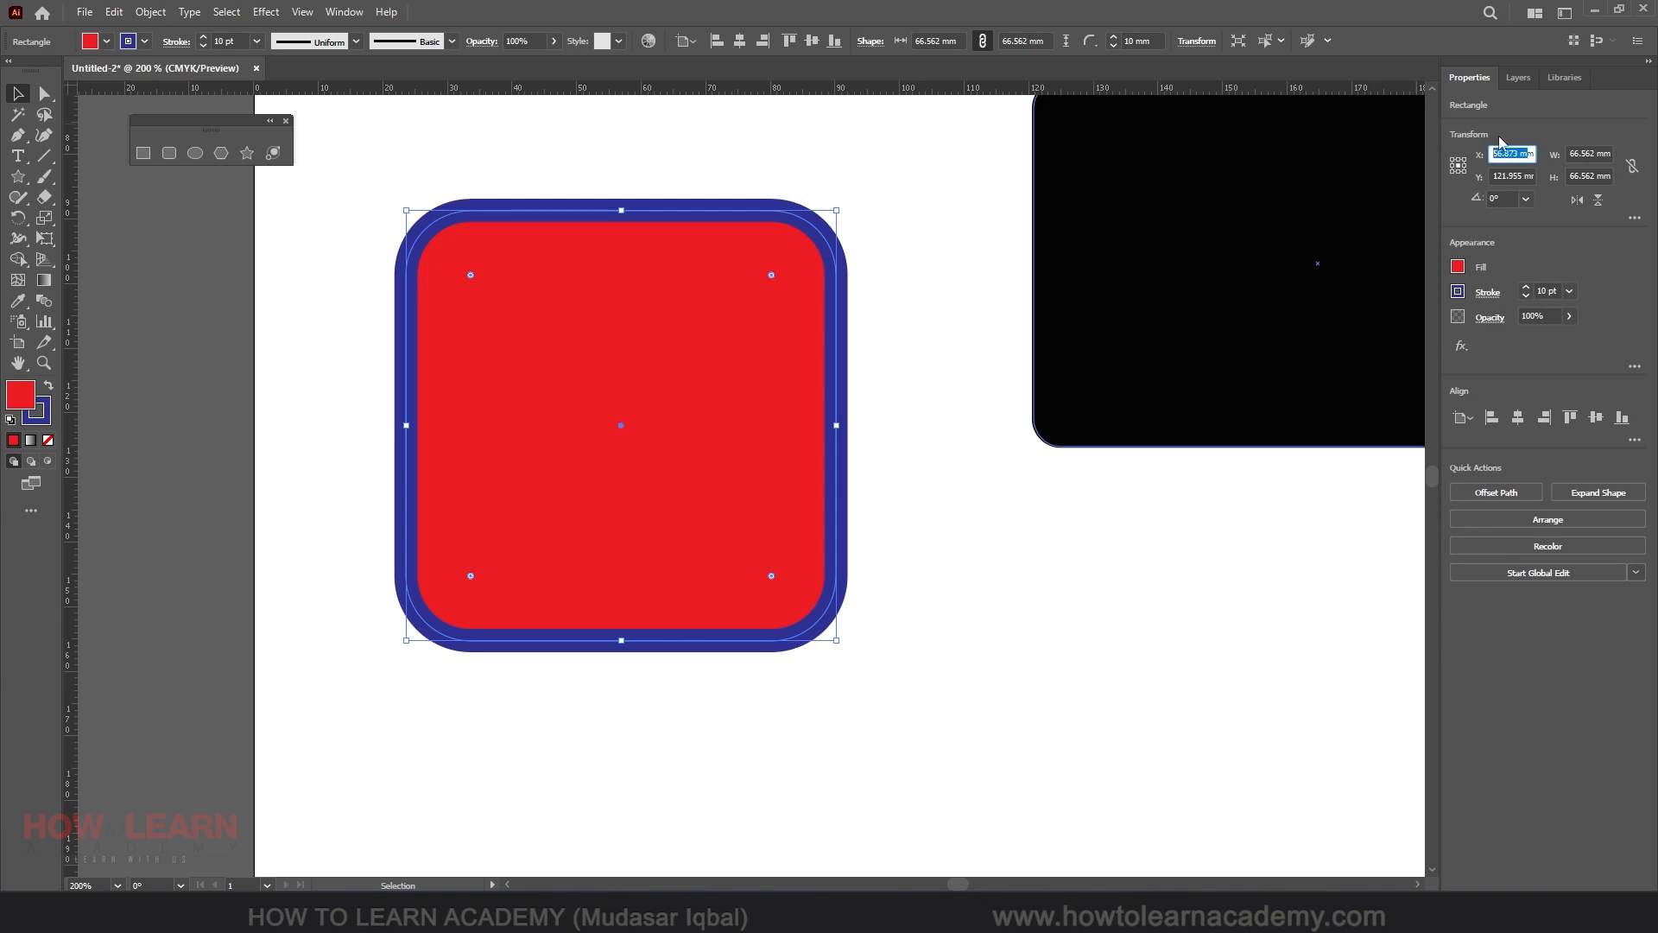
{"action": "left_click", "coordinate": [1602, 154]}
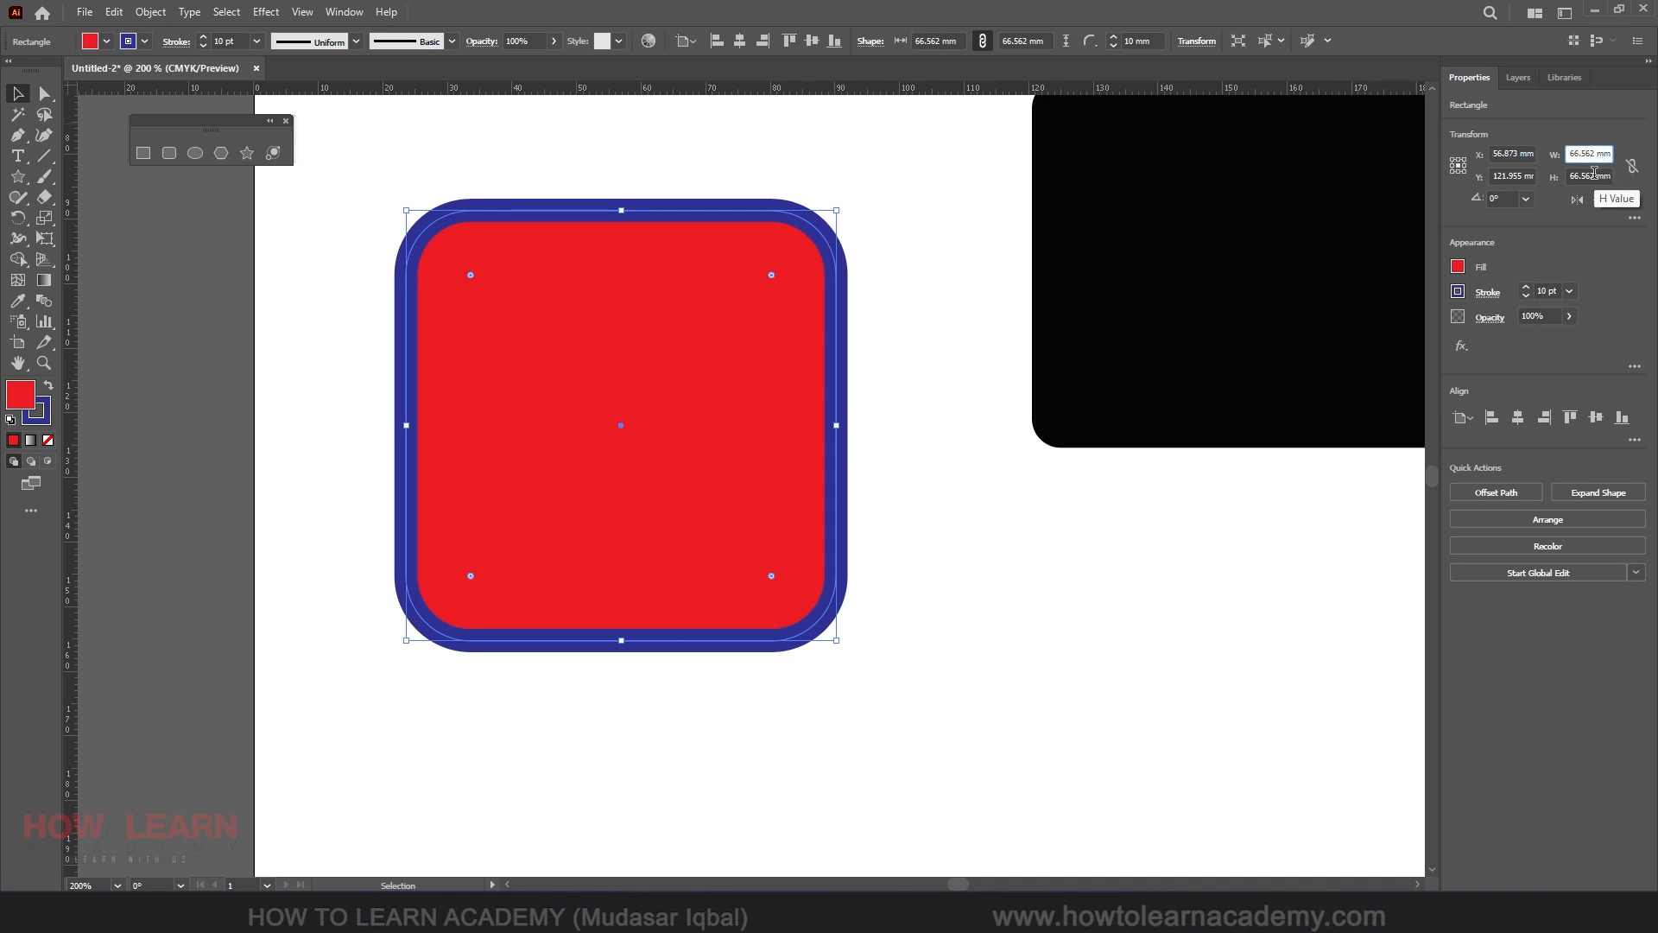
{"action": "mouse_move", "coordinate": [636, 314]}
{"action": "left_mouse_down"}
{"action": "mouse_move", "coordinate": [688, 317]}
{"action": "mouse_move", "coordinate": [615, 309]}
{"action": "left_mouse_up"}
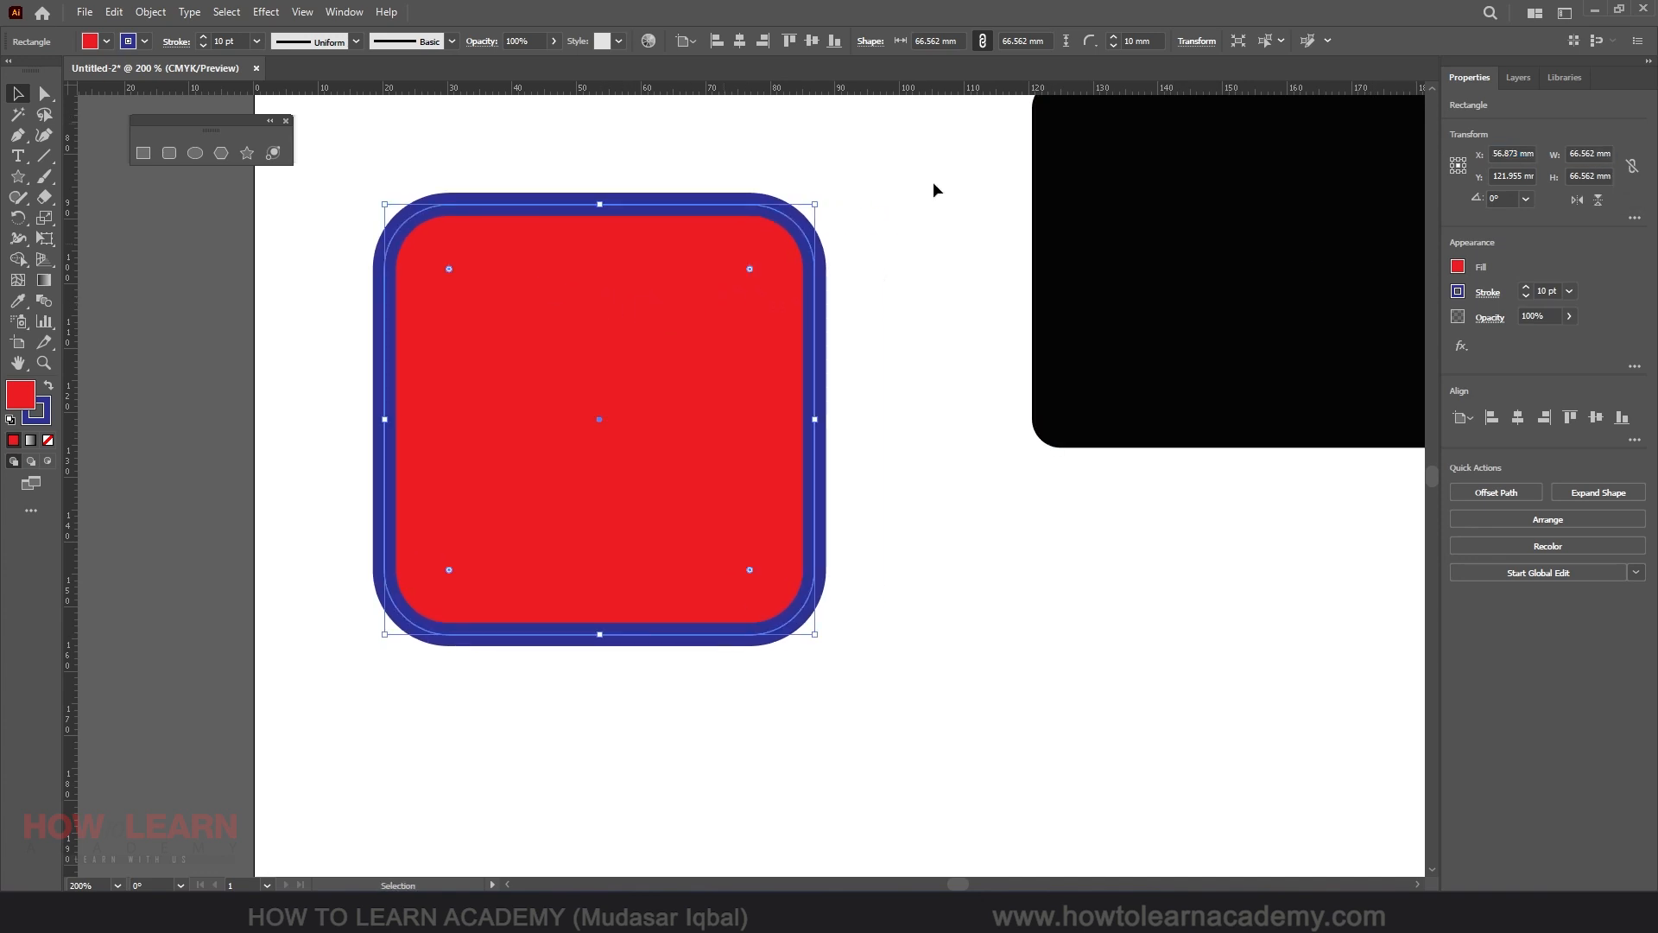
{"action": "left_click", "coordinate": [1558, 155]}
{"action": "left_click_drag", "start_coordinate": [1569, 177], "coordinate": [1614, 176]}
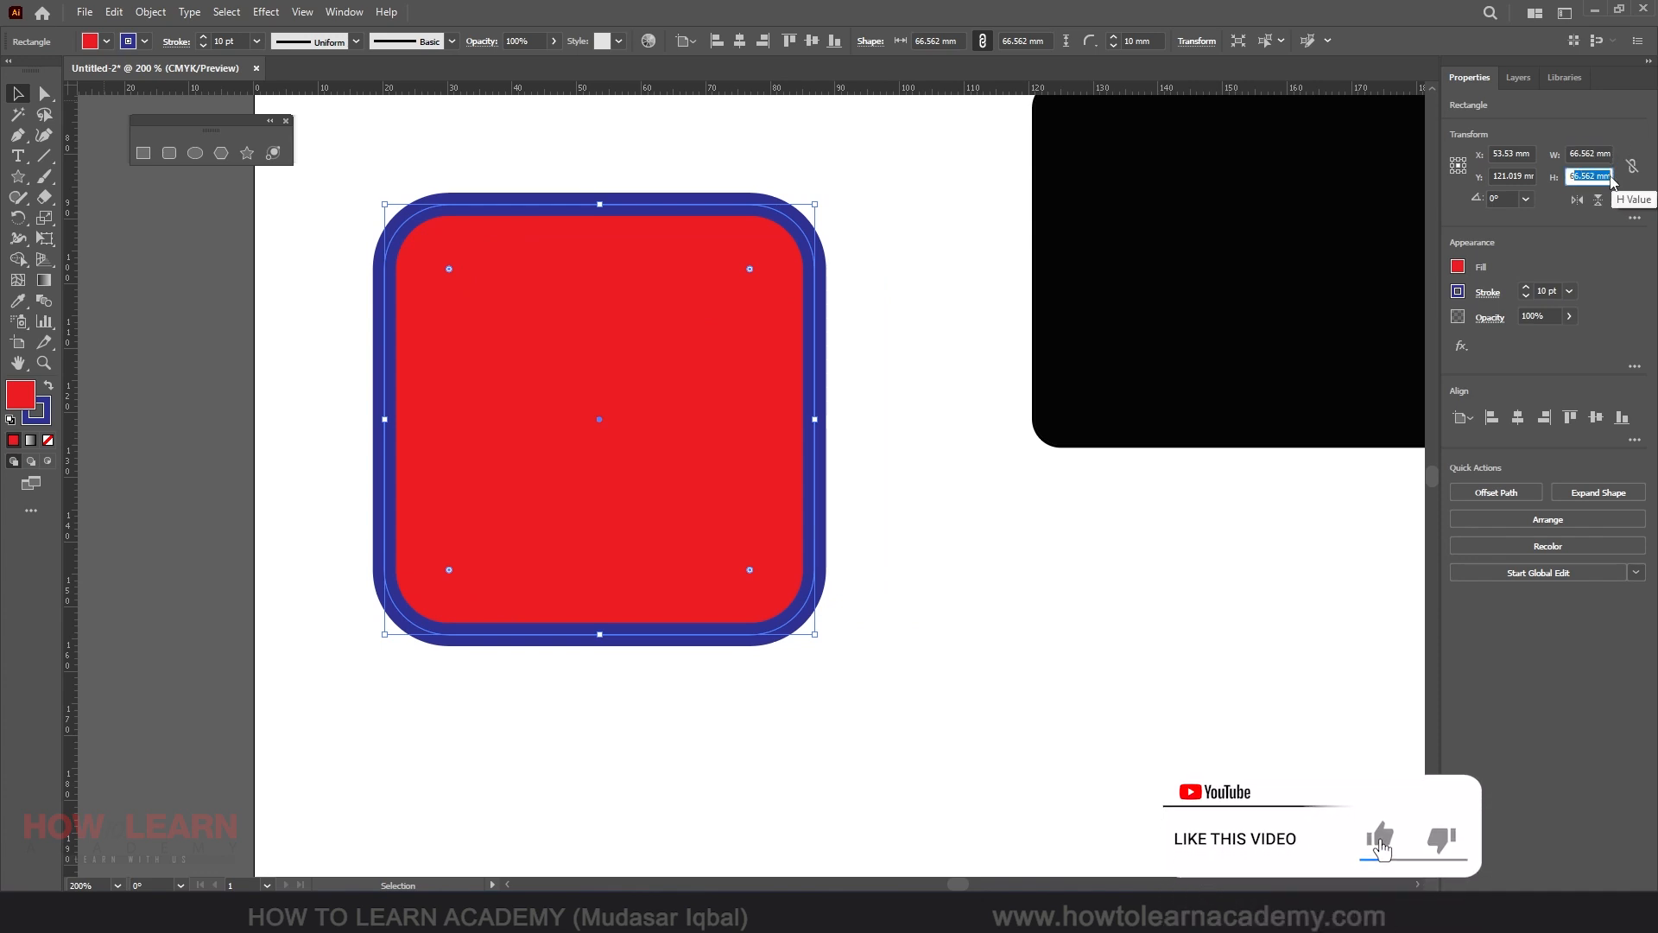
Rotate the rounded square to 120° and set its rotation back to 0°.
{"action": "left_click", "coordinate": [1527, 200]}
{"action": "left_click", "coordinate": [1527, 202]}
{"action": "left_click", "coordinate": [1545, 293]}
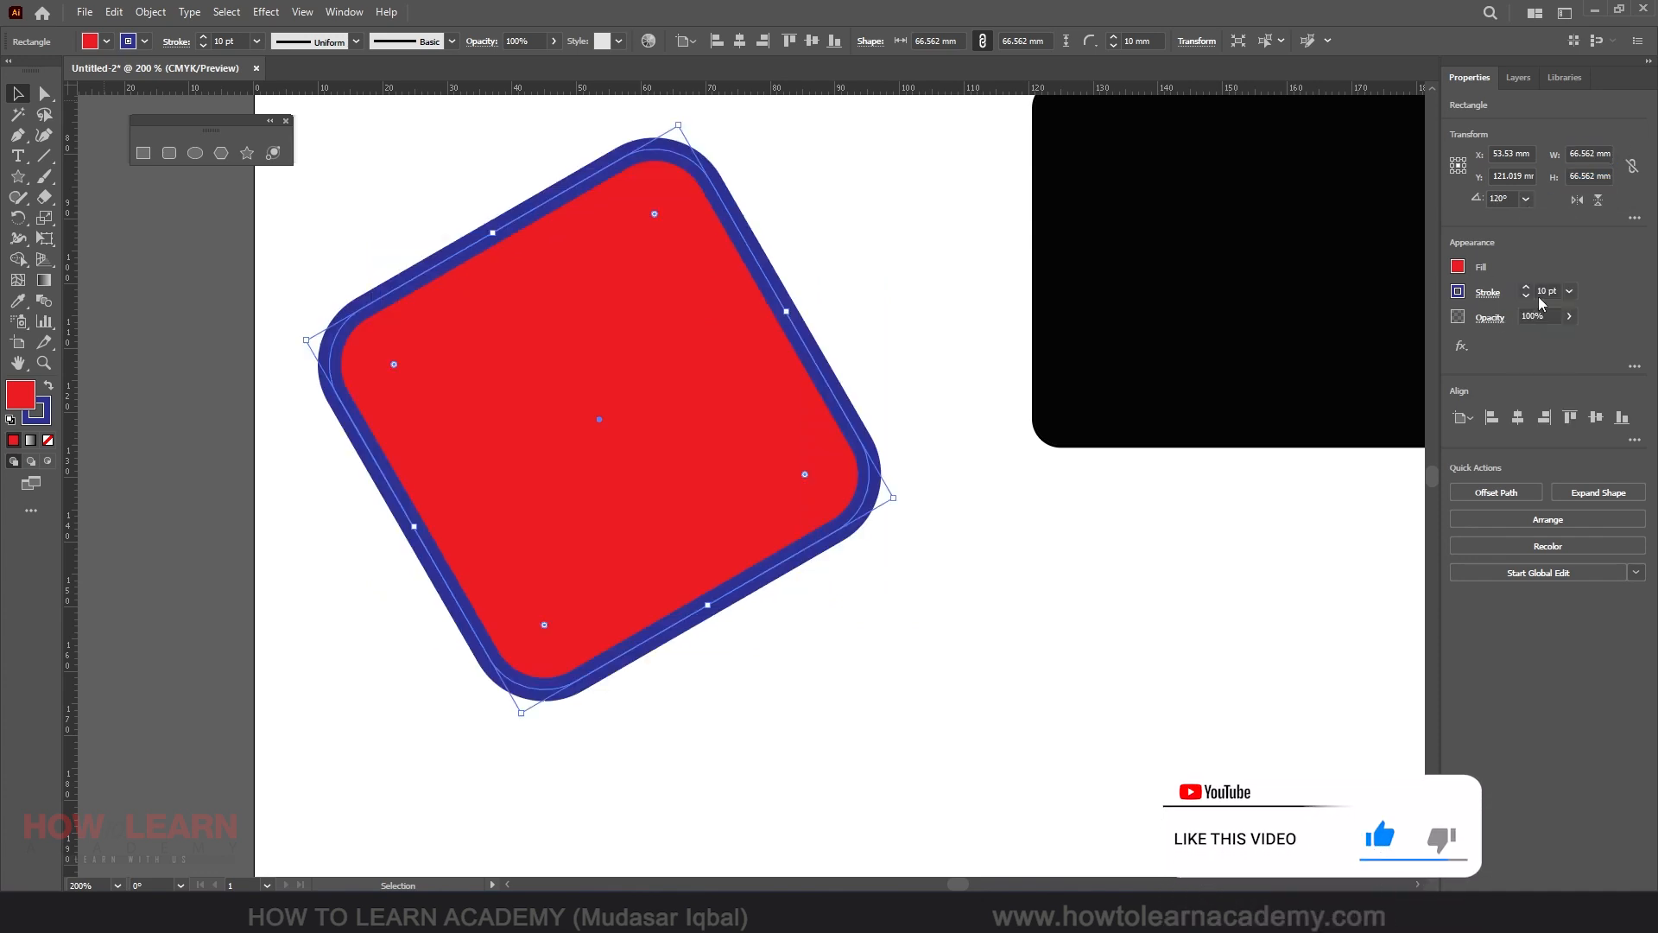
{"action": "left_click", "coordinate": [1527, 202]}
{"action": "left_click", "coordinate": [1540, 217]}
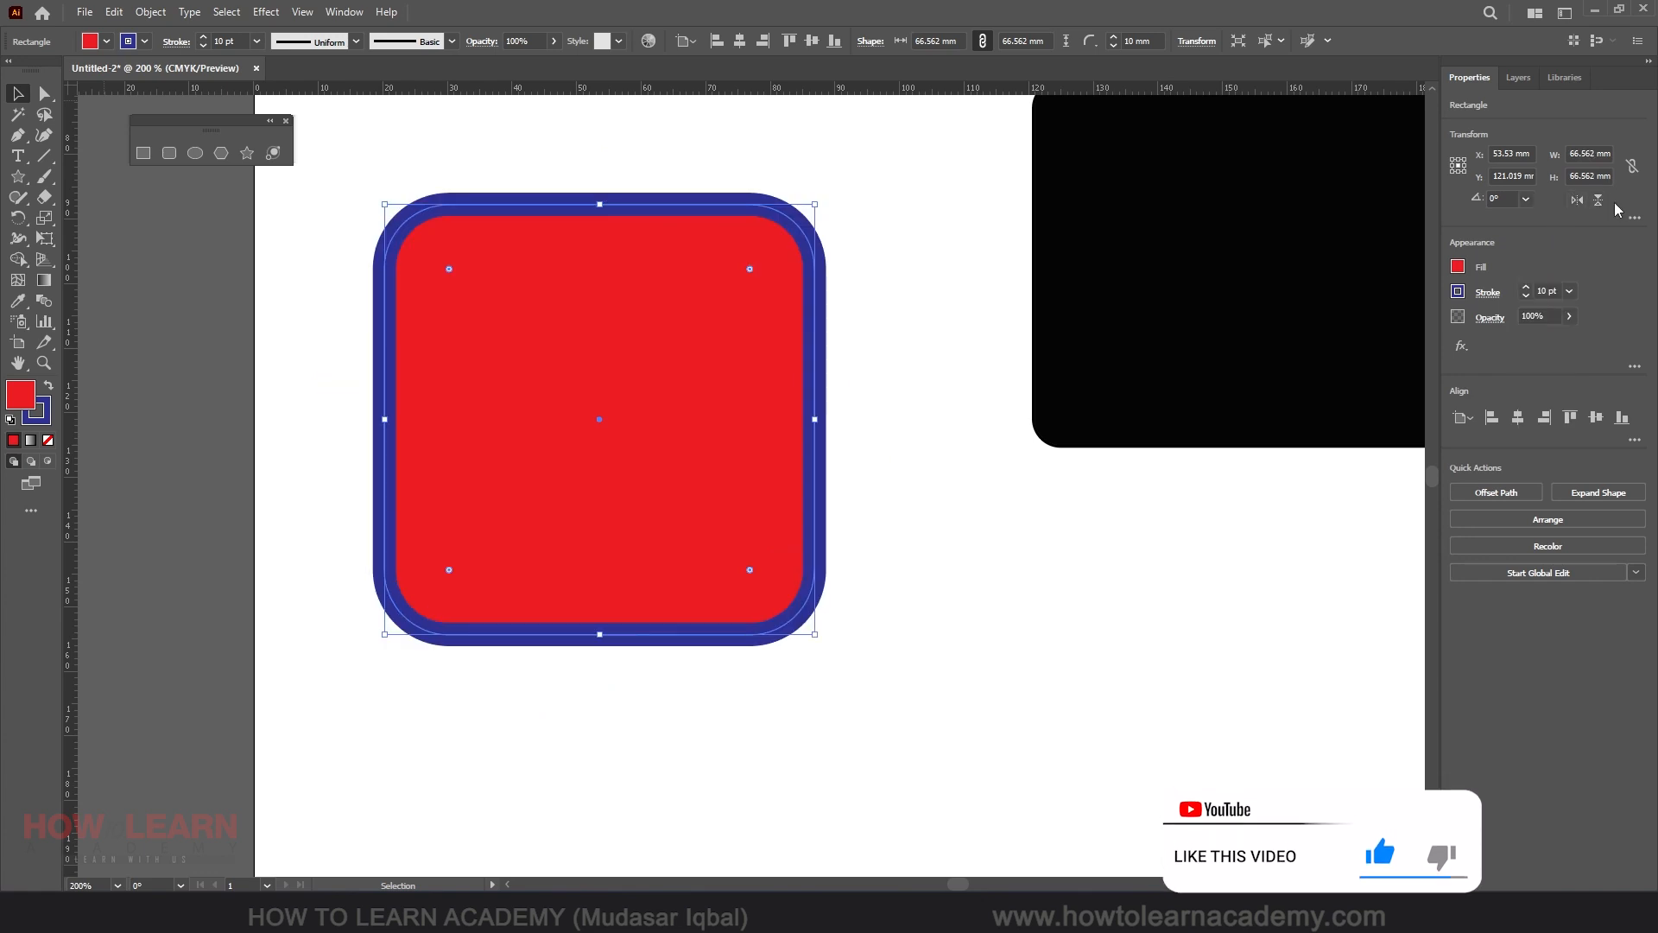
Fill the rounded square with the yellow-to-red gradient swatch, and flip it horizontally and back again.
{"action": "left_click", "coordinate": [108, 41]}
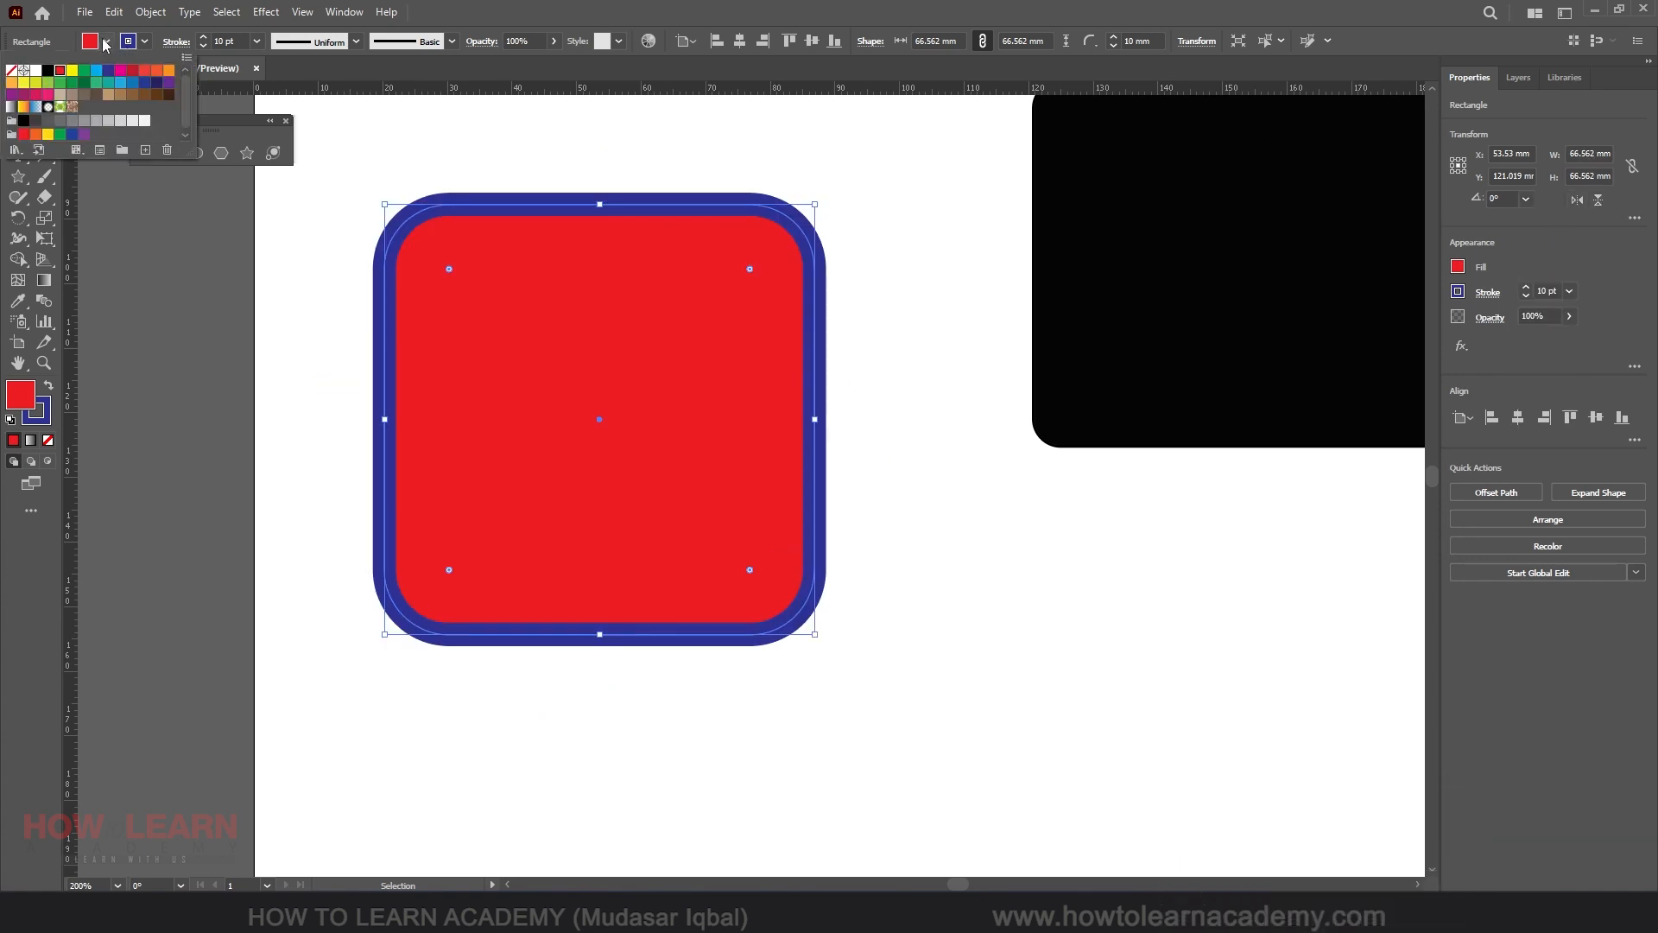
{"action": "left_click", "coordinate": [24, 107]}
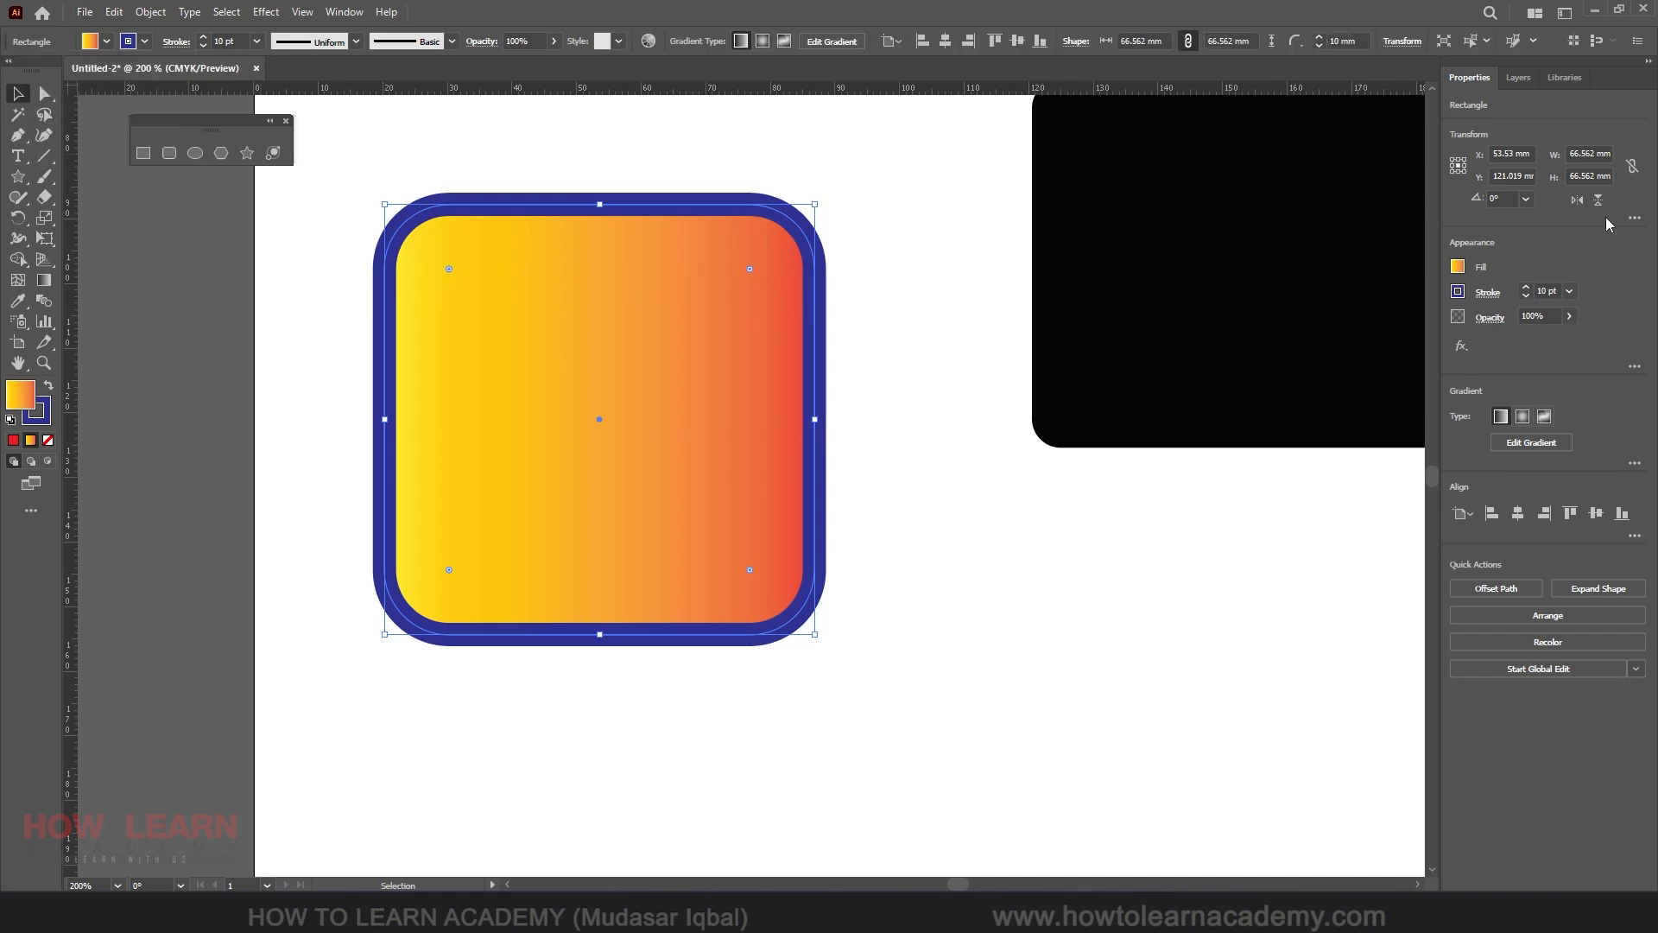
{"action": "left_click", "coordinate": [1577, 200]}
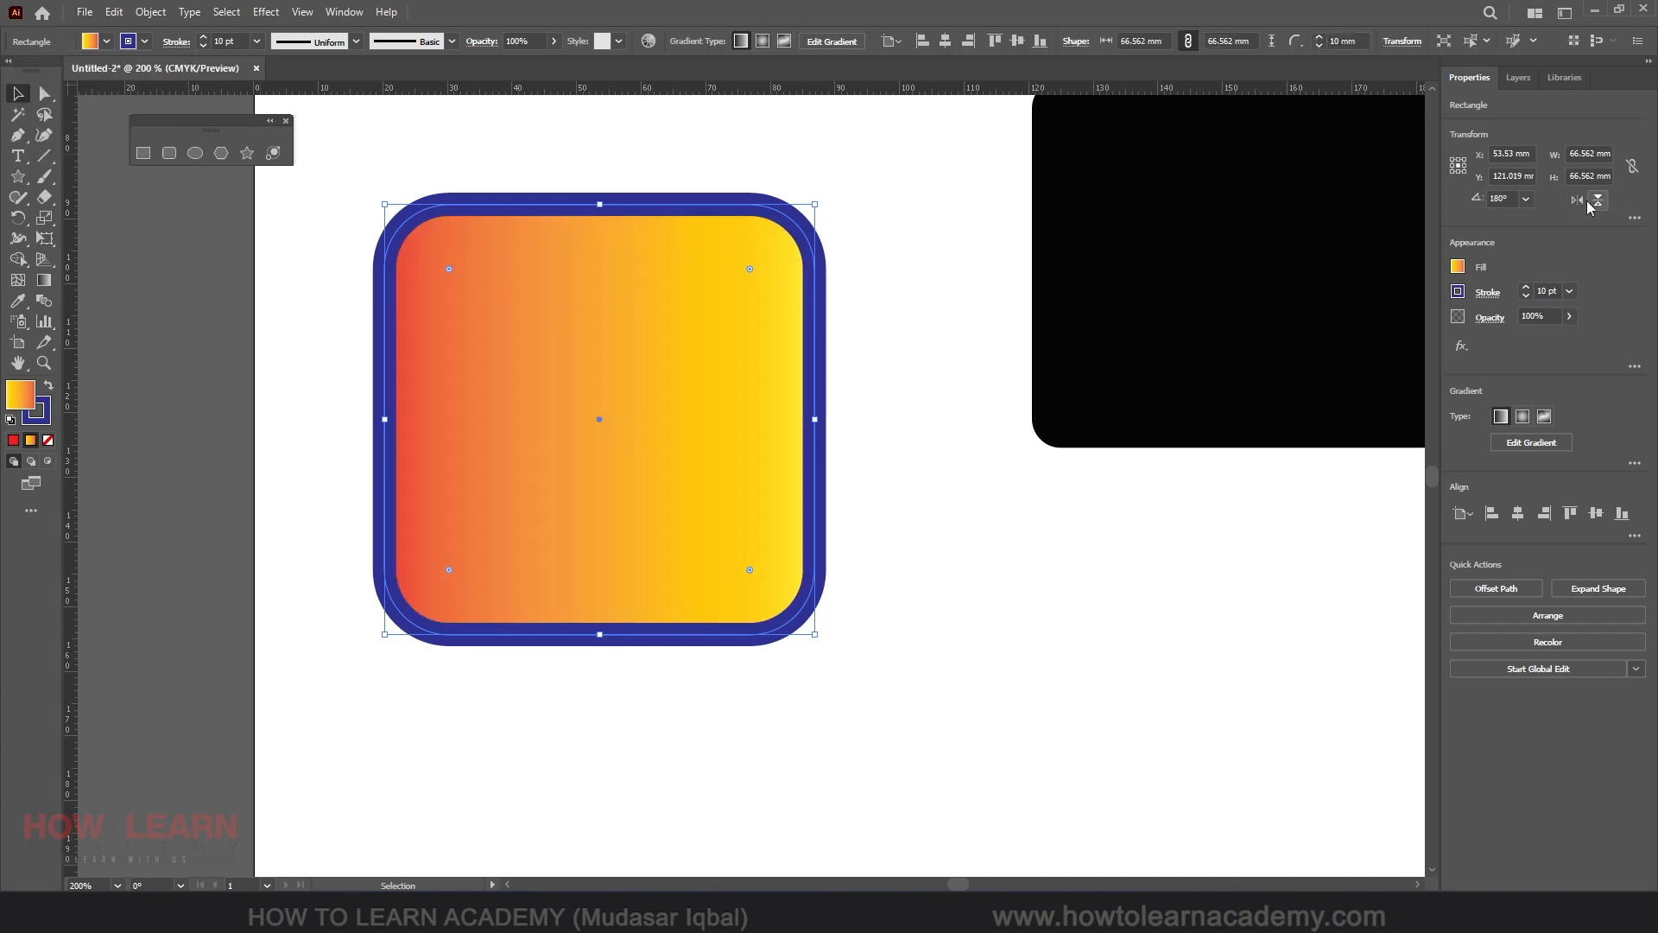
{"action": "left_click", "coordinate": [1577, 200]}
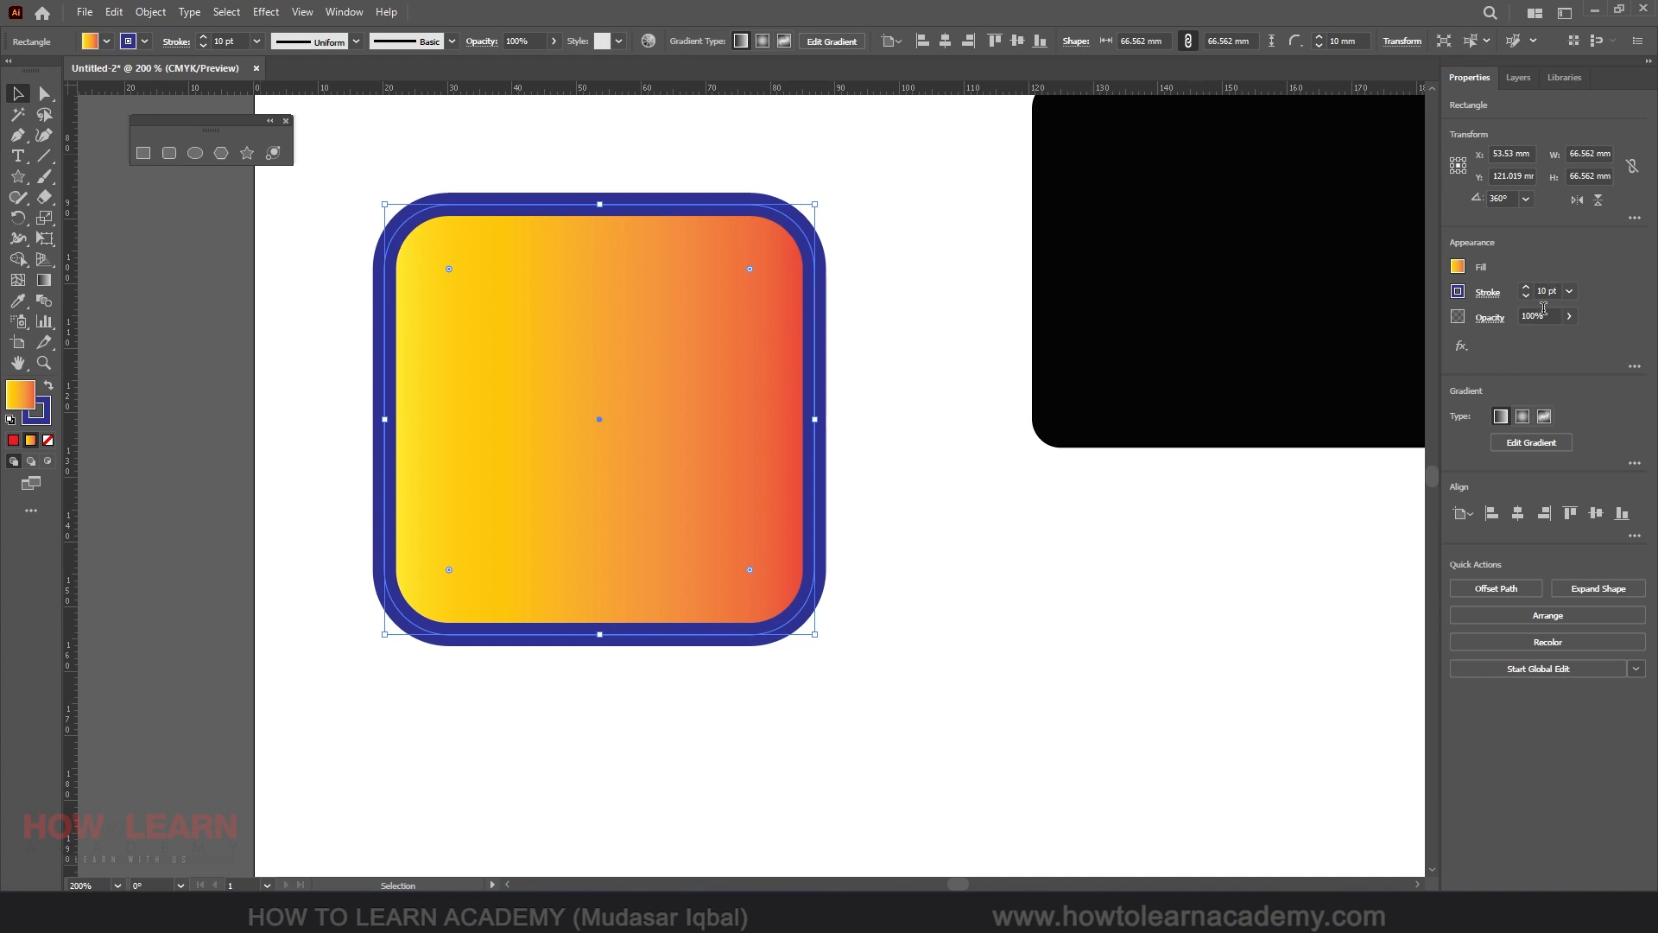
{"action": "left_click", "coordinate": [1635, 217]}
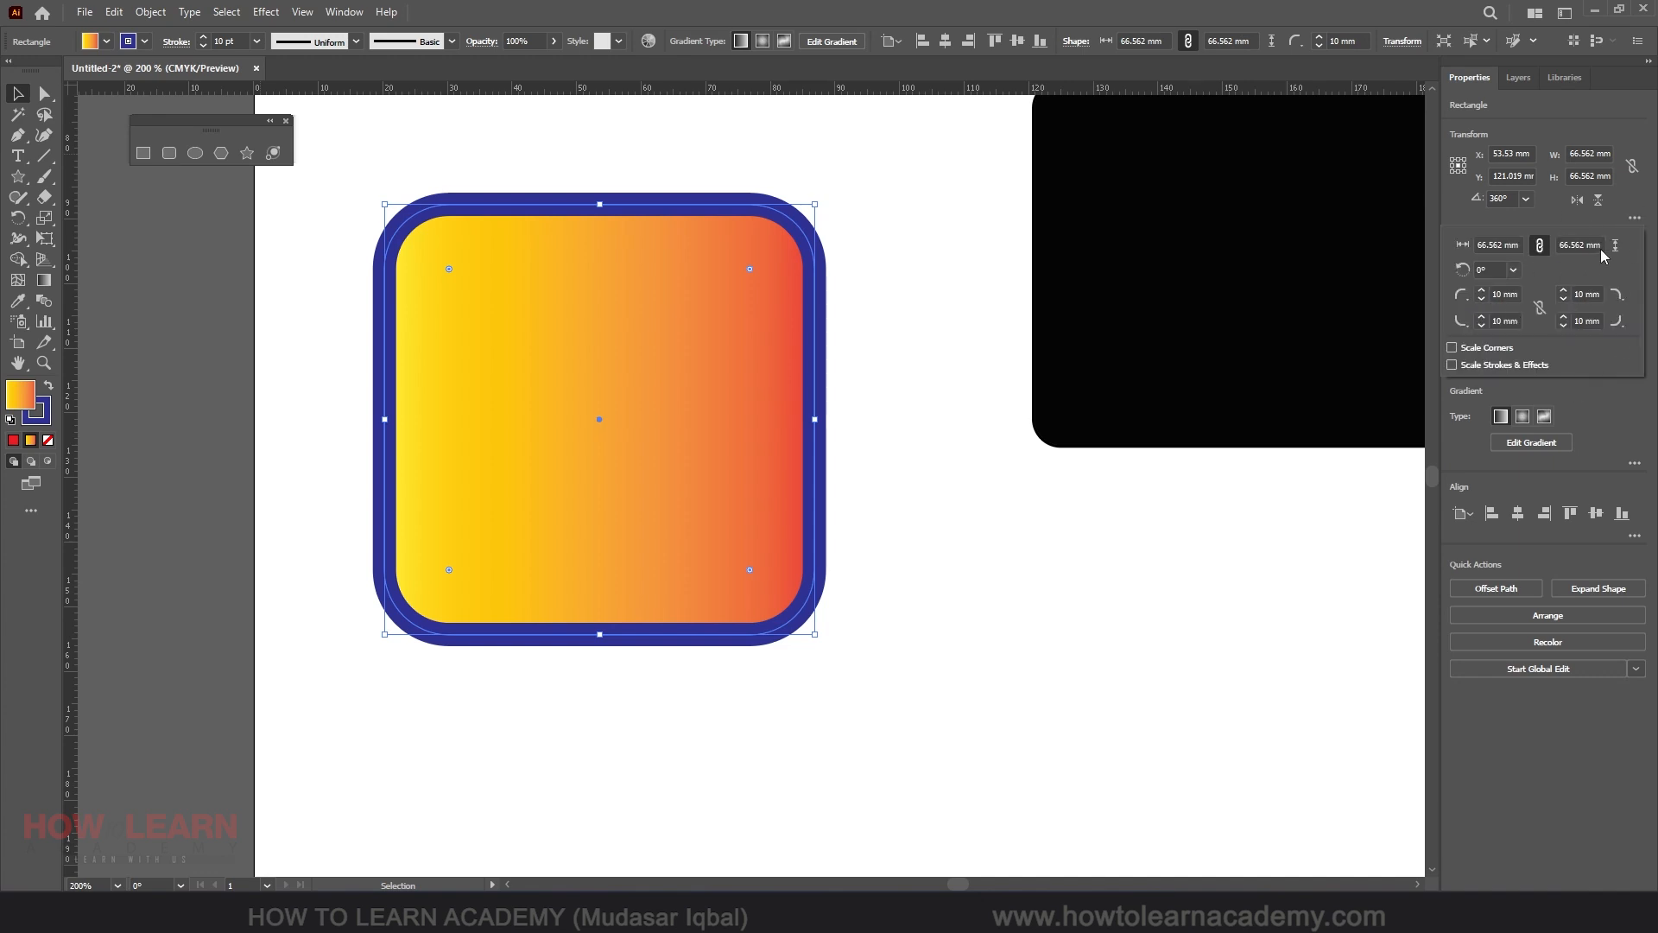
{"action": "left_click", "coordinate": [1635, 217]}
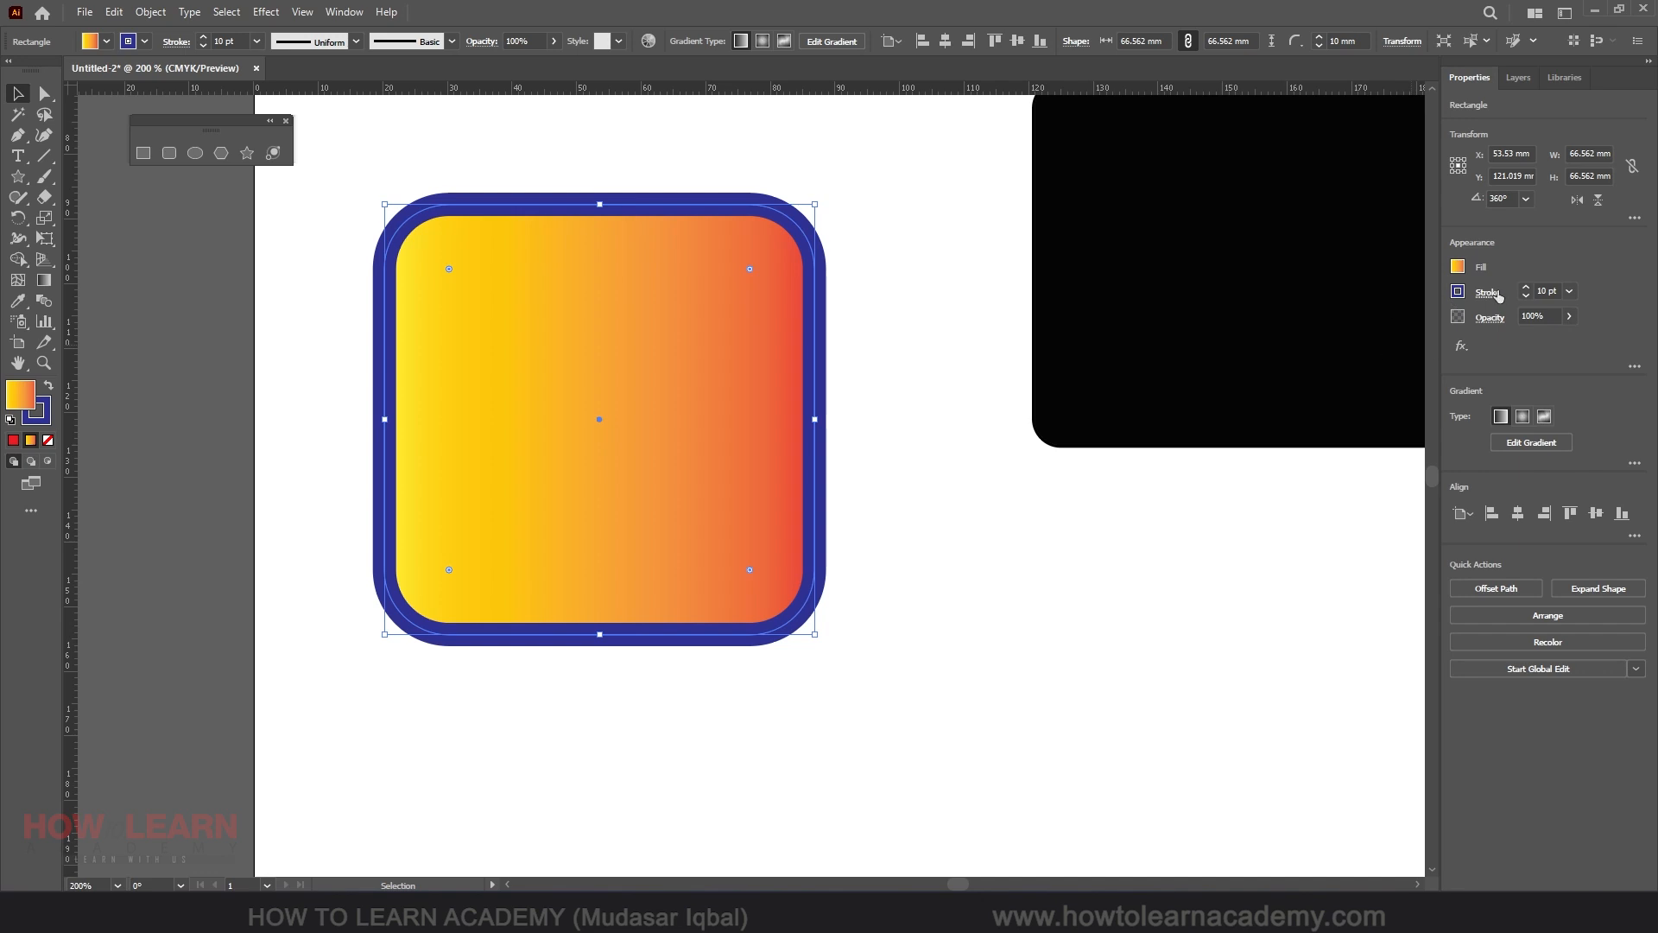